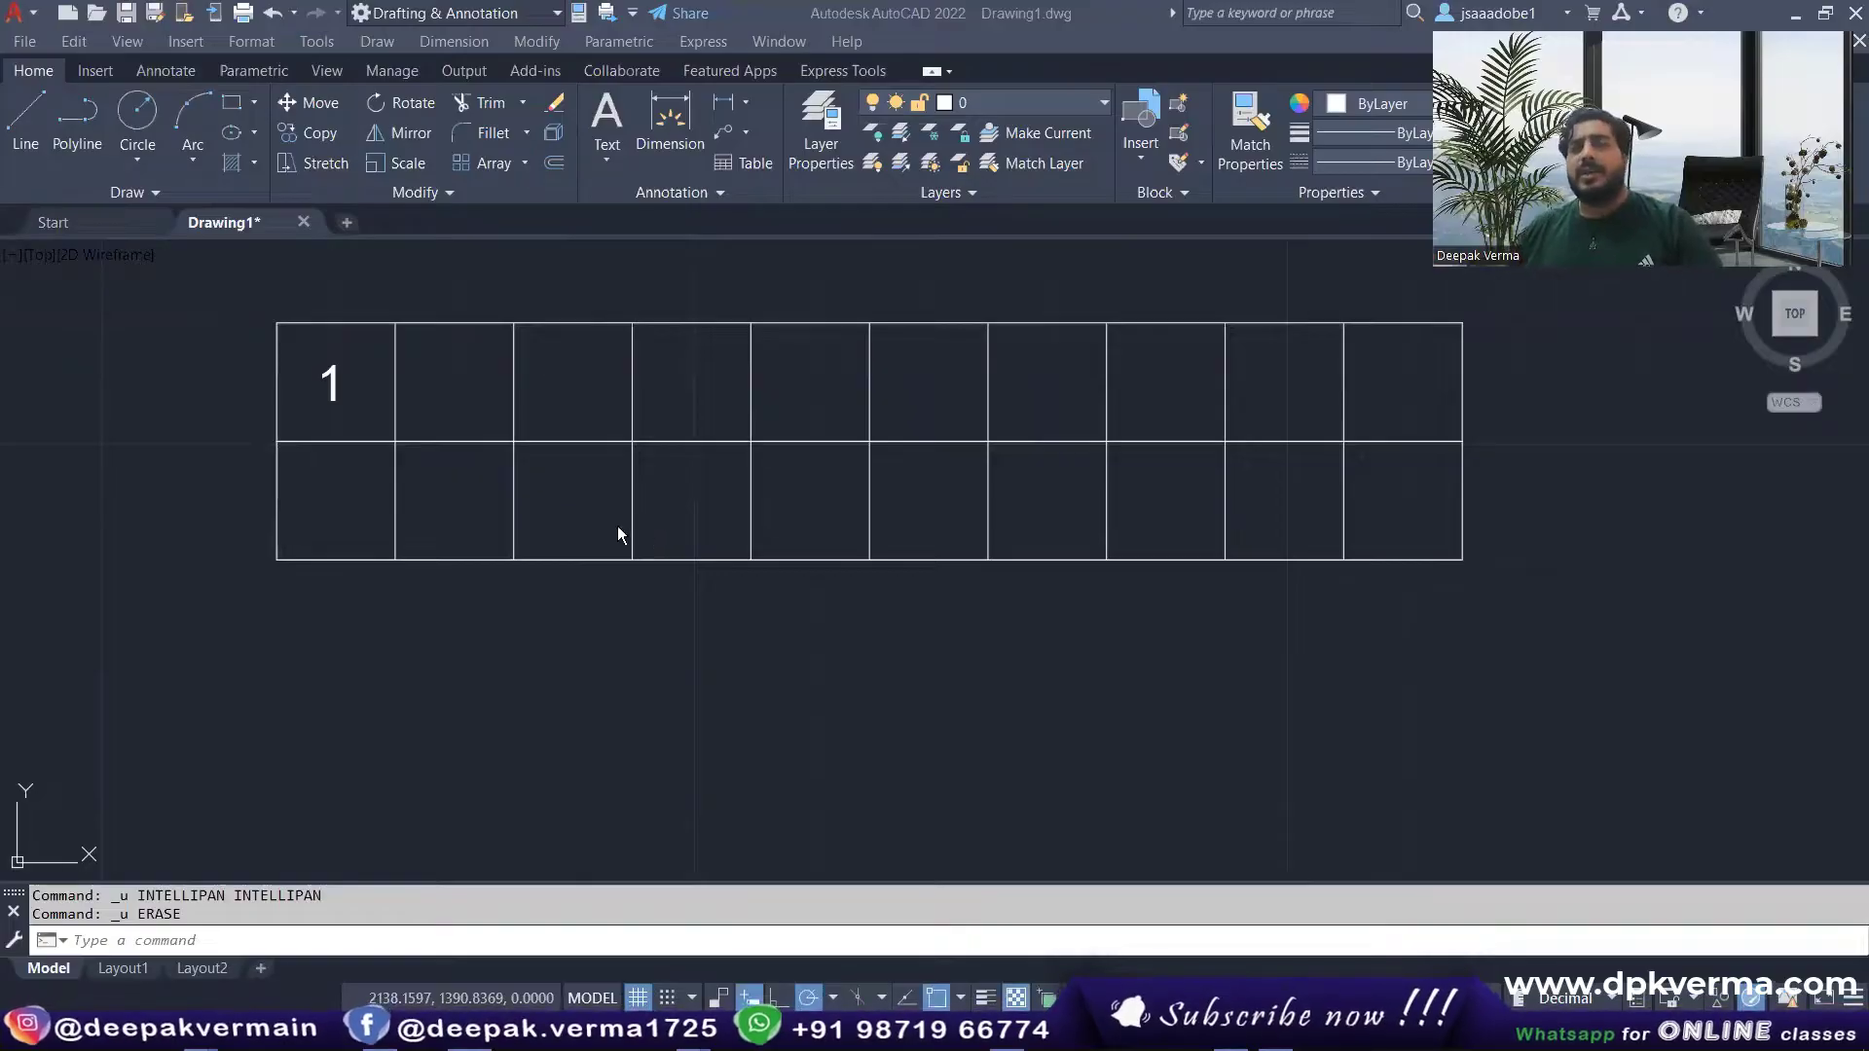
# Step: Adjust the view and window-select the lower row of ten cells
pyautogui.moveTo(638, 507); pyautogui.dragTo(635, 557, button='middle')
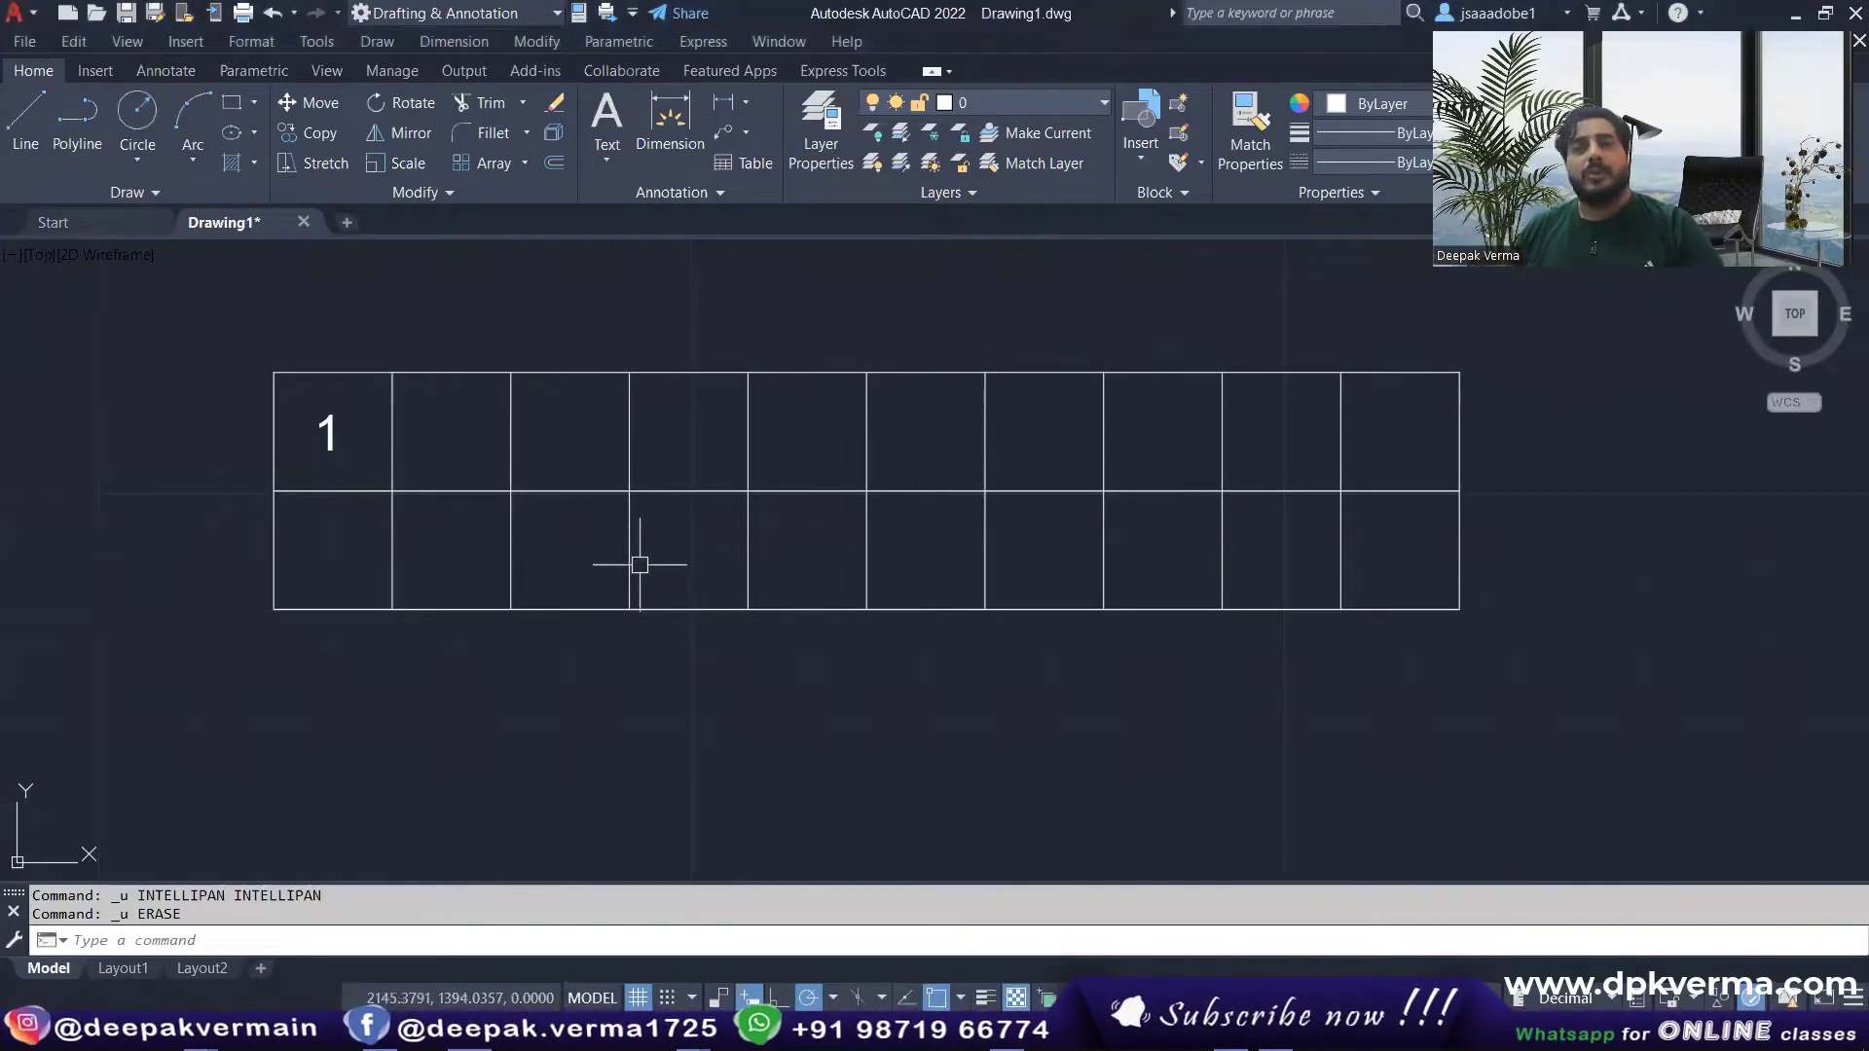
pyautogui.scroll(-1, 644, 564)
pyautogui.scroll(1, 680, 584)
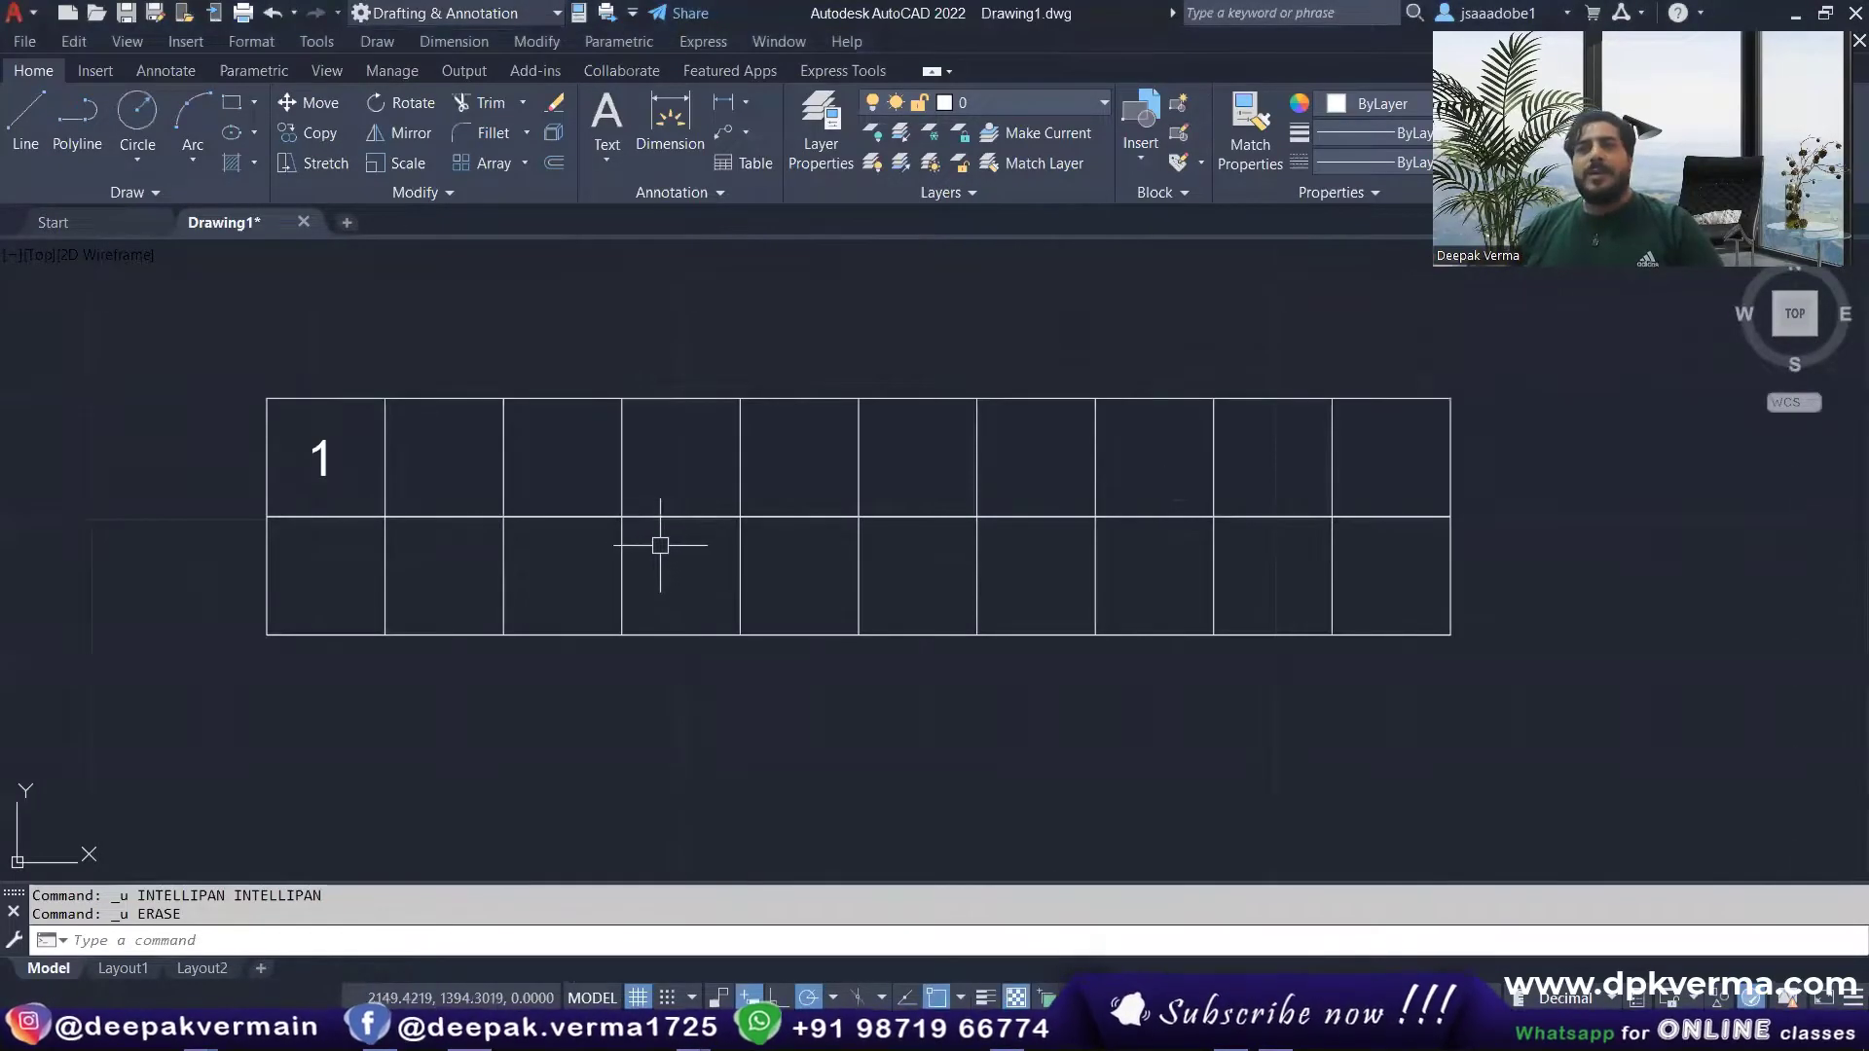
pyautogui.moveTo(543, 528); pyautogui.dragTo(542, 506, button='middle')
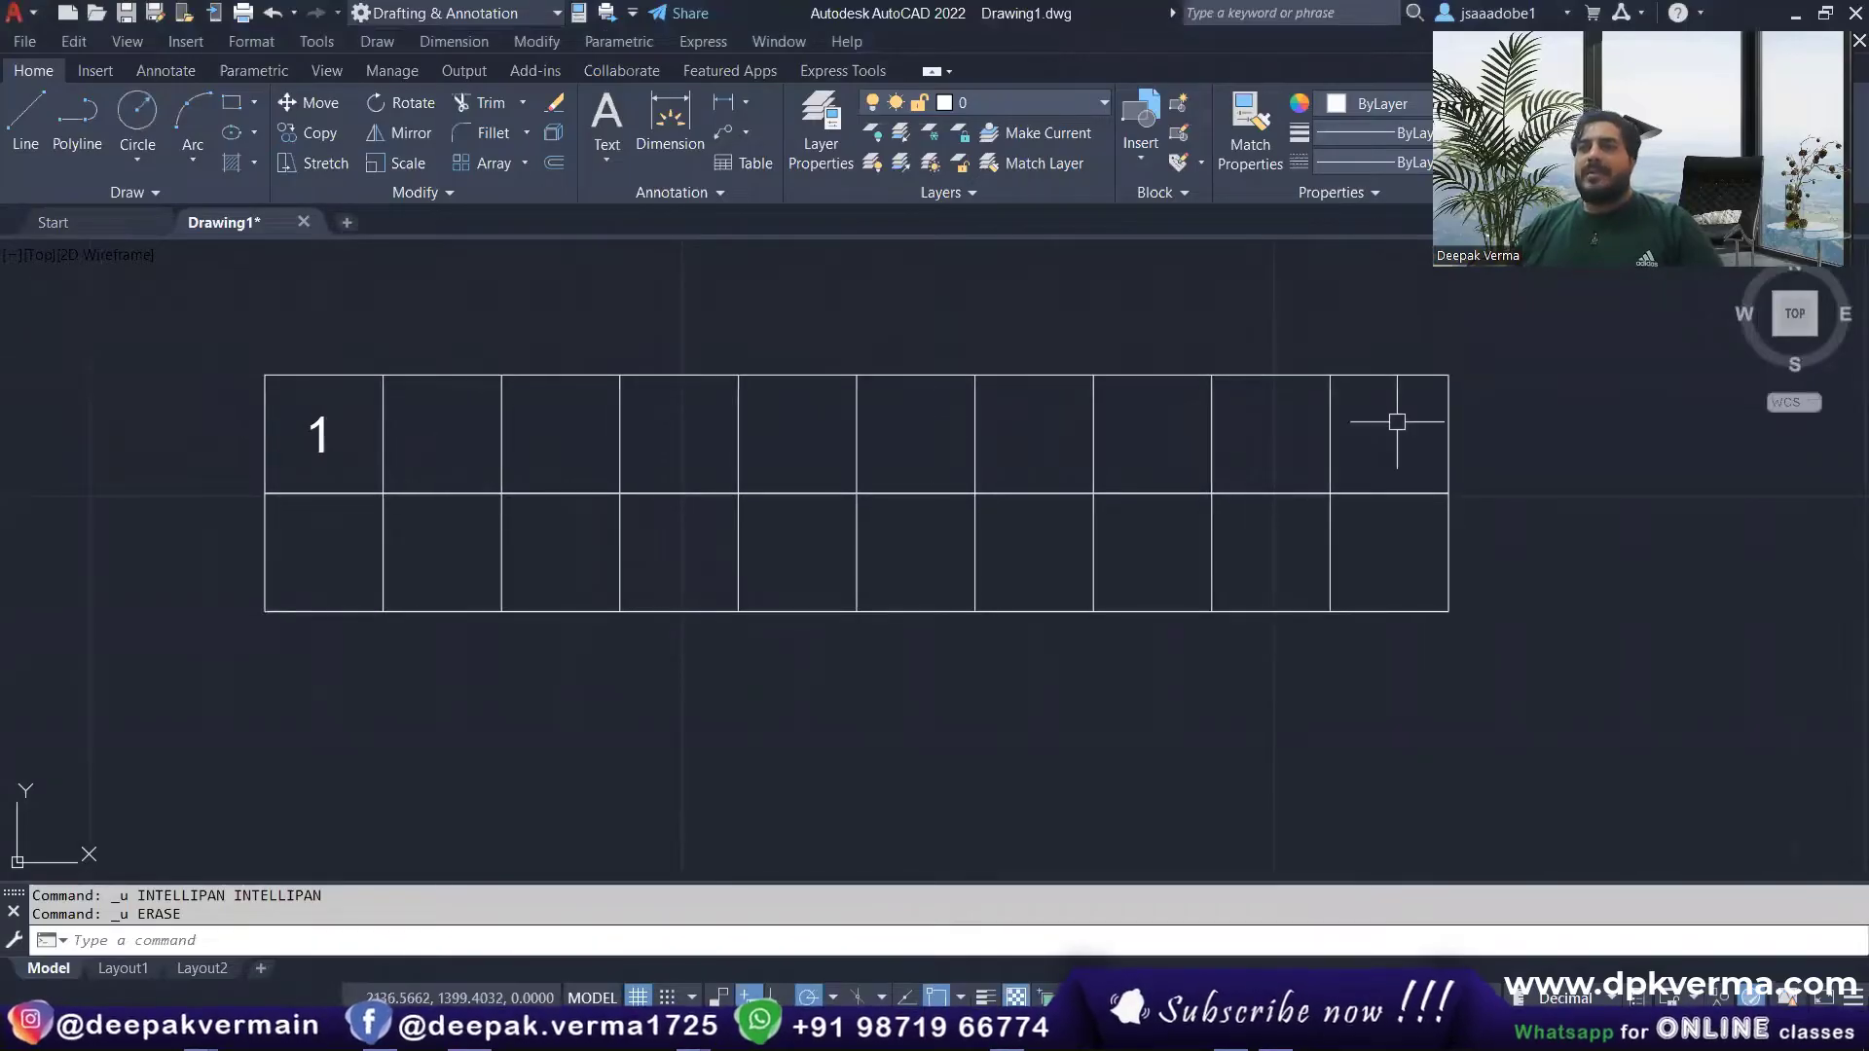
pyautogui.scroll(-1, 1207, 574)
pyautogui.scroll(1, 1265, 609)
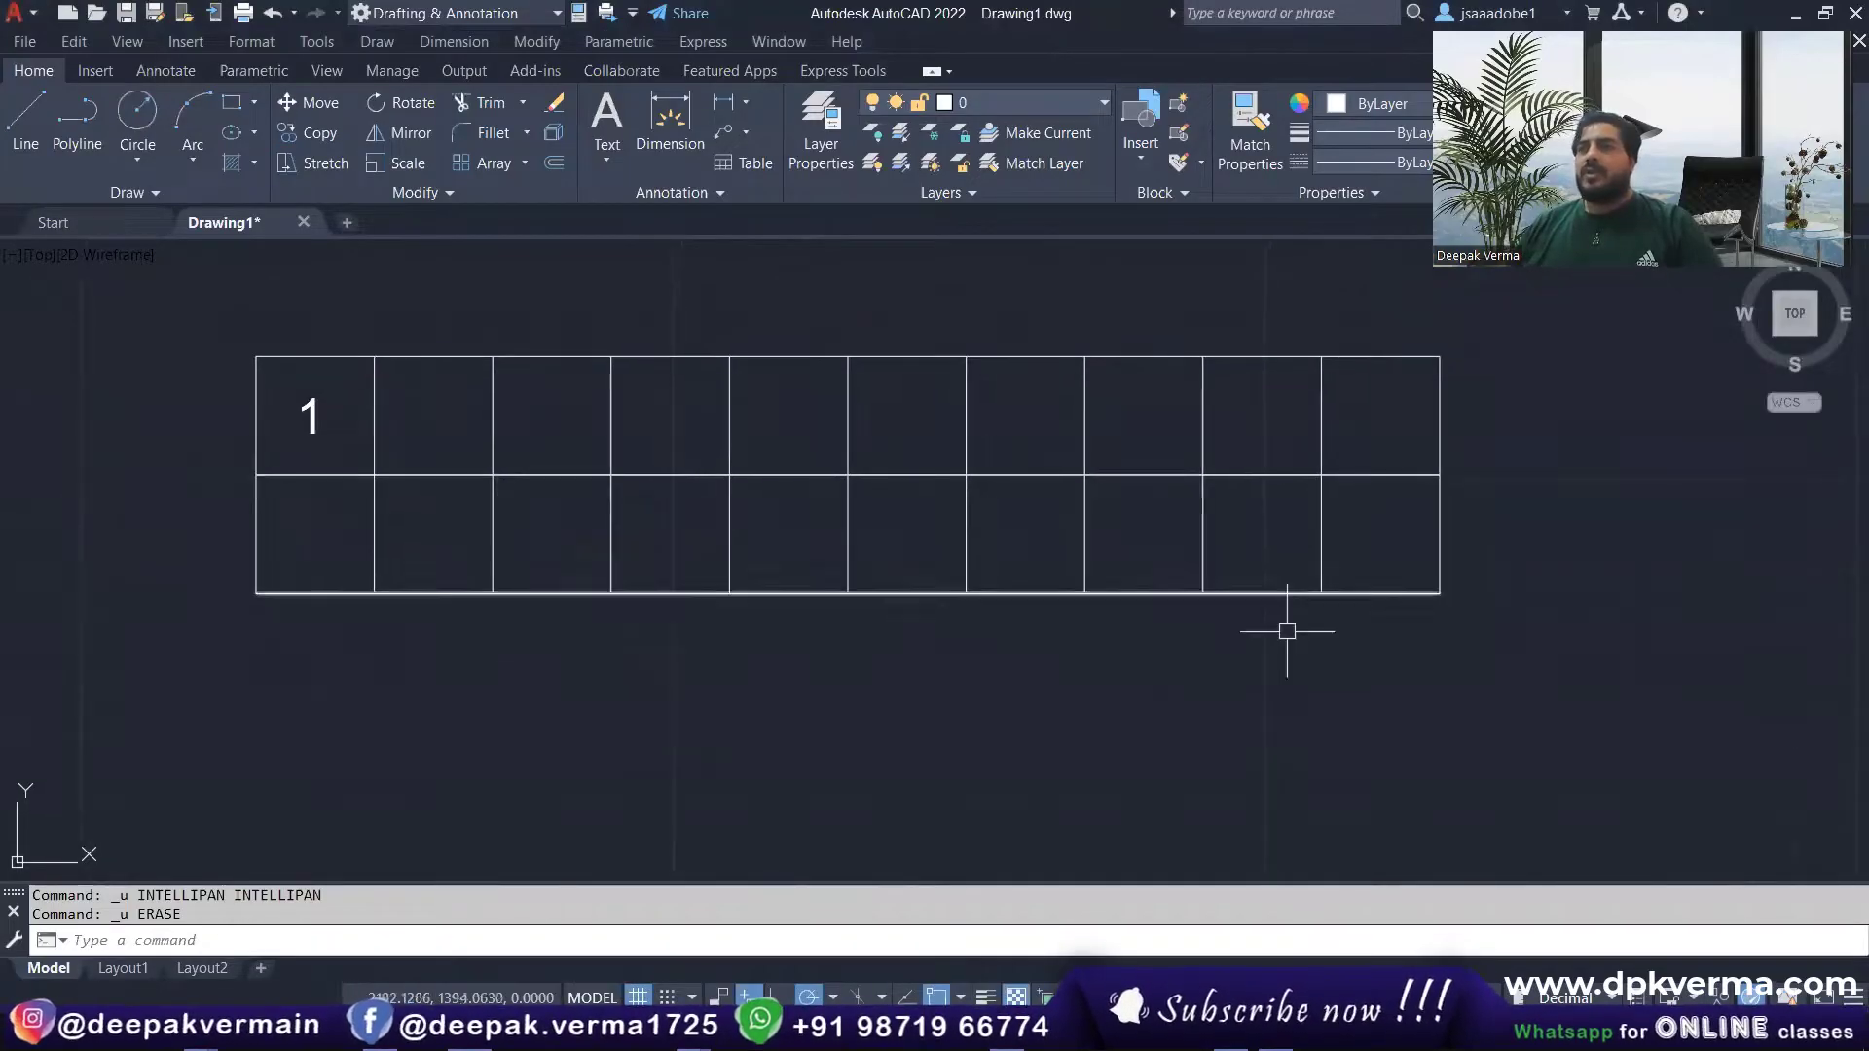
pyautogui.click(1493, 697)
pyautogui.click(117, 561)
# Step: Copy the lower row 10 units downward to form a third row
pyautogui.write('co')
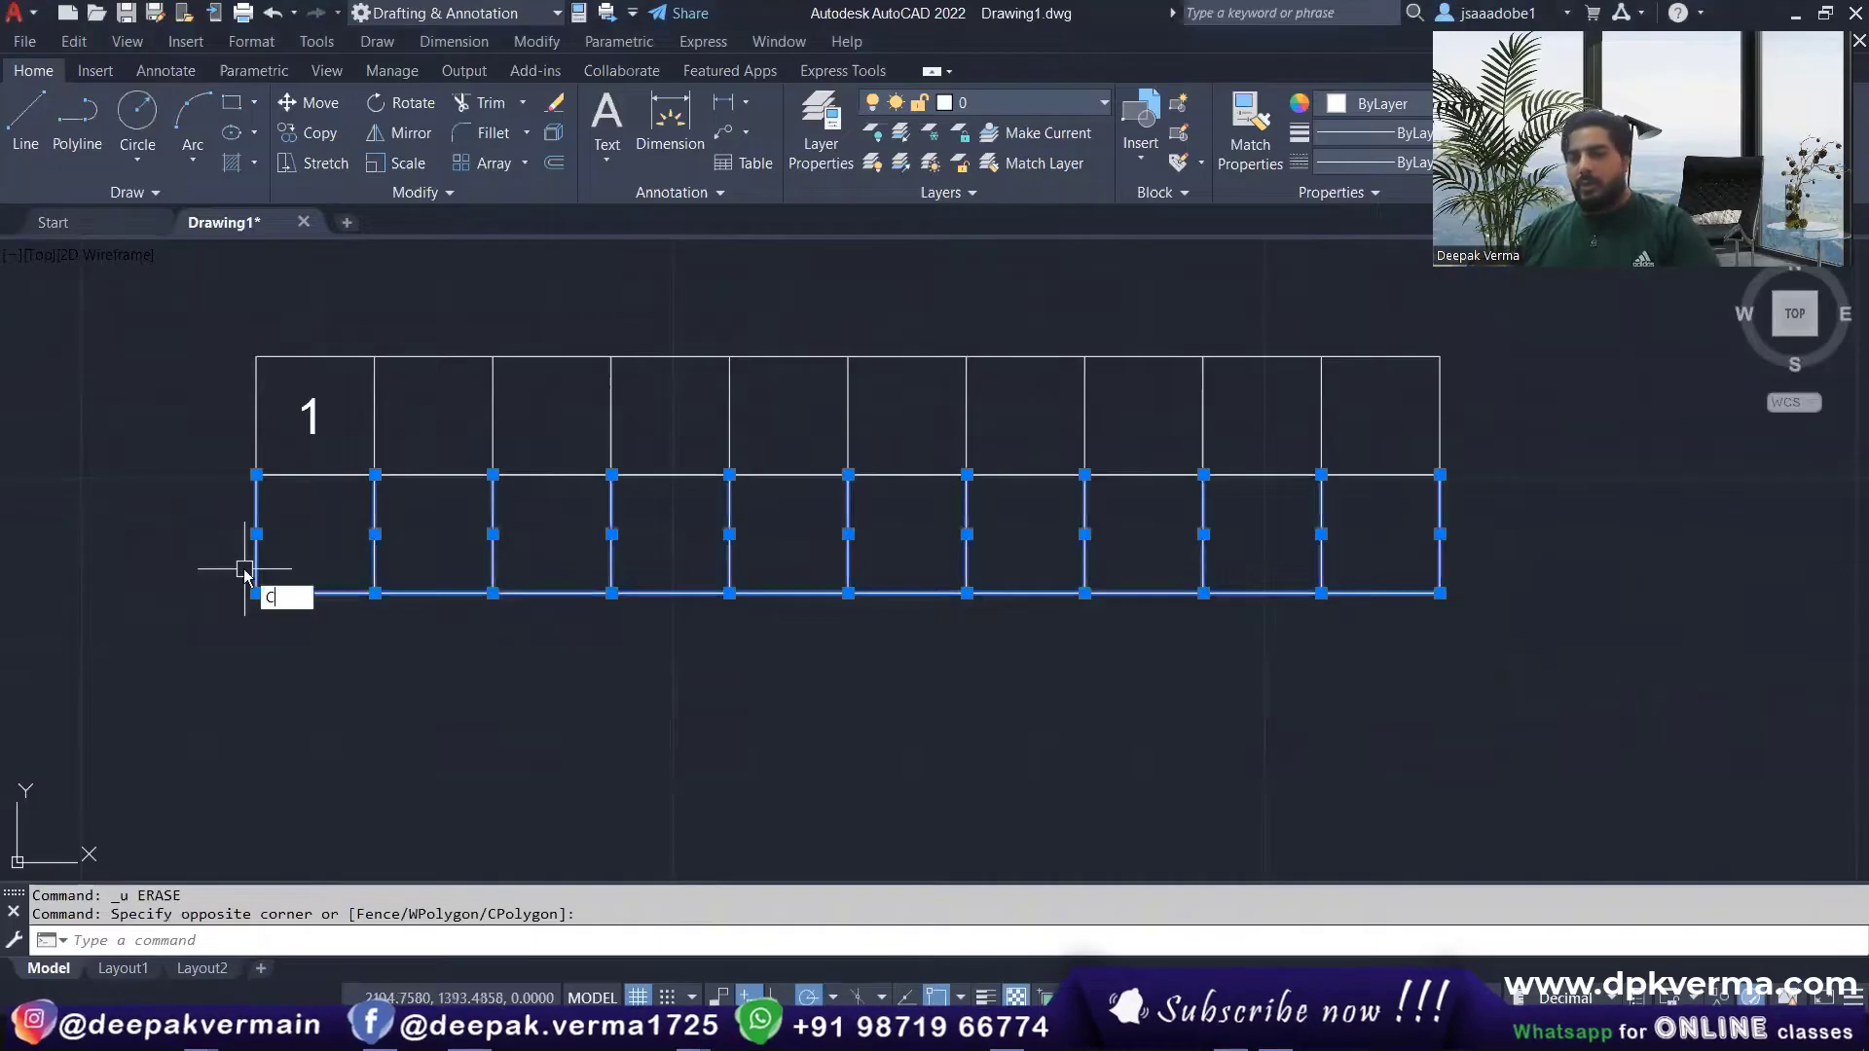
pyautogui.press('Return')
pyautogui.click(256, 475)
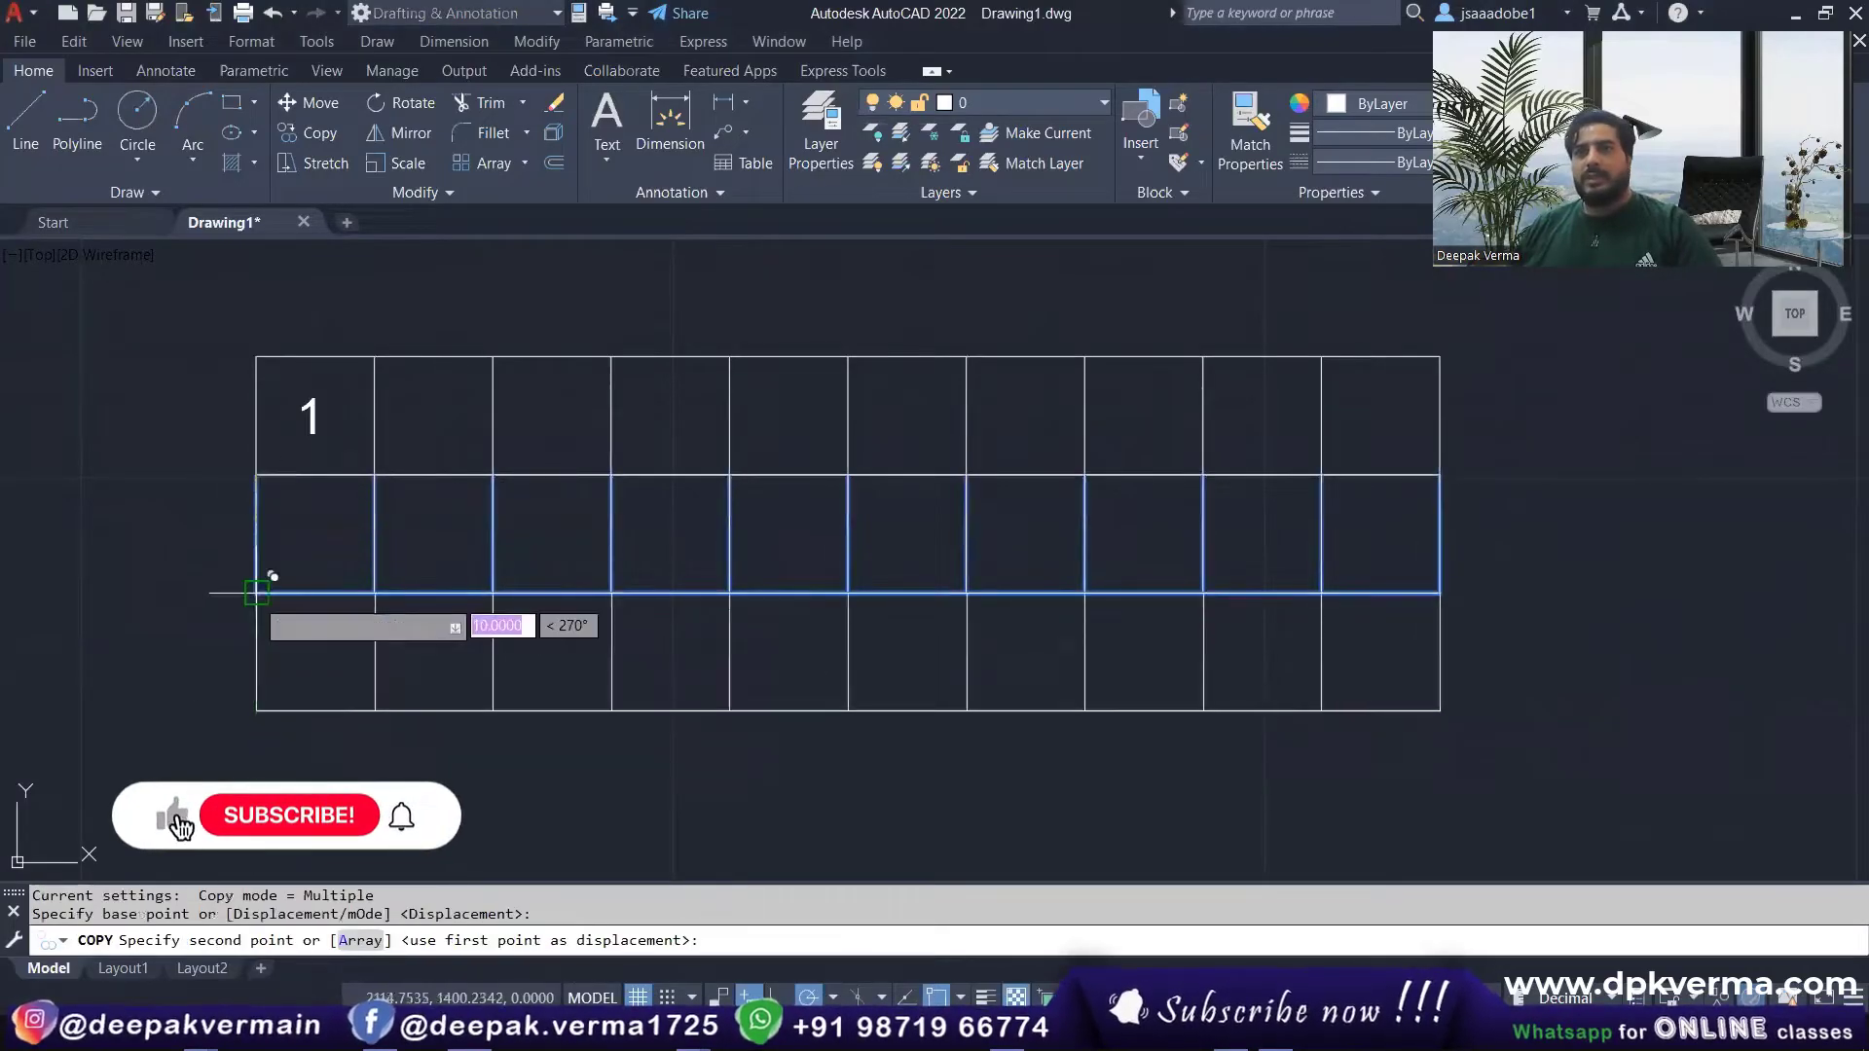
pyautogui.press('Escape')
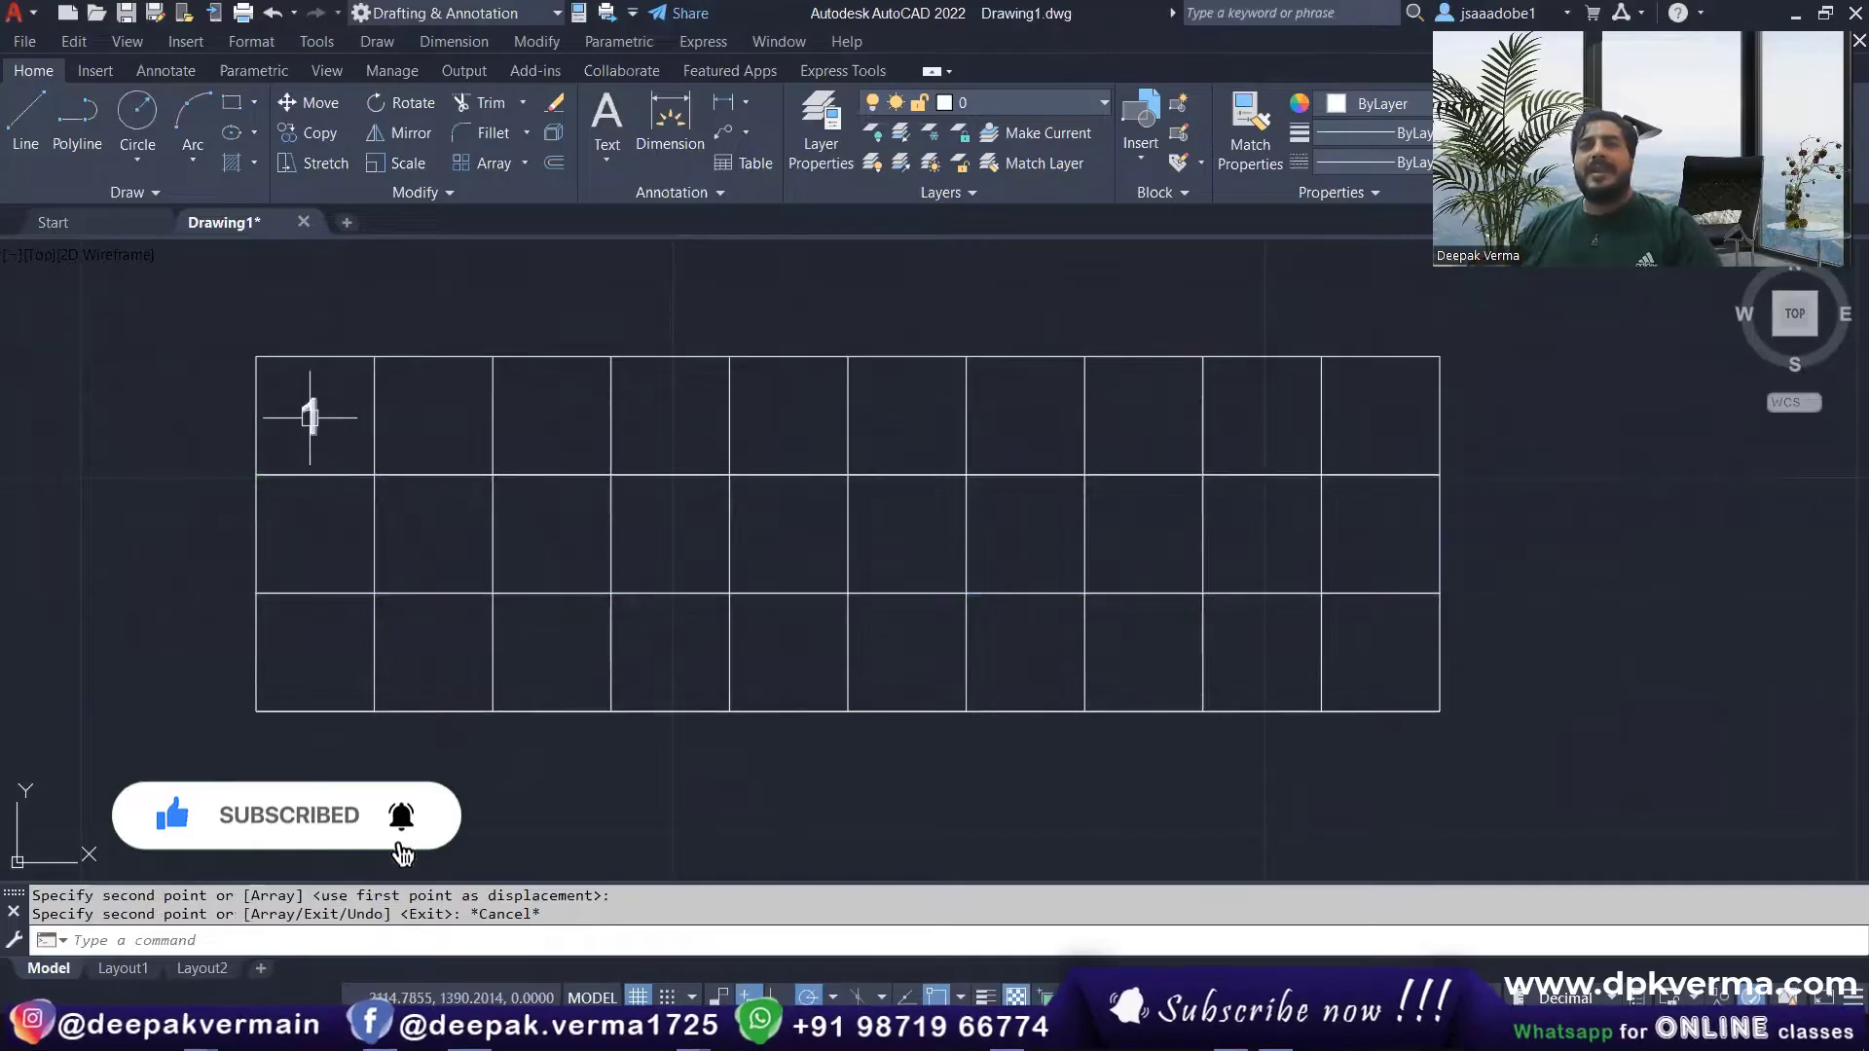
pyautogui.moveTo(309, 418); pyautogui.dragTo(334, 409, button='middle')
pyautogui.press('Escape')
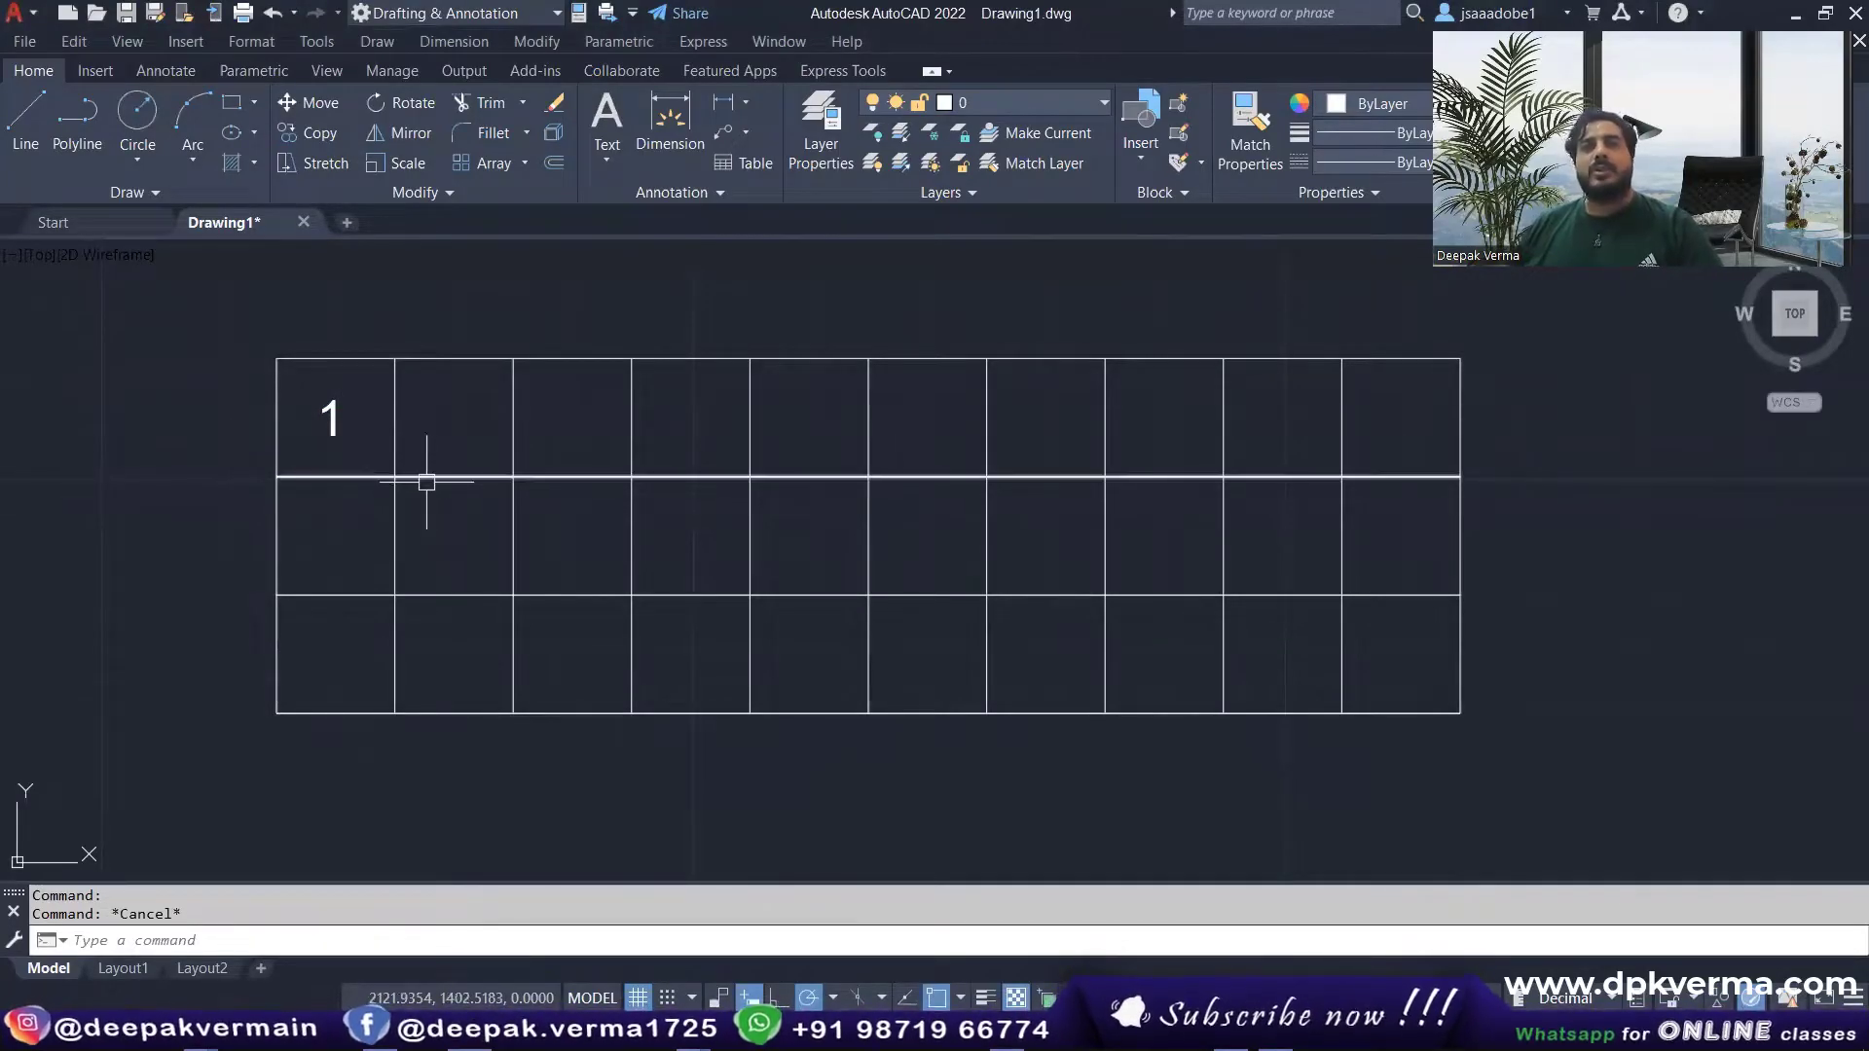
# Step: Array-copy the first cell's 1 ten times, one cell apart, across the top row
pyautogui.write('co')
pyautogui.press('Return')
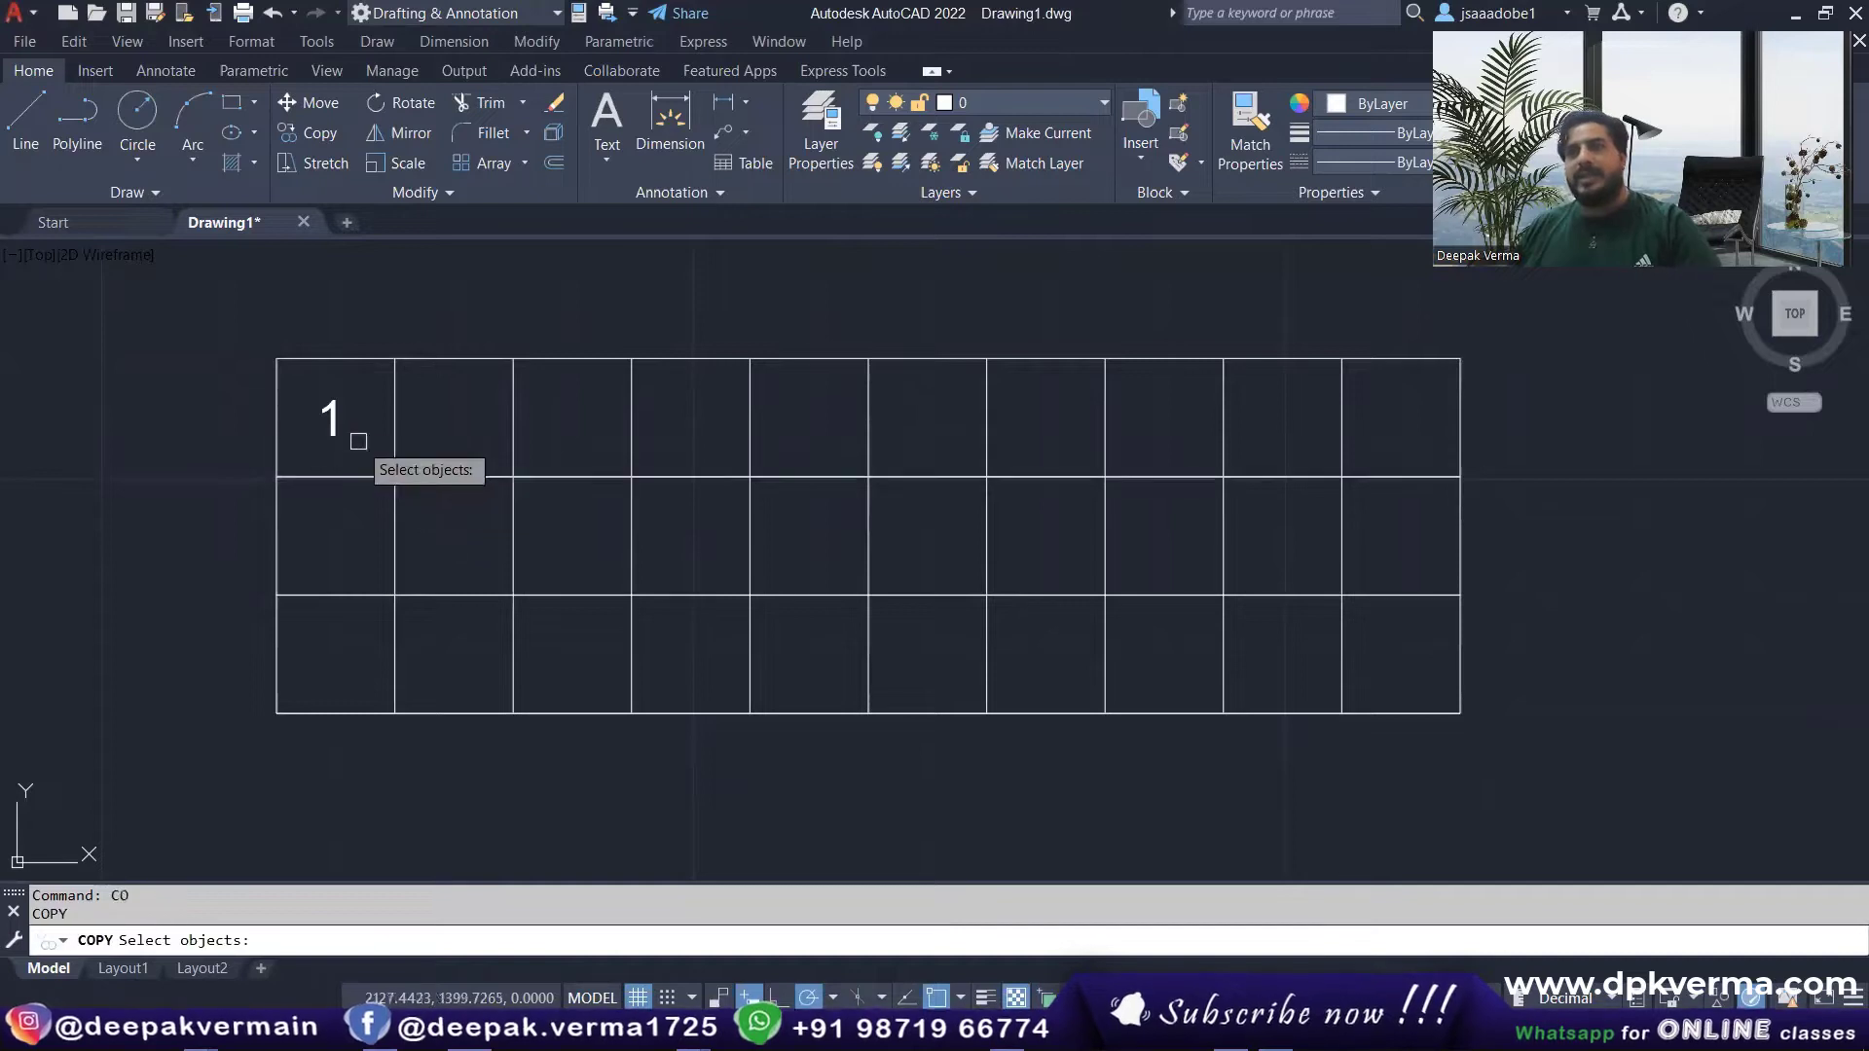
pyautogui.click(331, 419)
pyautogui.press('Return')
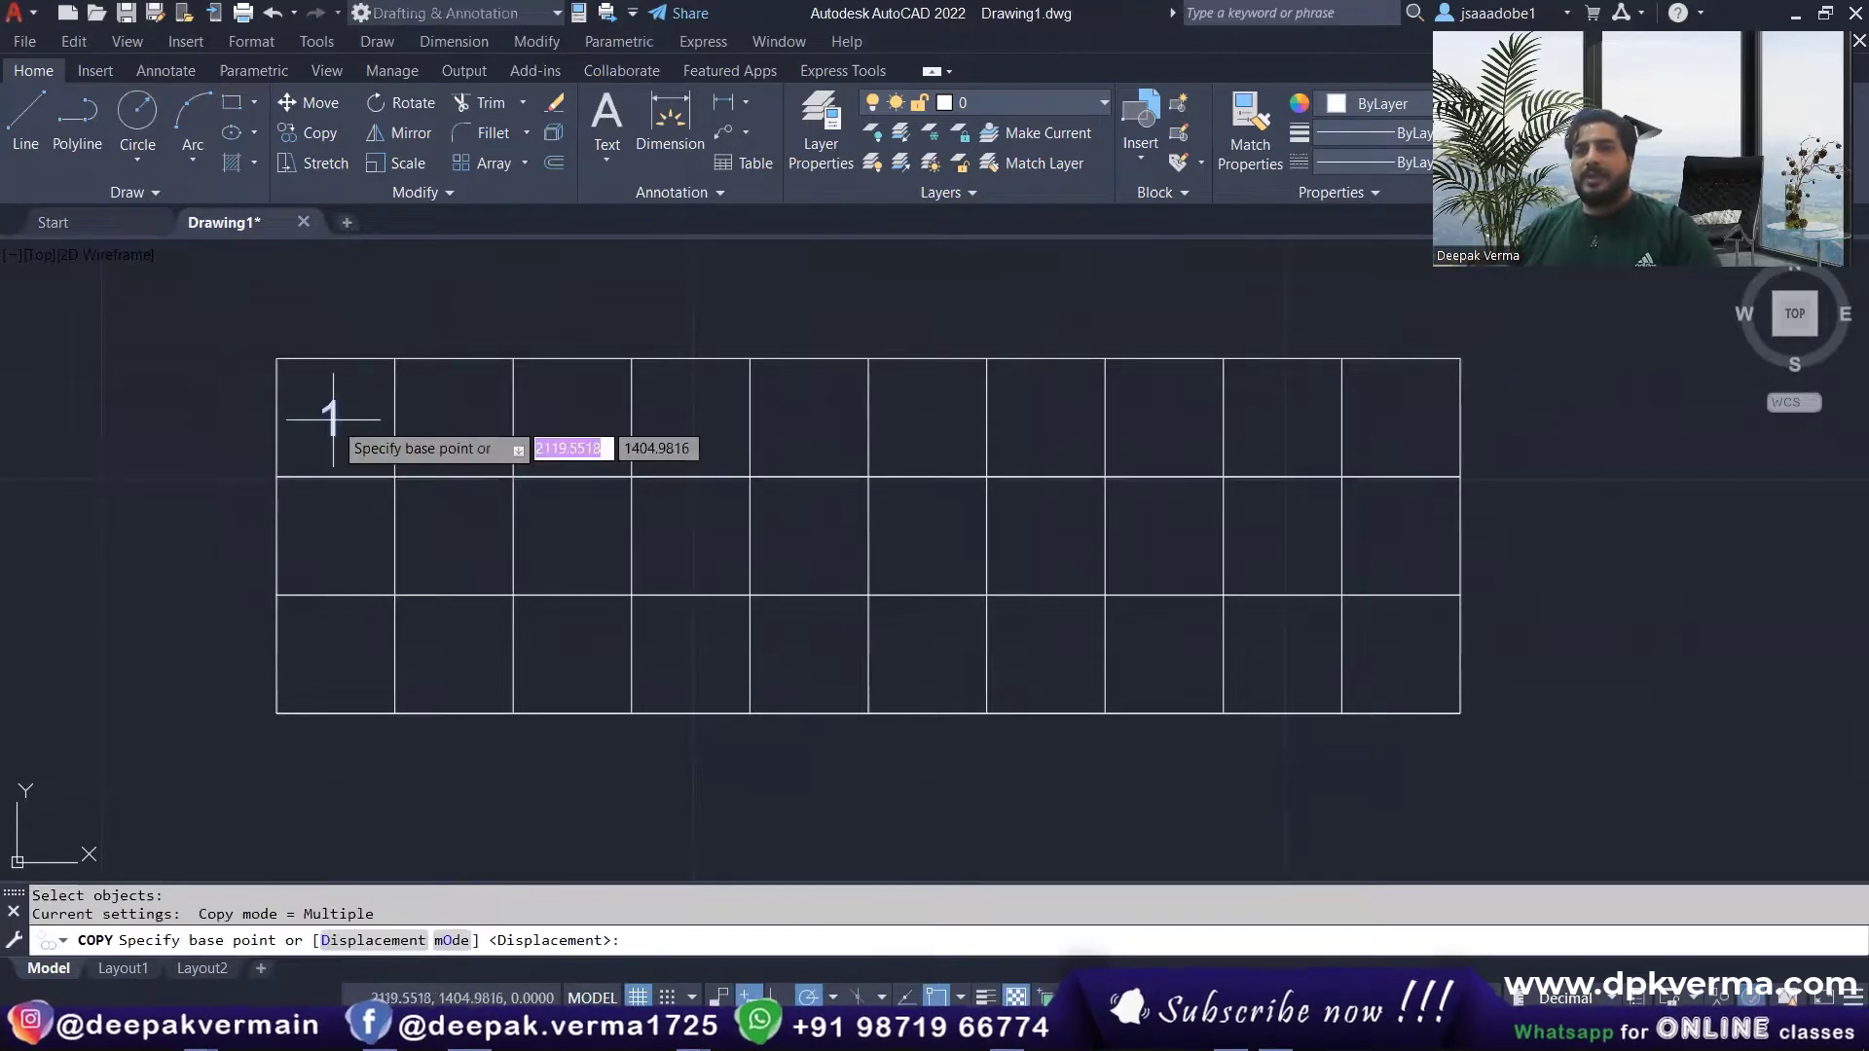
pyautogui.click(333, 418)
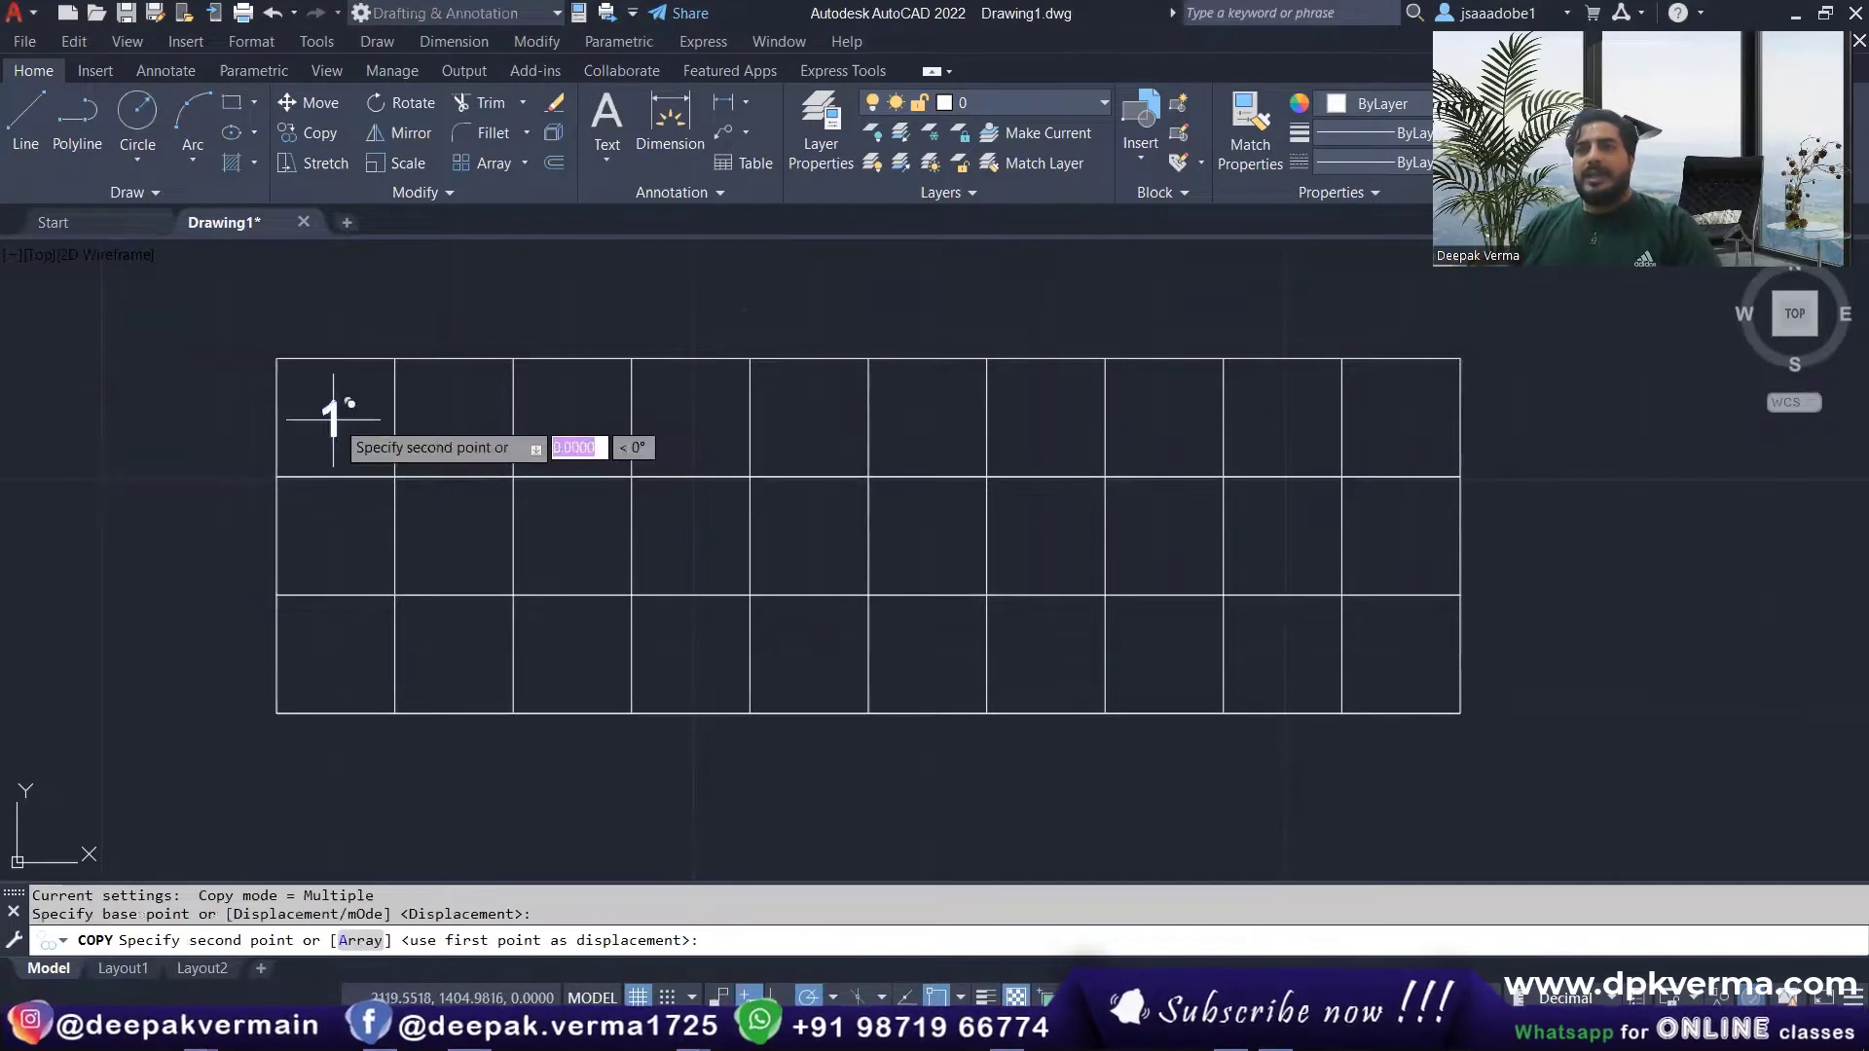
pyautogui.click(354, 945)
pyautogui.write('10')
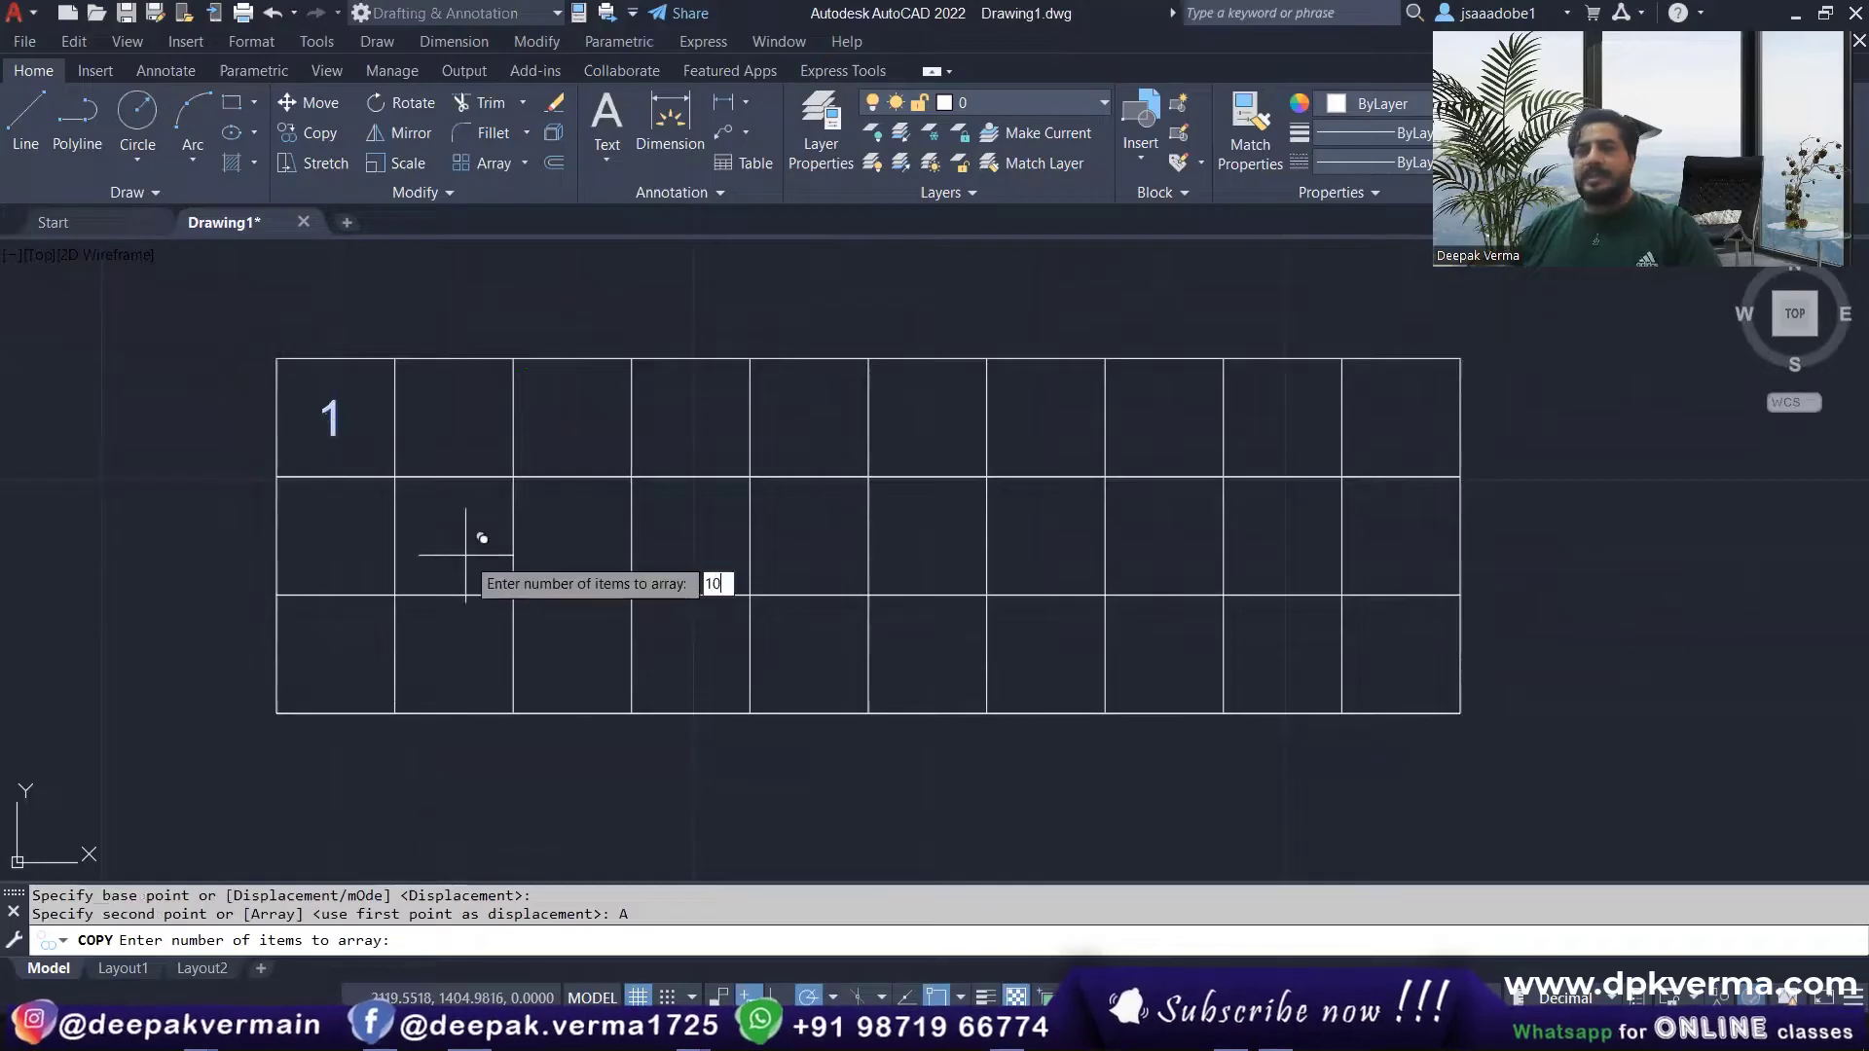
pyautogui.press('Return')
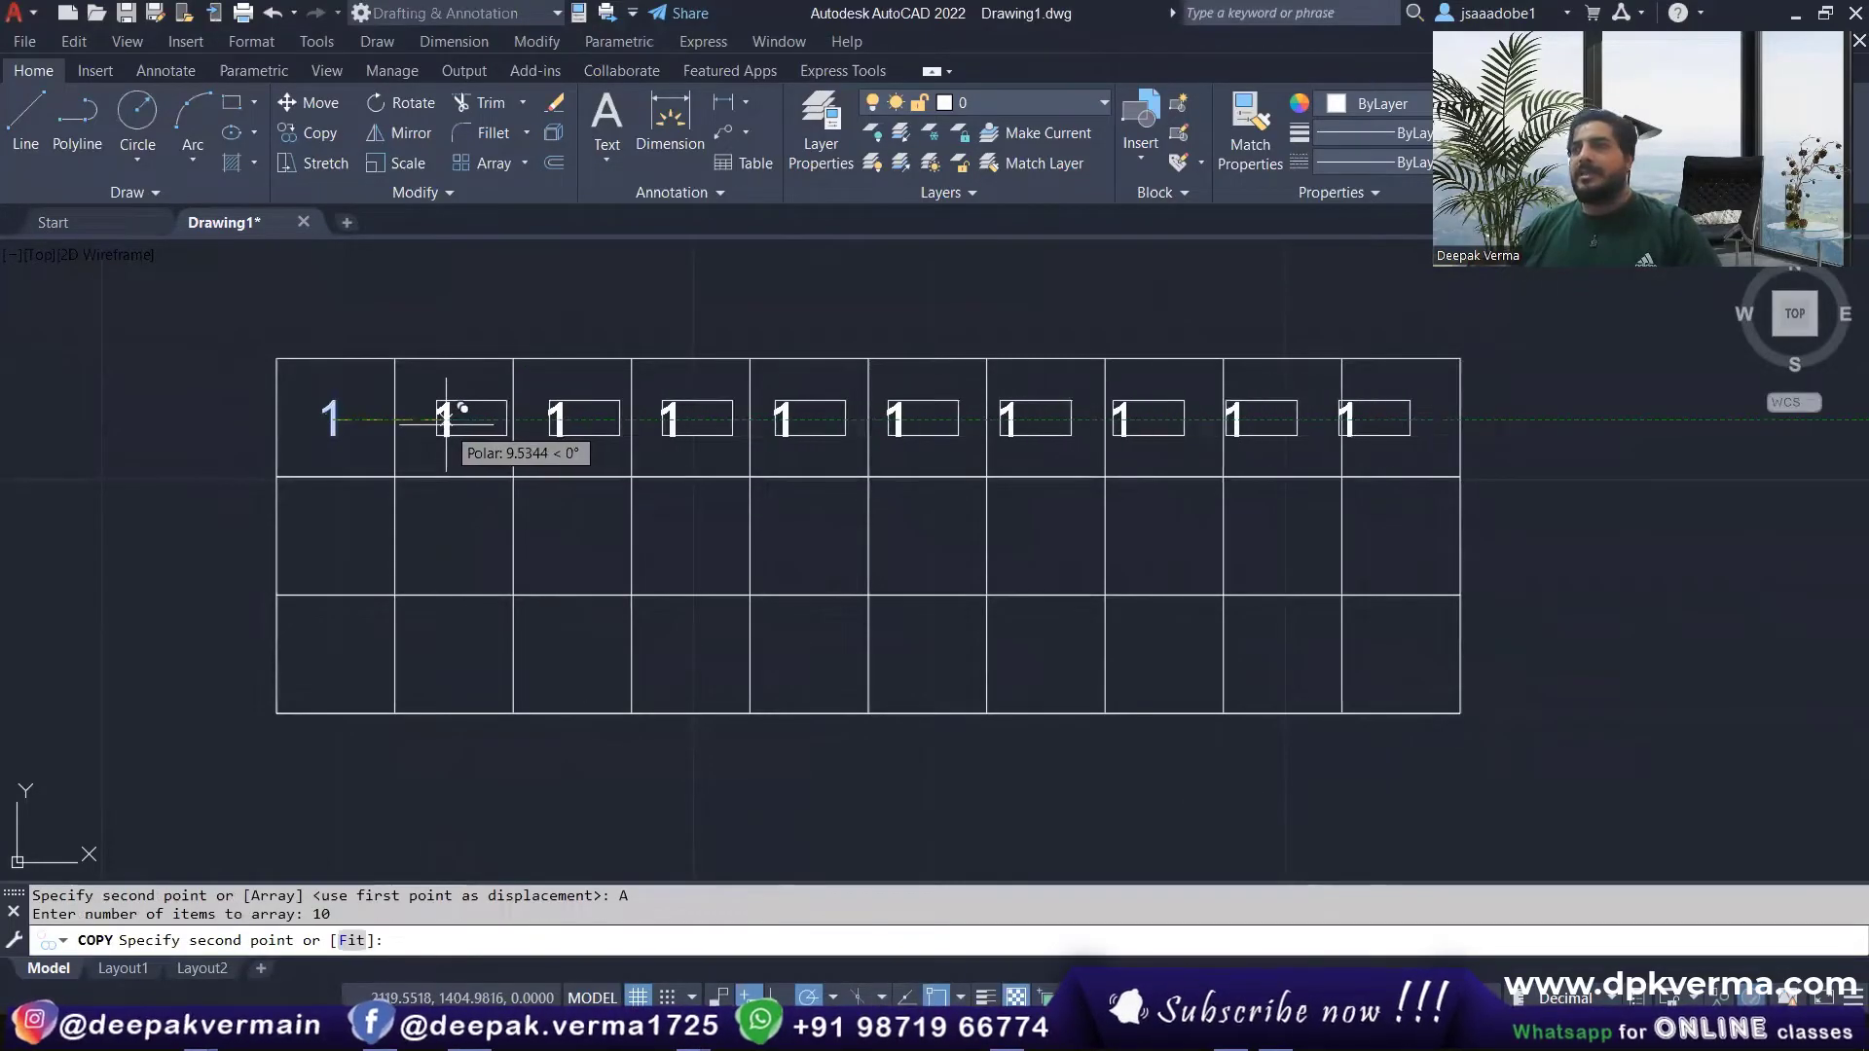
pyautogui.click(451, 421)
pyautogui.press('Escape')
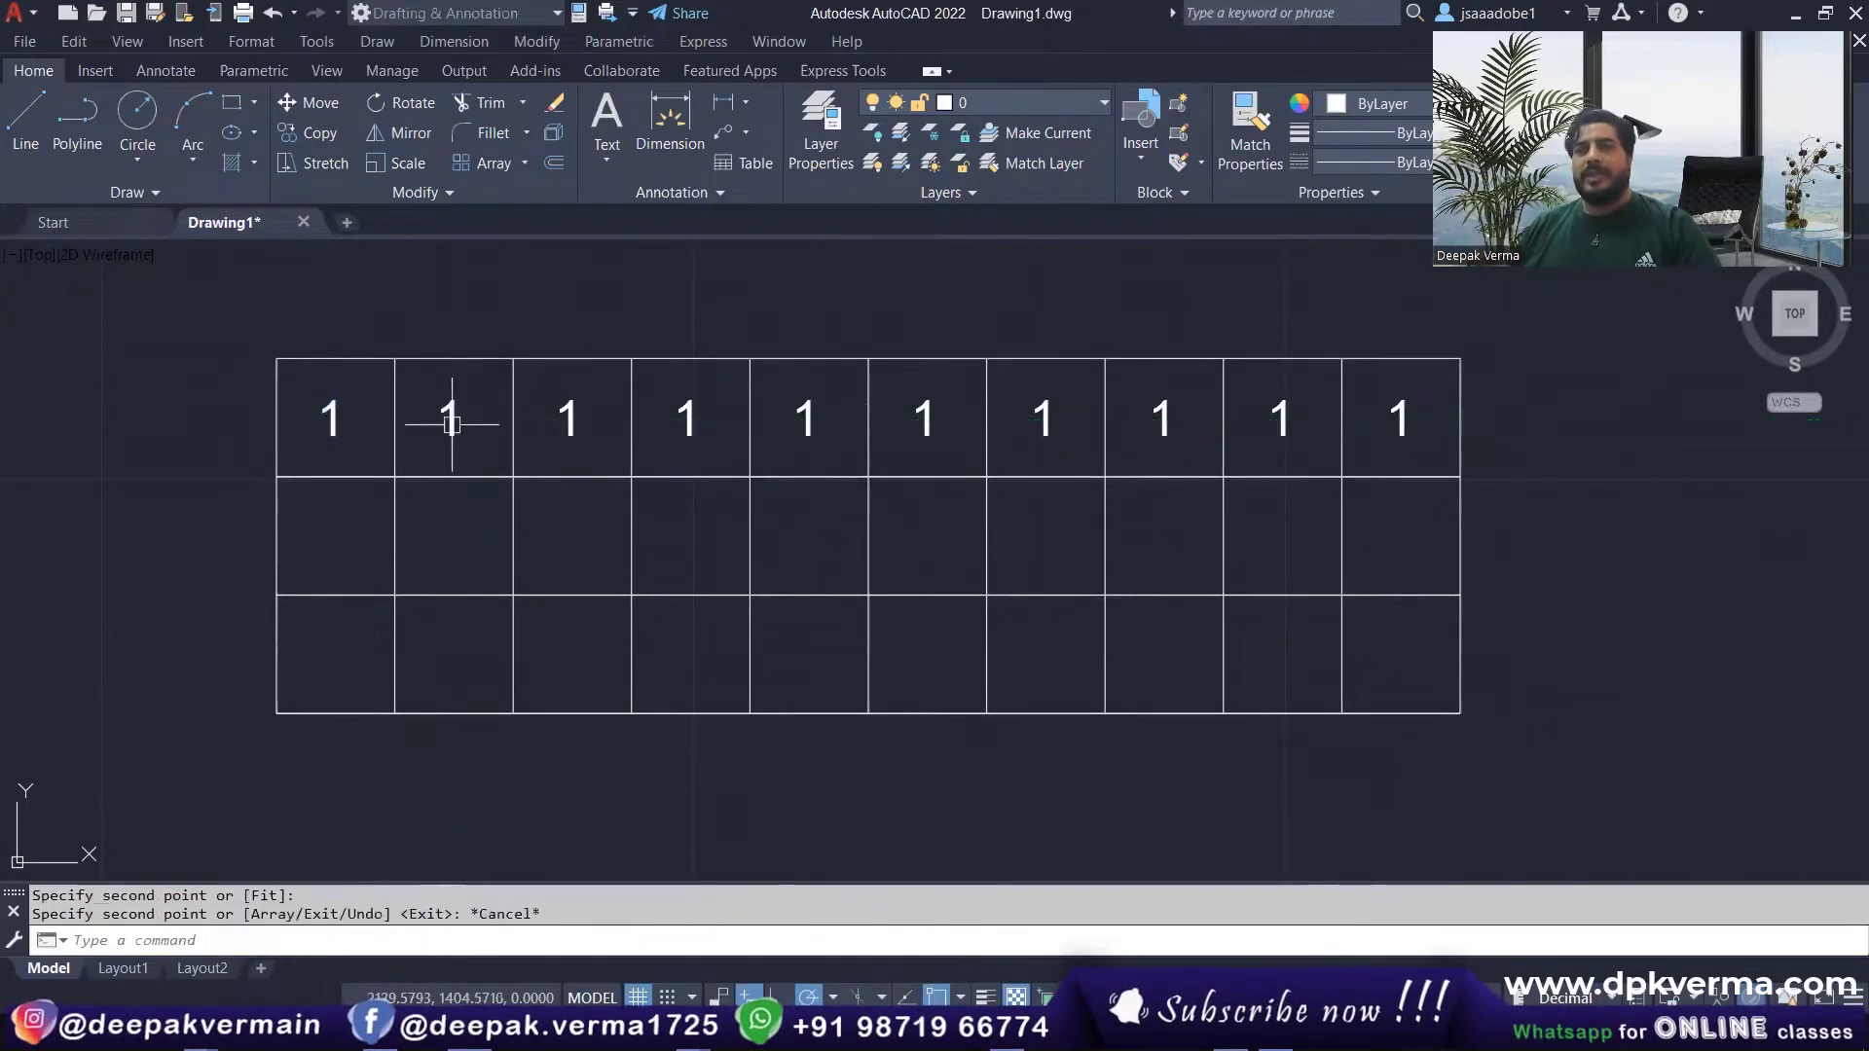
pyautogui.click(201, 383)
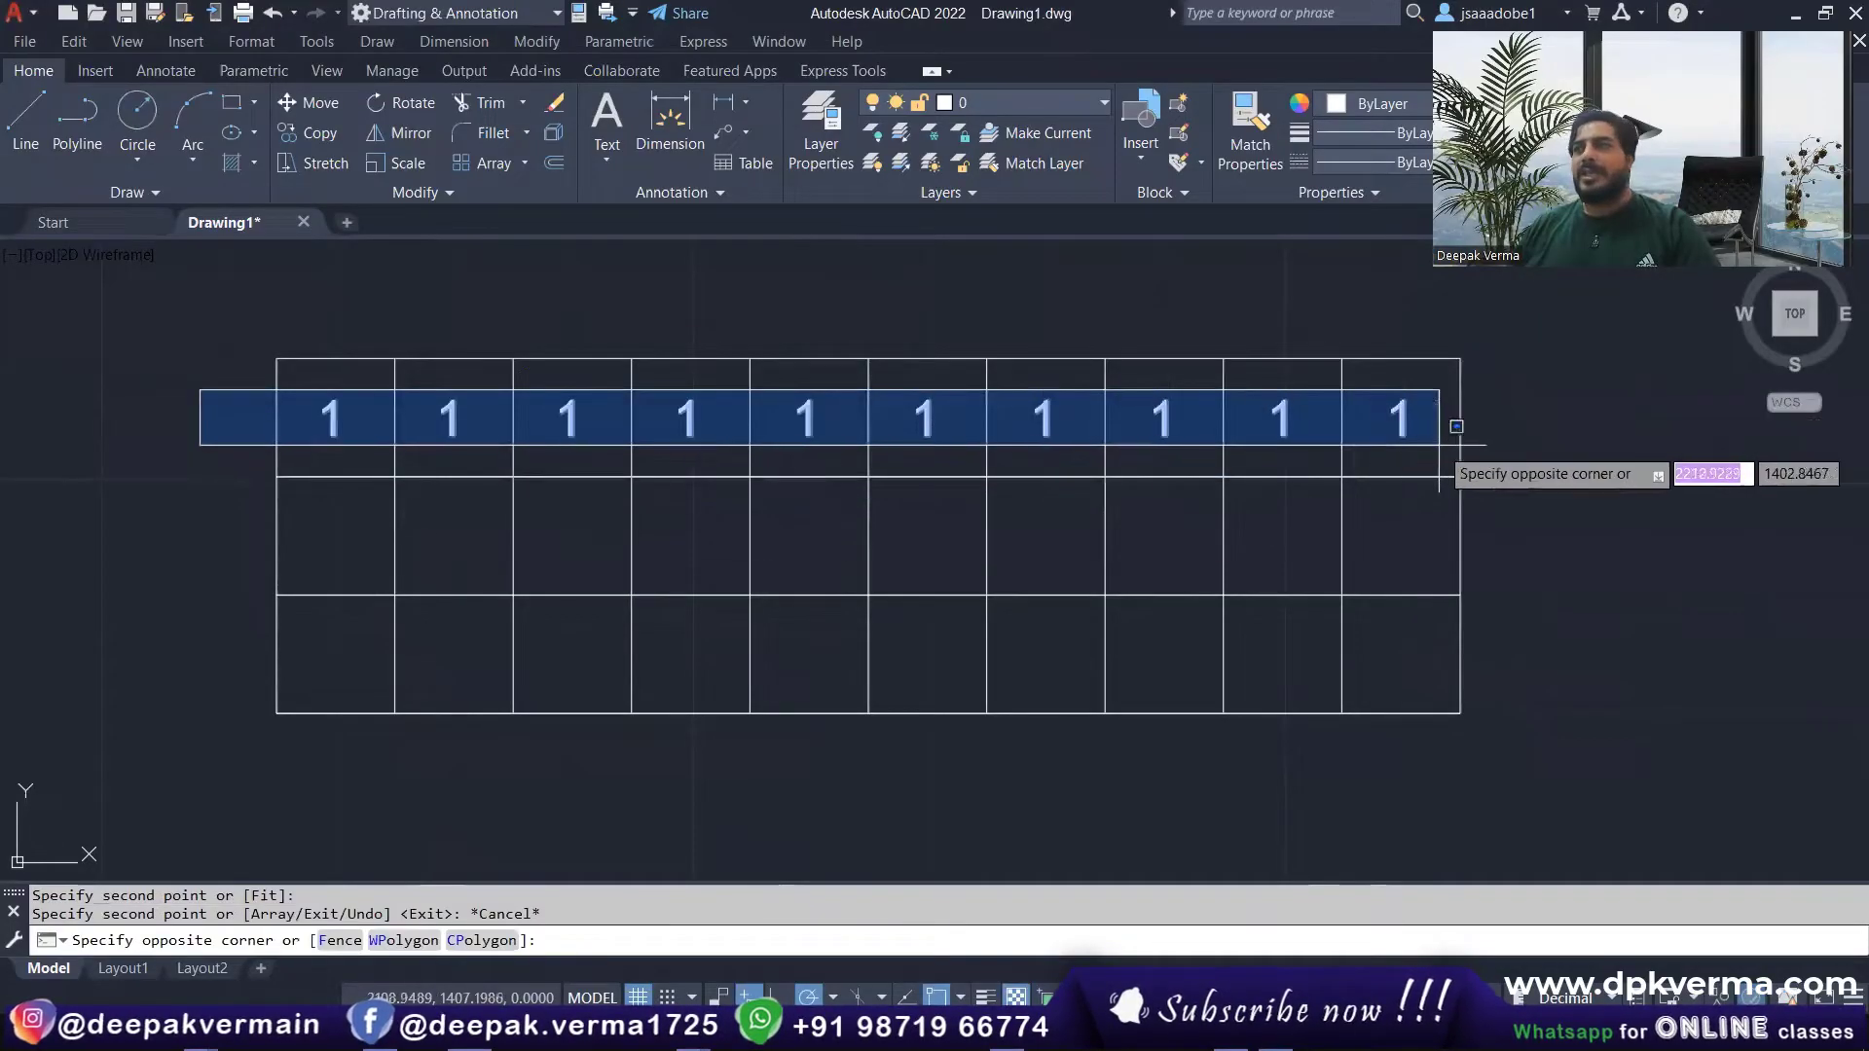
# Step: Attempt a two-item array copy of the top-row 1s, then cancel it
pyautogui.click(1489, 458)
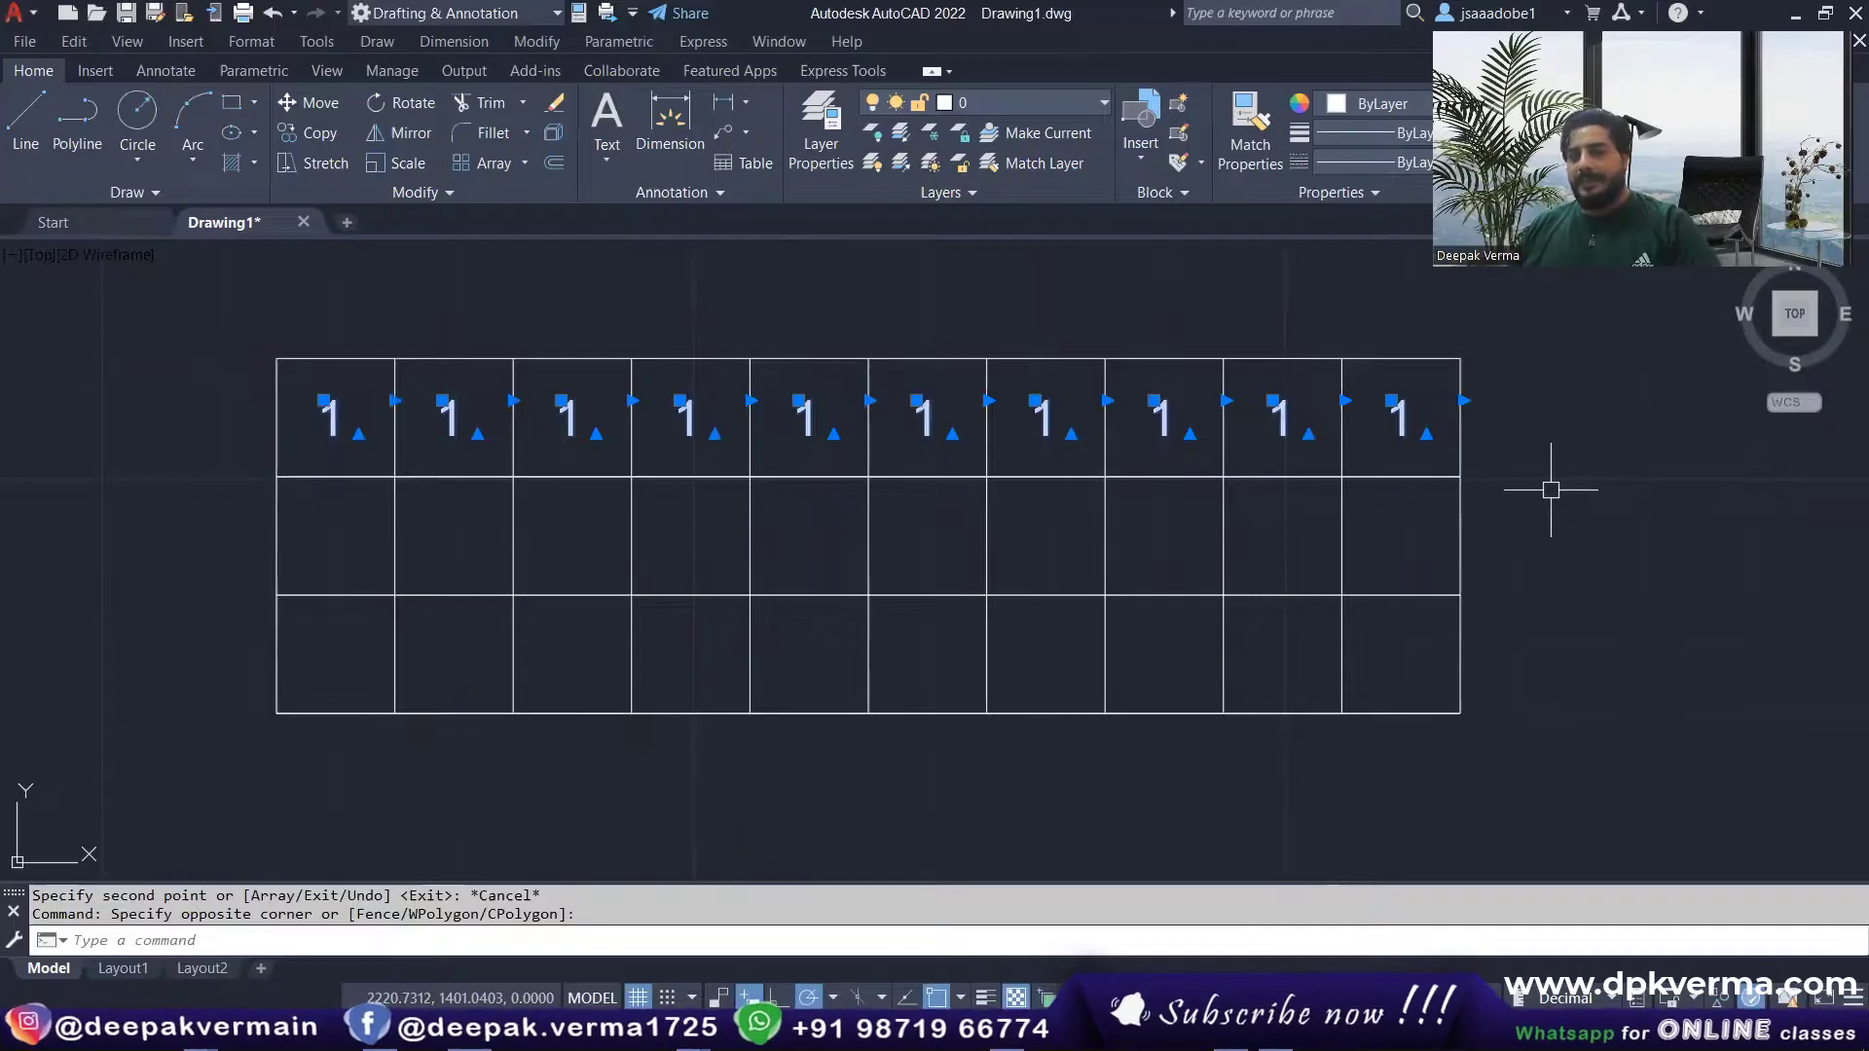
pyautogui.write('co')
pyautogui.press('Return')
pyautogui.click(1460, 359)
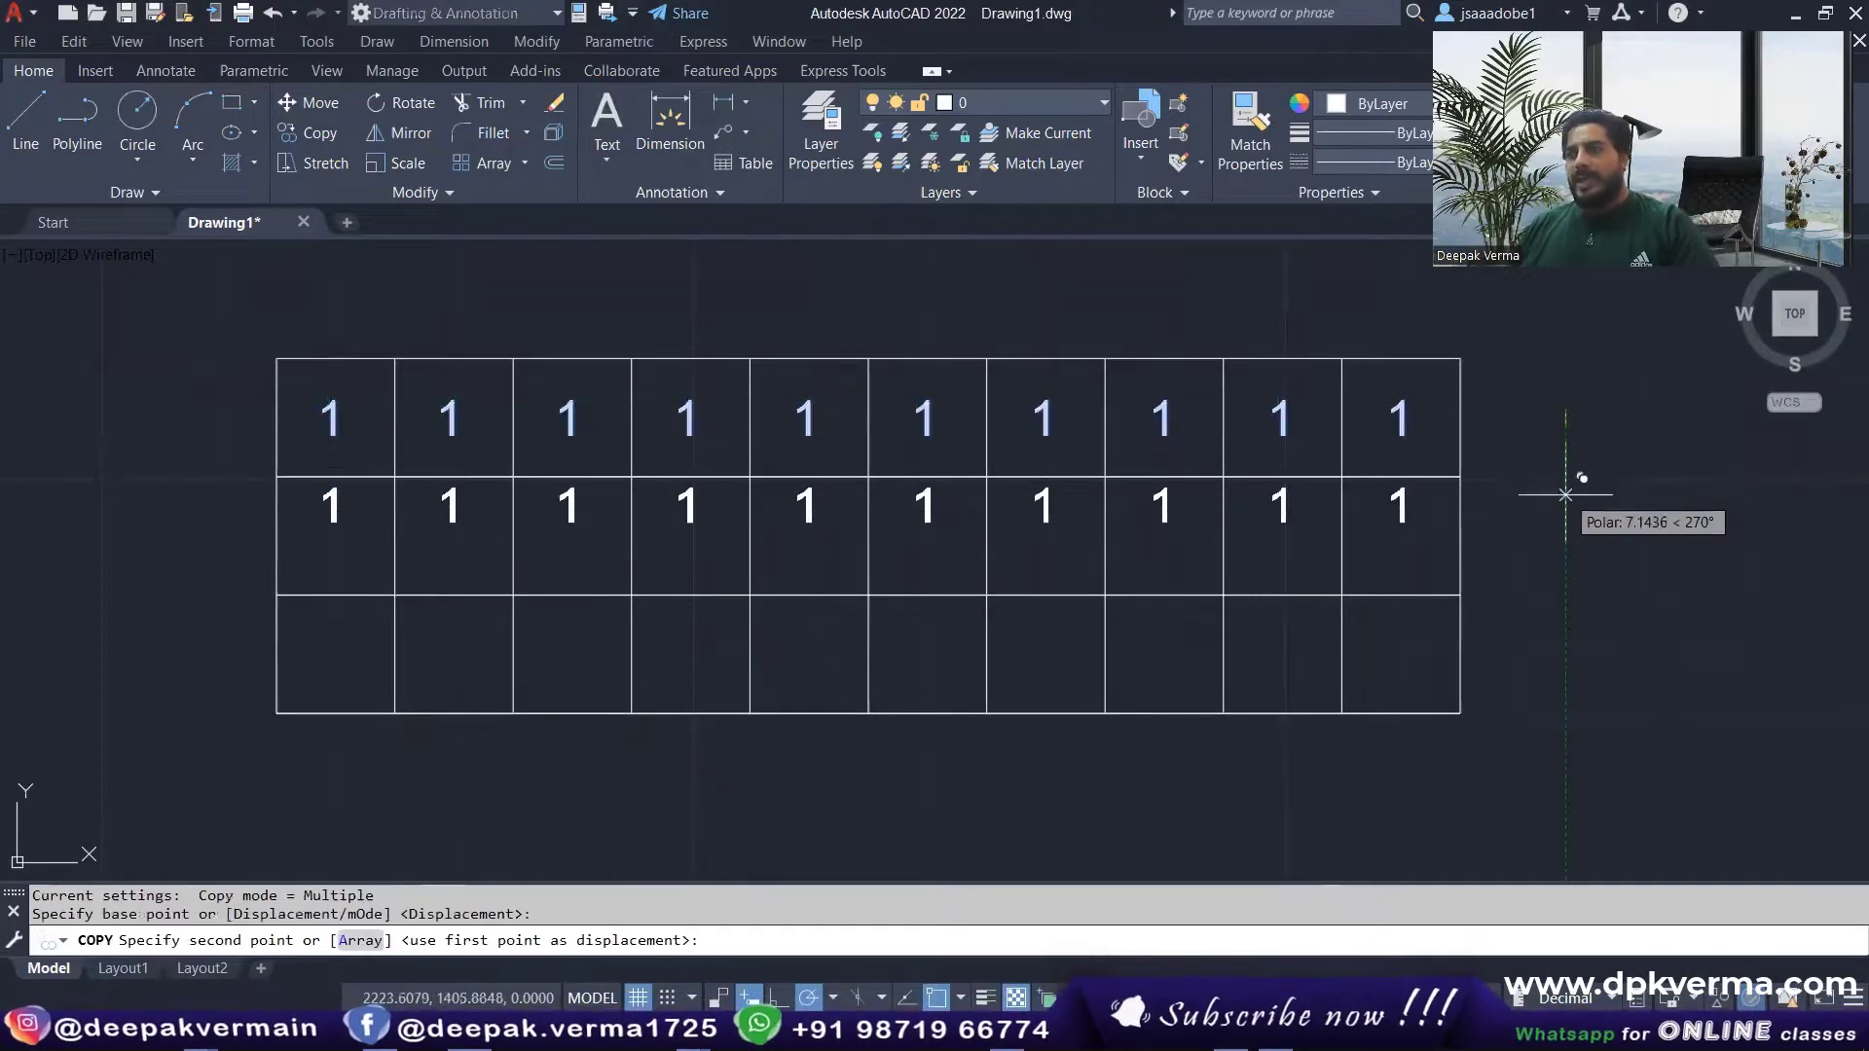
pyautogui.write('a')
pyautogui.press('Return')
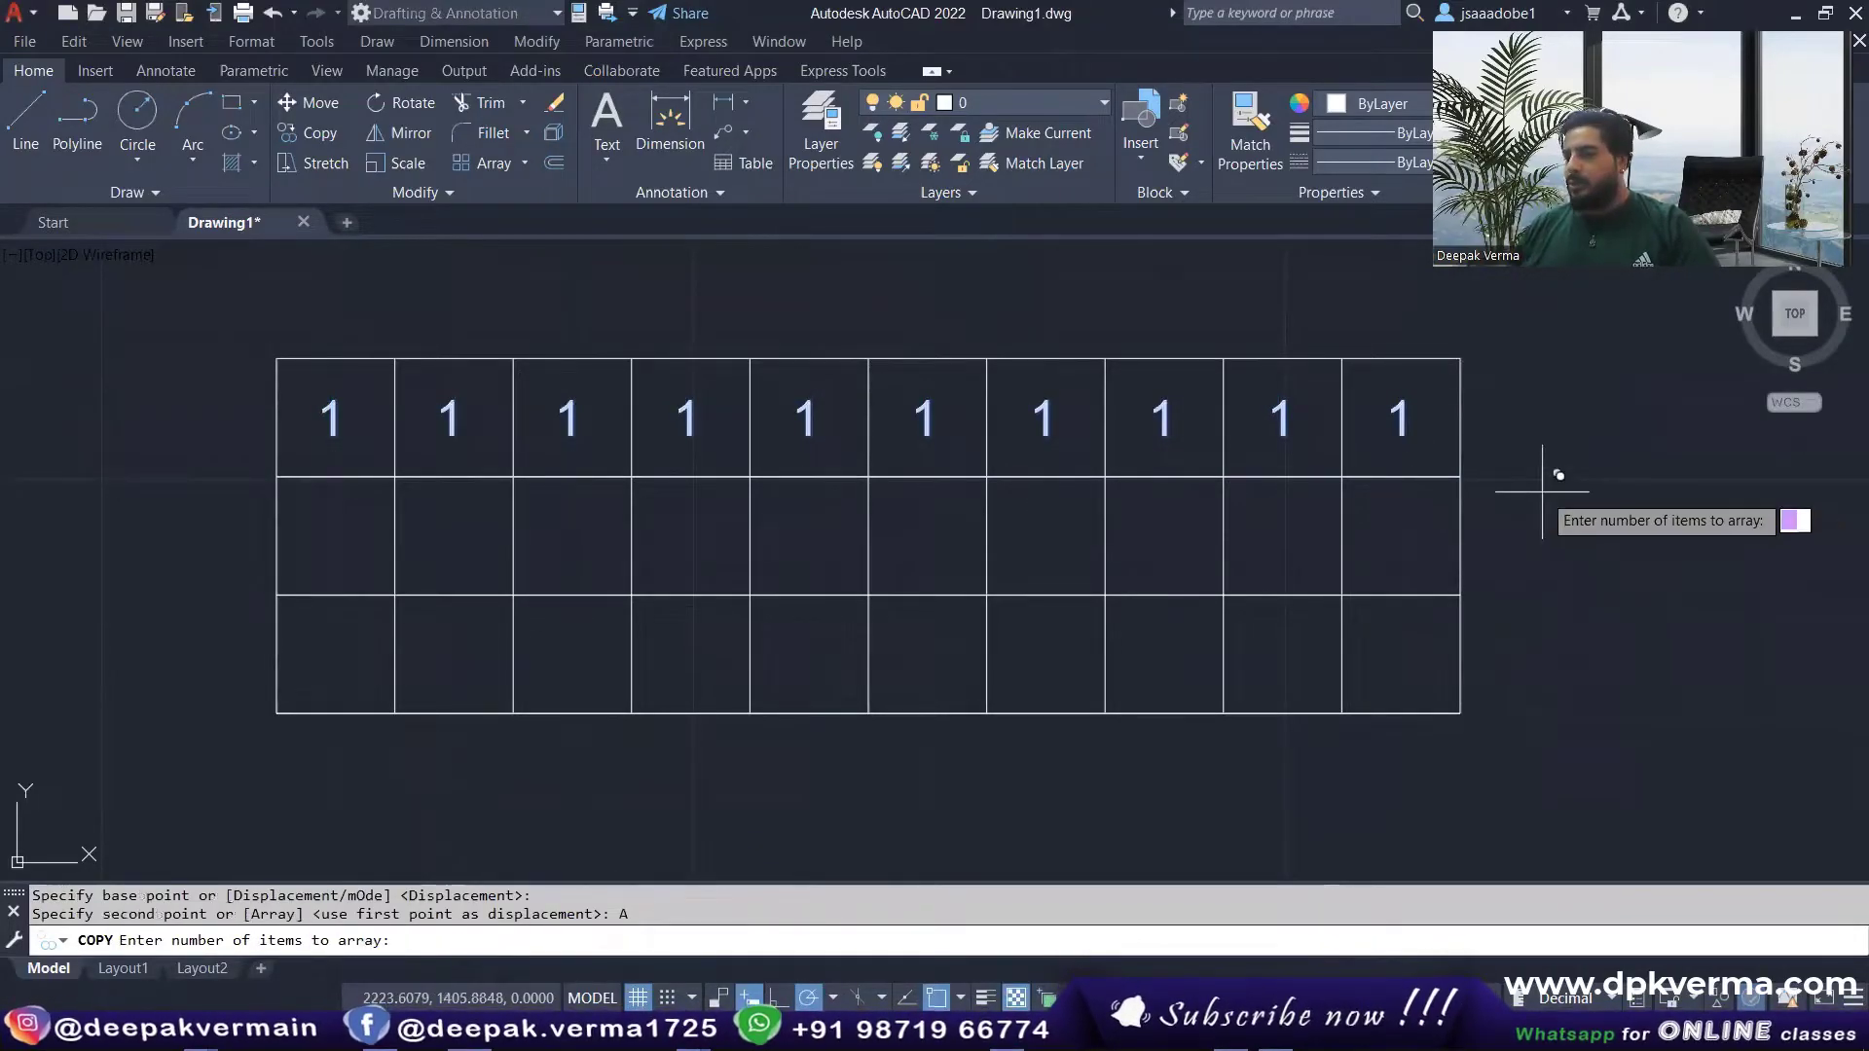
pyautogui.write('2')
pyautogui.press('Return')
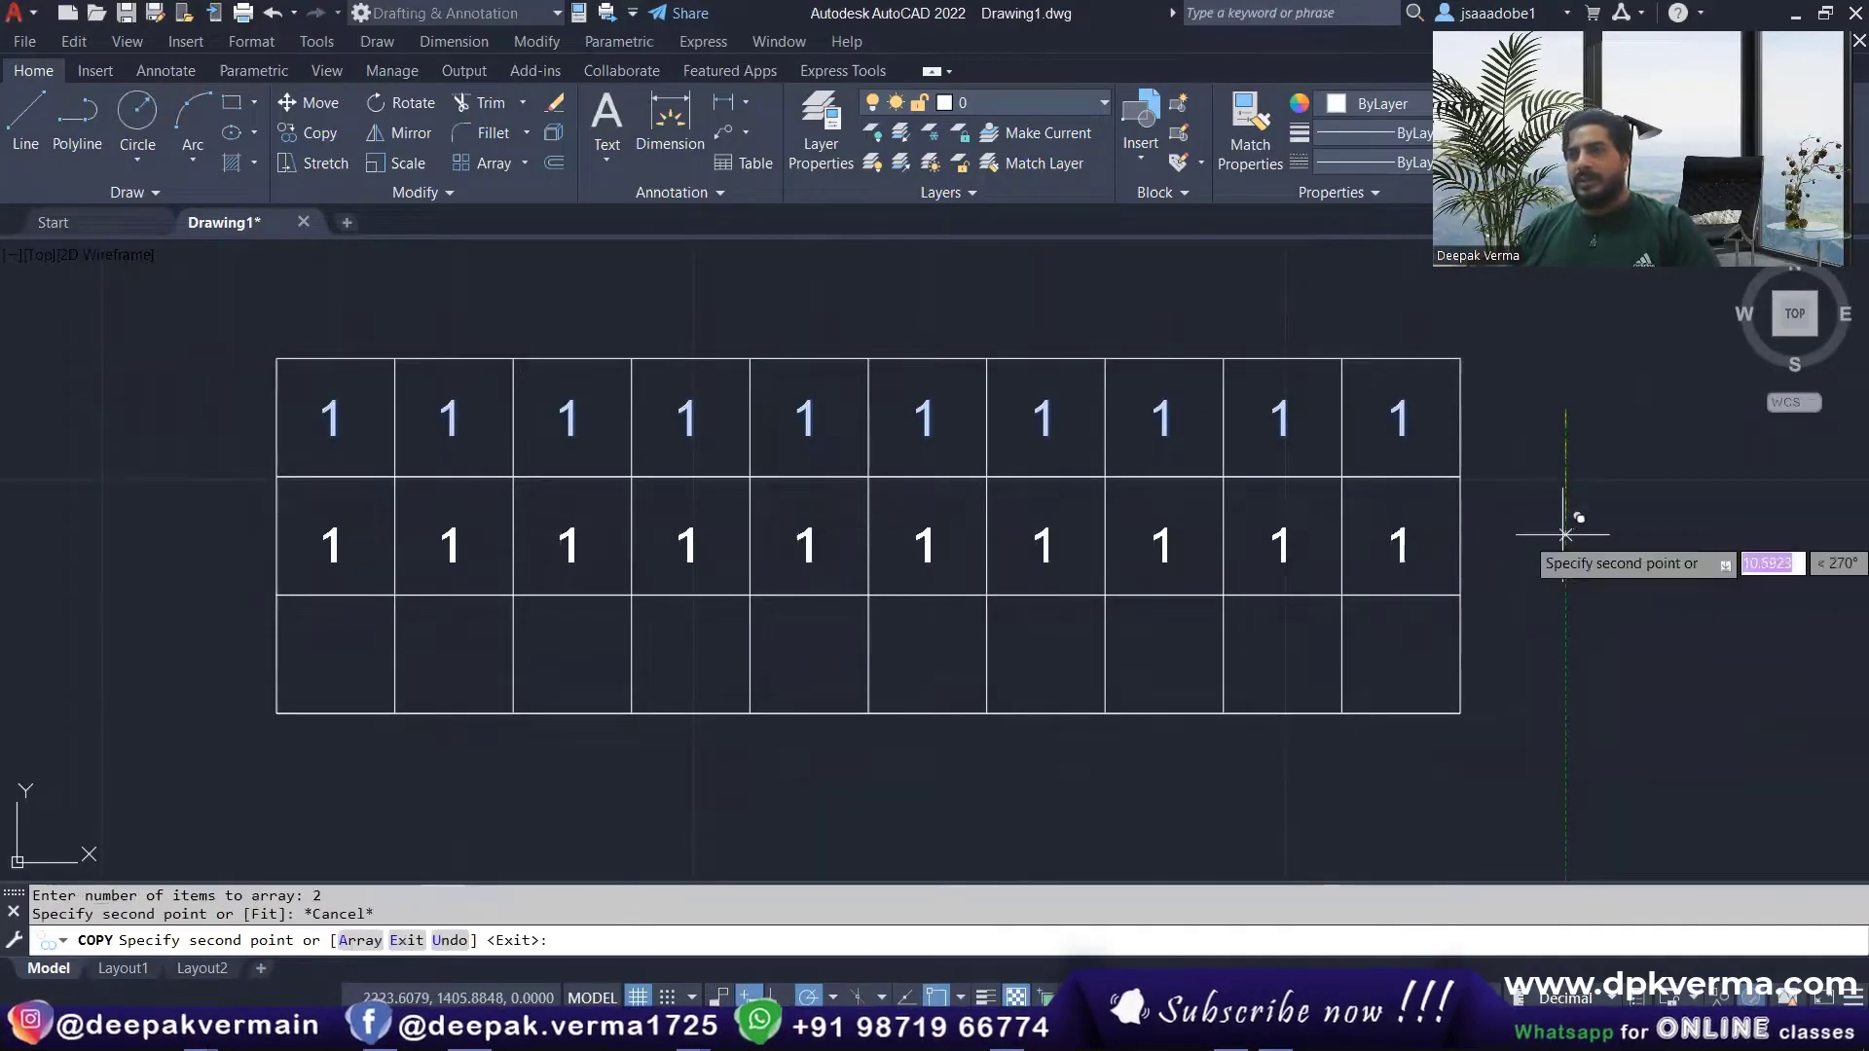
pyautogui.press('Escape')
pyautogui.press('Escape')
pyautogui.press('Escape')
# Step: Copy the top row of 1s one and two rows down into the middle and bottom rows
pyautogui.click(146, 394)
pyautogui.click(1388, 422)
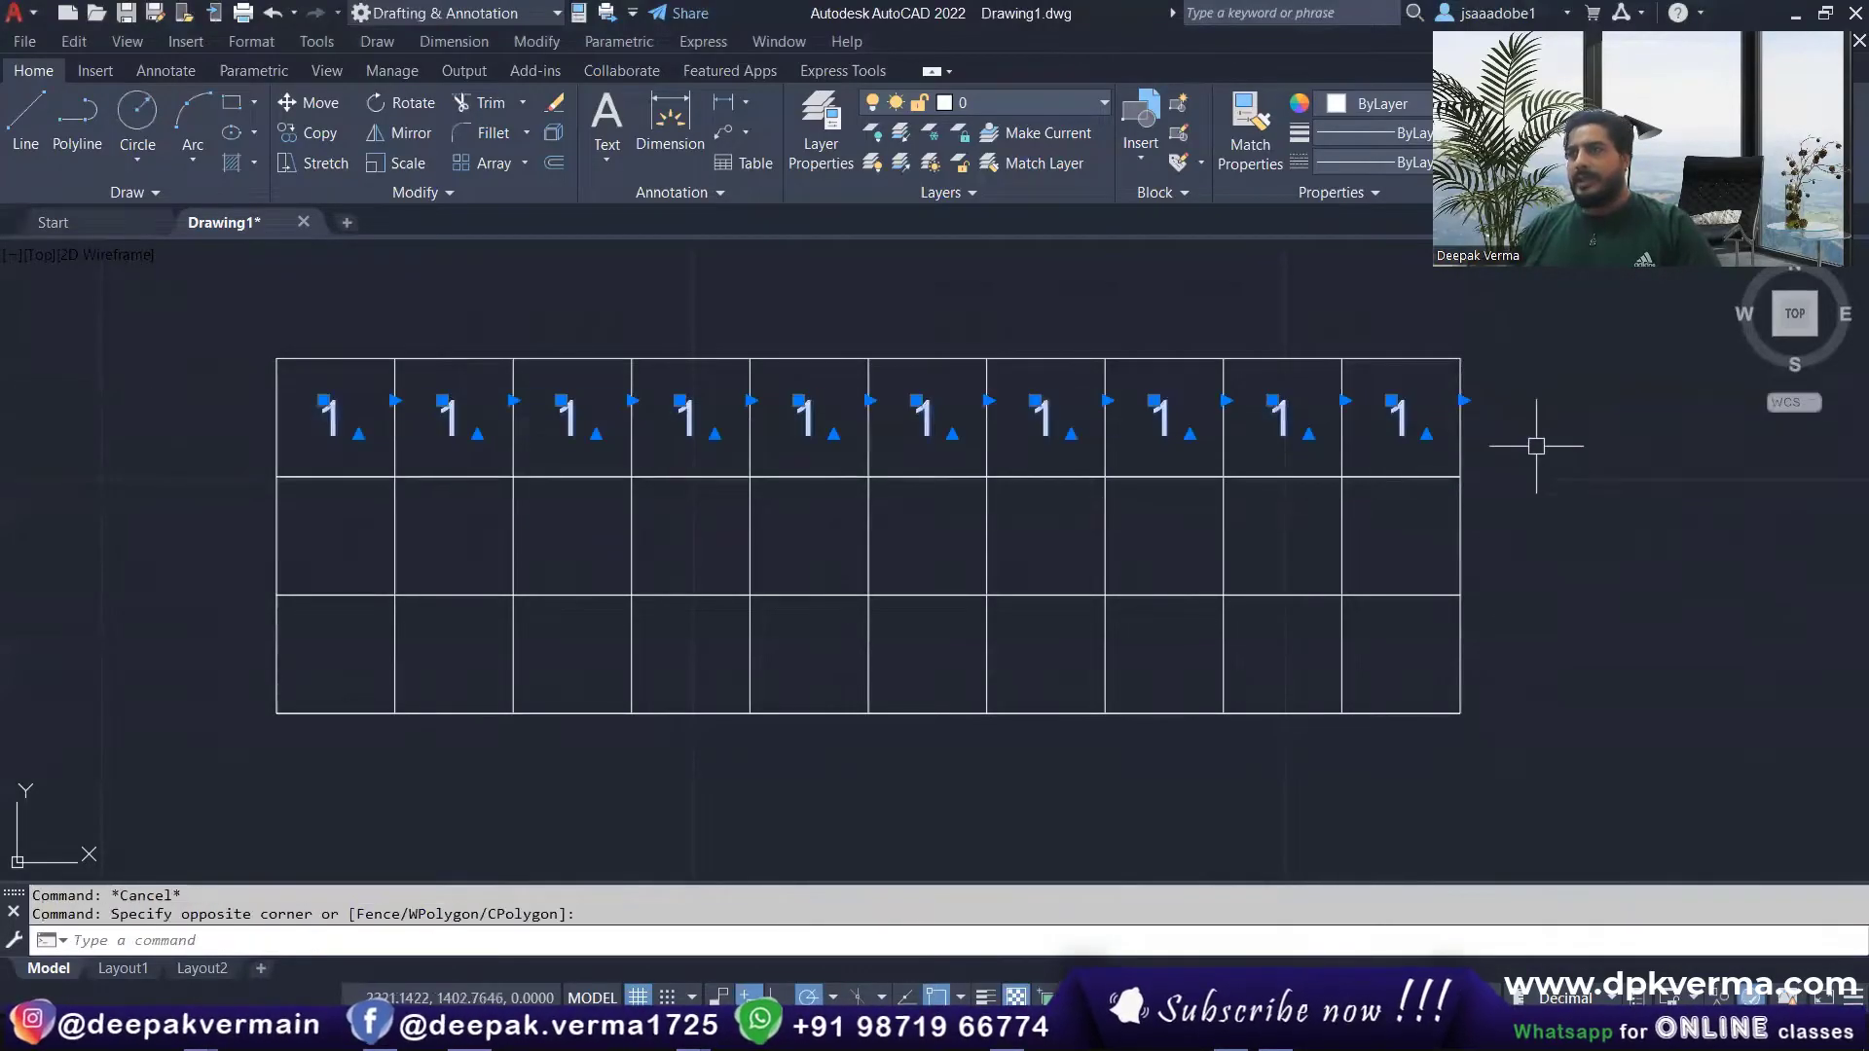
pyautogui.write('co')
pyautogui.press('Return')
pyautogui.click(1543, 422)
pyautogui.click(1544, 540)
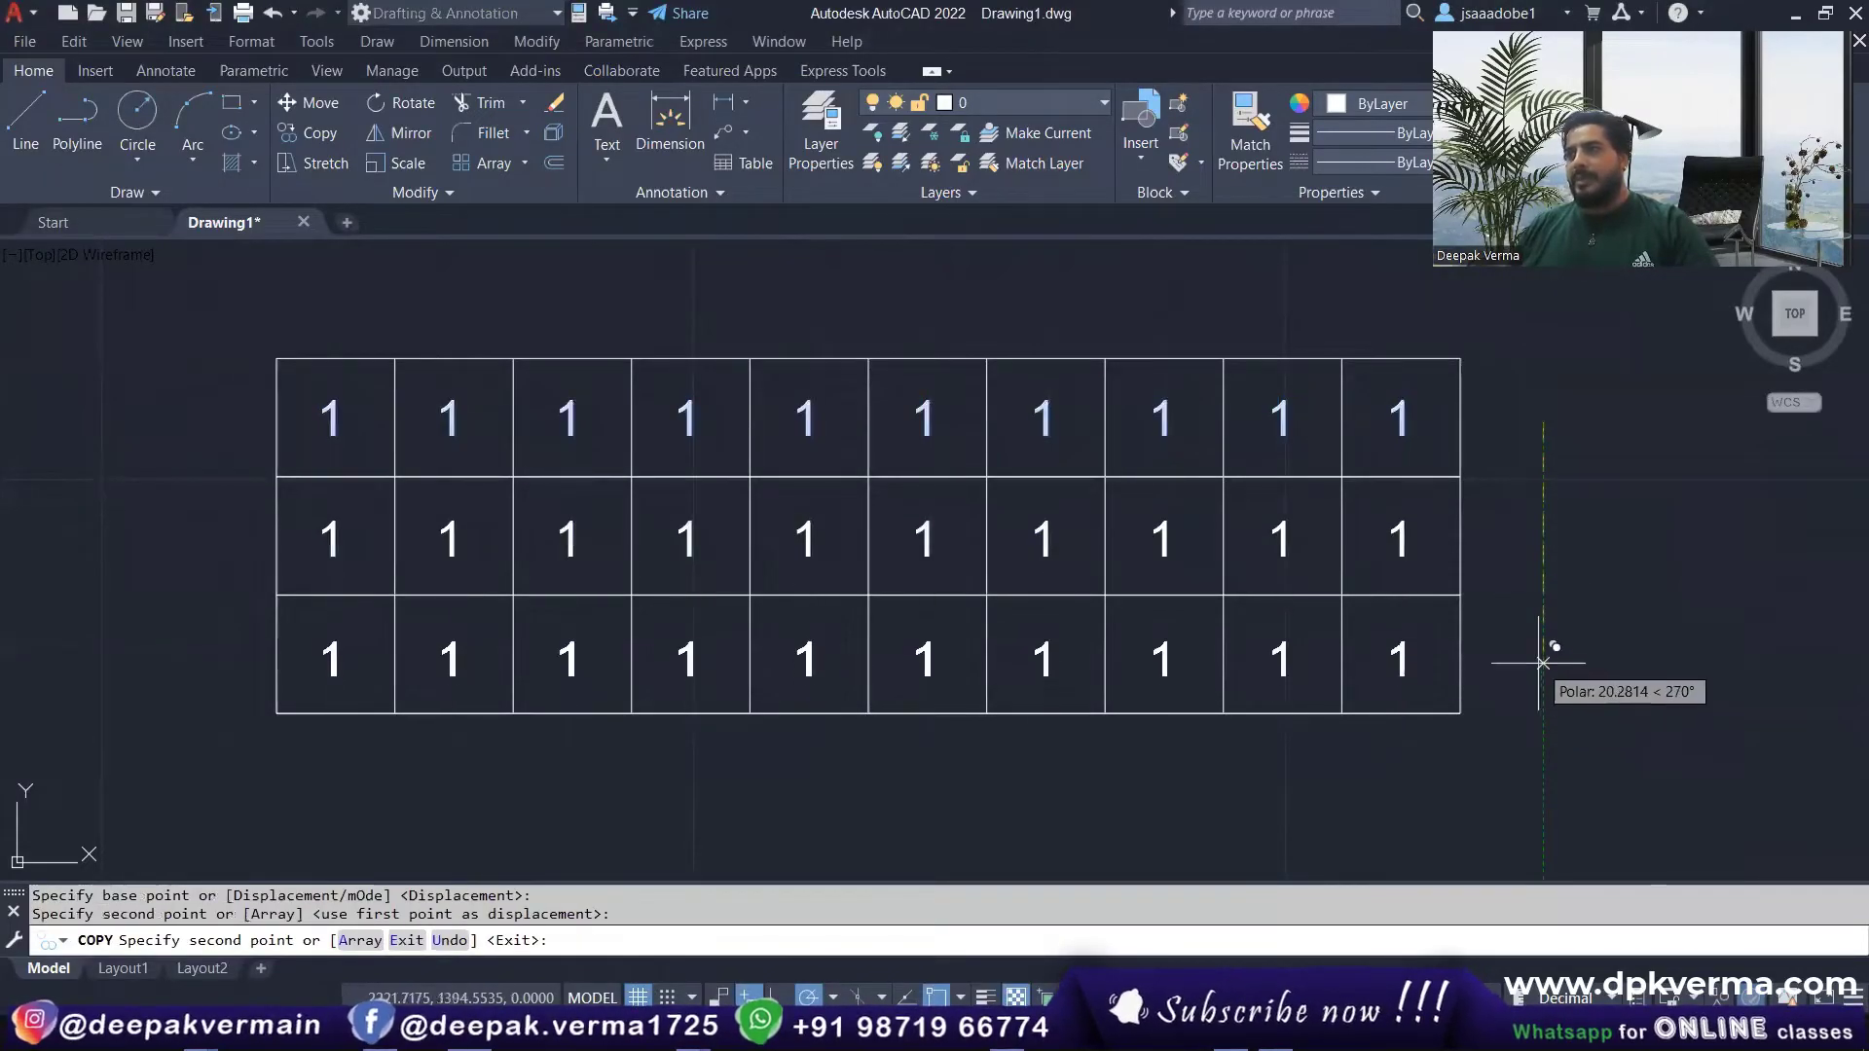
pyautogui.click(1543, 663)
pyautogui.press('Escape')
pyautogui.press('Escape')
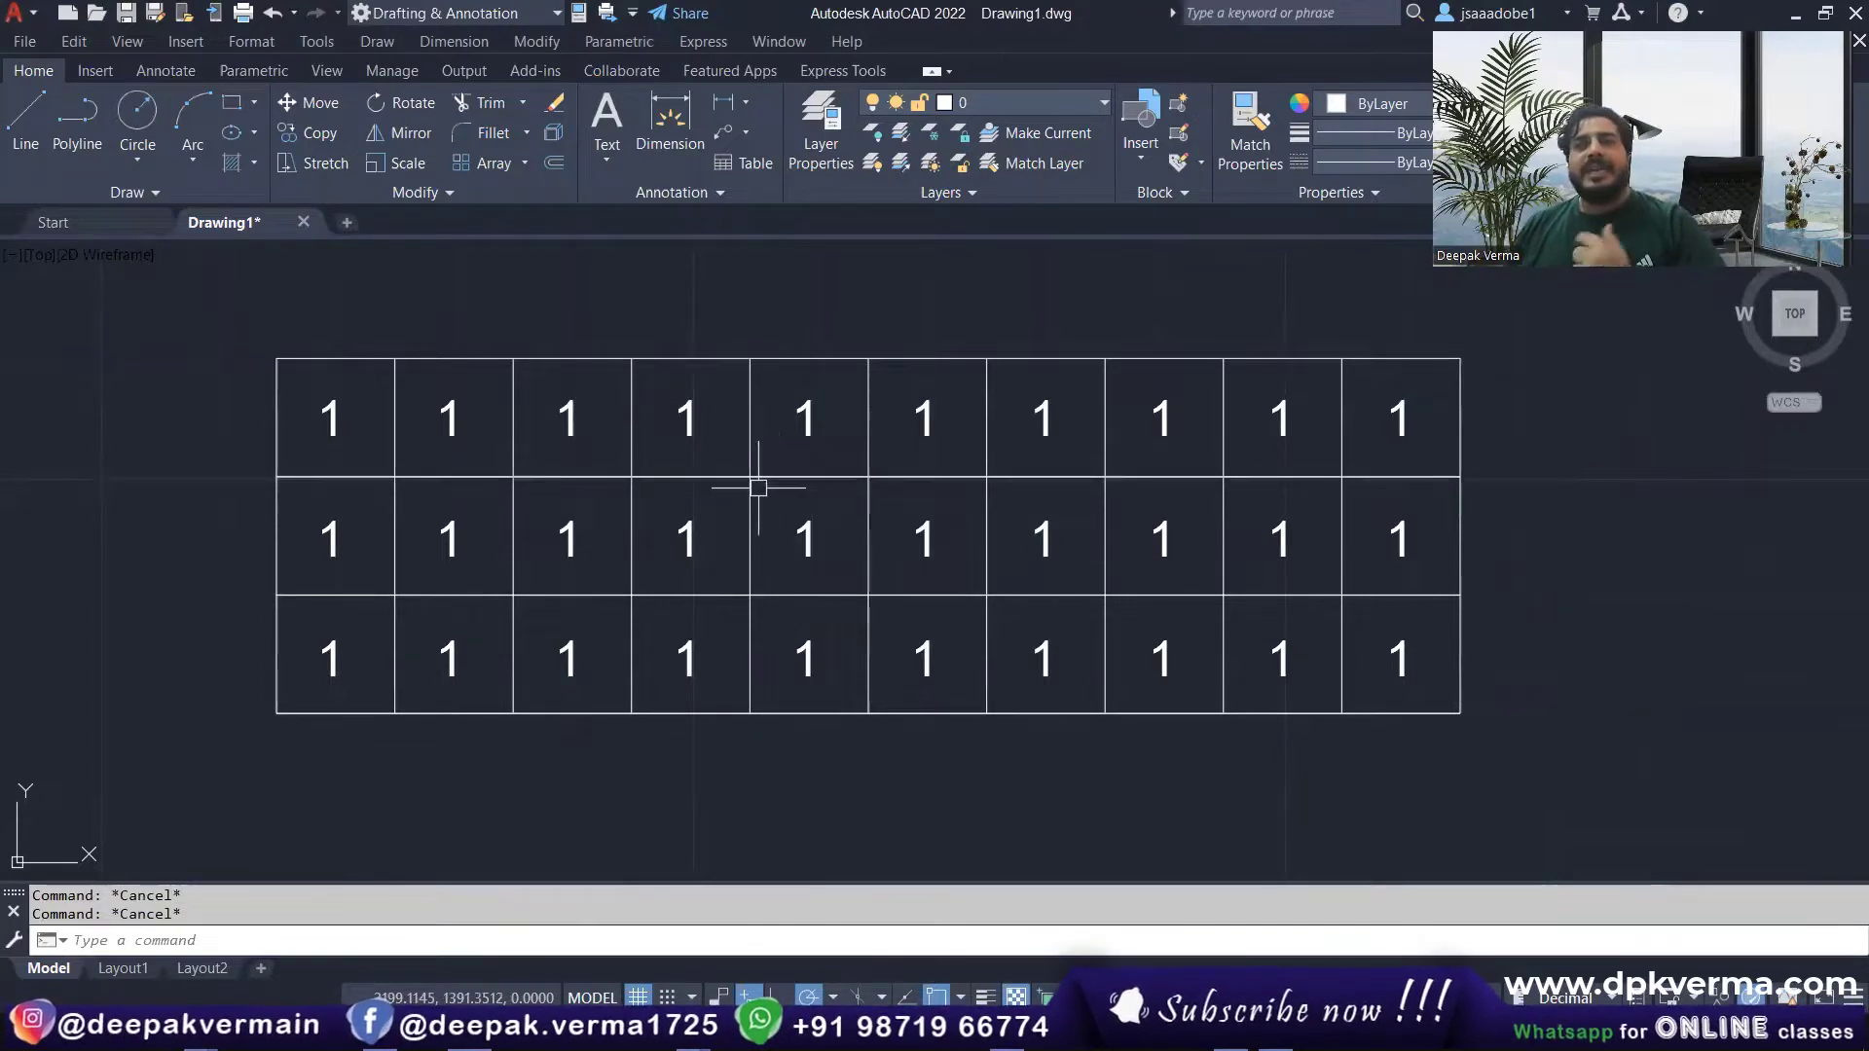
pyautogui.moveTo(735, 487); pyautogui.dragTo(732, 487, button='middle')
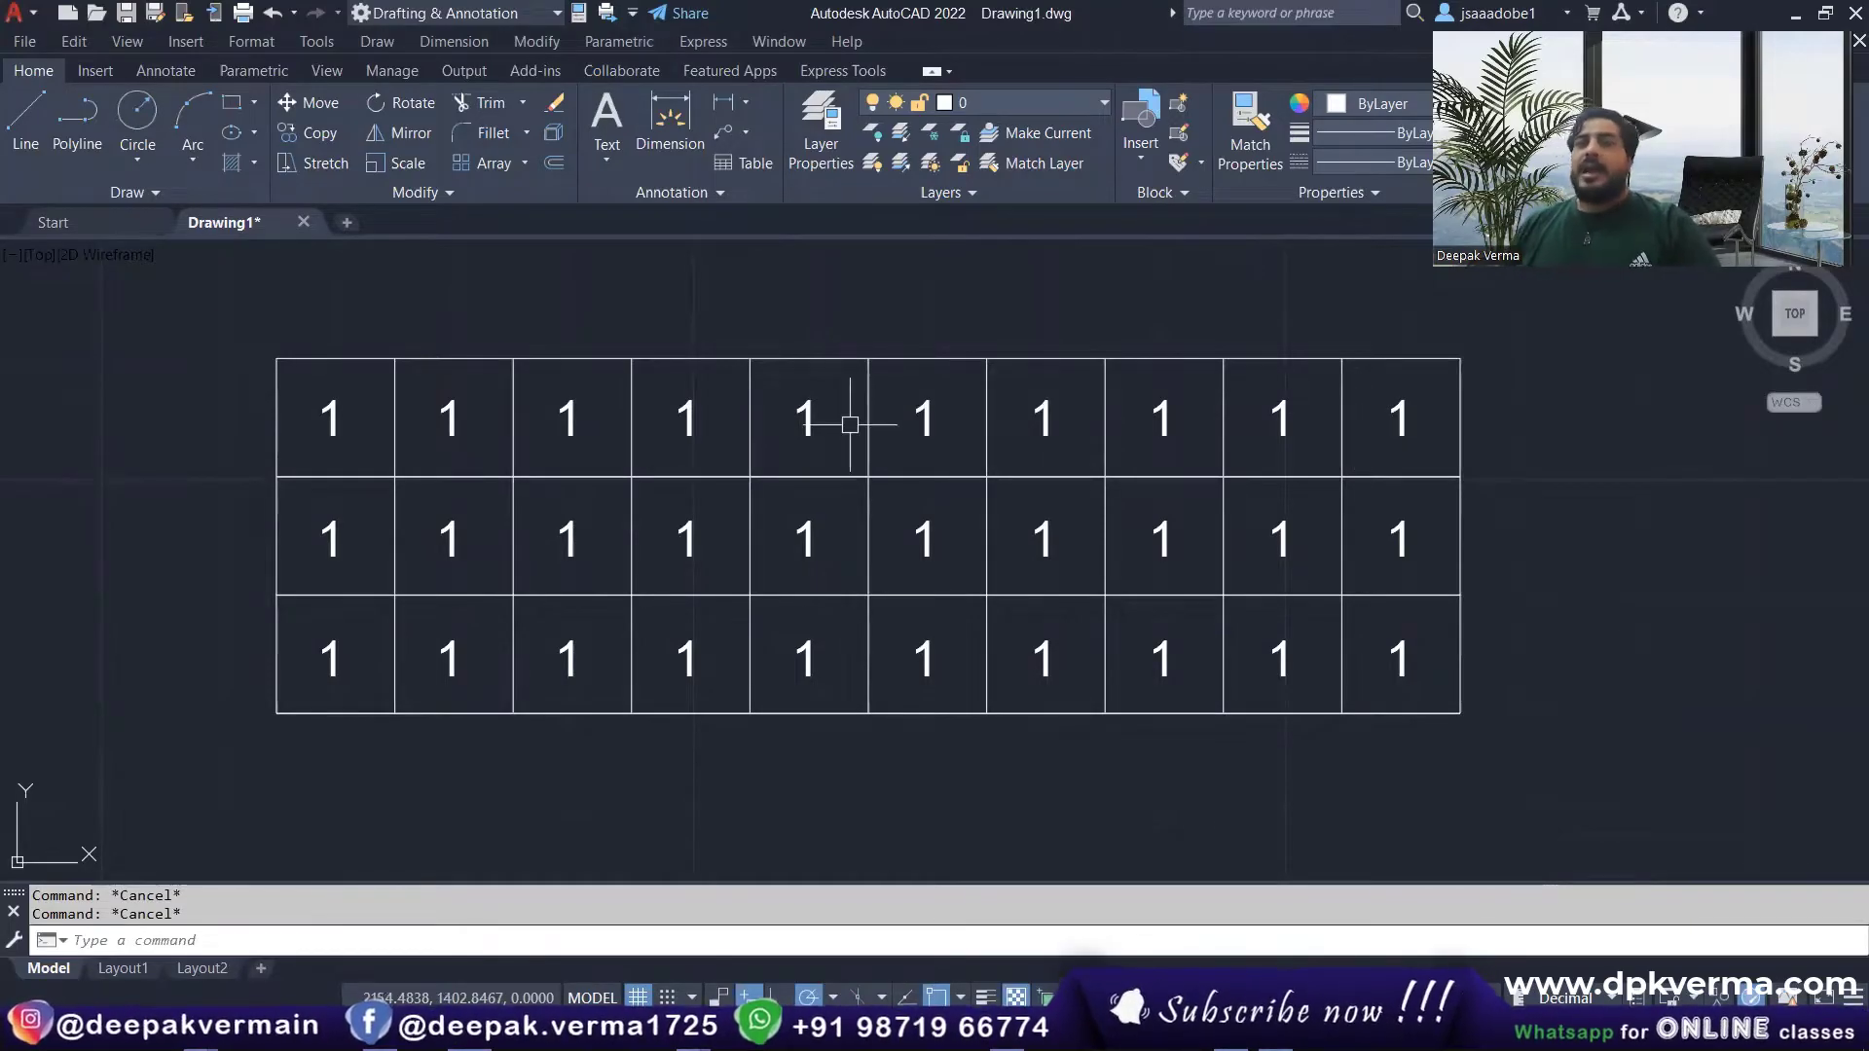
pyautogui.click(448, 416)
pyautogui.doubleClick(448, 417)
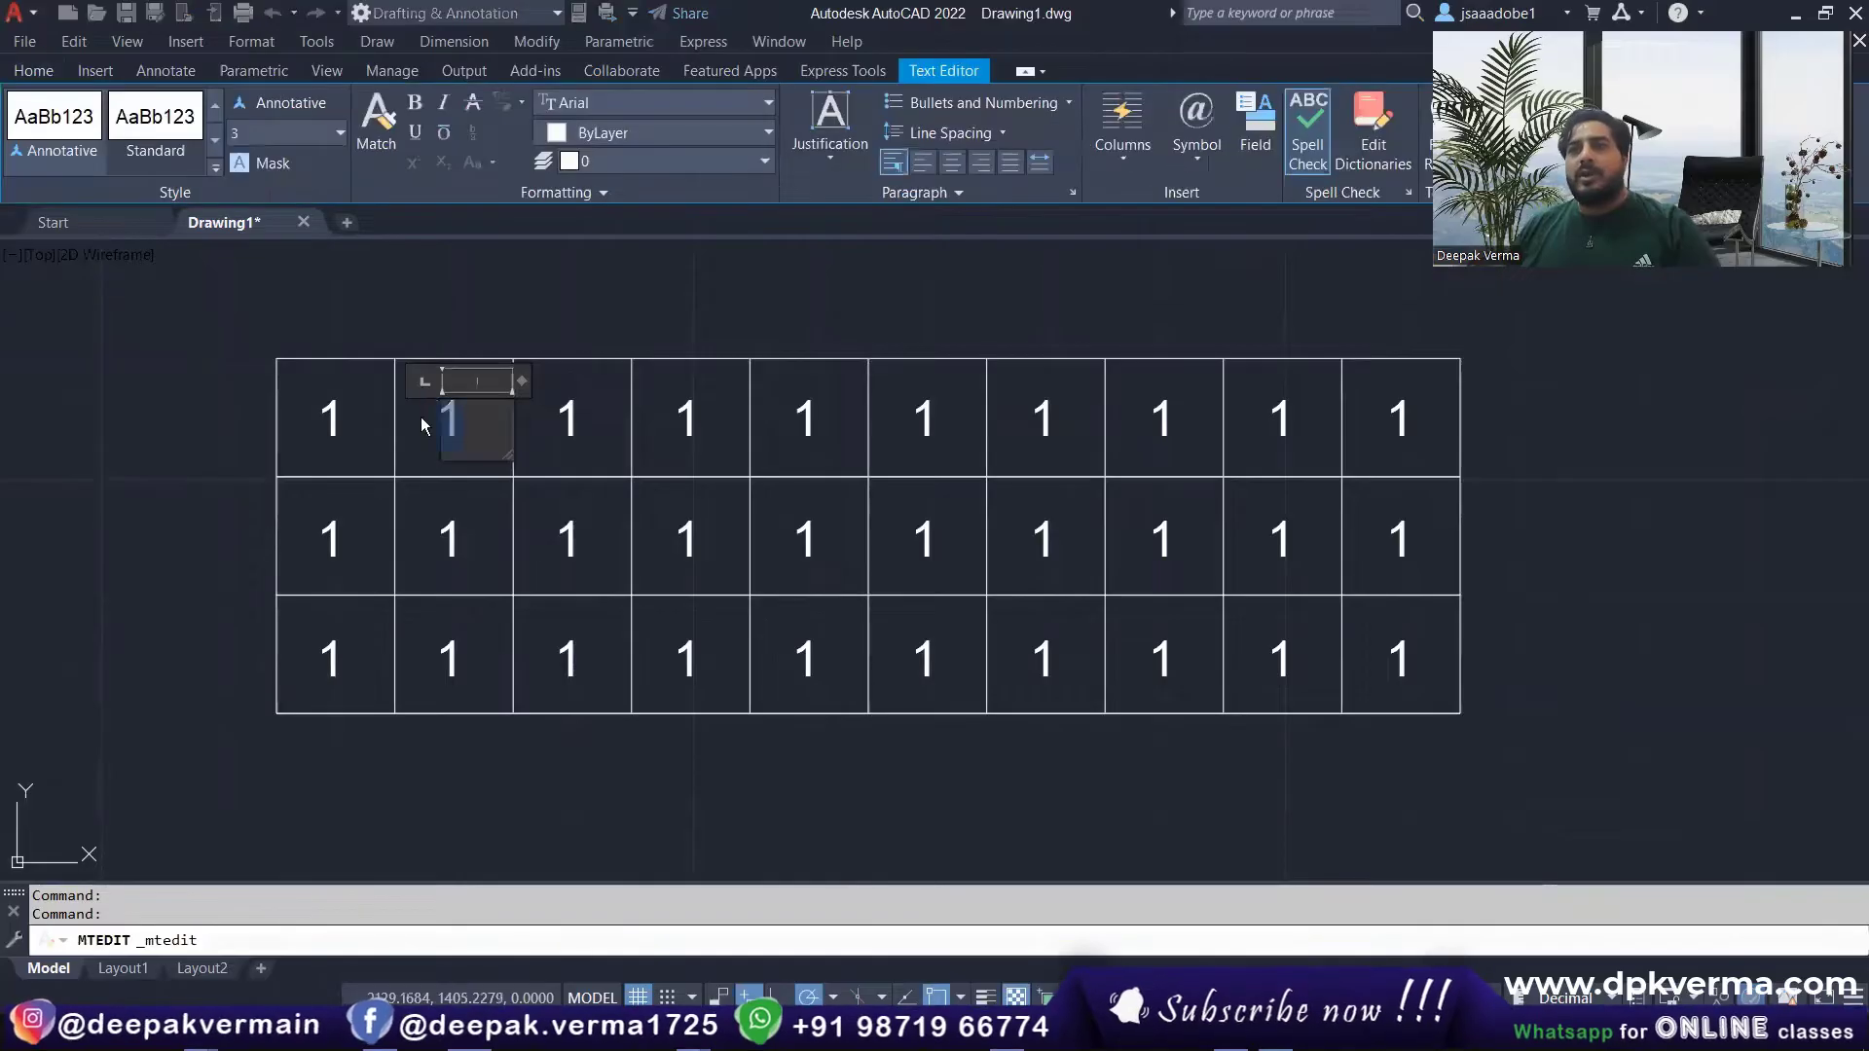
pyautogui.click(221, 428)
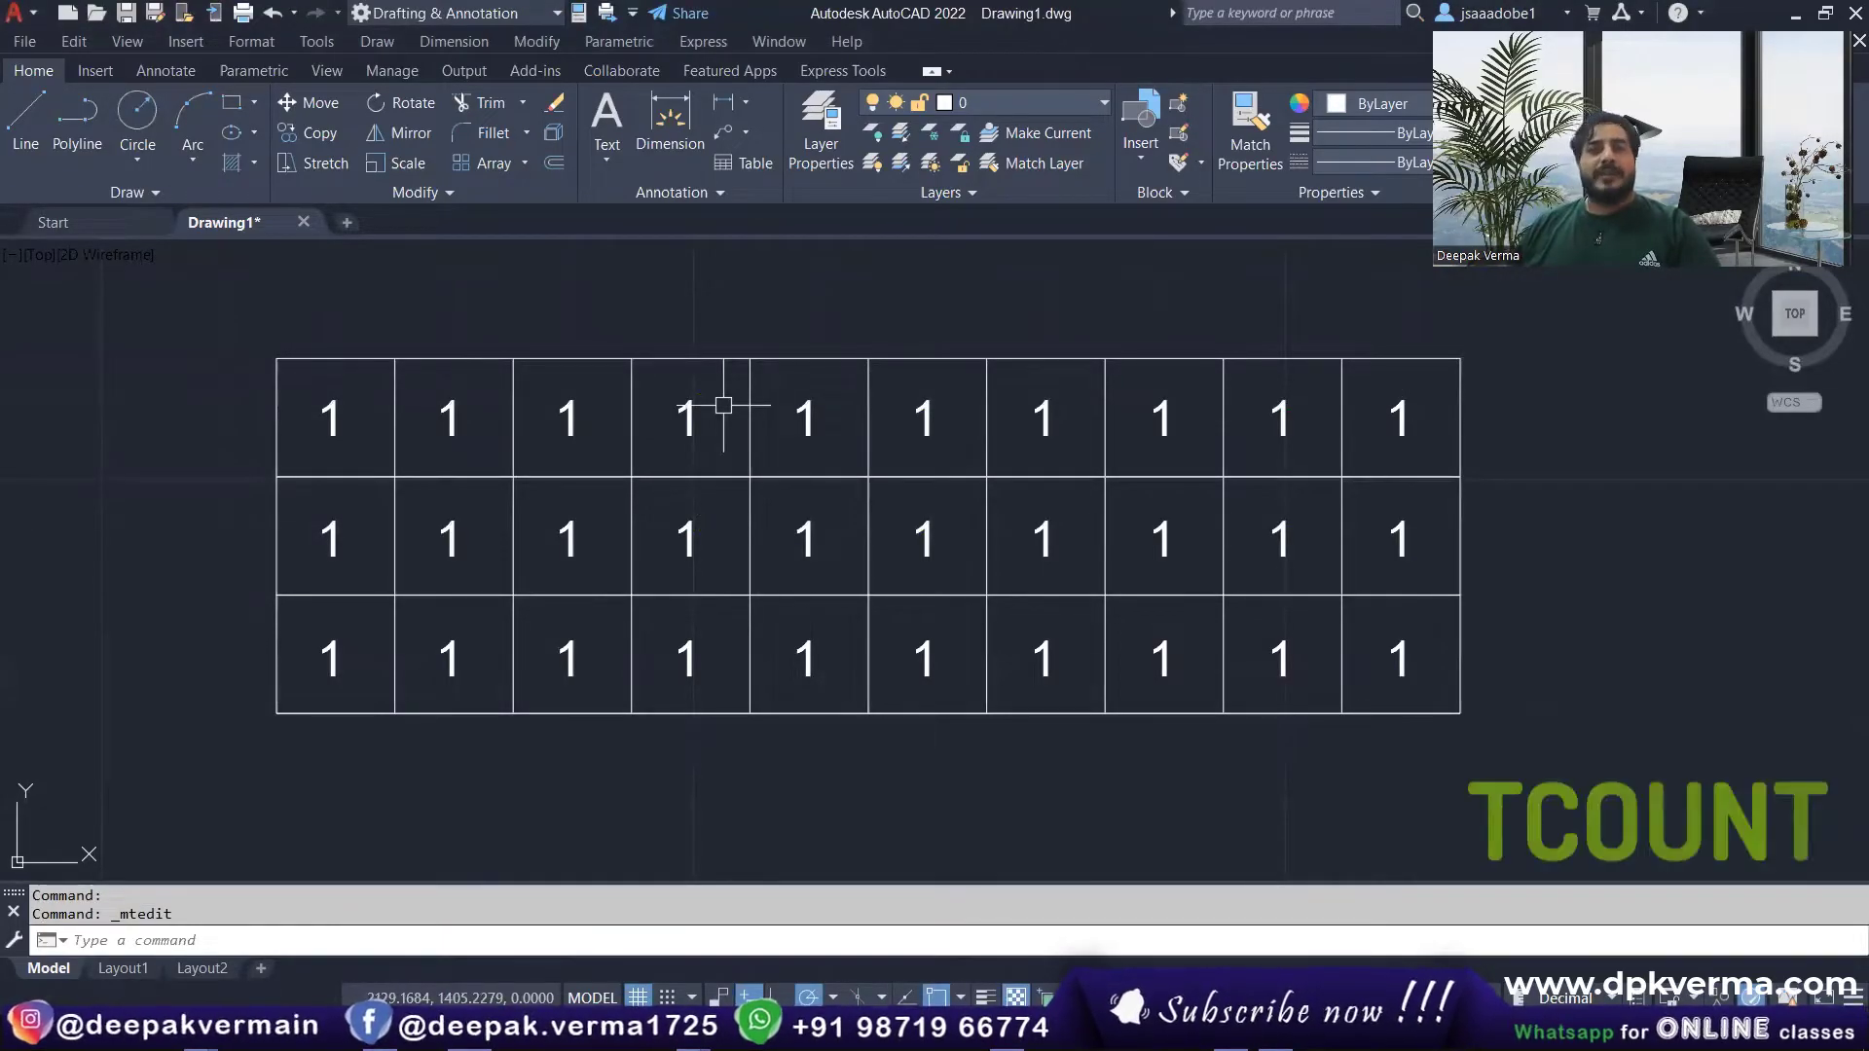
# Step: Start TCOUNT on the ten top-row 1s, sorted by X
pyautogui.write('TCOUNT')
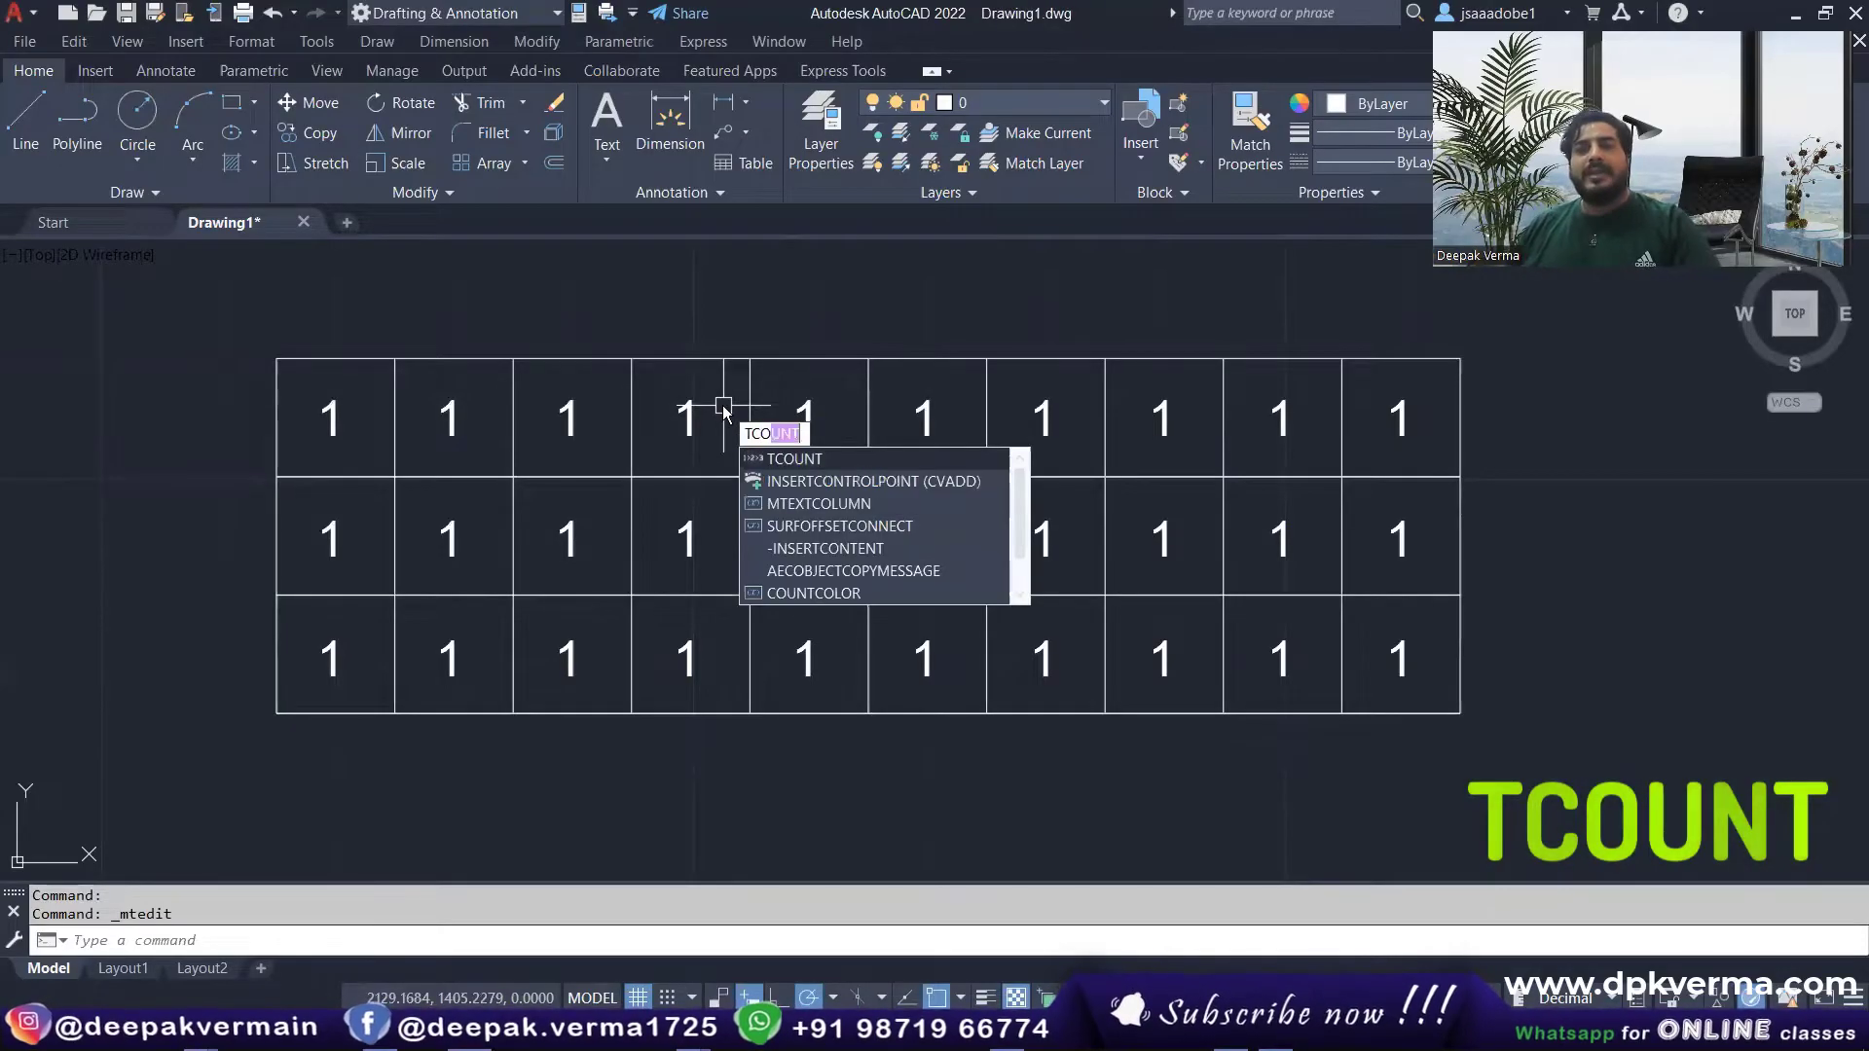
pyautogui.click(824, 459)
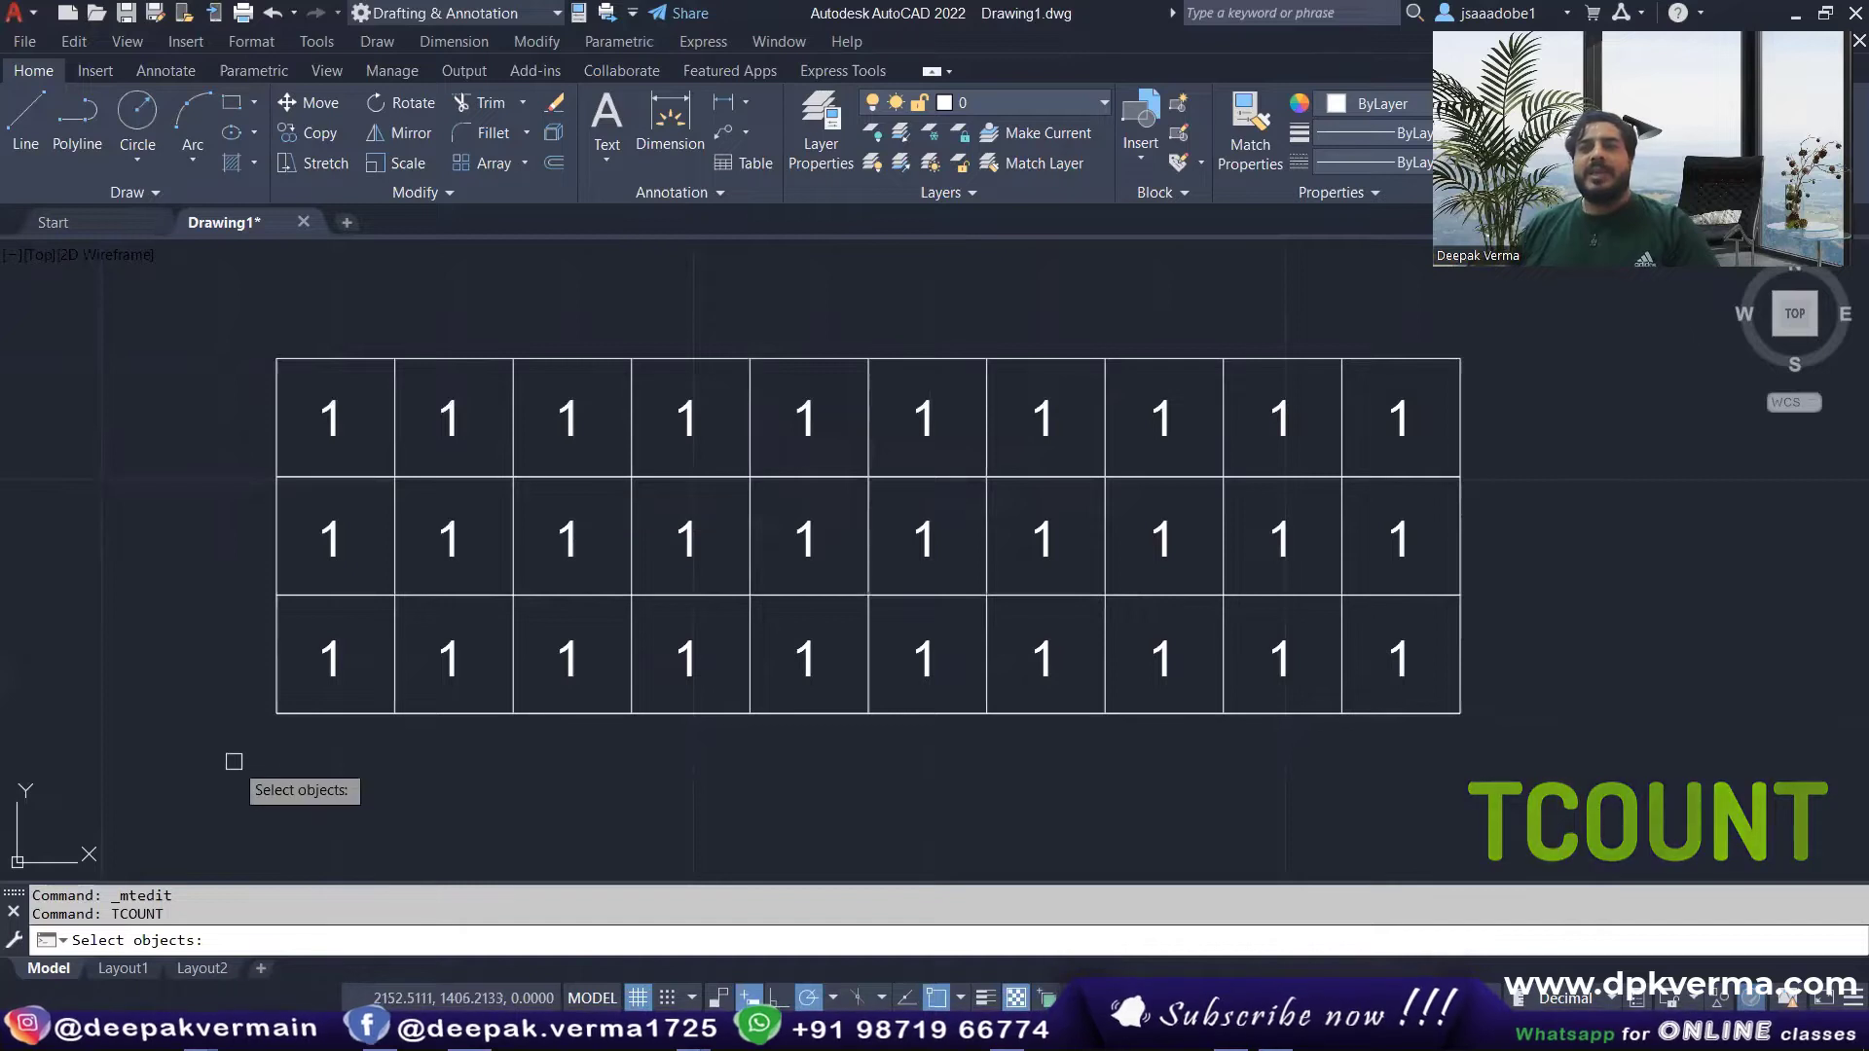
pyautogui.click(194, 378)
pyautogui.click(1490, 466)
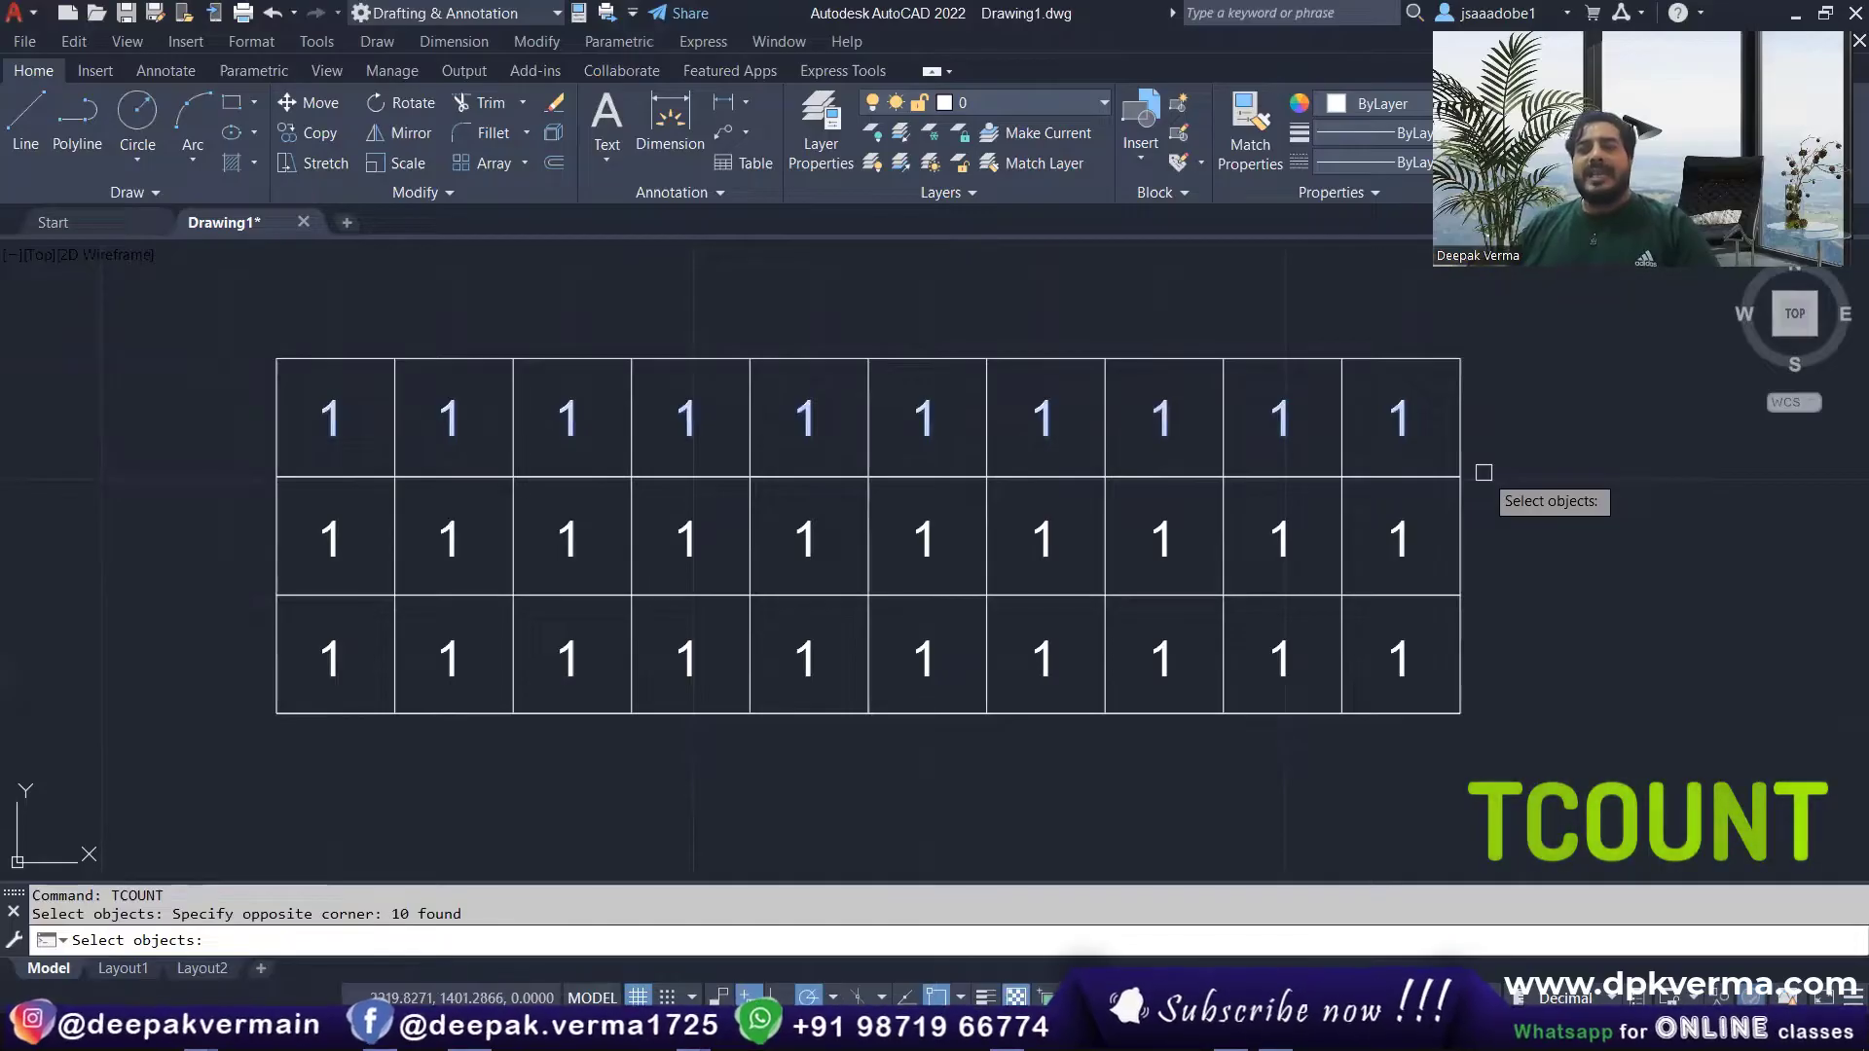
pyautogui.press('Return')
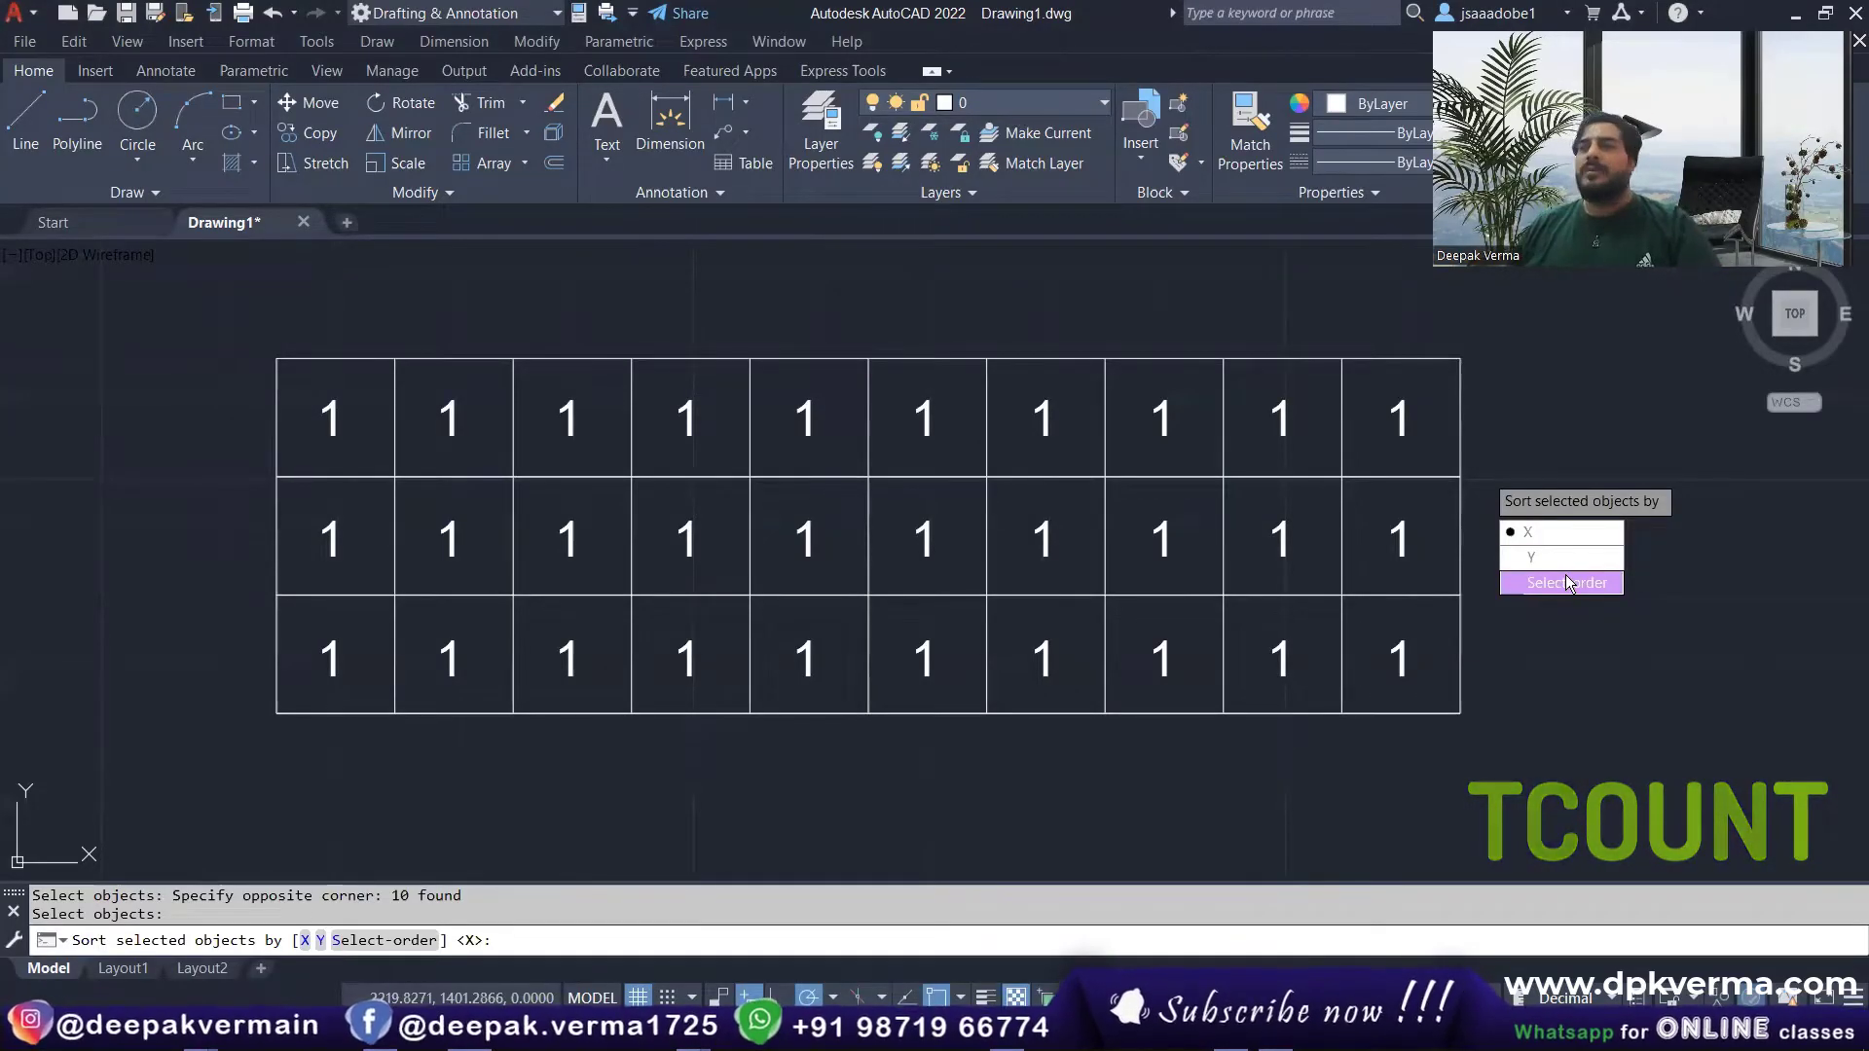
pyautogui.click(1551, 539)
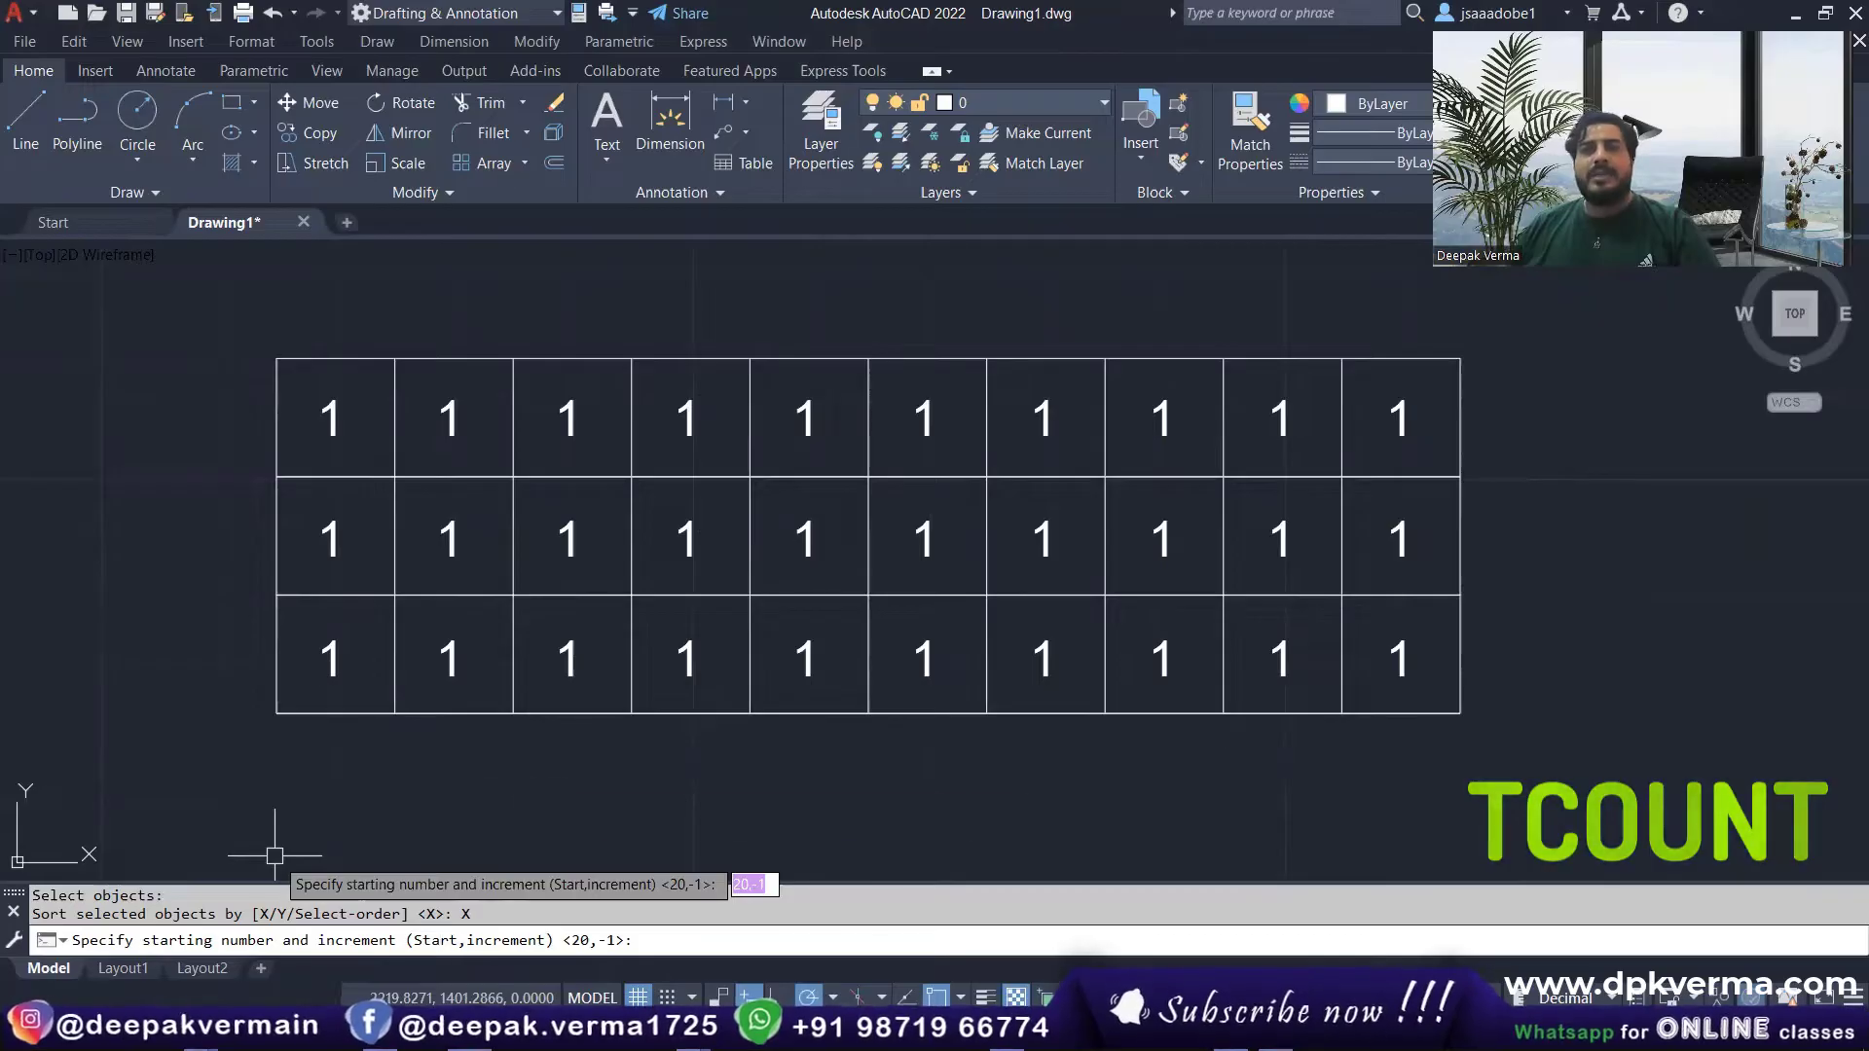
# Step: Apply start 1, increment 1 with Overwrite so the top row reads 1–10
pyautogui.moveTo(396, 267); pyautogui.dragTo(399, 378, button='middle')
pyautogui.write('1,1')
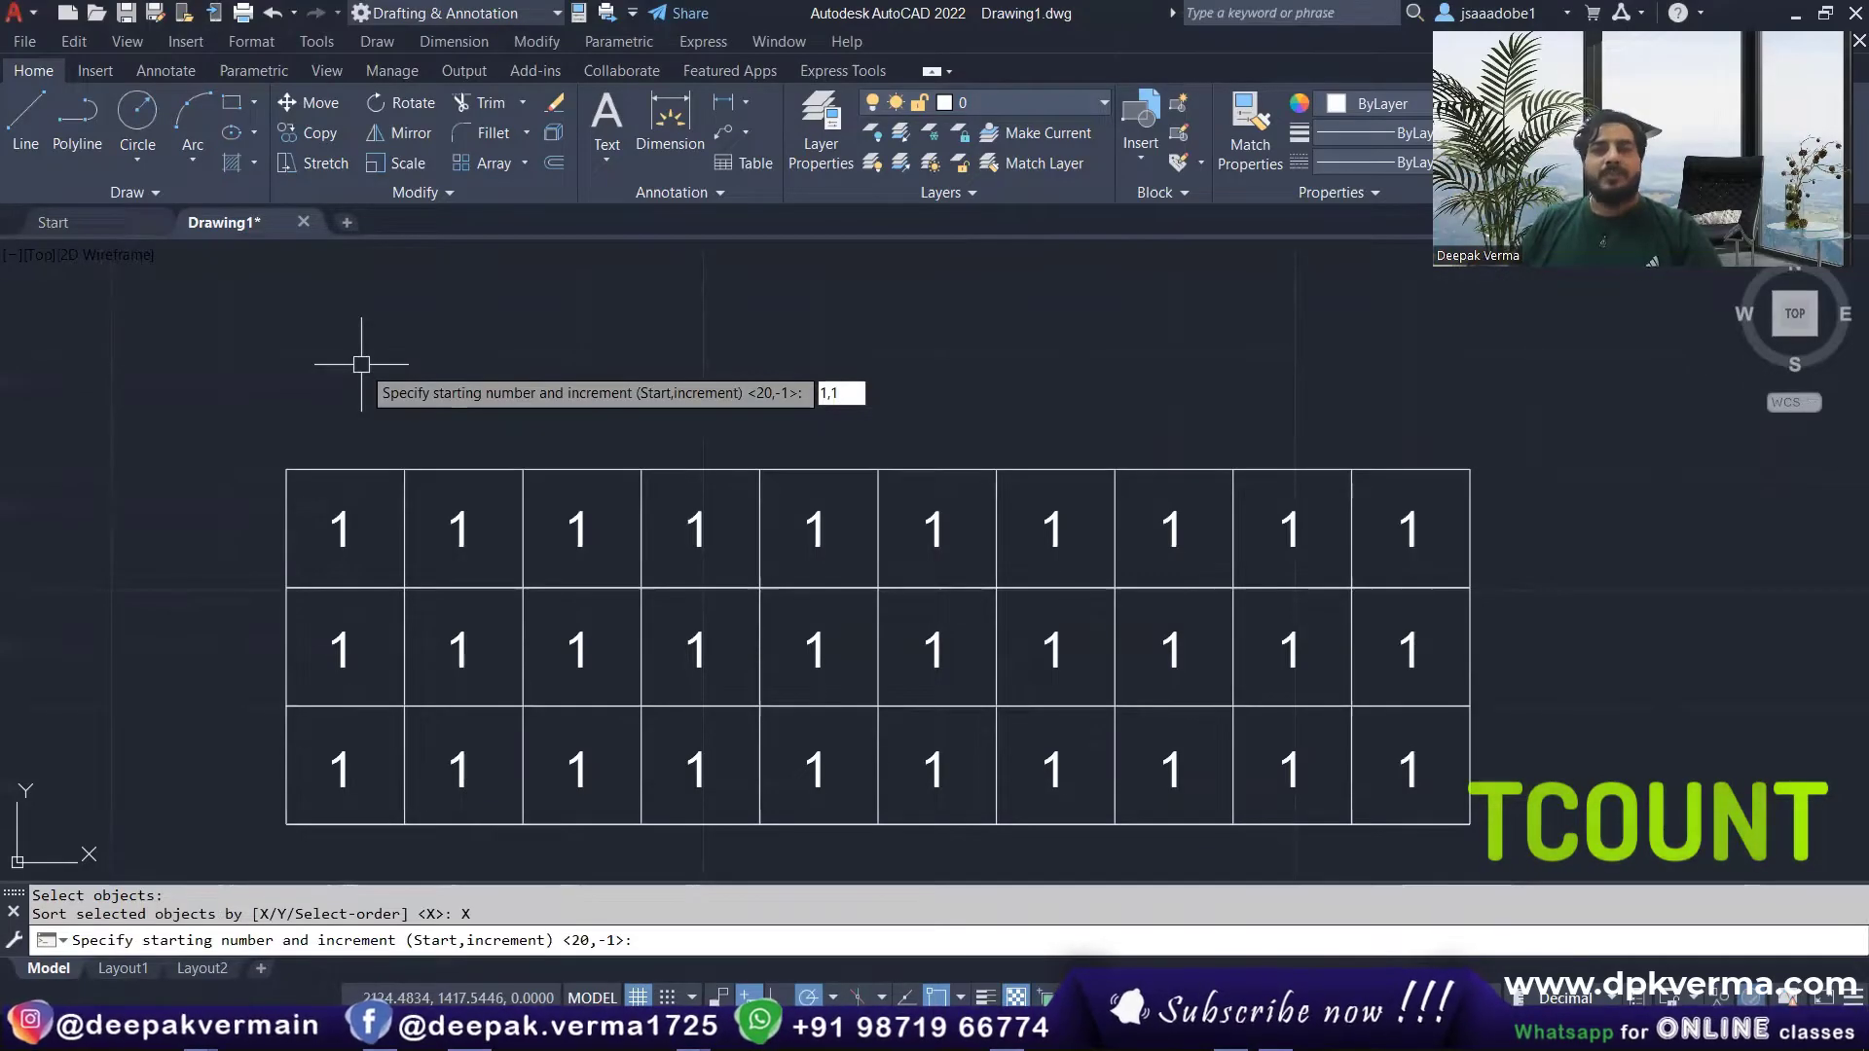
pyautogui.press('Return')
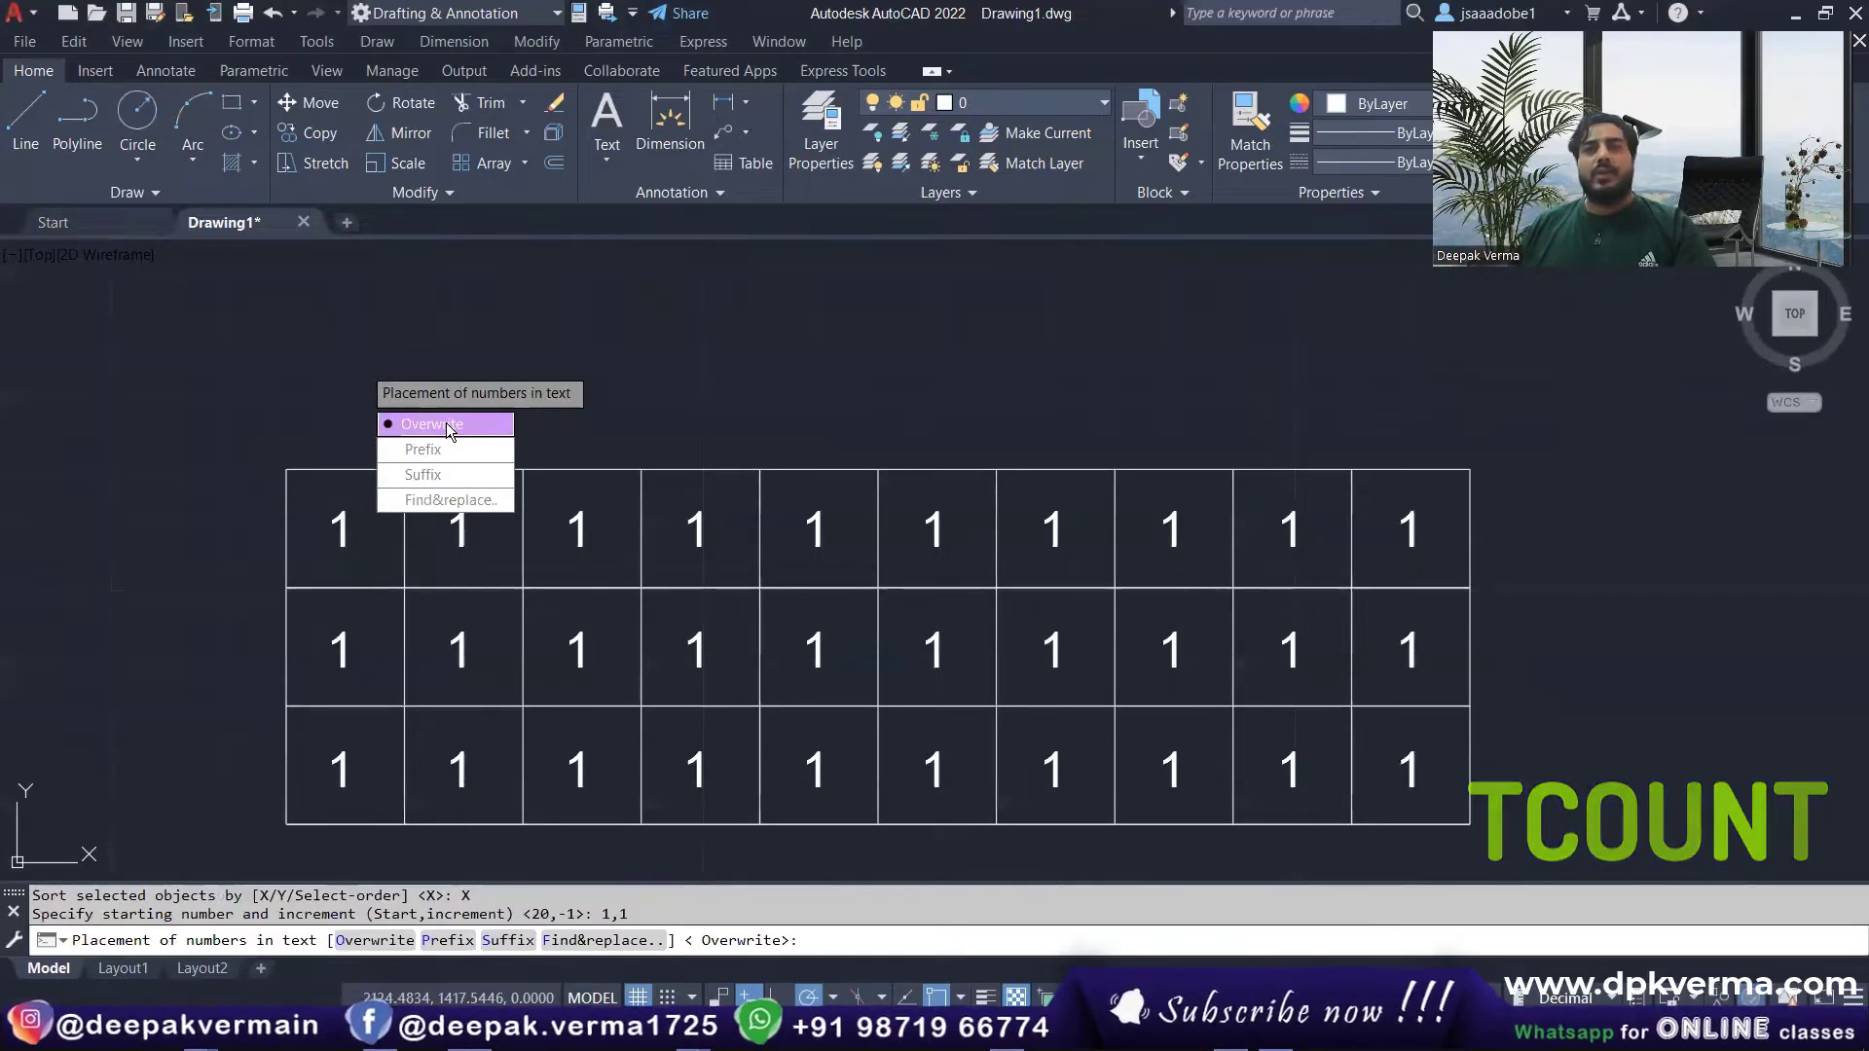
pyautogui.click(448, 430)
pyautogui.moveTo(447, 526); pyautogui.dragTo(334, 480, button='middle')
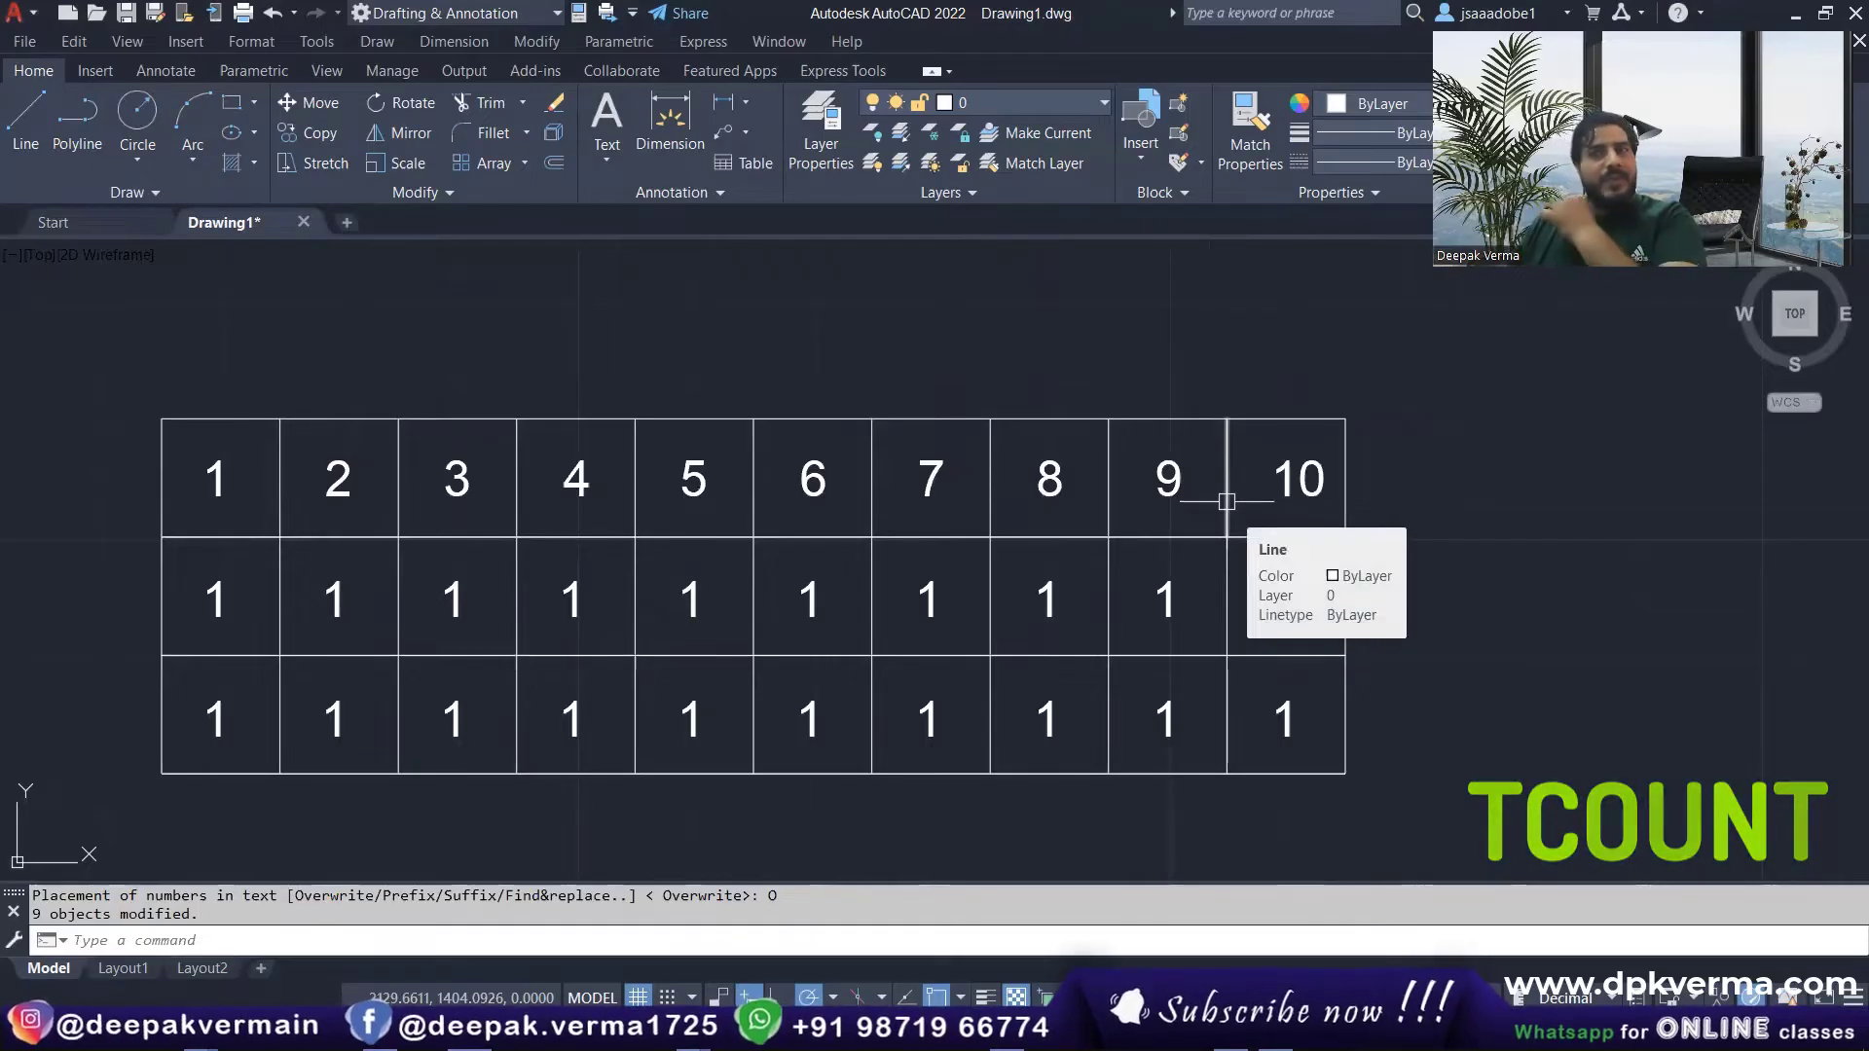
# Step: Start TCOUNT on the middle row's ten 1s, sorted by X
pyautogui.moveTo(1135, 494); pyautogui.dragTo(1145, 459, button='middle')
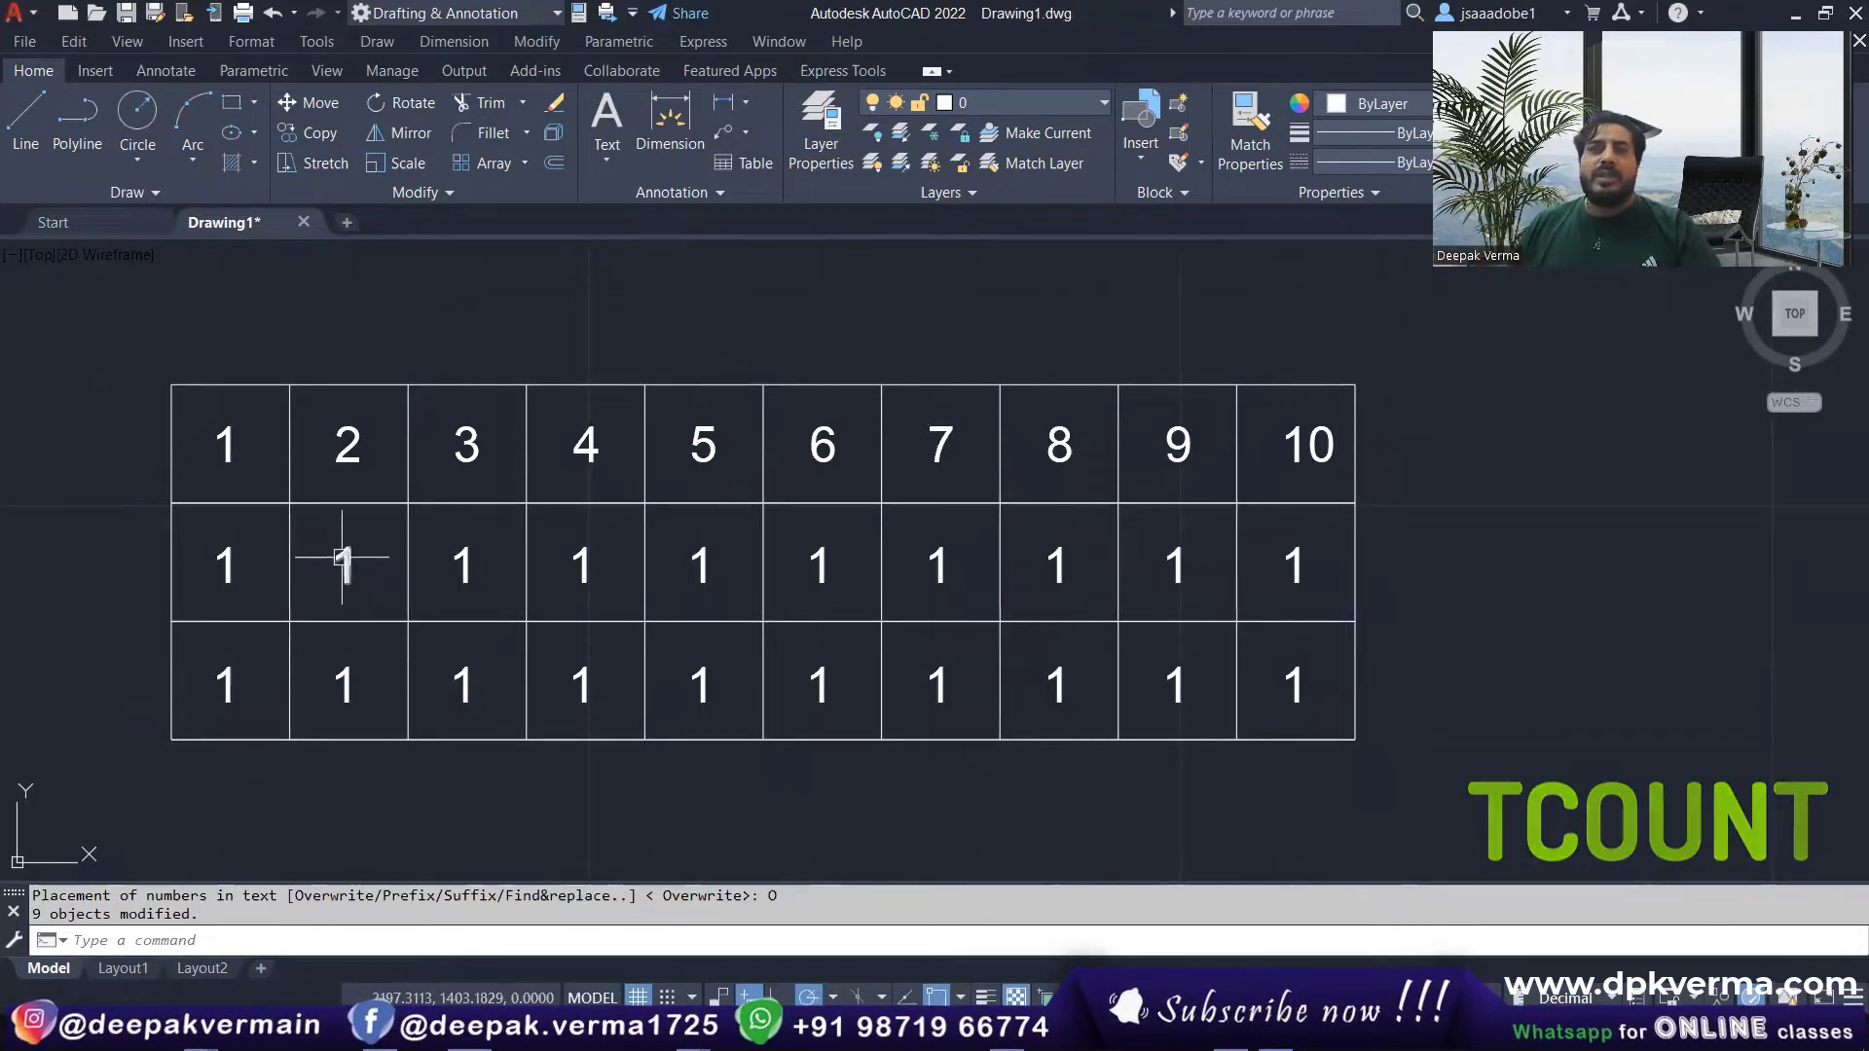
pyautogui.moveTo(225, 560); pyautogui.dragTo(337, 571, button='middle')
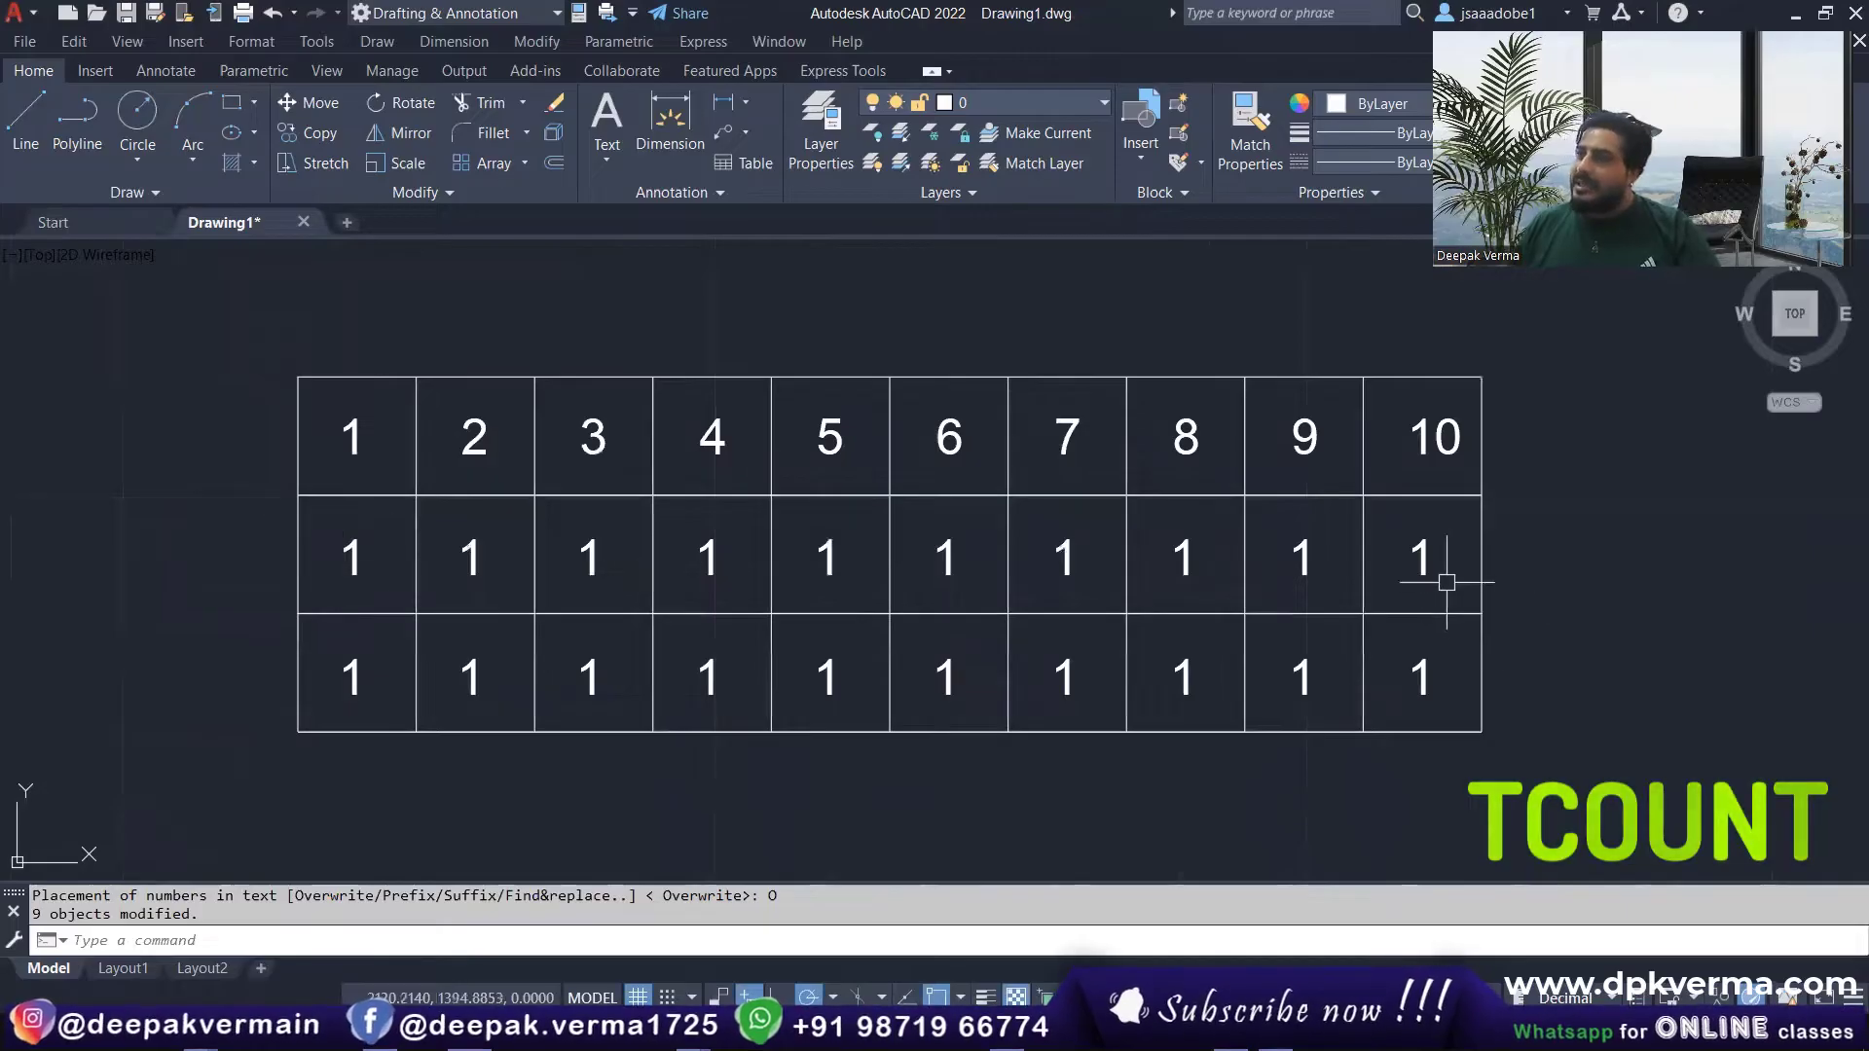
pyautogui.moveTo(119, 574); pyautogui.dragTo(96, 564, button='middle')
pyautogui.write('TC')
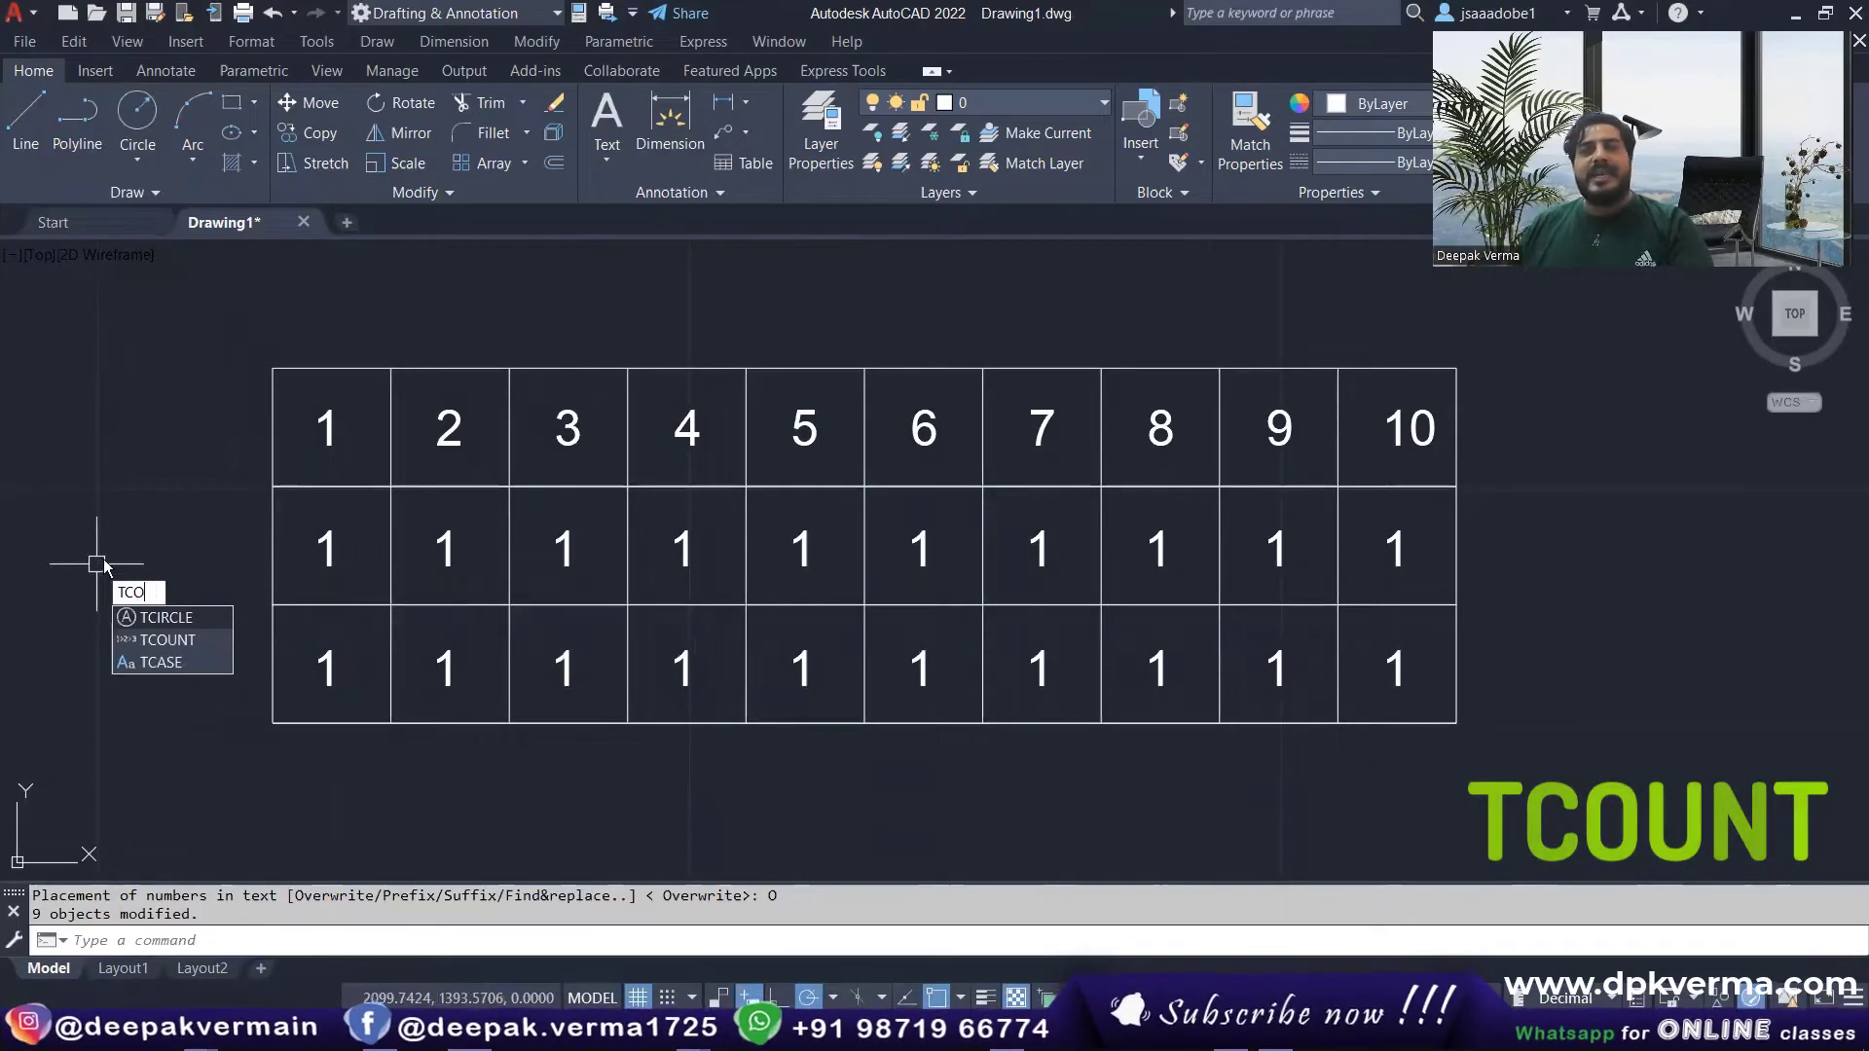
pyautogui.write('OUNT')
pyautogui.press('Return')
pyautogui.click(182, 507)
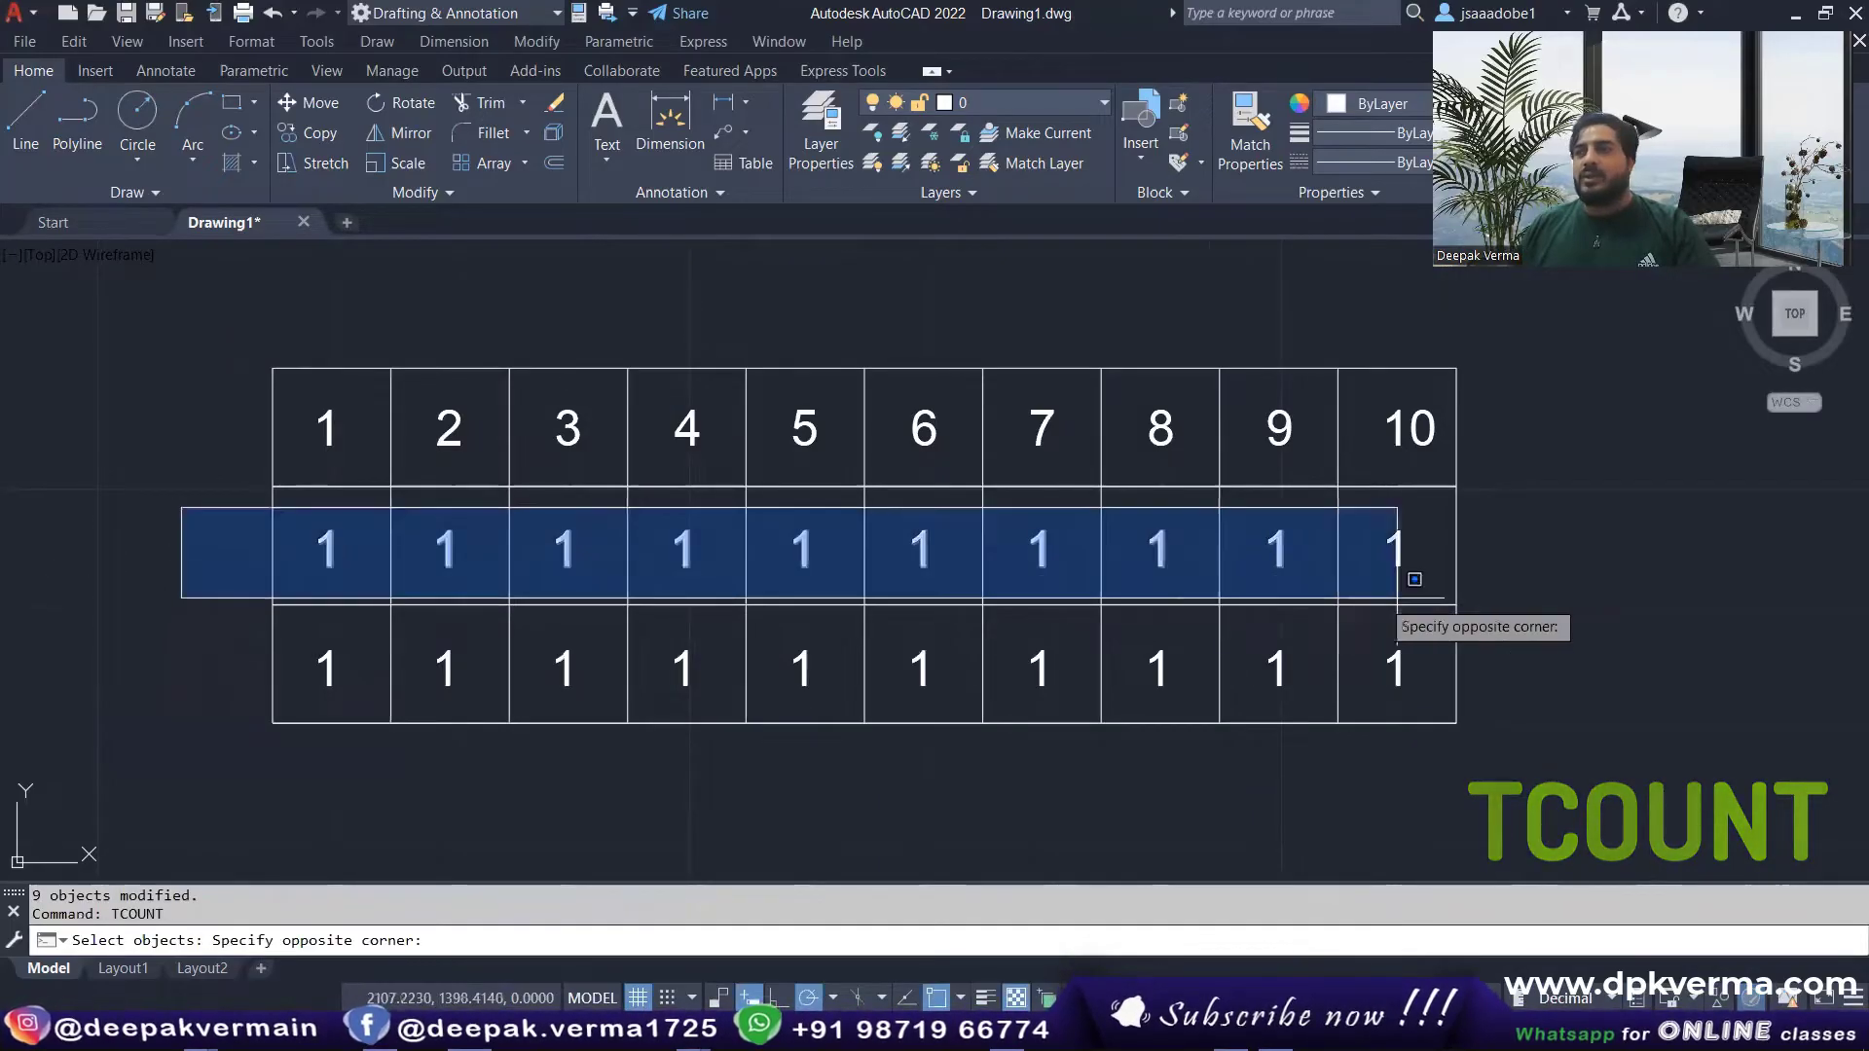
pyautogui.click(1408, 584)
pyautogui.press('Return')
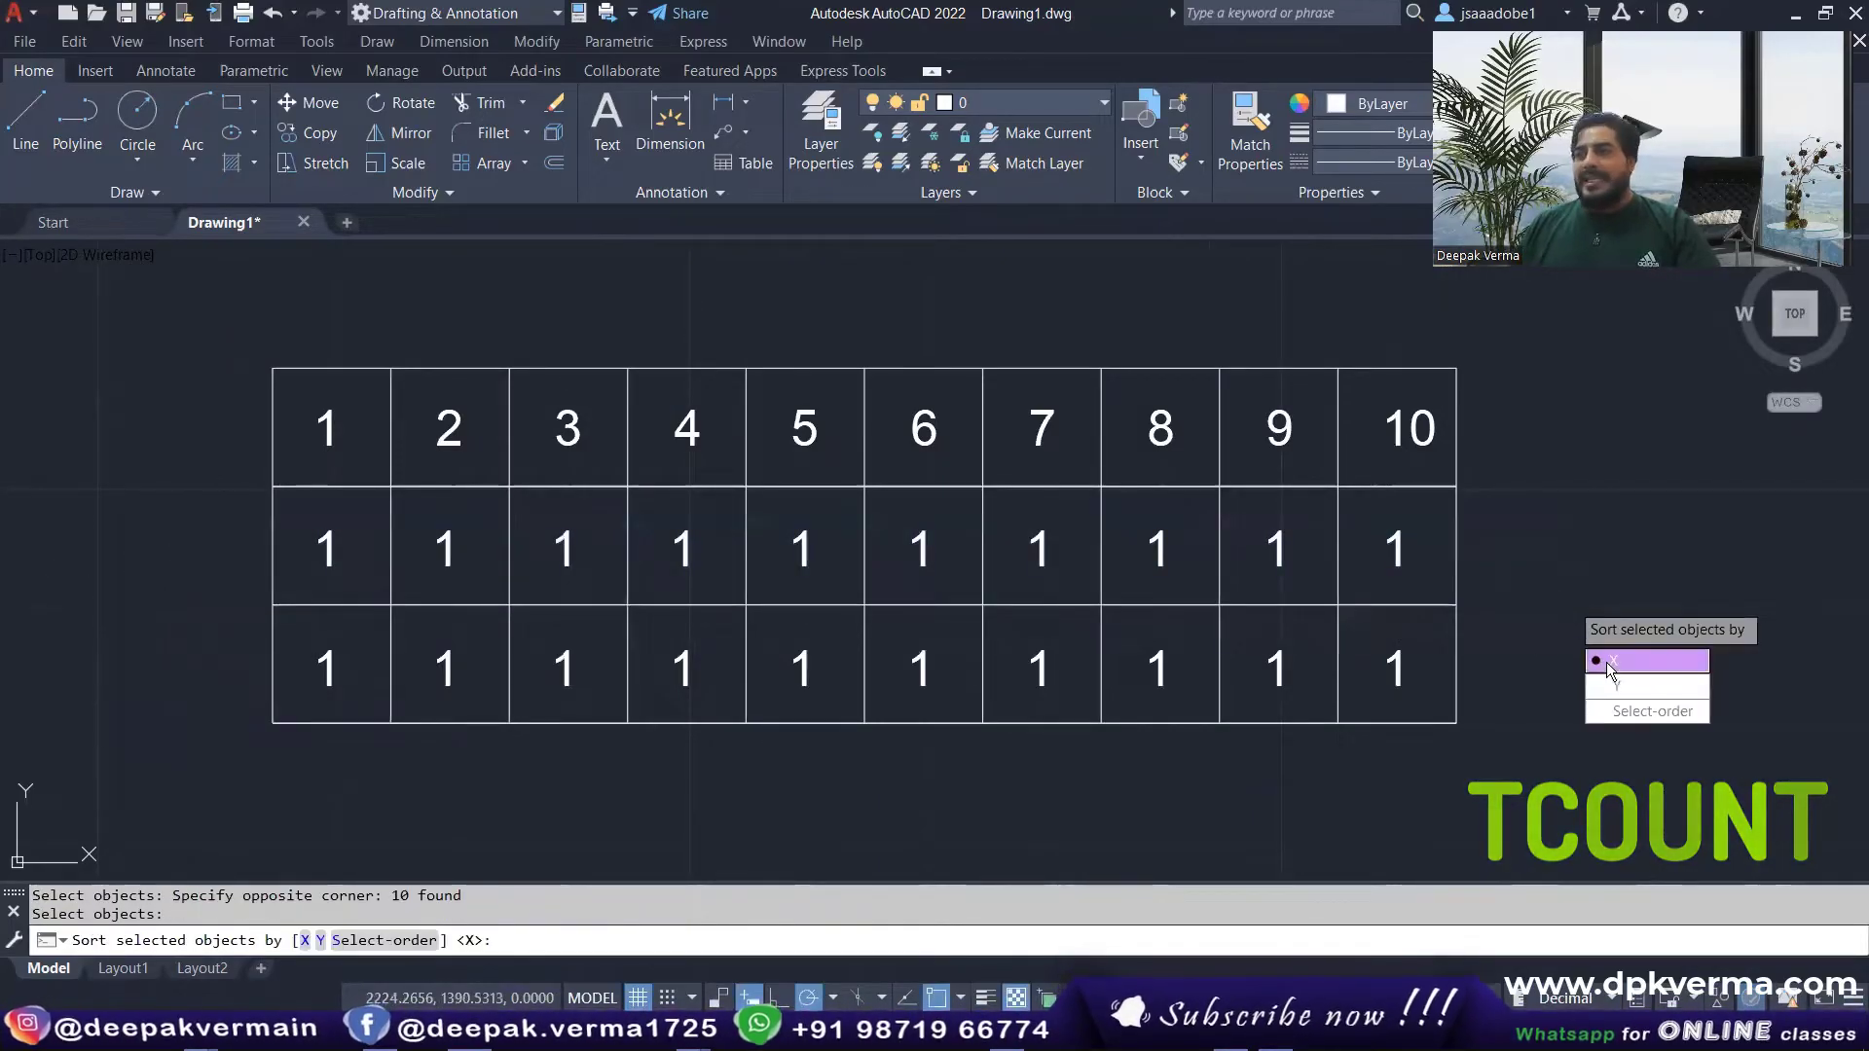
pyautogui.click(1611, 670)
pyautogui.write('20,-1')
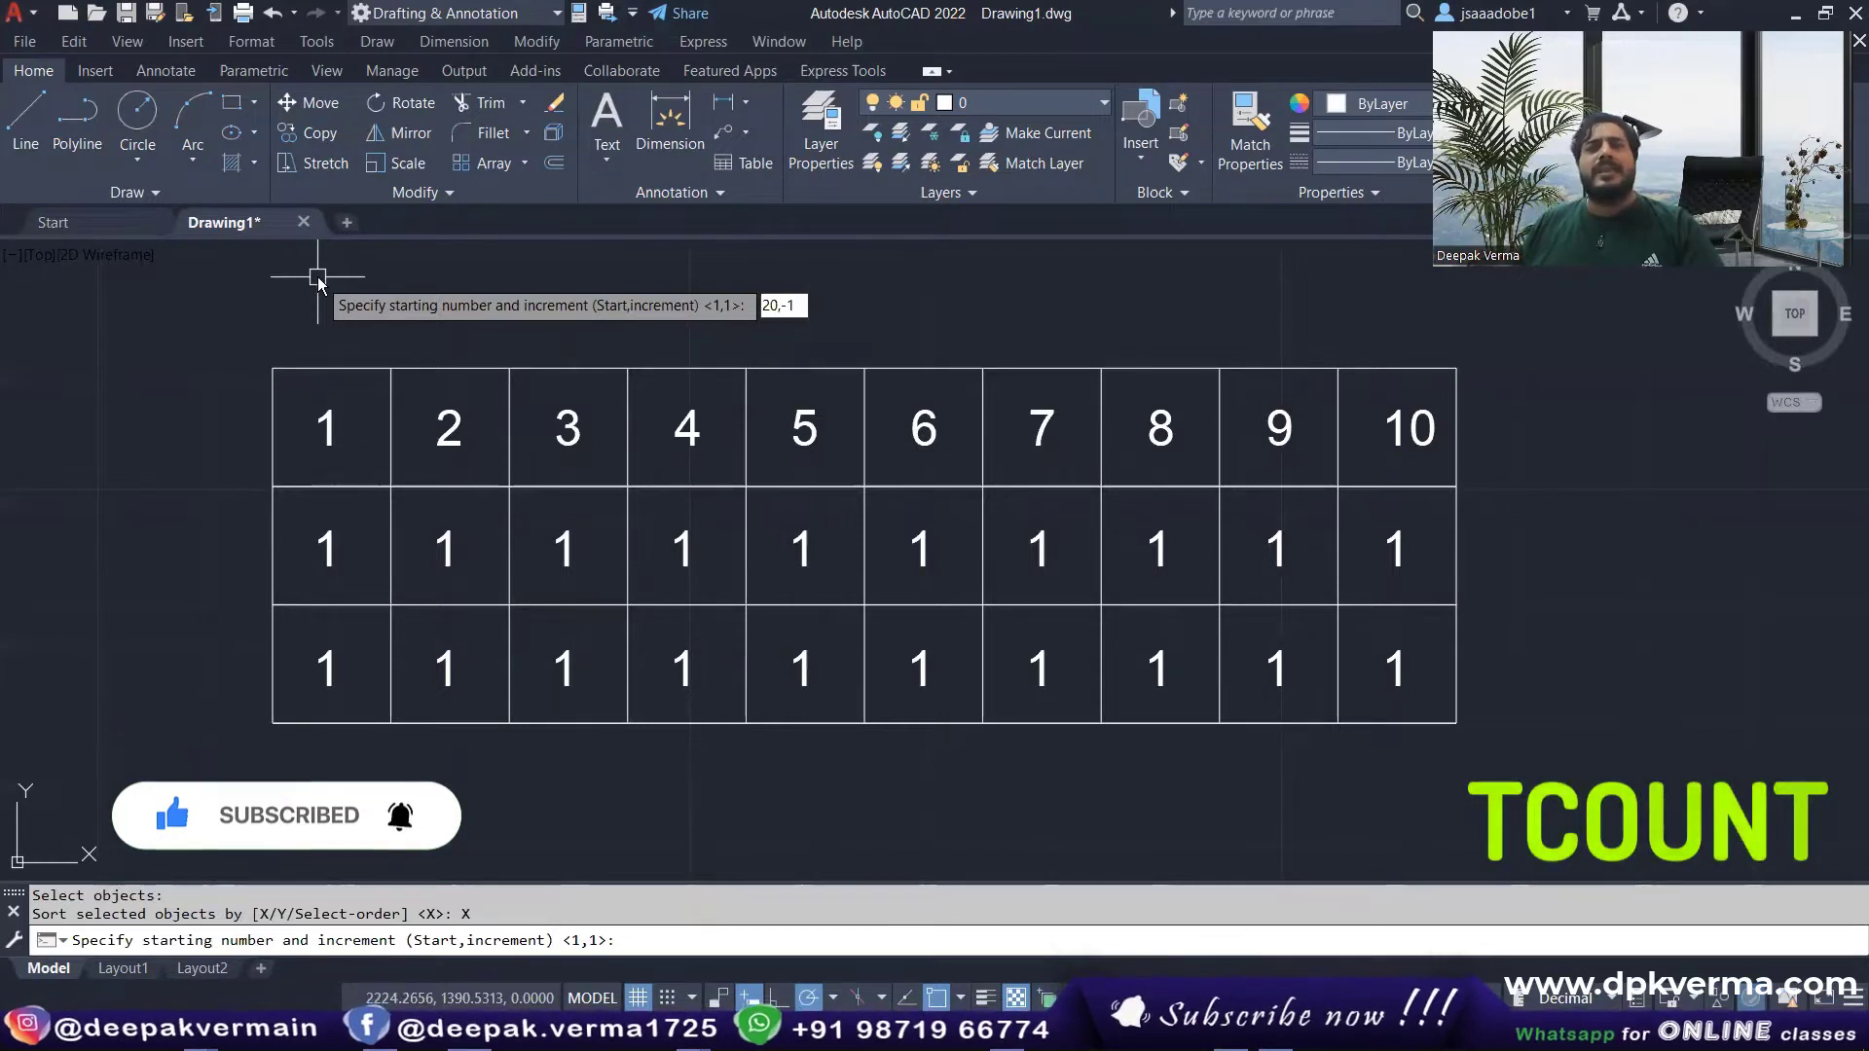
# Step: Overwrite the middle row with a count starting at 20, increment -1 (20 to 11)
pyautogui.press('Return')
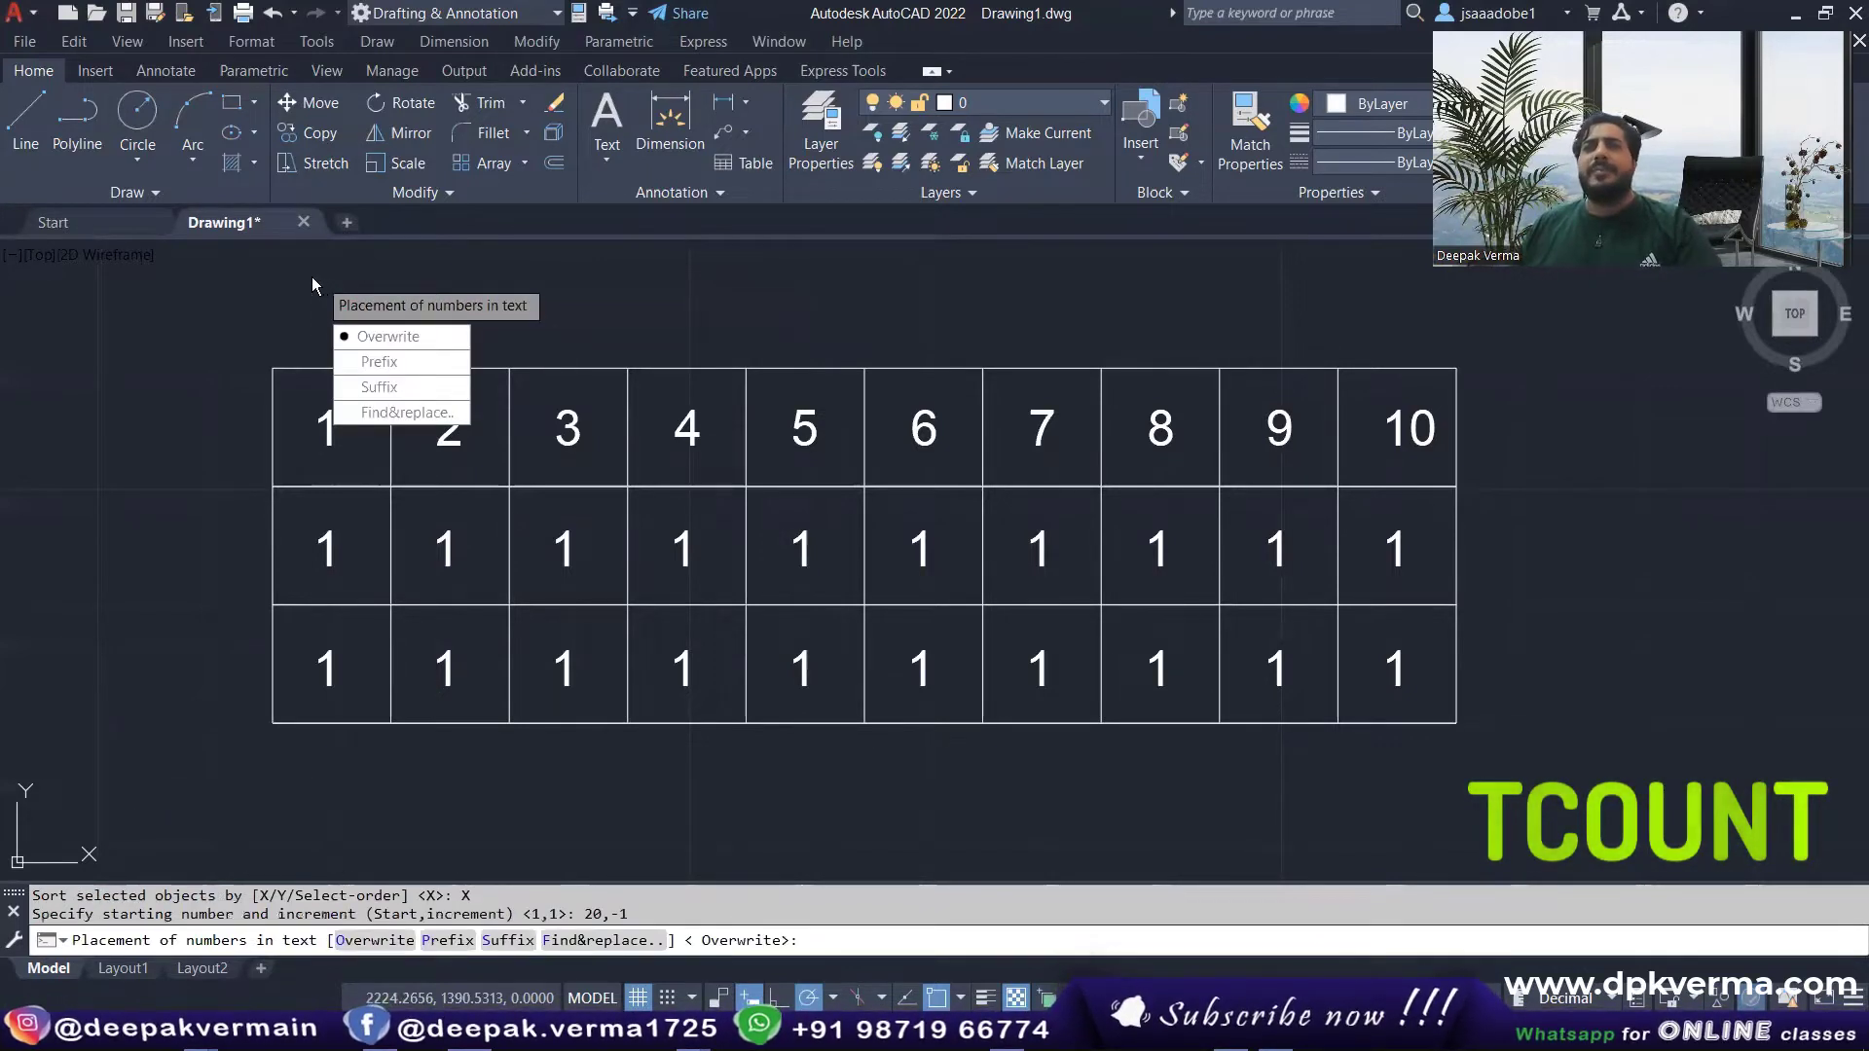
pyautogui.write('O')
pyautogui.press('Return')
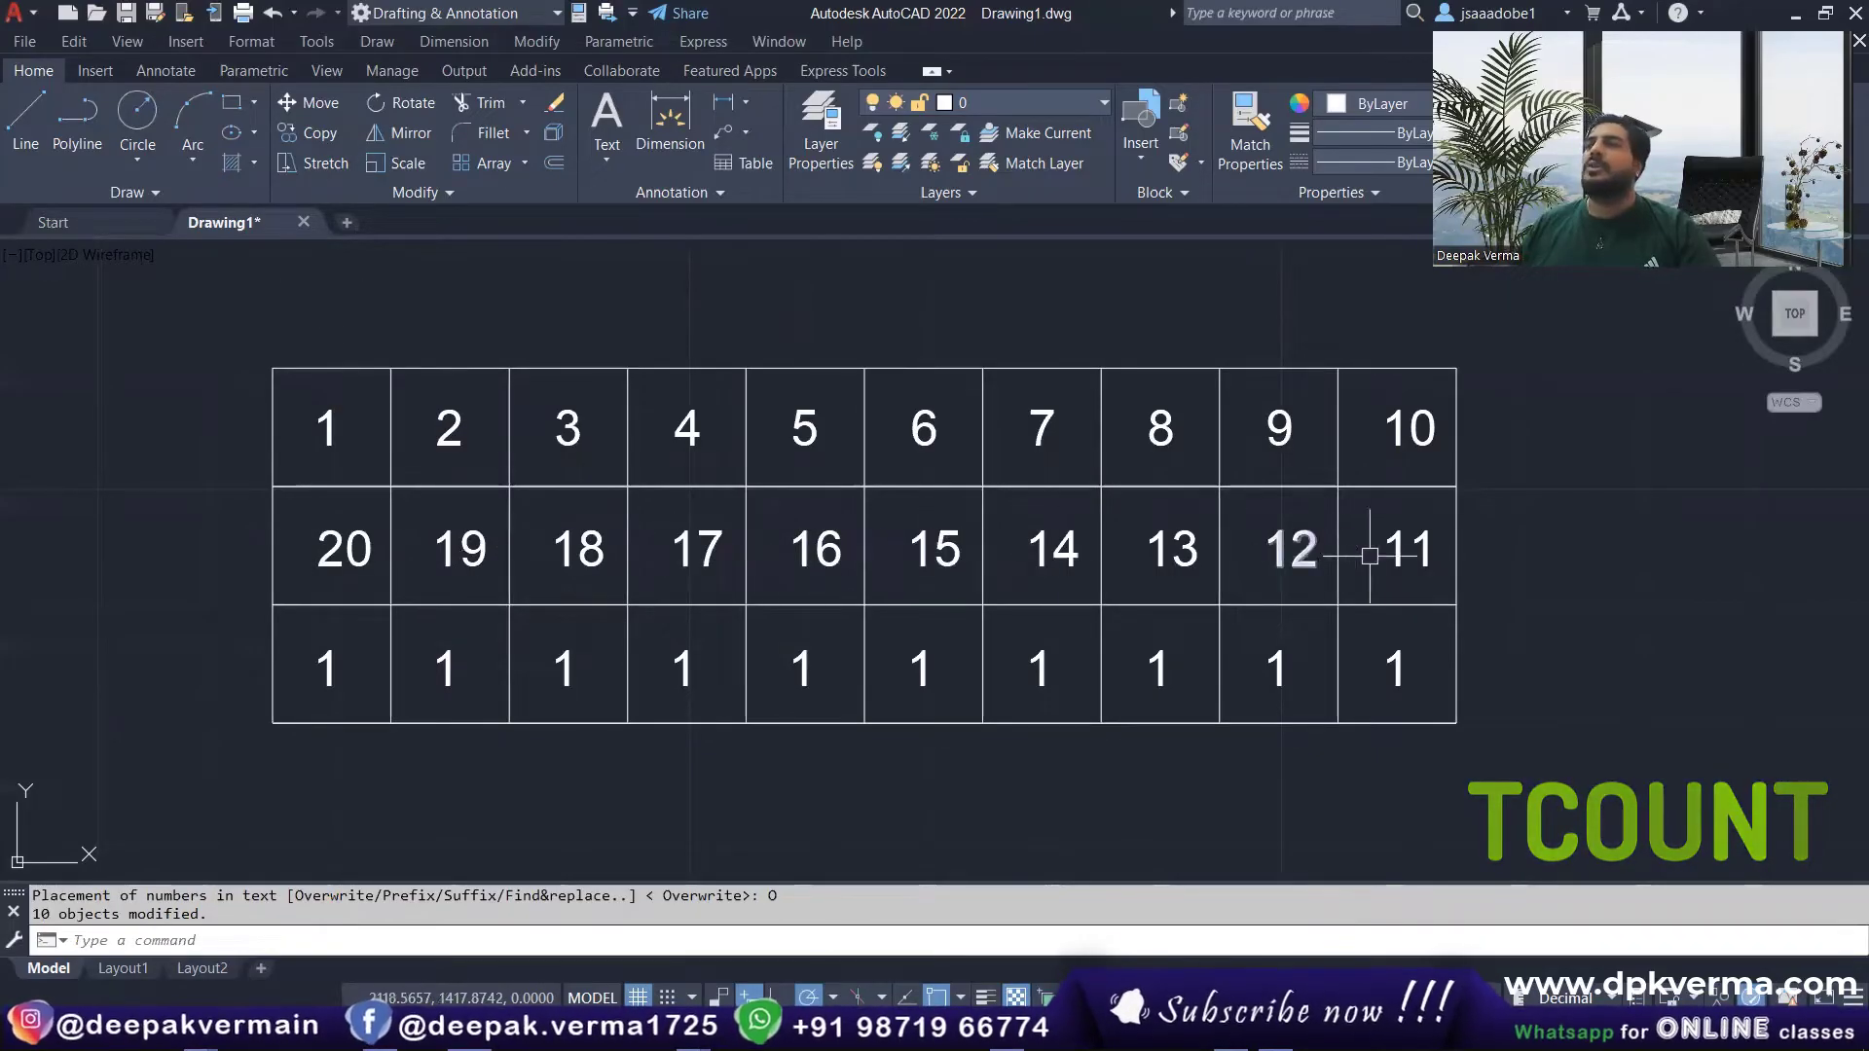
pyautogui.moveTo(454, 556); pyautogui.dragTo(380, 538, button='middle')
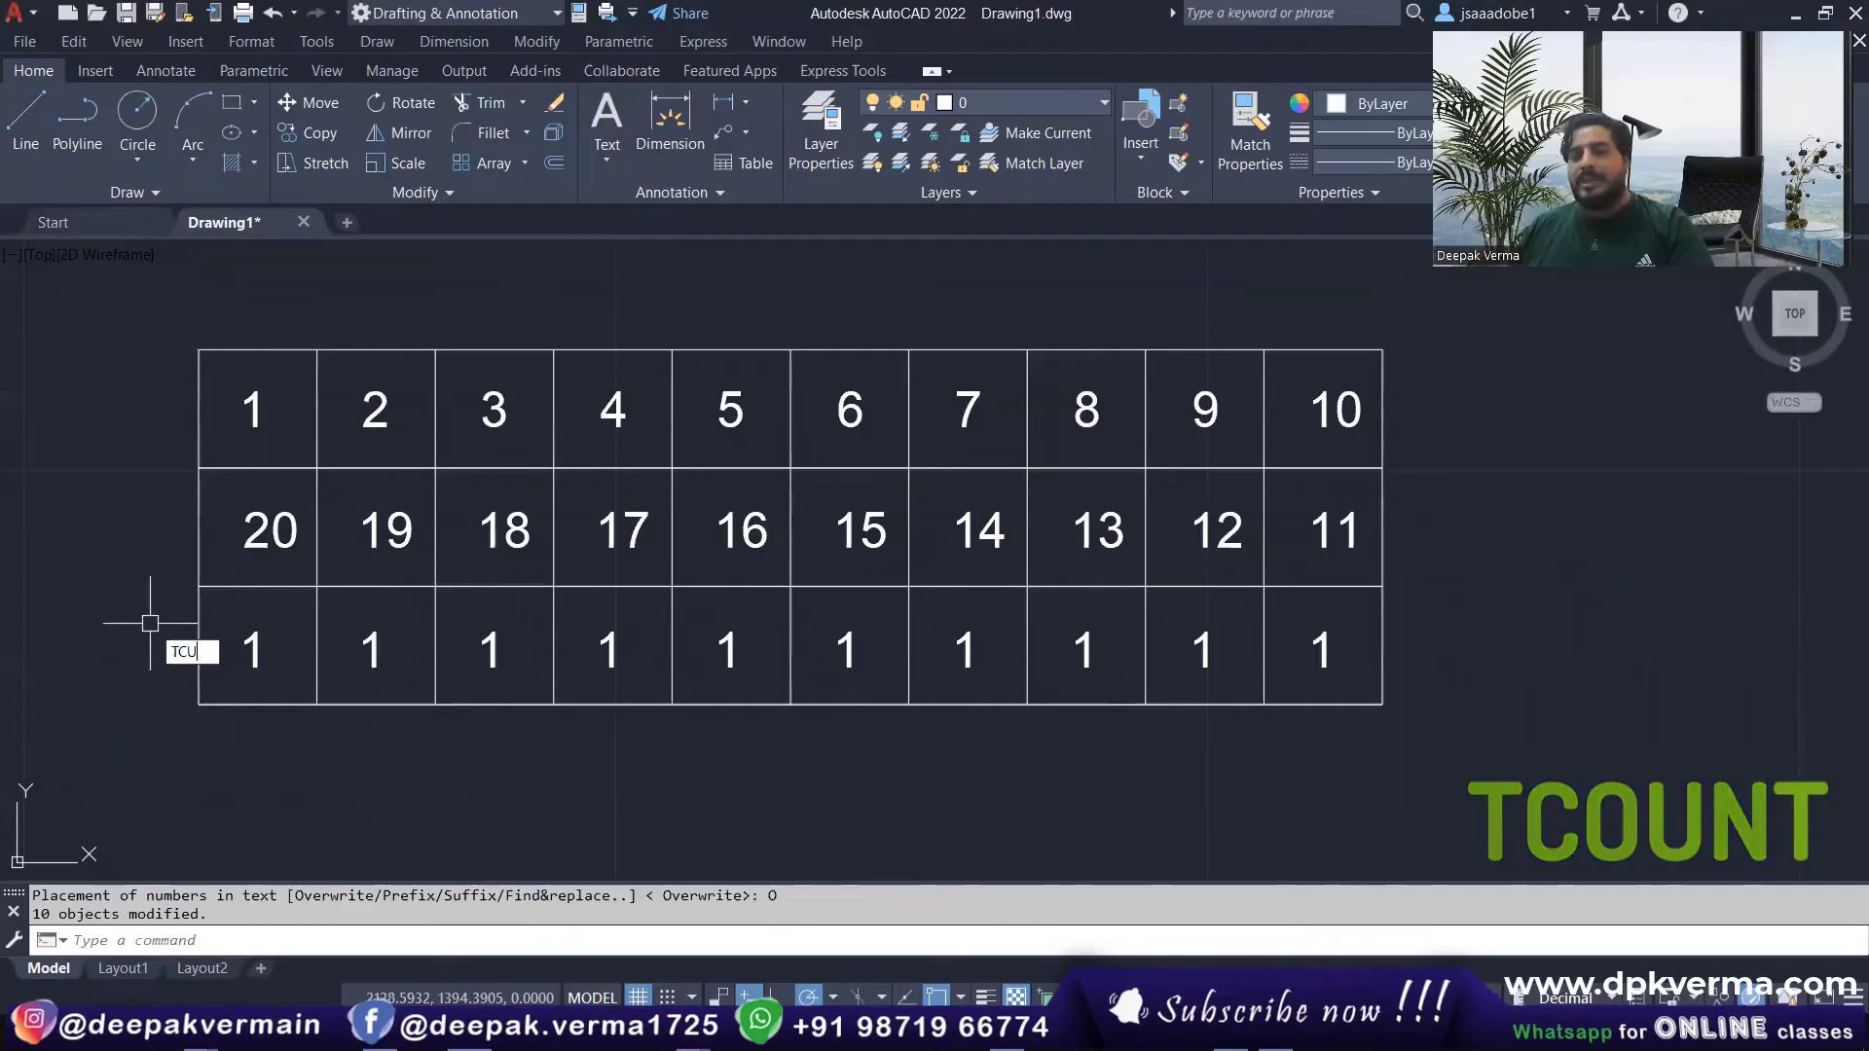
# Step: TCOUNT the bottom row by X with start 21, increment 1, overwriting to read 21–30
pyautogui.write('NT')
pyautogui.press('Return')
pyautogui.click(123, 613)
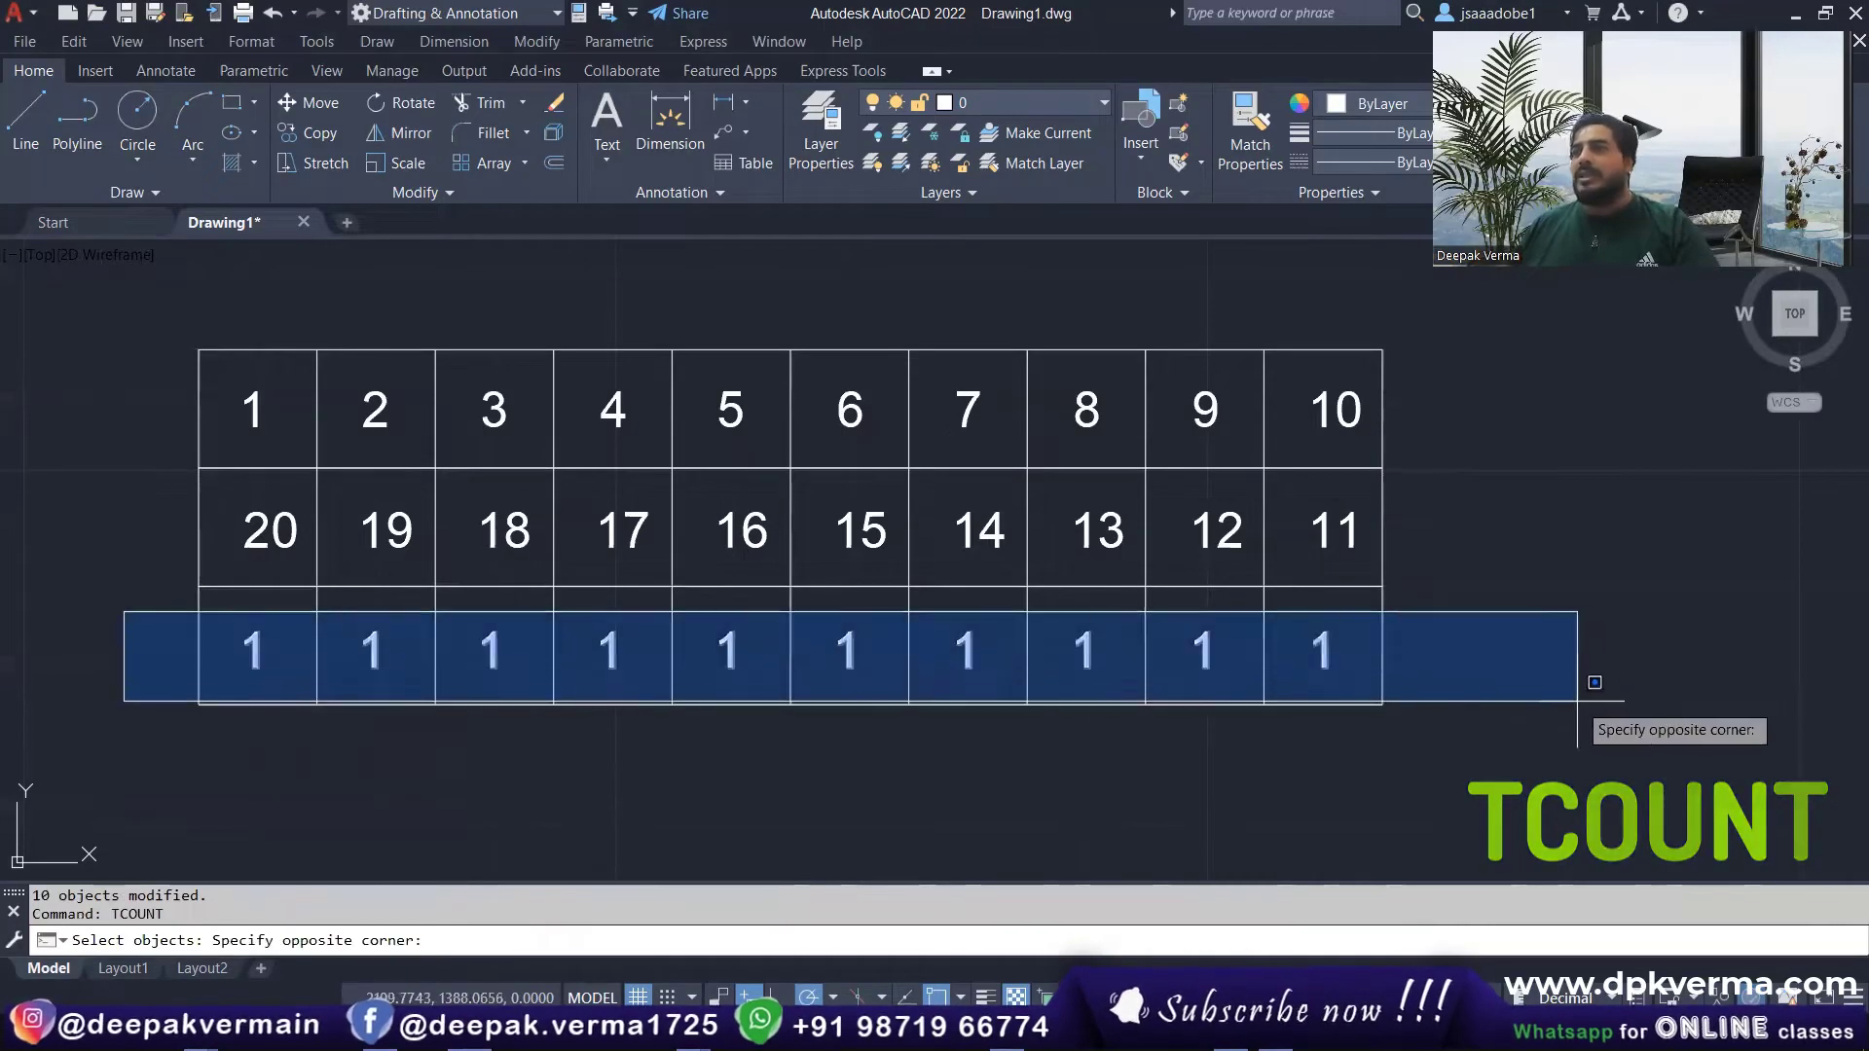
pyautogui.click(1577, 701)
pyautogui.press('Return')
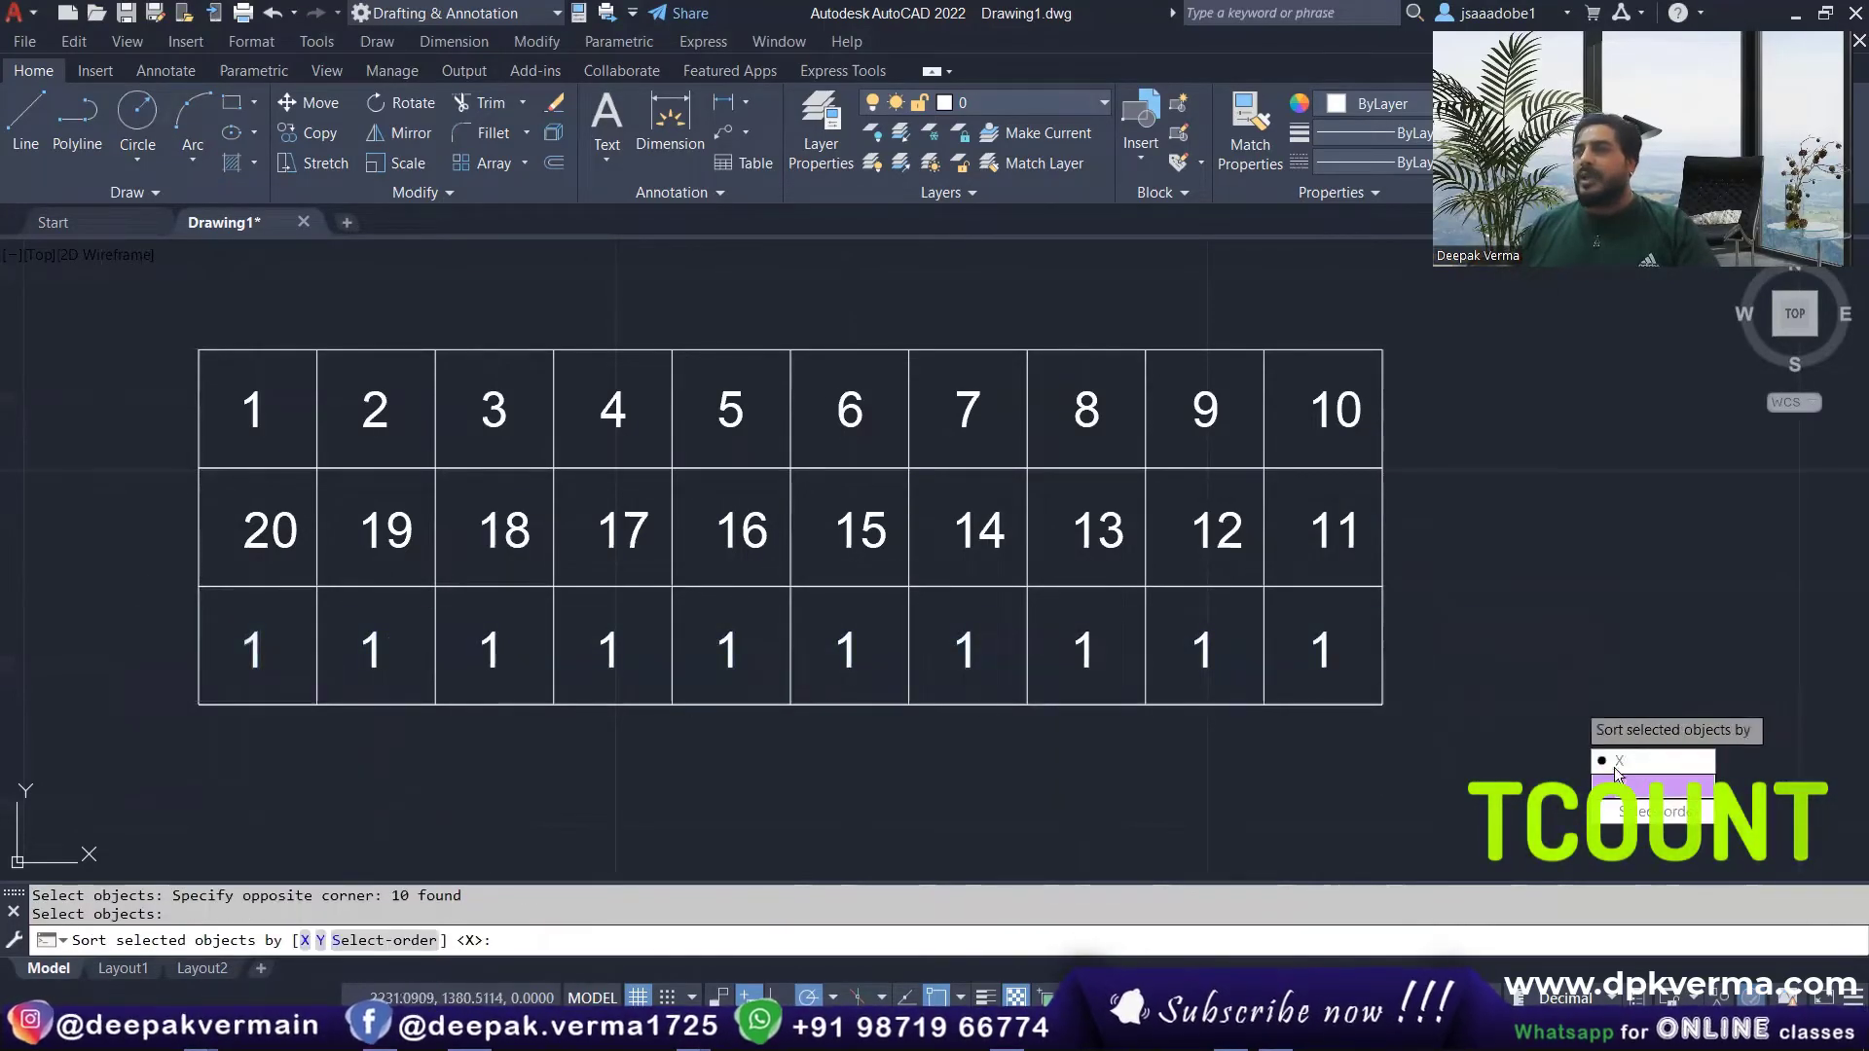
pyautogui.click(1615, 763)
pyautogui.write('21,1')
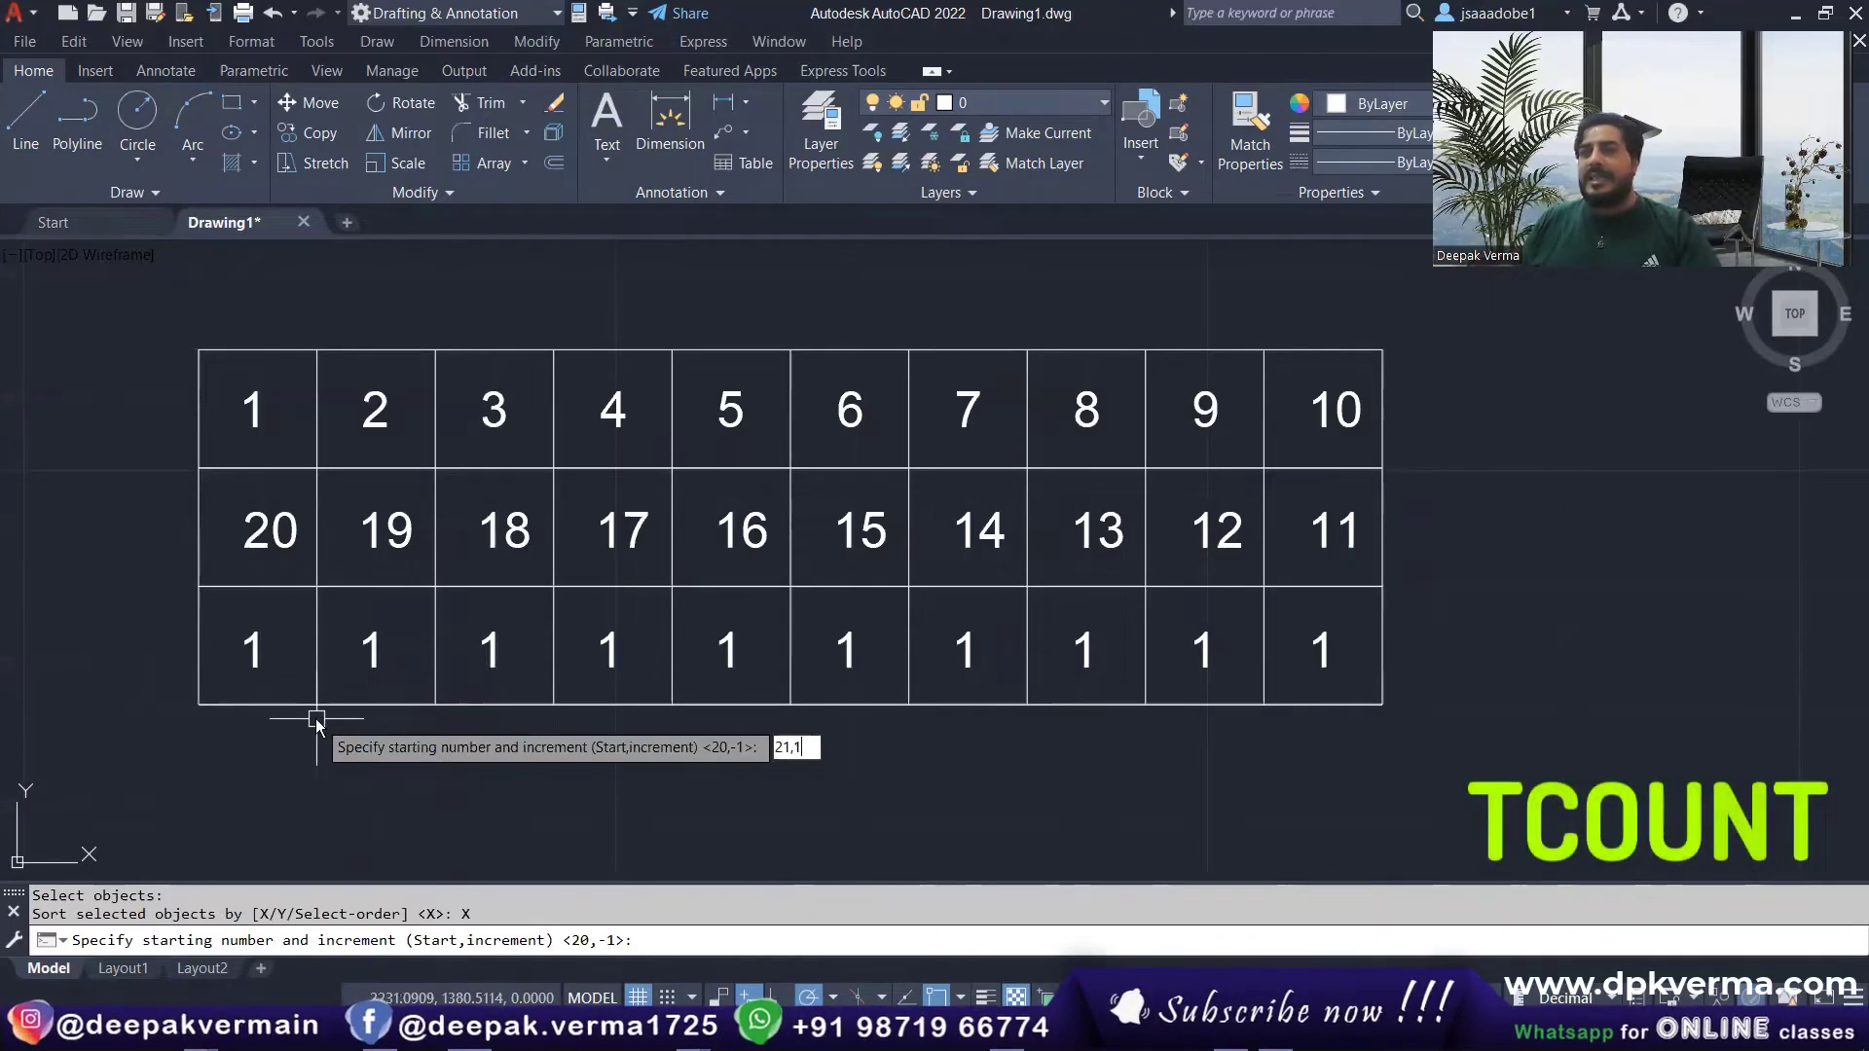
pyautogui.press('Return')
pyautogui.click(363, 779)
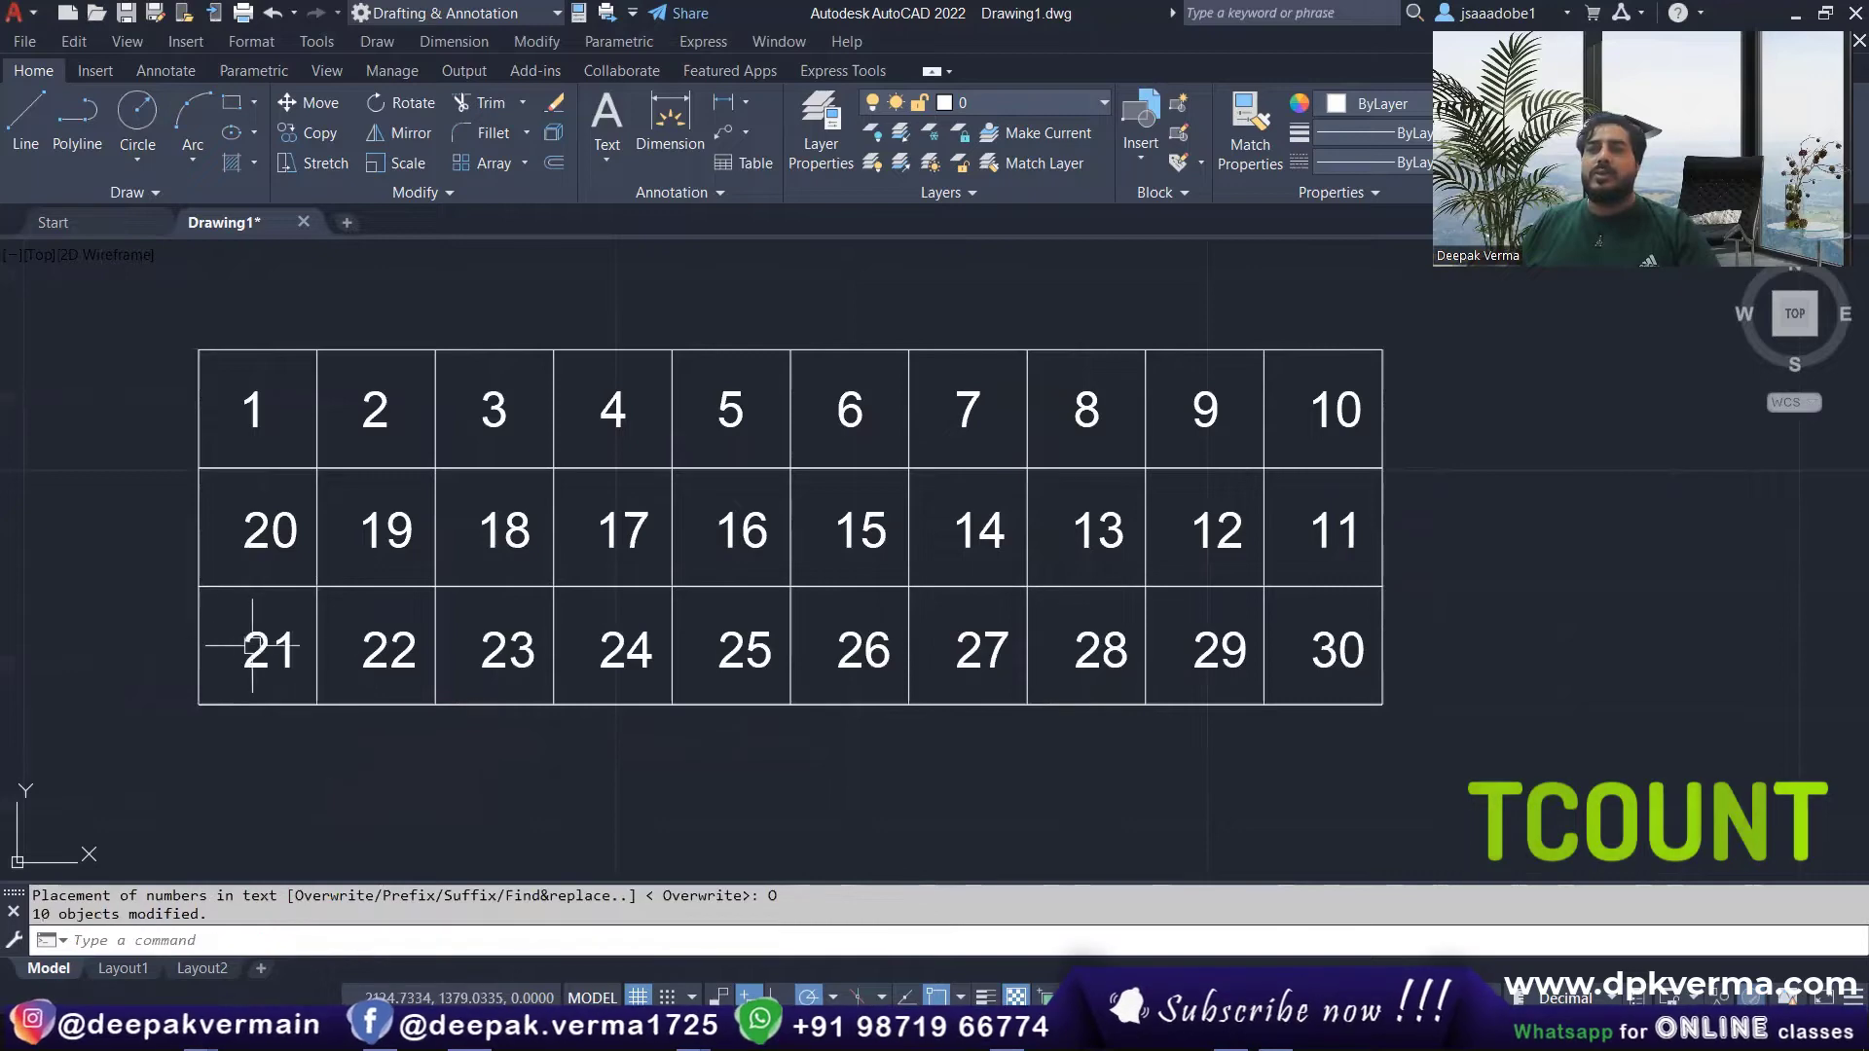
# Step: Copy the whole numbered table to the right
pyautogui.scroll(-2, 1263, 647)
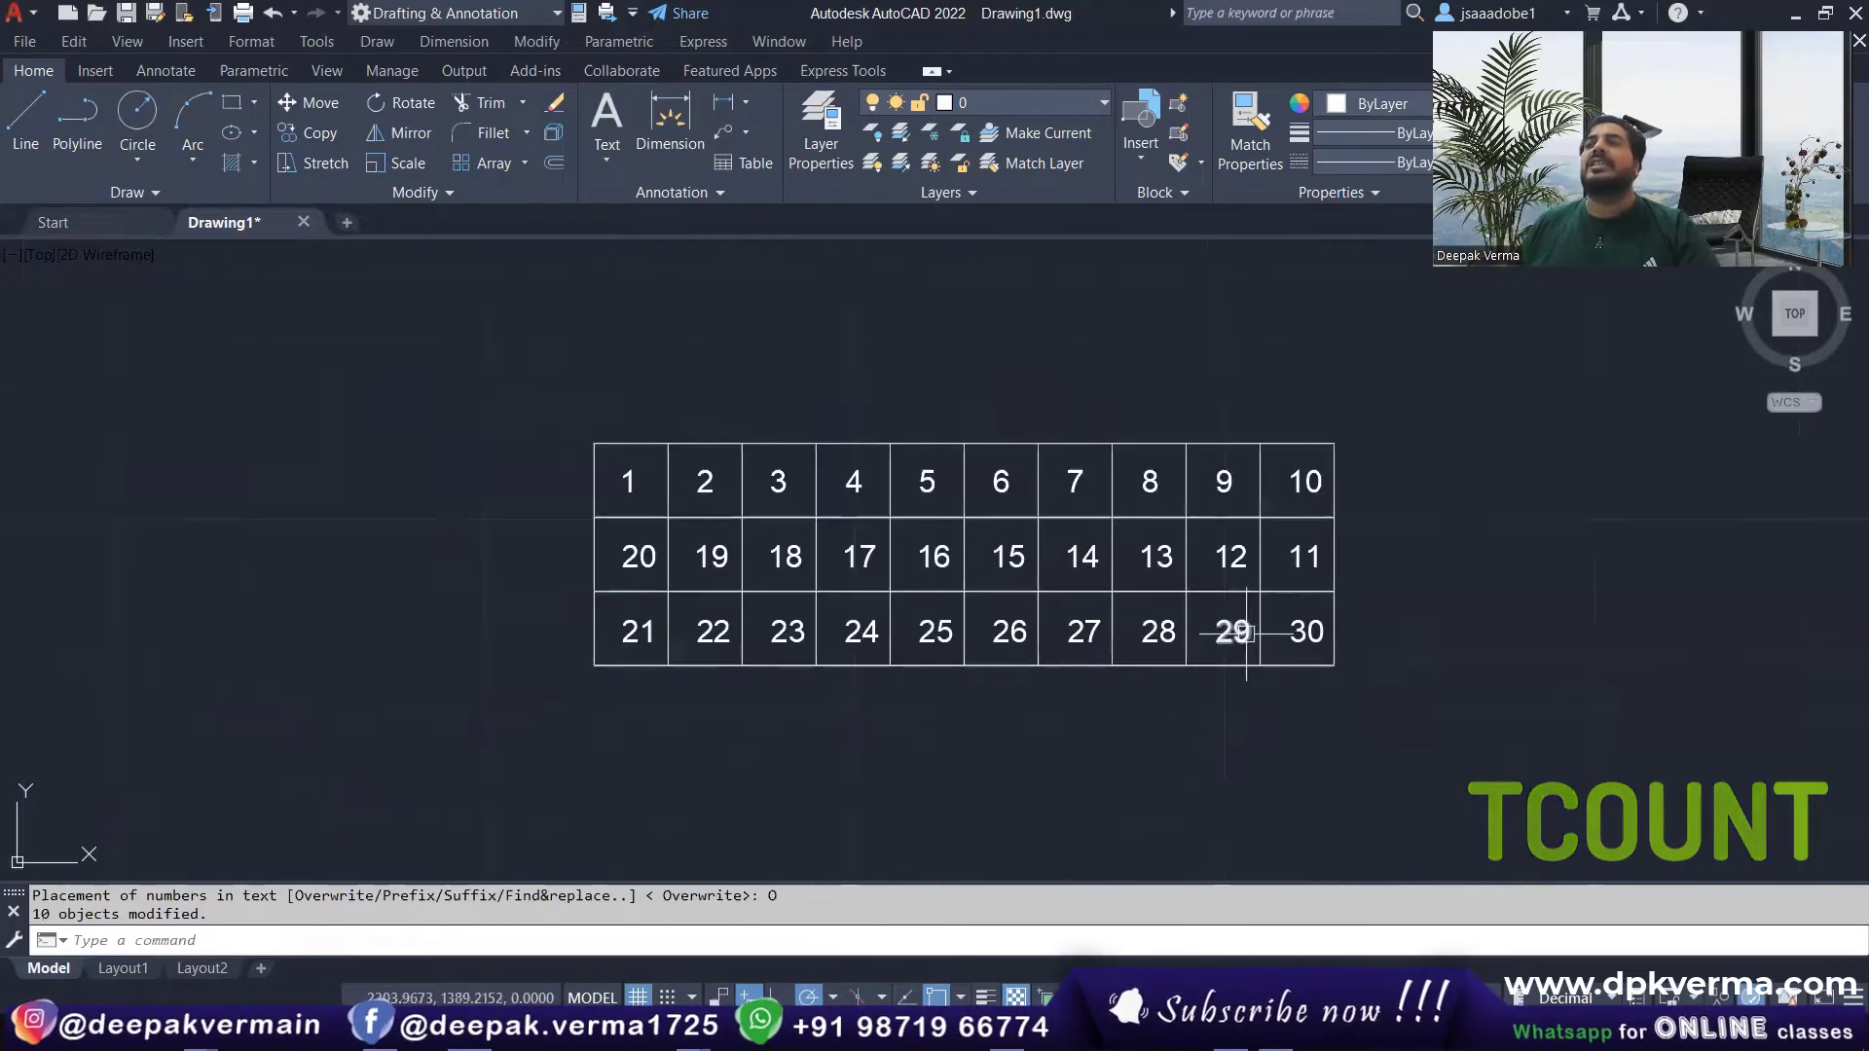
pyautogui.moveTo(1230, 633)
pyautogui.mouseDown(button='middle')
pyautogui.moveTo(1003, 582)
pyautogui.moveTo(764, 589)
pyautogui.mouseUp(button='middle')
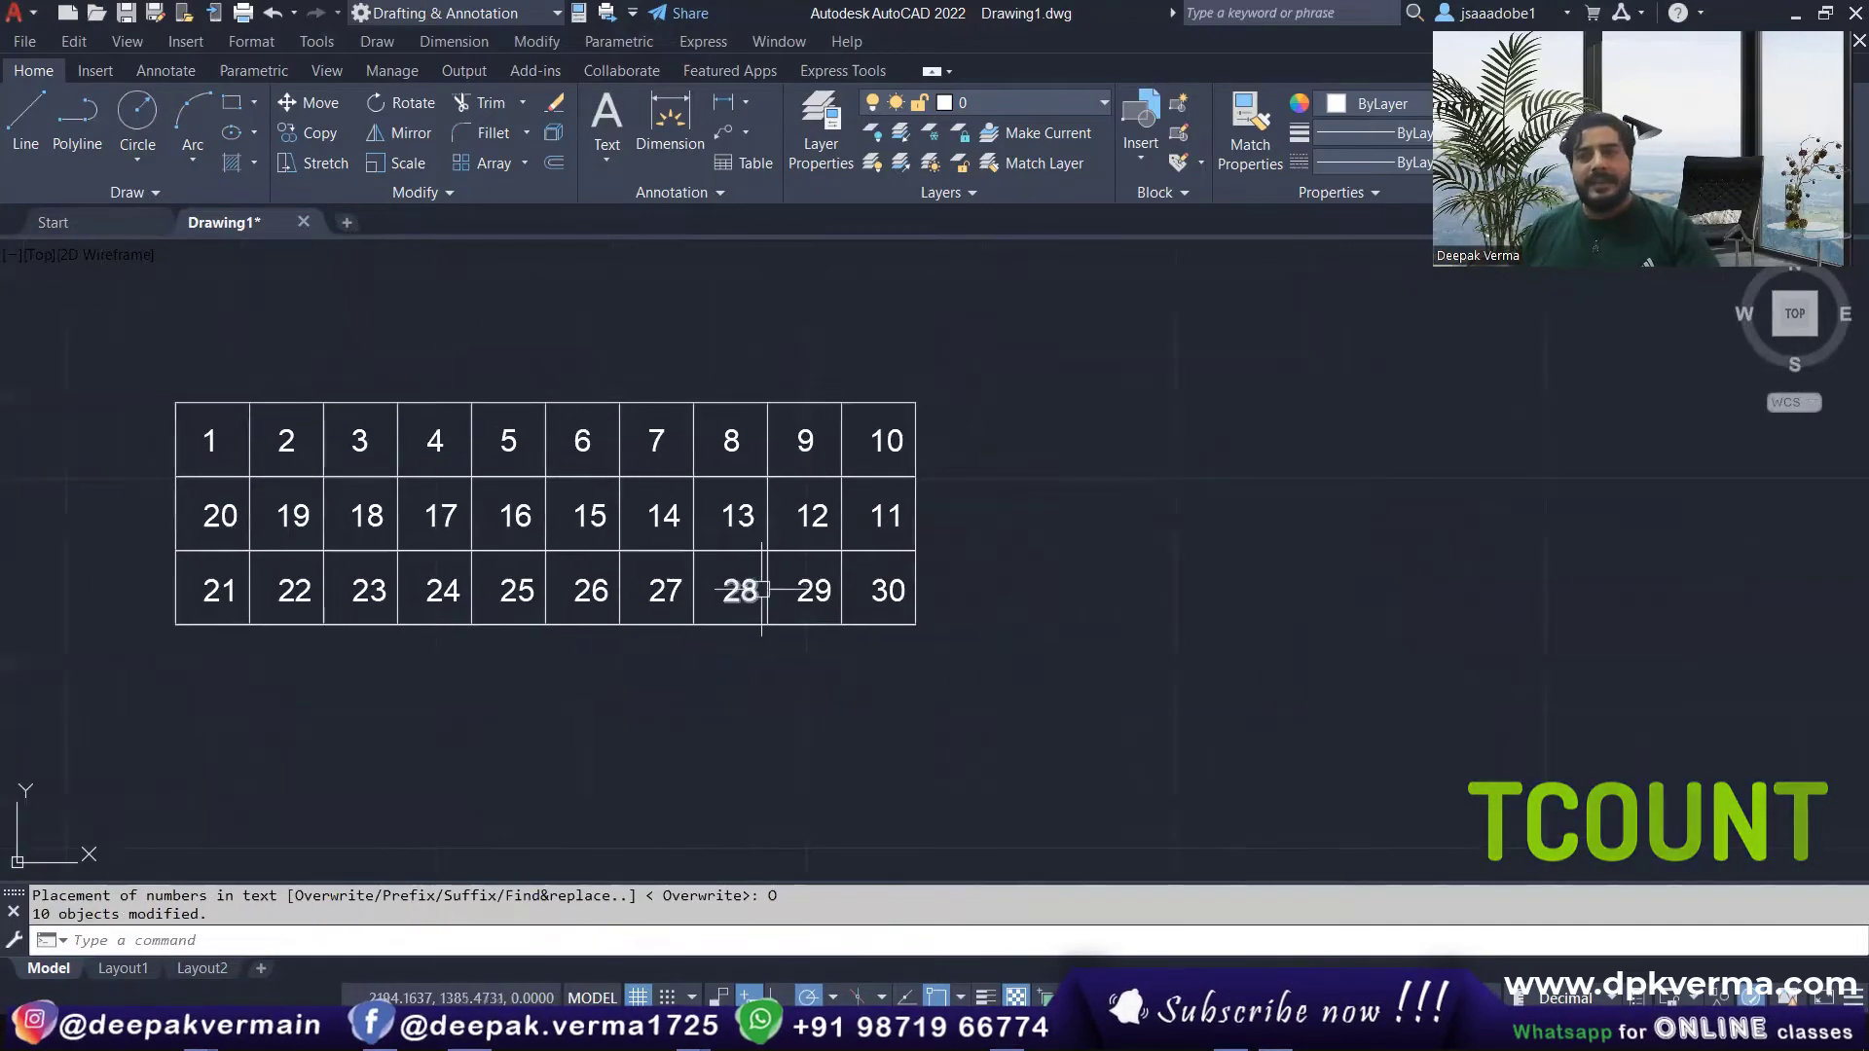
pyautogui.click(104, 354)
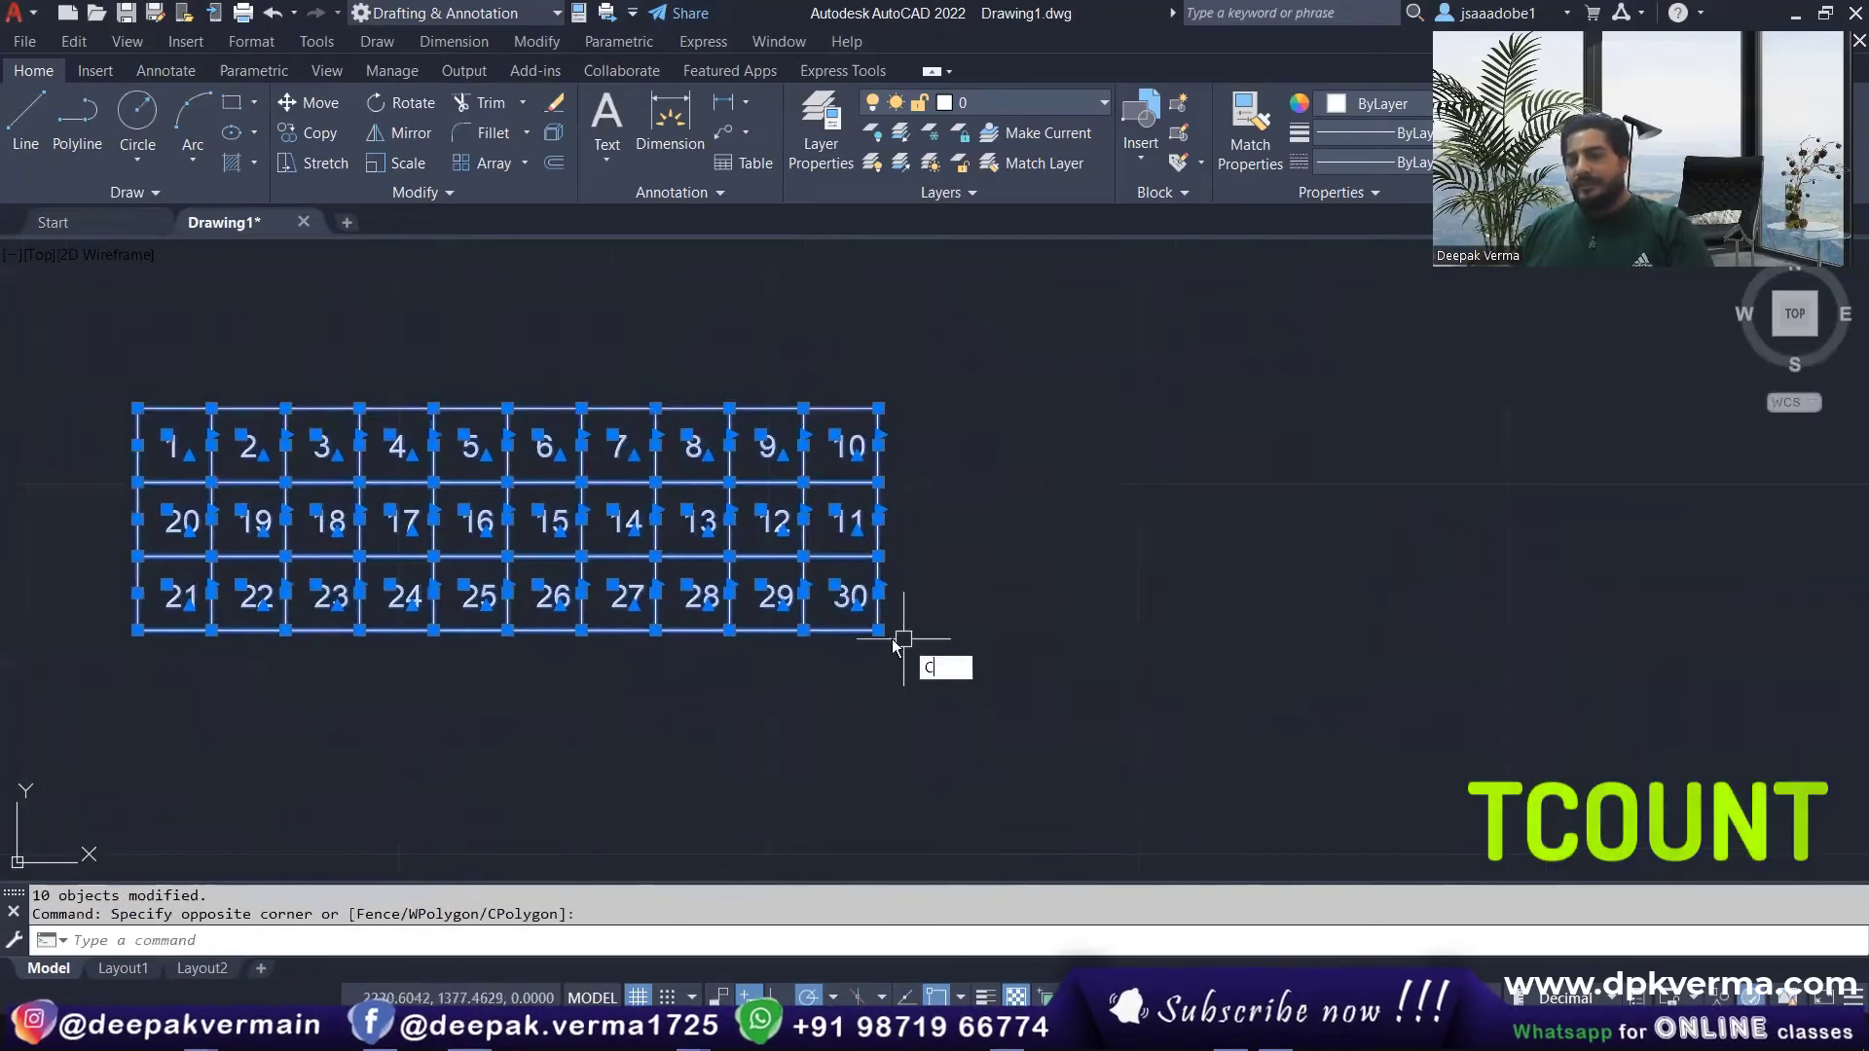
pyautogui.click(896, 617)
pyautogui.write('co')
pyautogui.press('Return')
pyautogui.click(509, 689)
pyautogui.moveTo(1459, 653)
pyautogui.mouseDown(button='middle')
pyautogui.moveTo(1107, 668)
pyautogui.moveTo(959, 711)
pyautogui.mouseUp(button='middle')
pyautogui.click(1129, 703)
pyautogui.press('Escape')
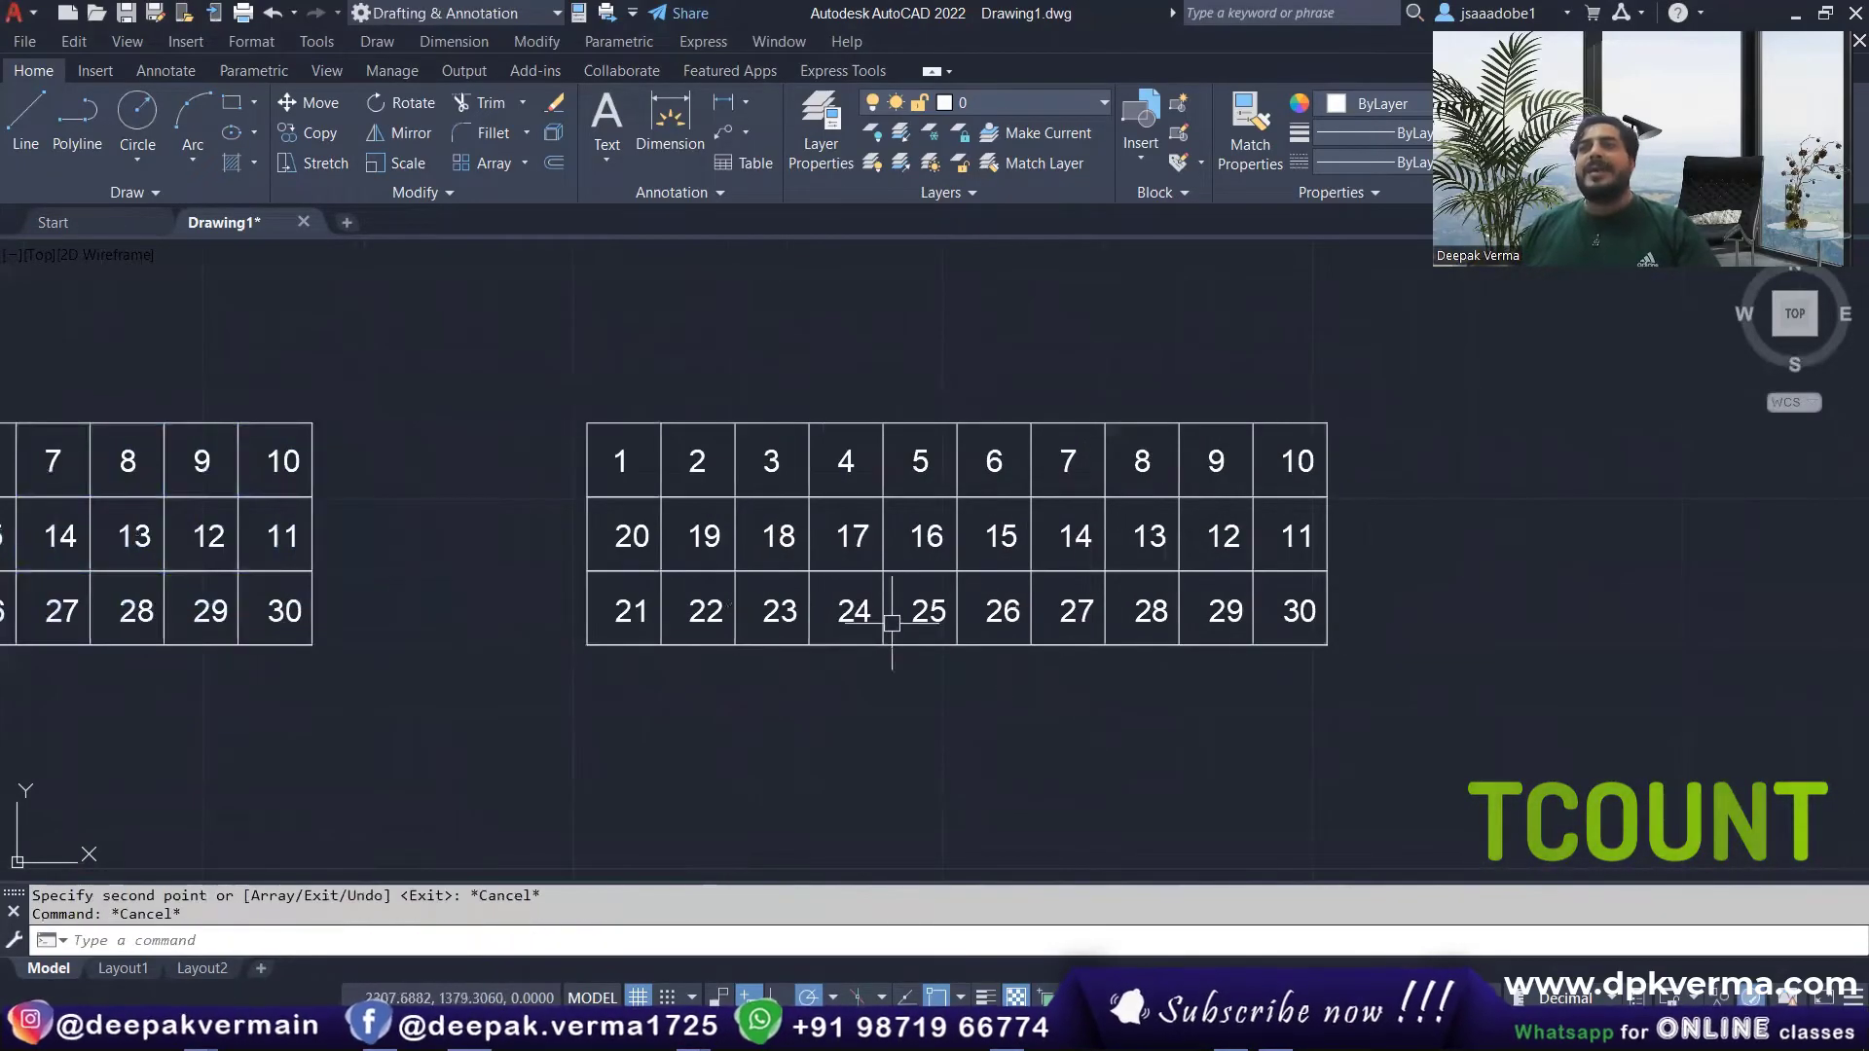
pyautogui.moveTo(891, 623); pyautogui.dragTo(823, 495, button='middle')
# Step: Copy the copied table's 21–30 bottom row four times downward, one row apart
pyautogui.click(494, 481)
pyautogui.click(1422, 586)
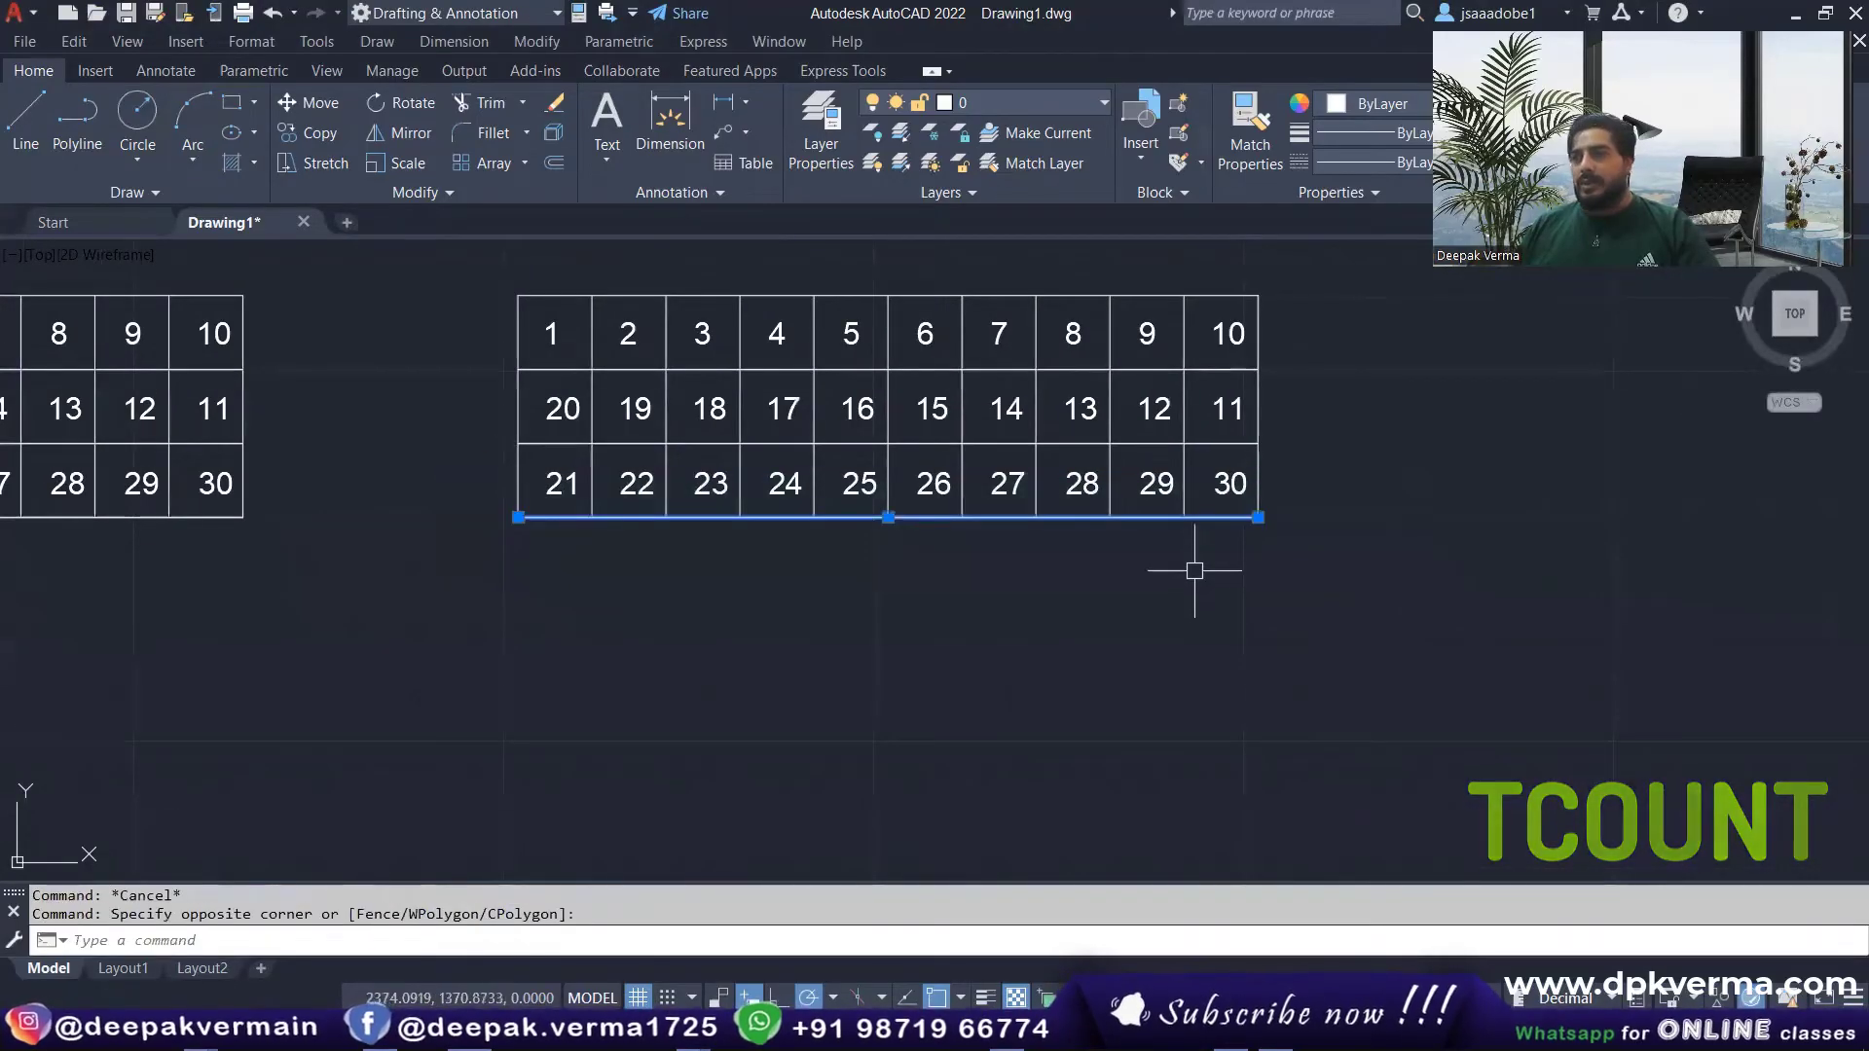
pyautogui.click(1399, 613)
pyautogui.click(457, 487)
pyautogui.write('C')
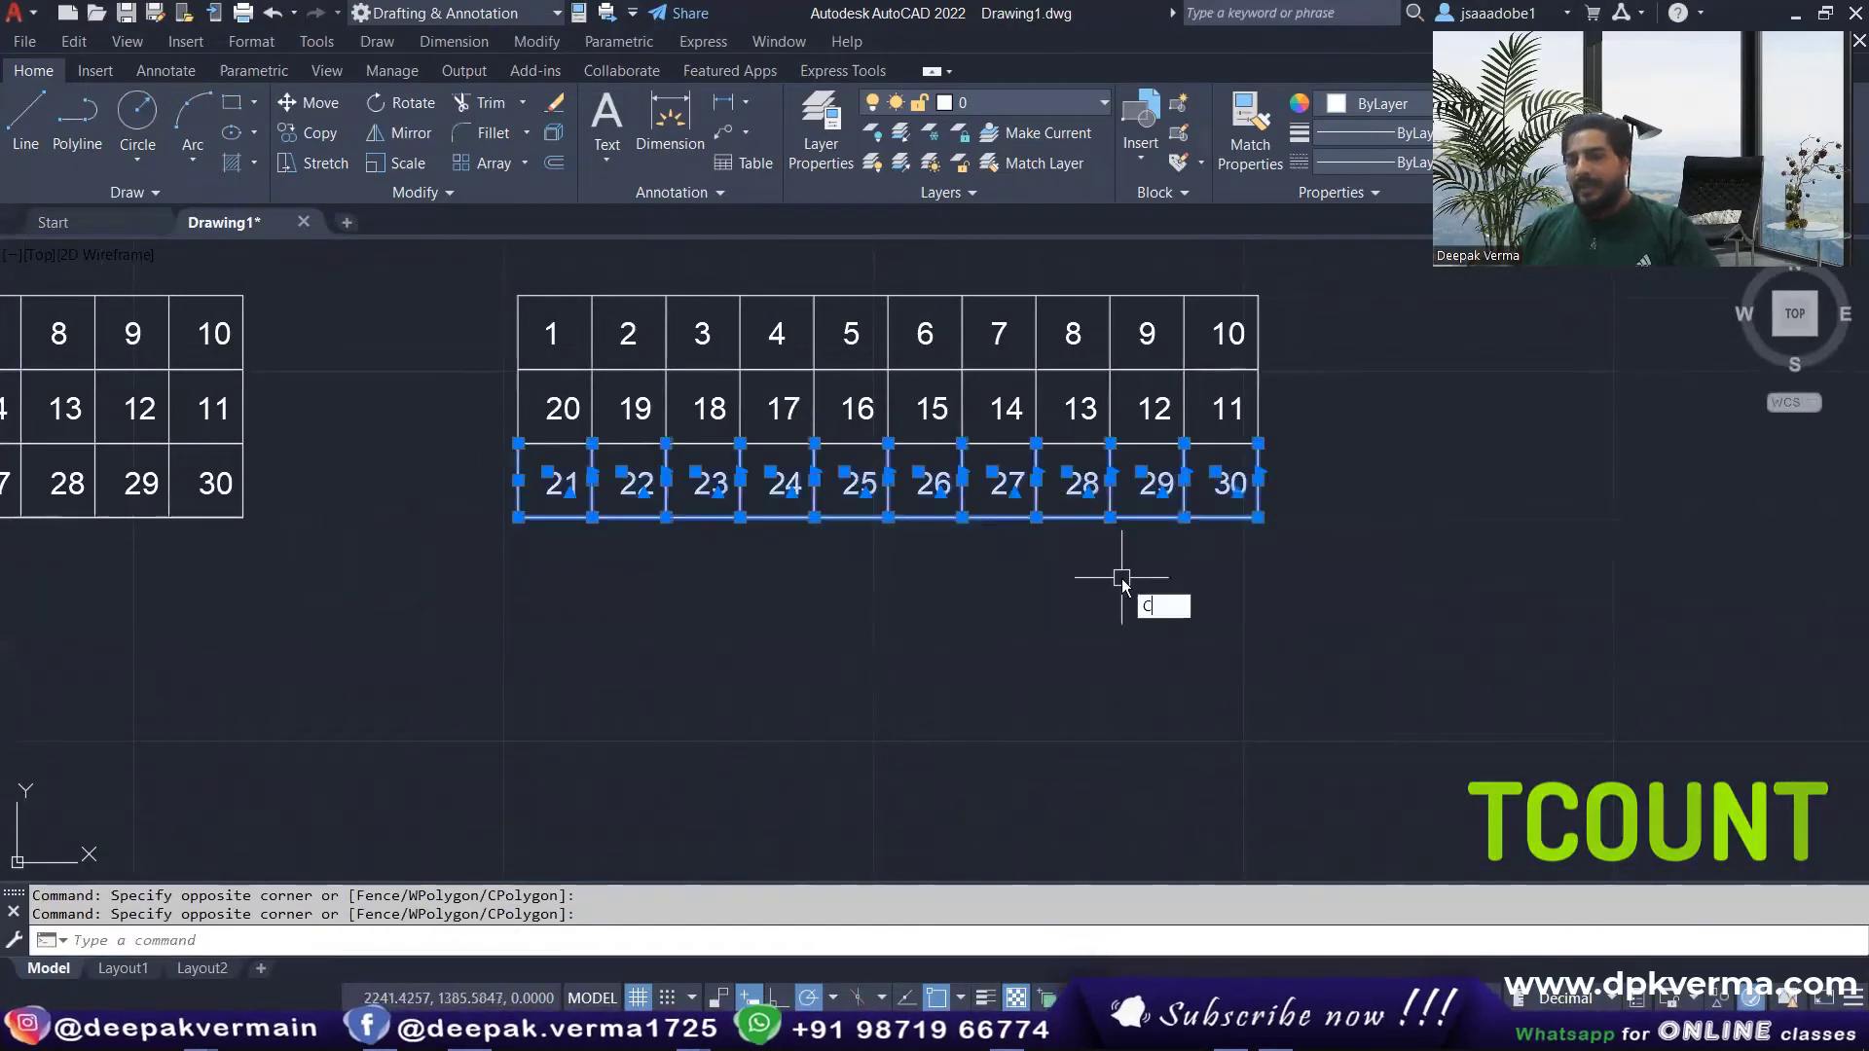
pyautogui.write('o')
pyautogui.press('Return')
pyautogui.click(1259, 444)
pyautogui.click(1259, 518)
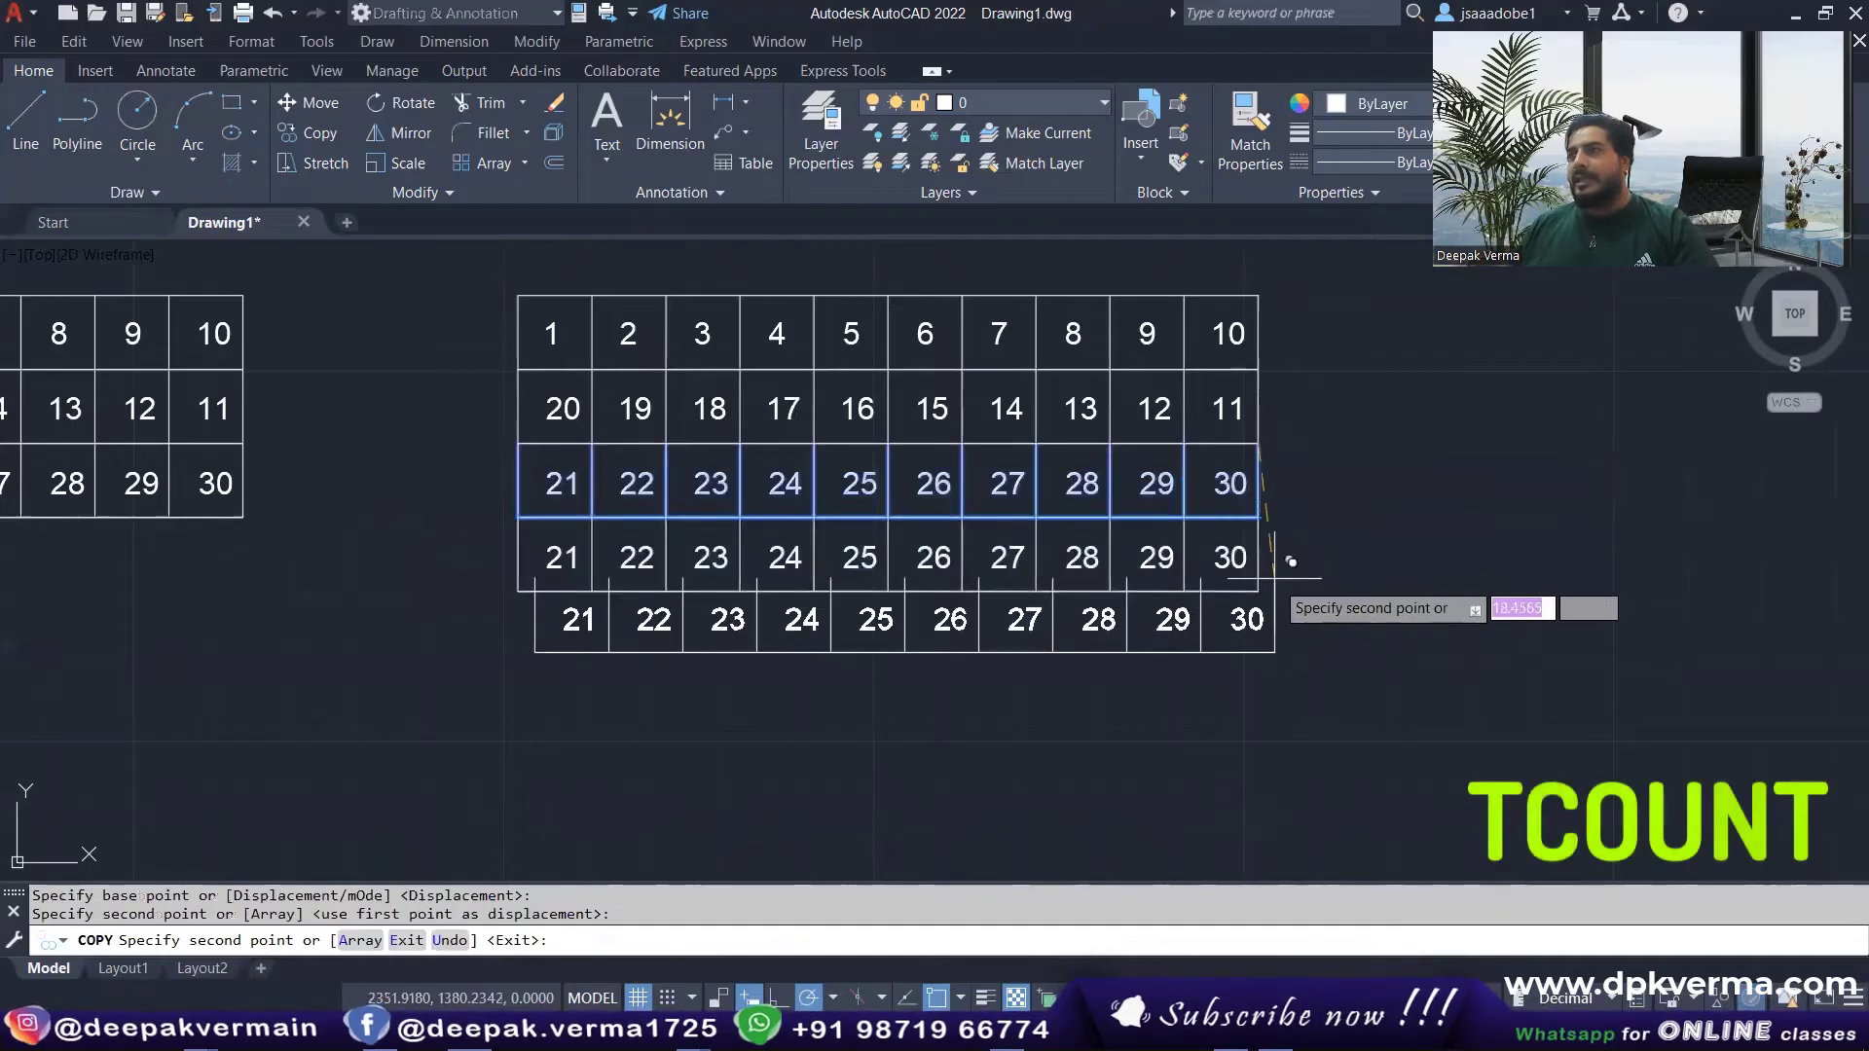
pyautogui.click(1259, 592)
pyautogui.click(1258, 666)
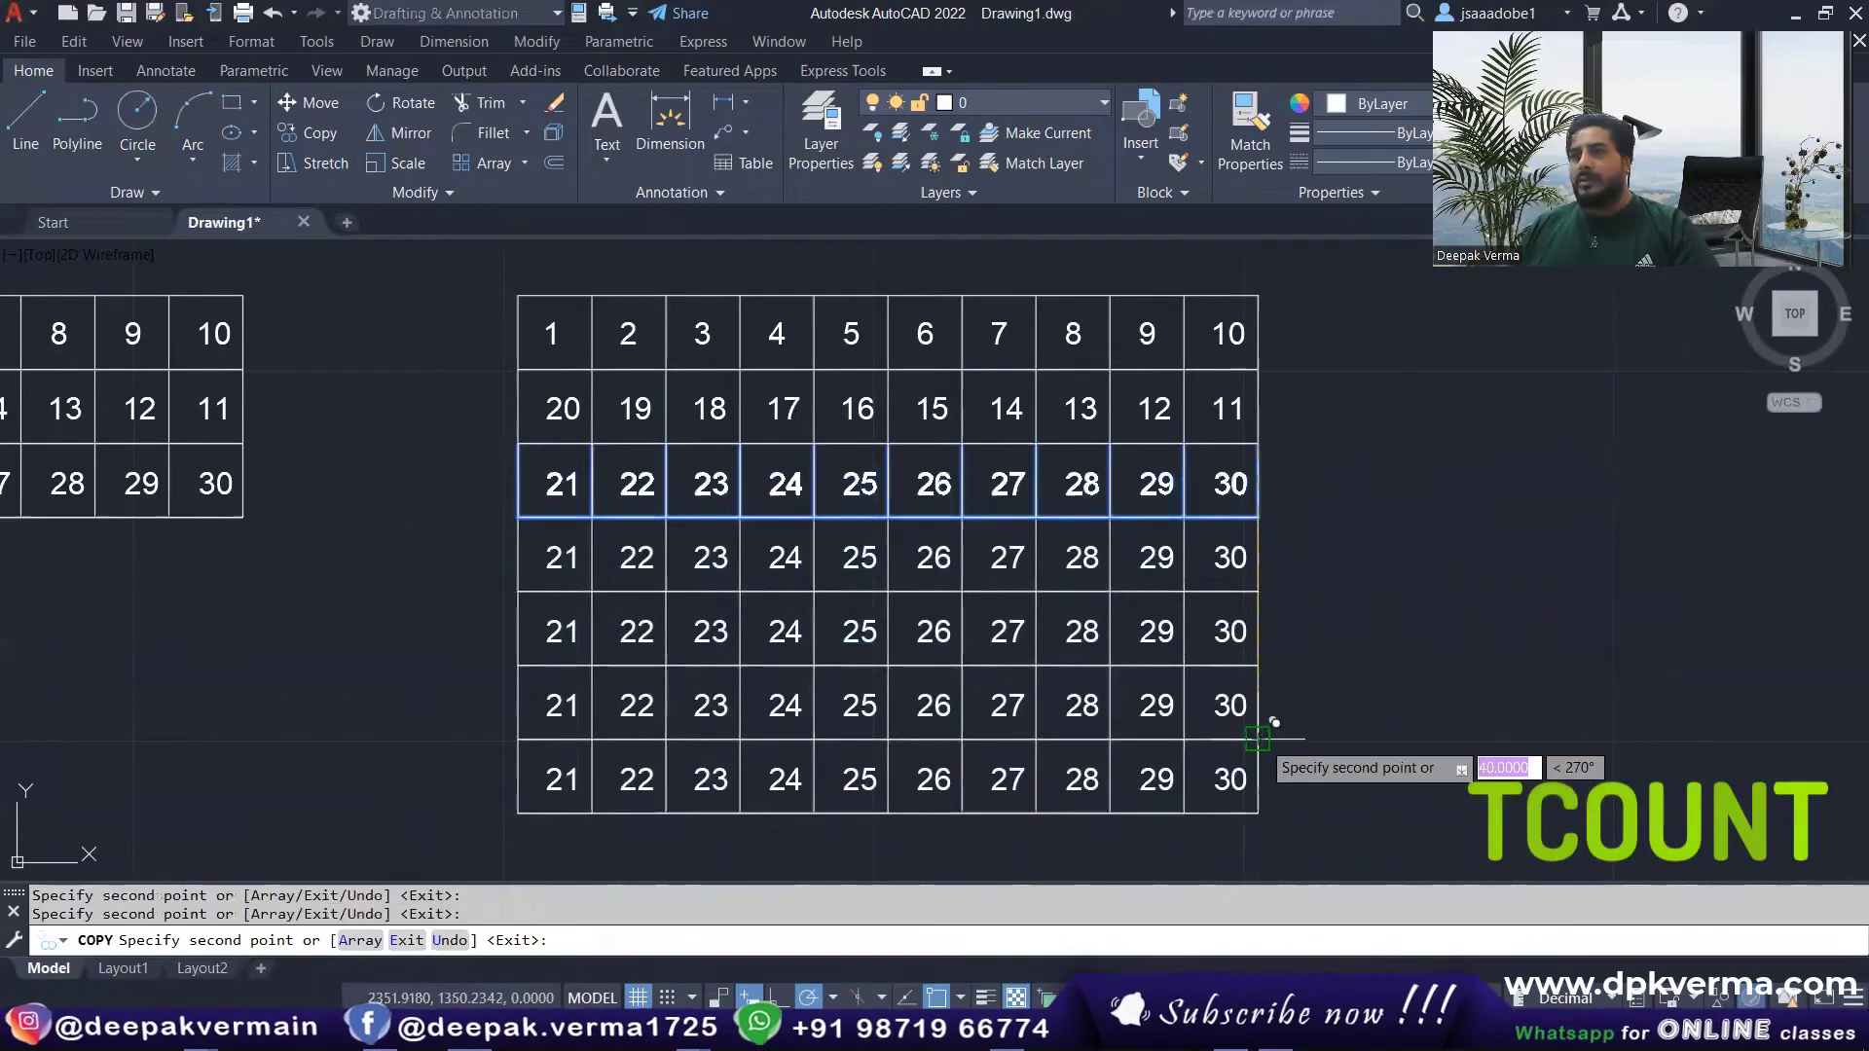
pyautogui.click(1258, 737)
pyautogui.press('Escape')
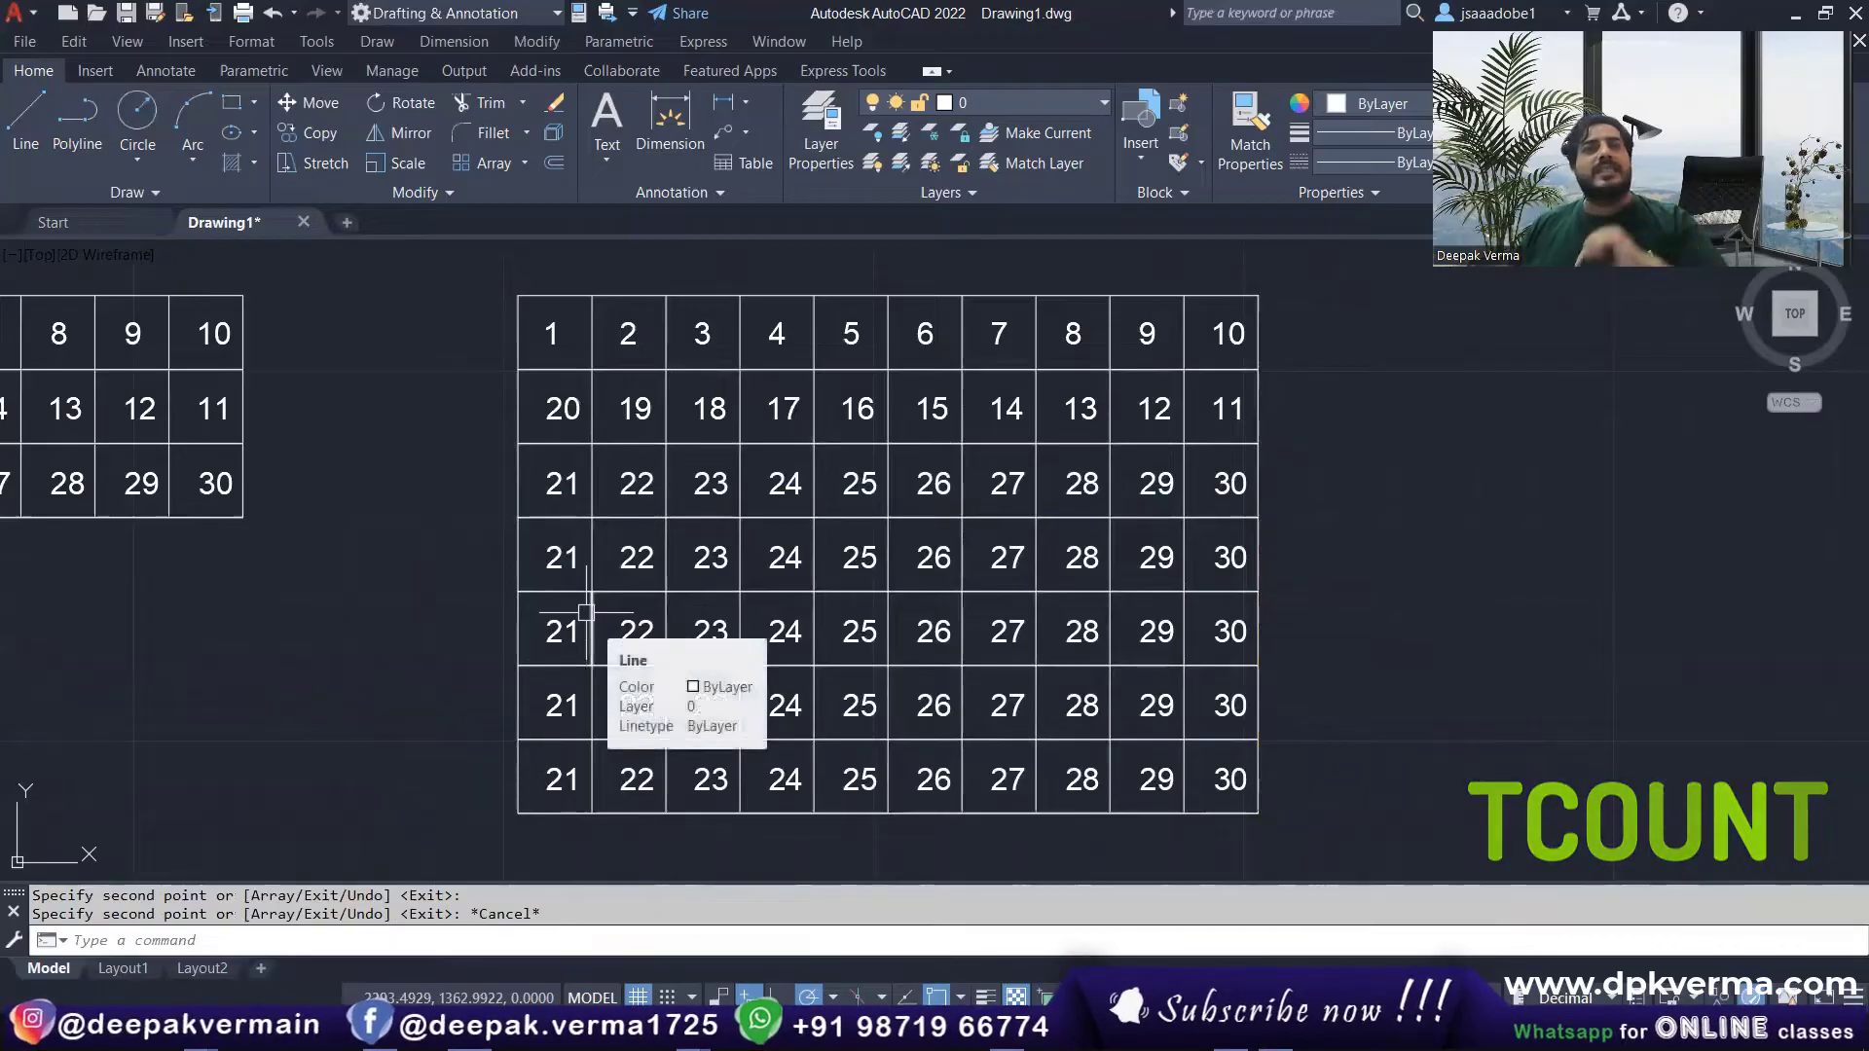
pyautogui.moveTo(586, 606)
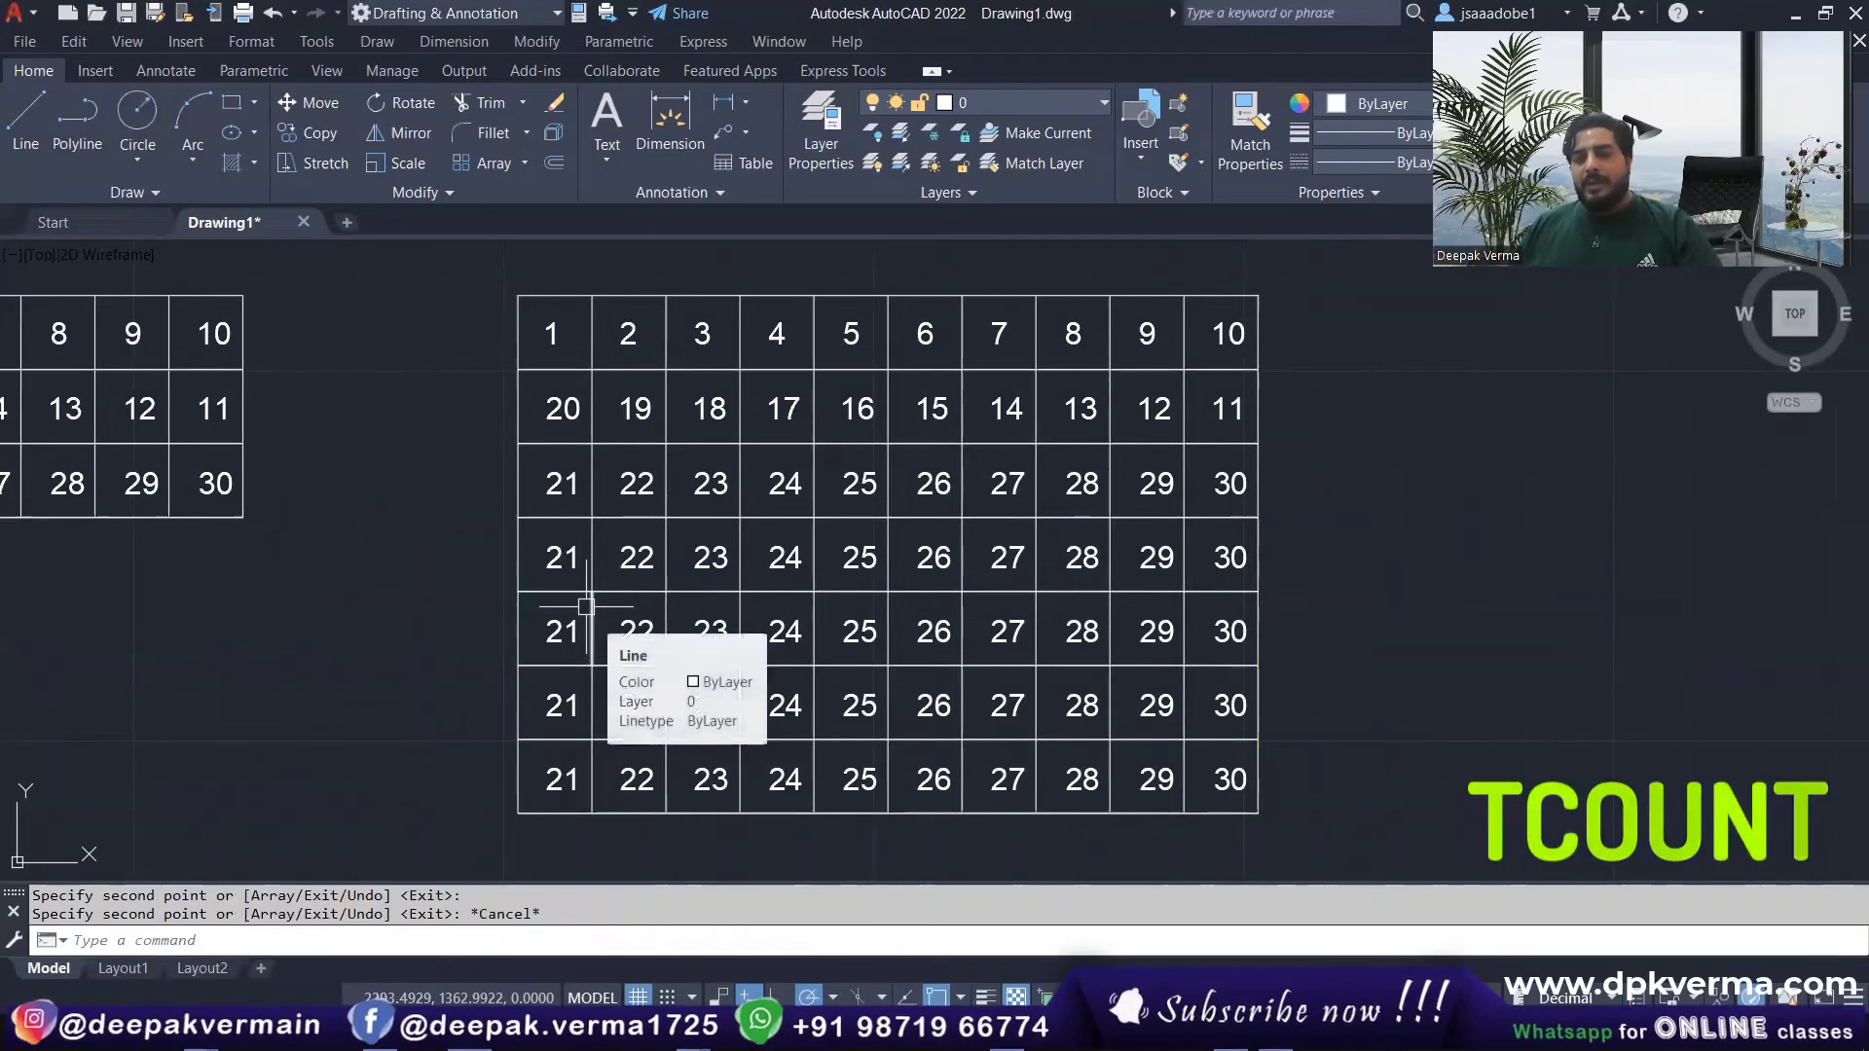
# Step: Run TCOUNT with a first selection window that catches nothing
pyautogui.write('tcount')
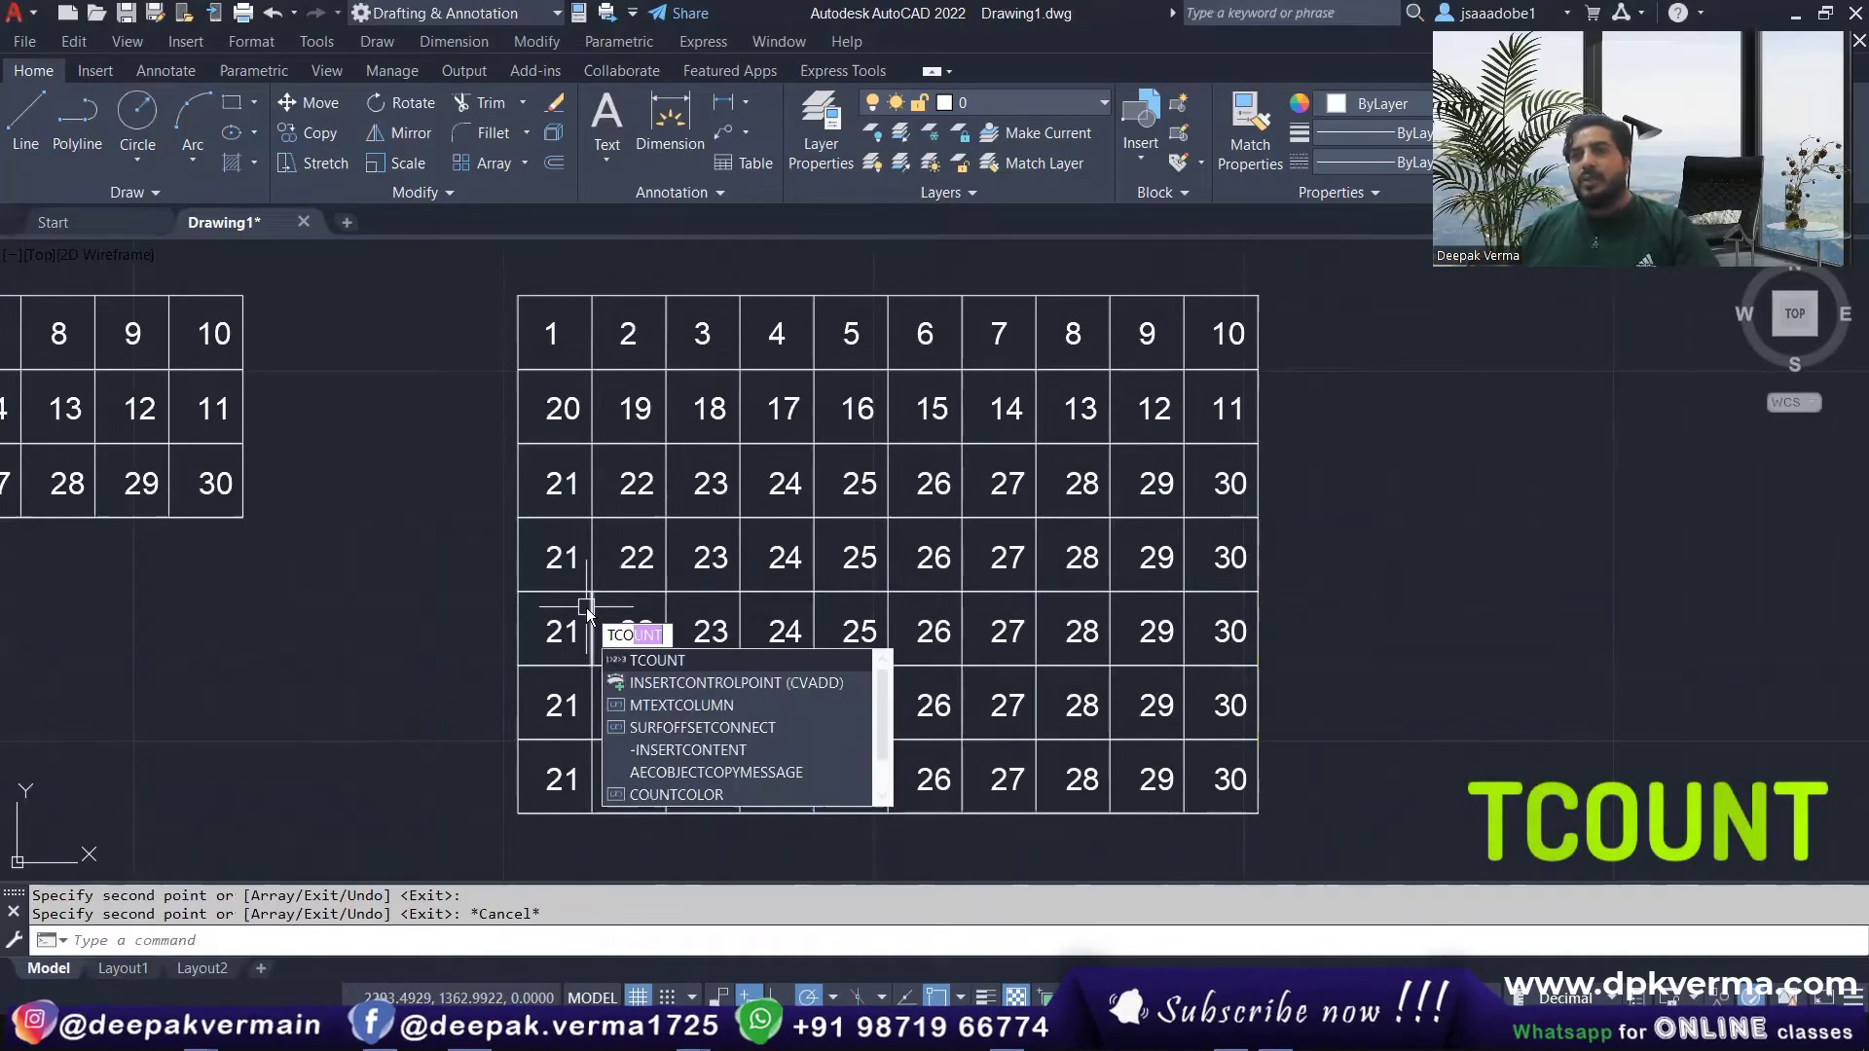
pyautogui.press('Return')
pyautogui.click(465, 297)
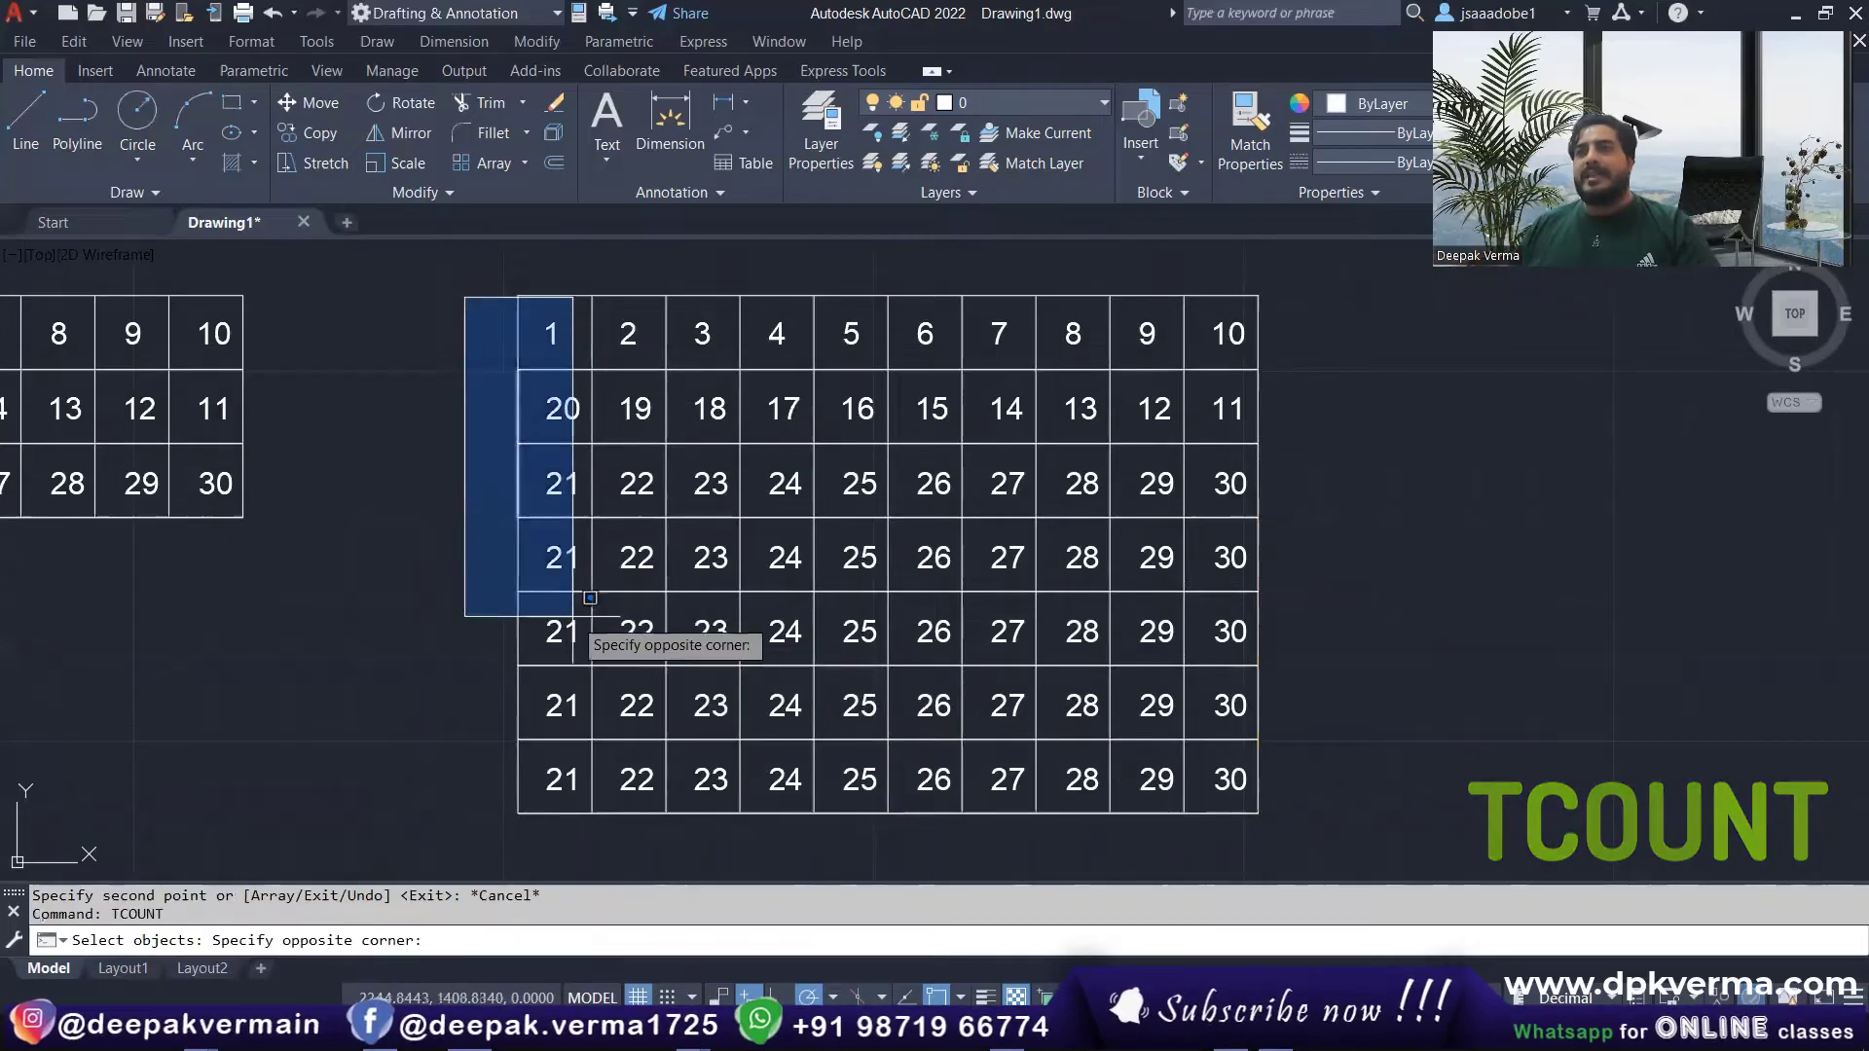
pyautogui.click(605, 783)
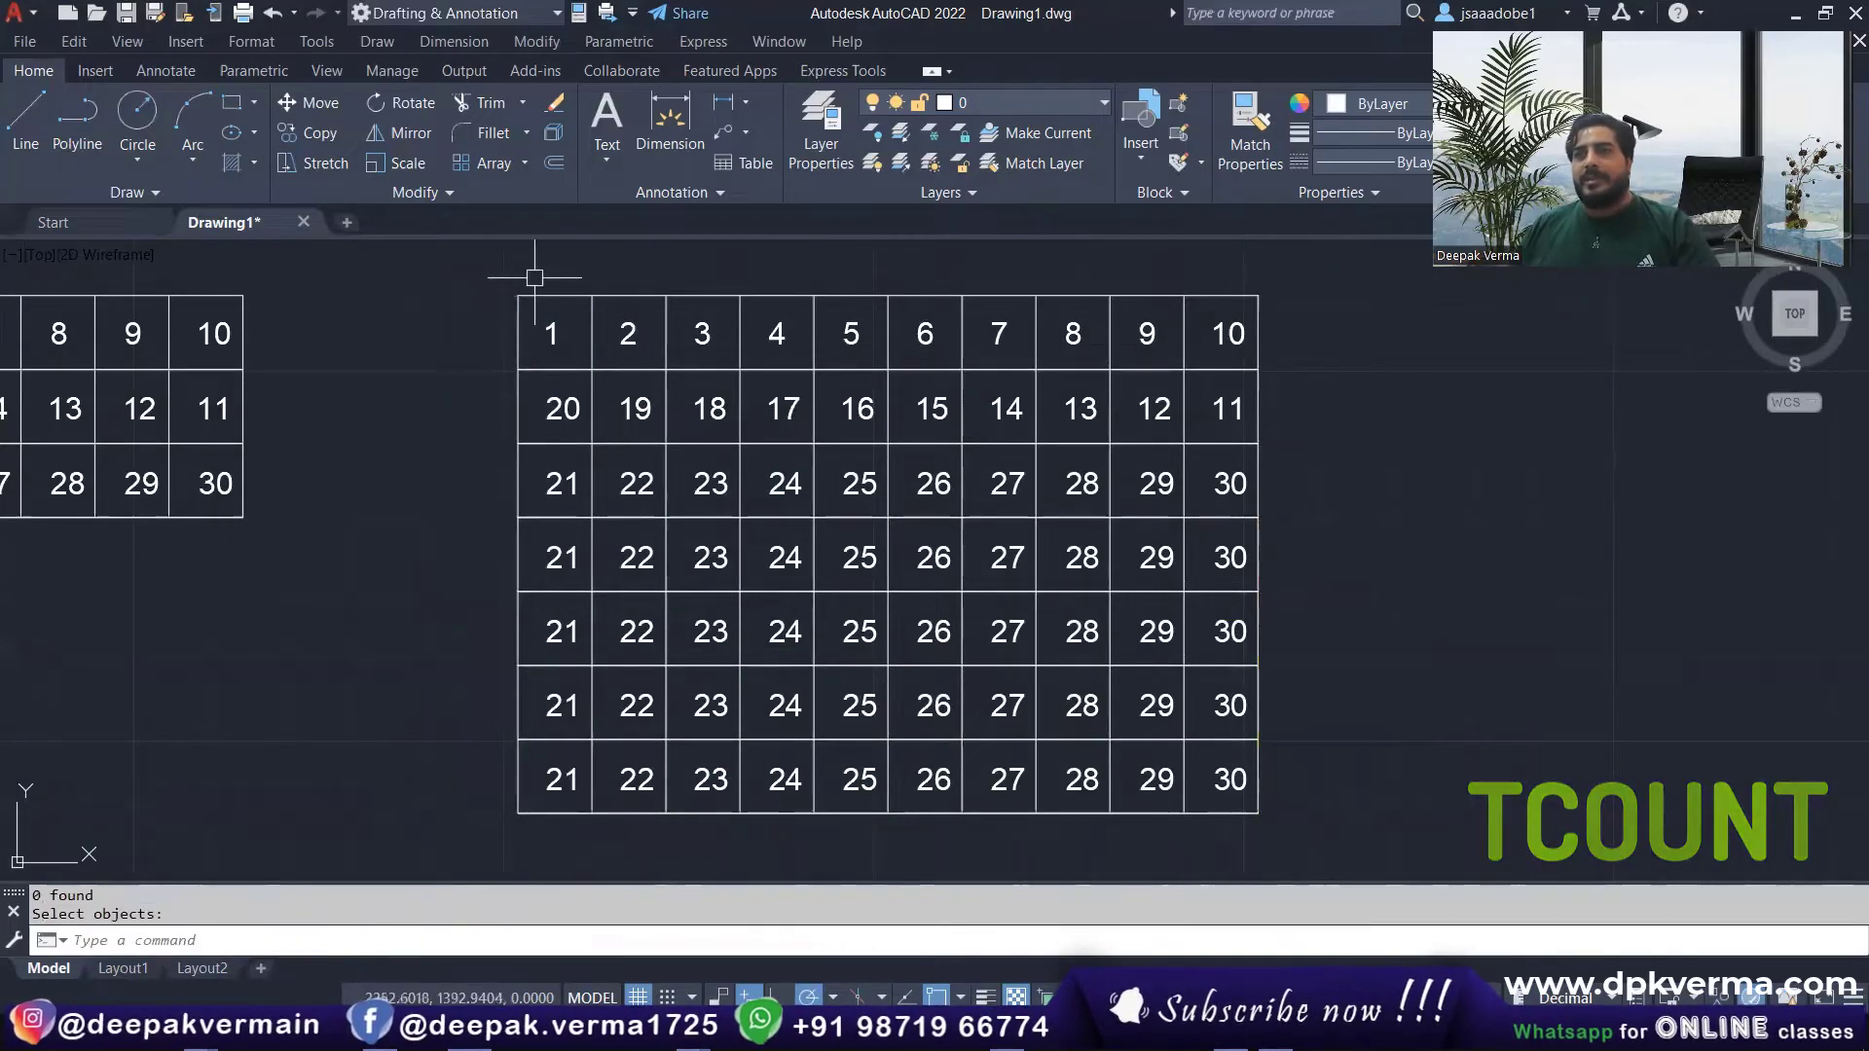
# Step: TCOUNT the seven first-column numbers by Y with start 2, increment 2, overwriting them
pyautogui.write('tco')
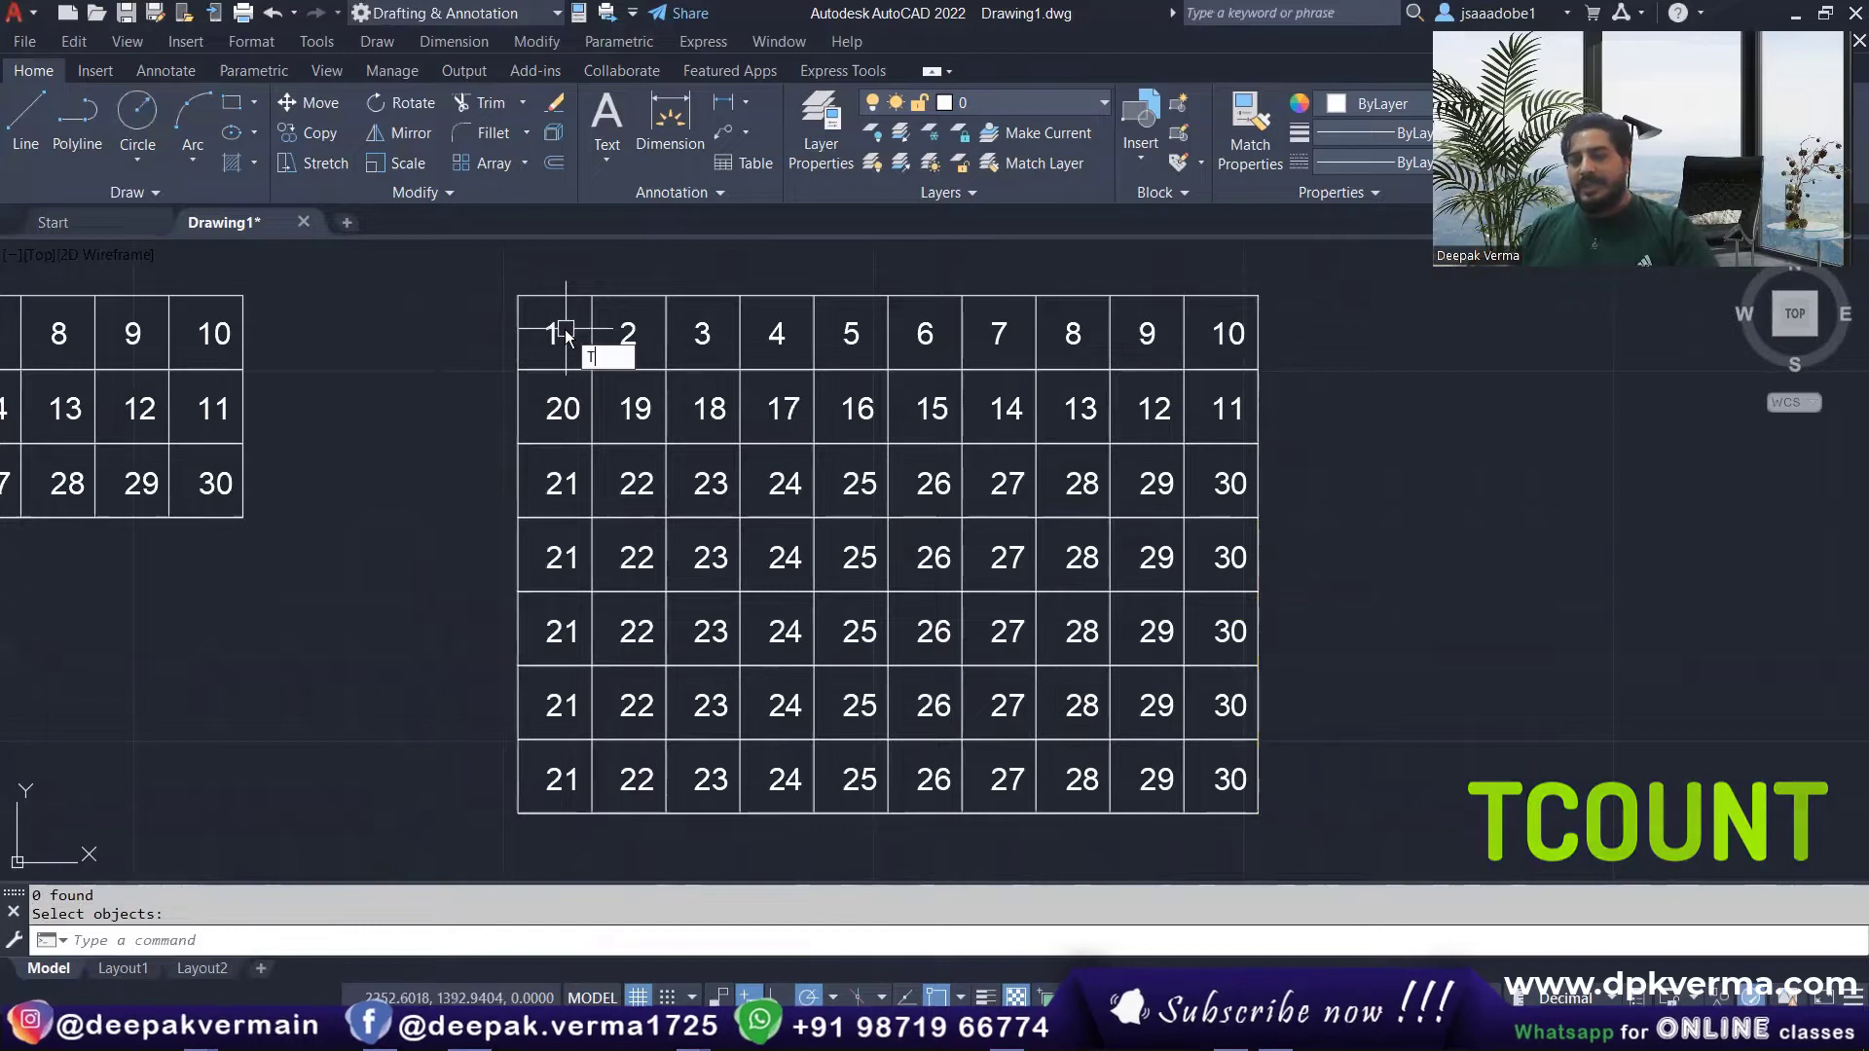
pyautogui.press('Return')
pyautogui.click(530, 279)
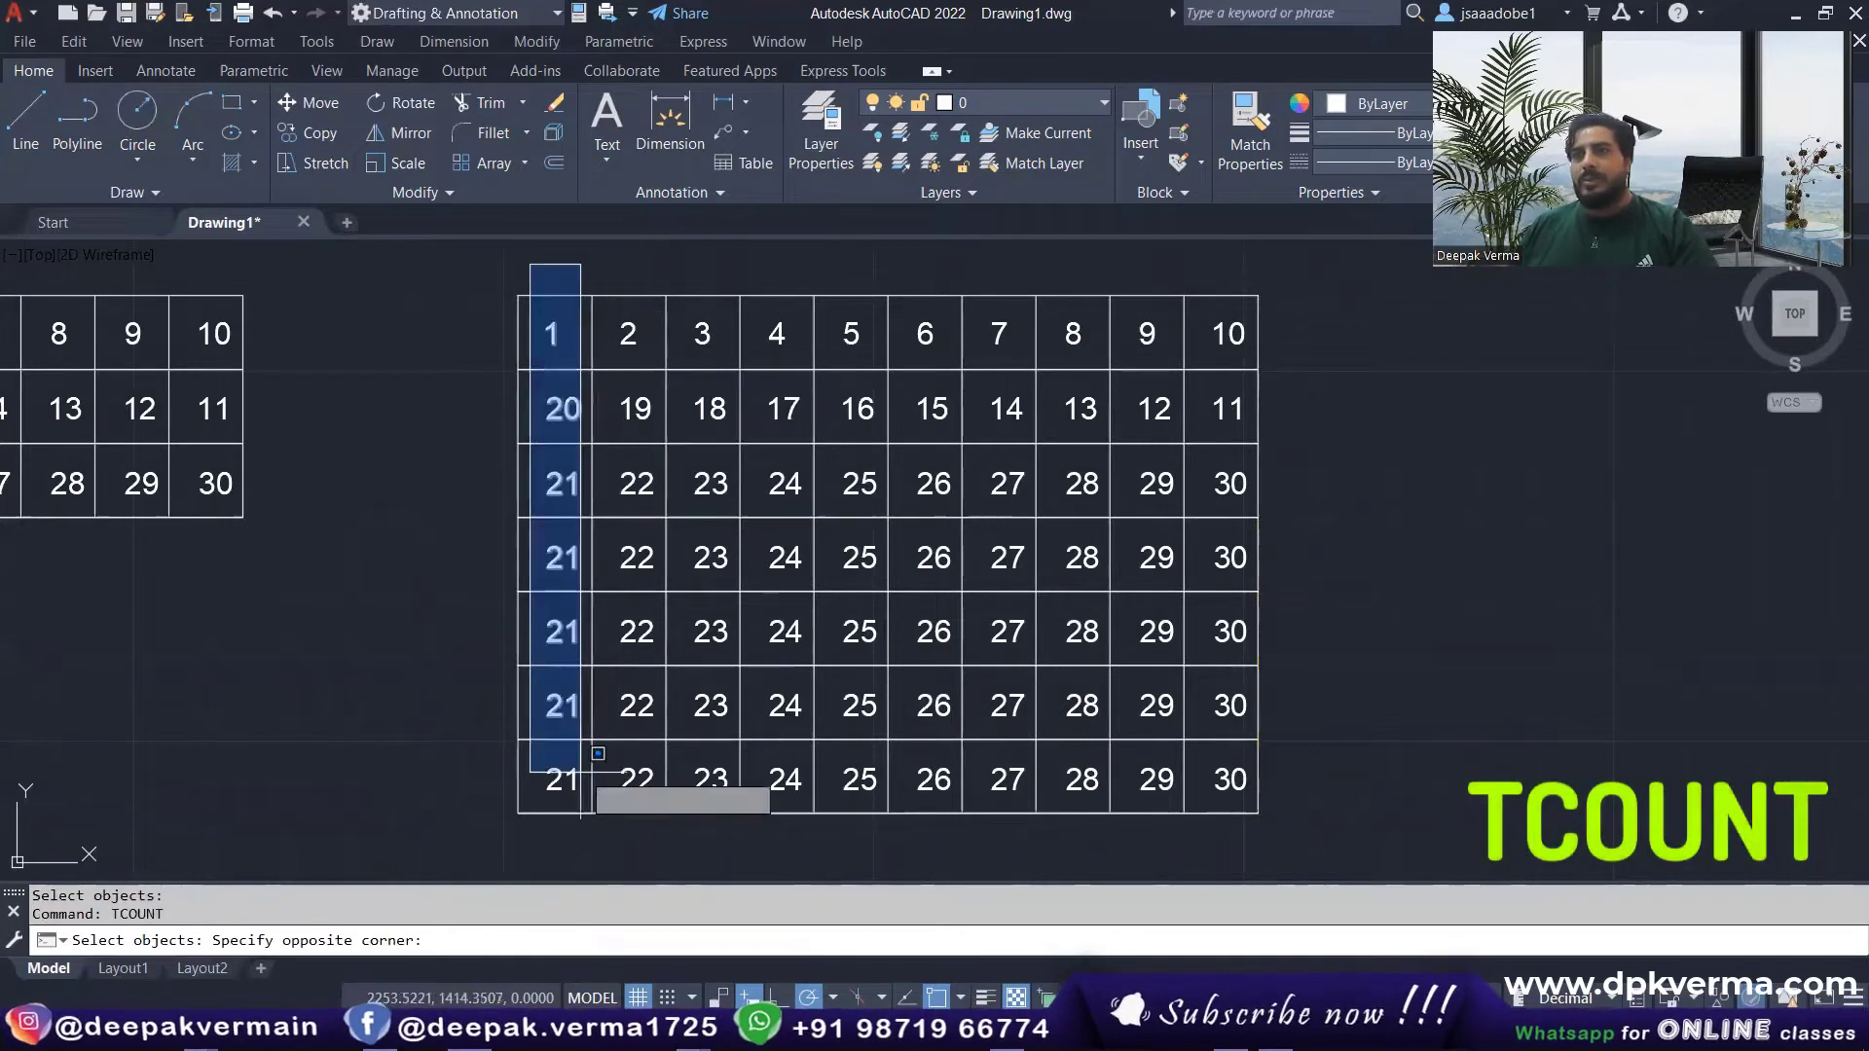
pyautogui.click(587, 804)
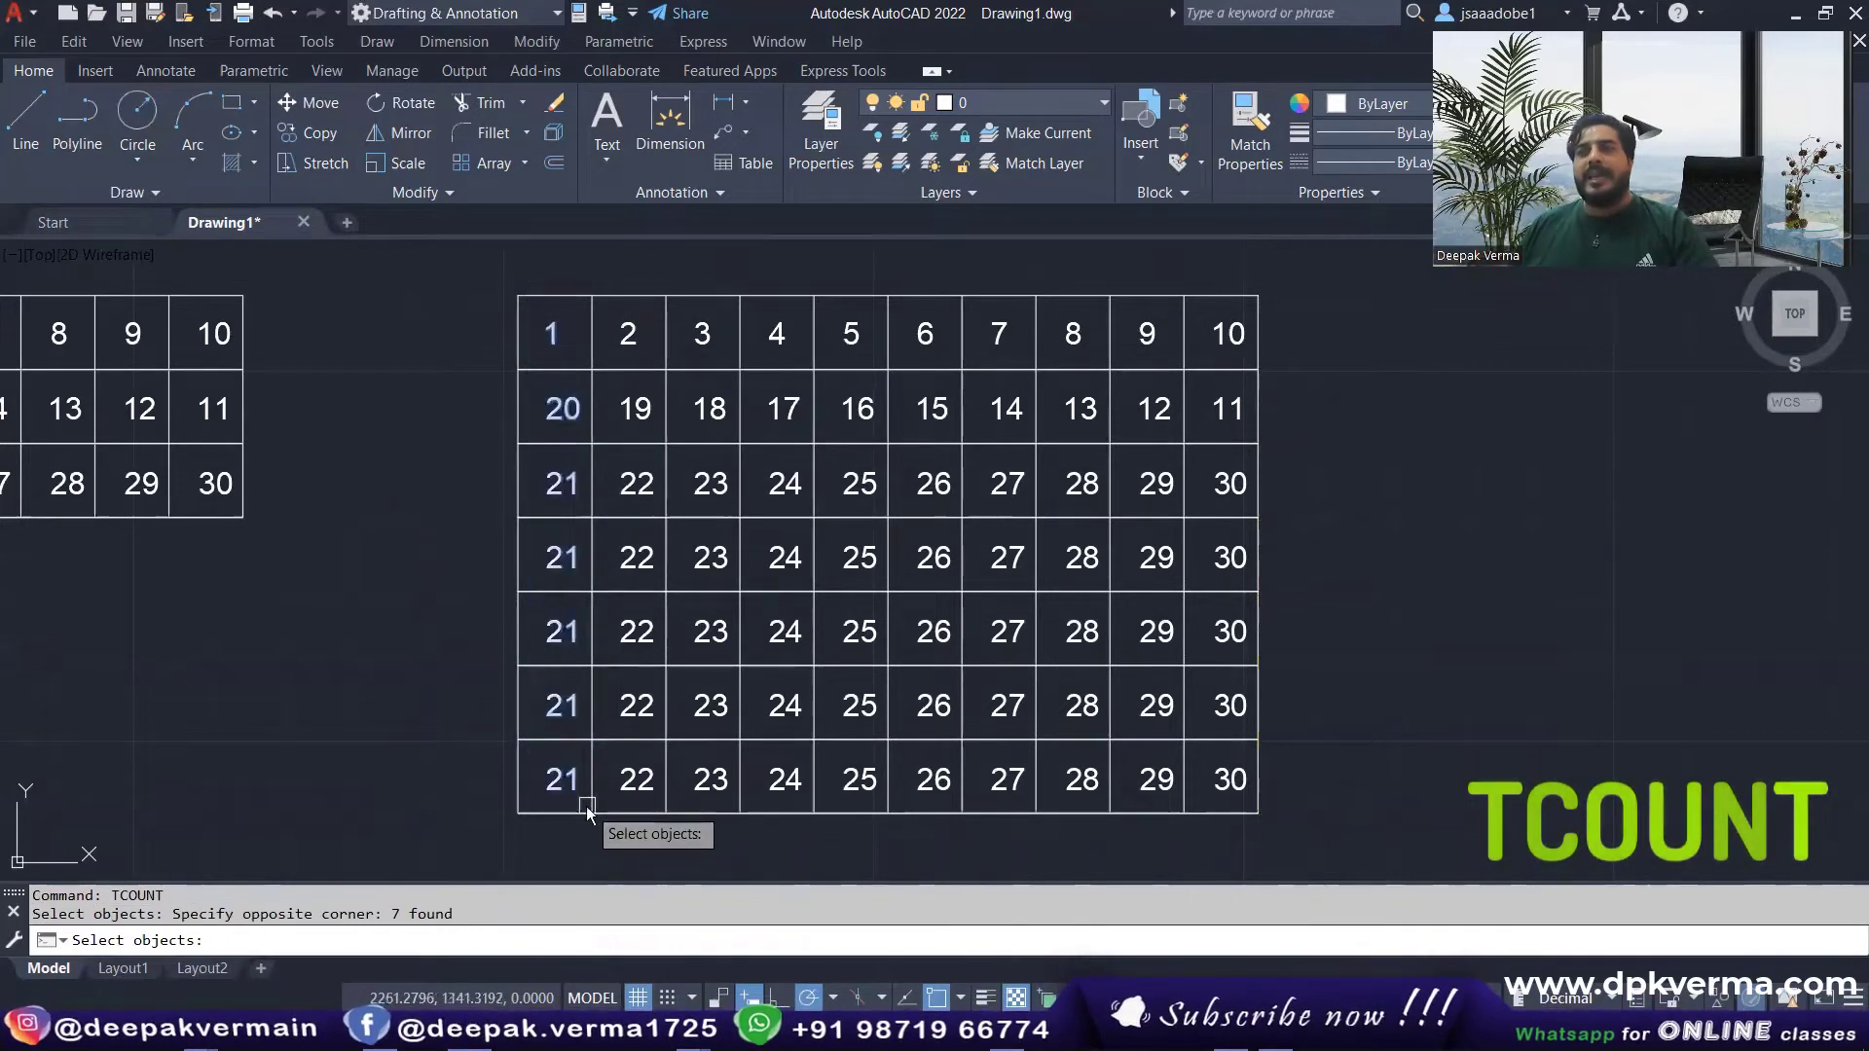
pyautogui.press('Return')
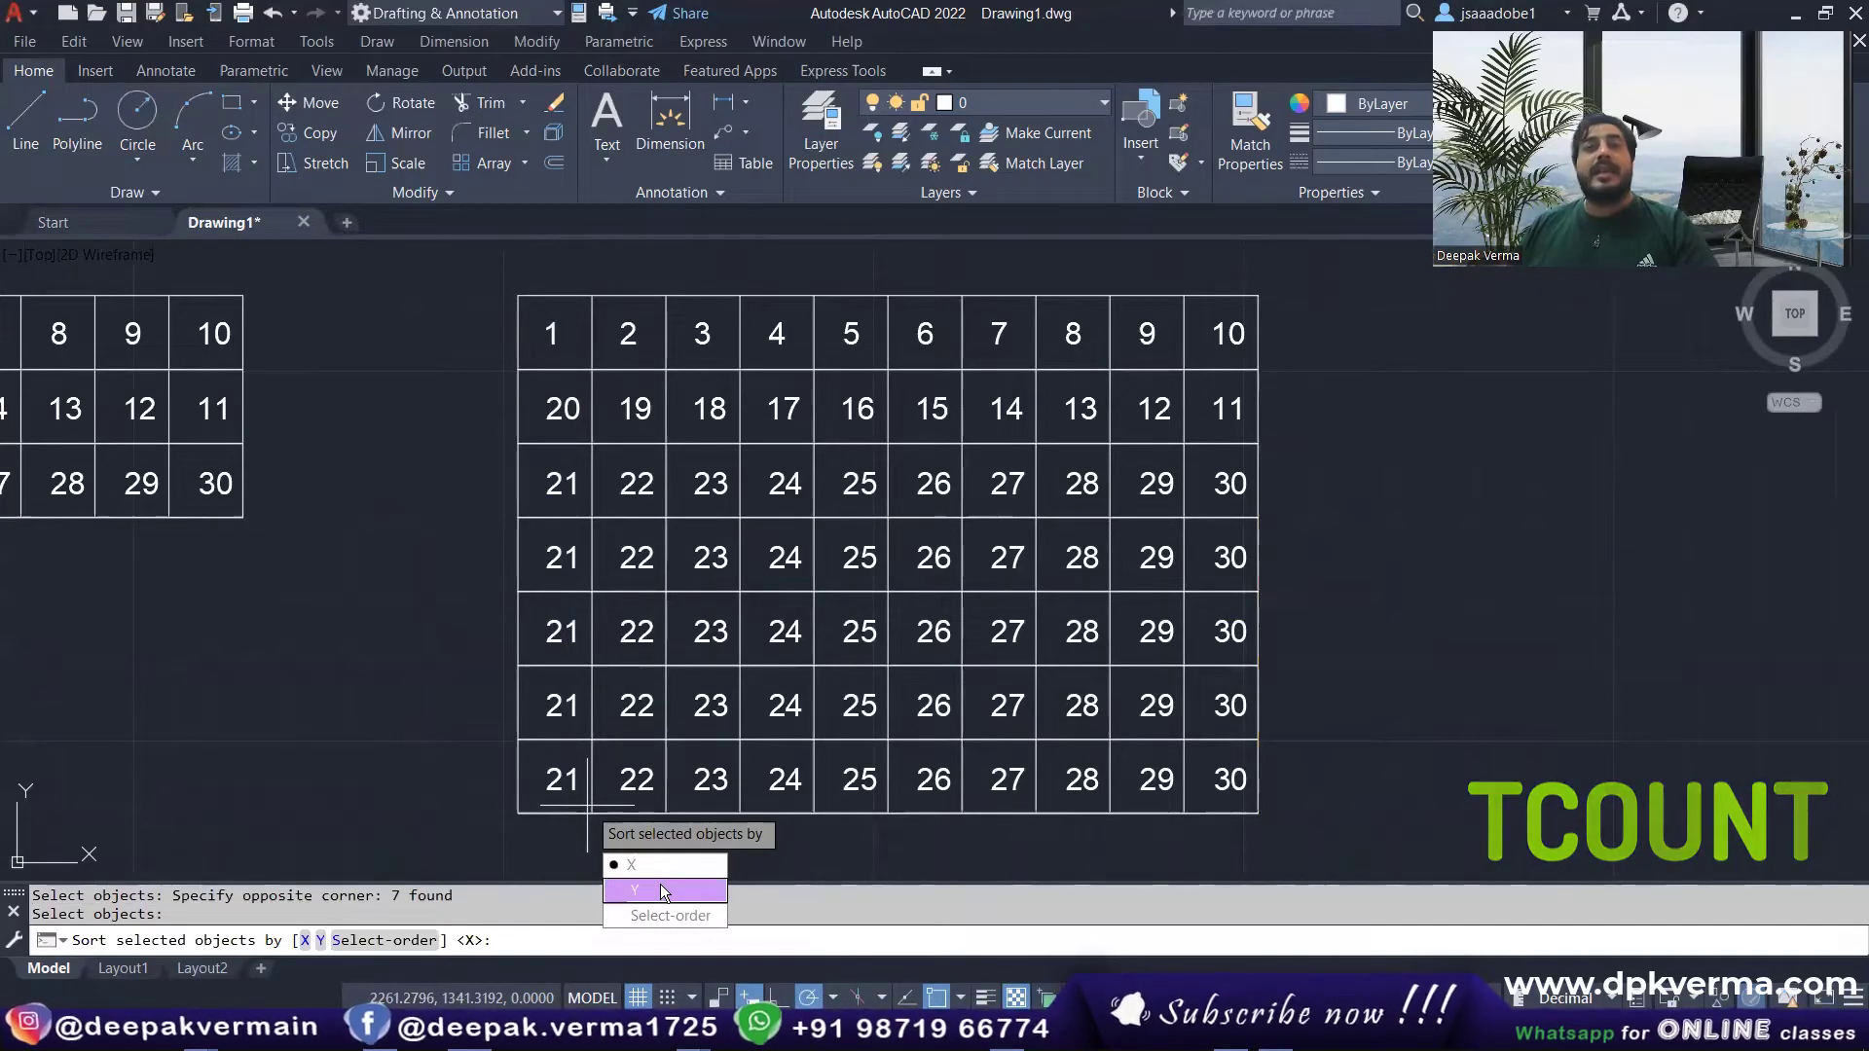
pyautogui.click(660, 888)
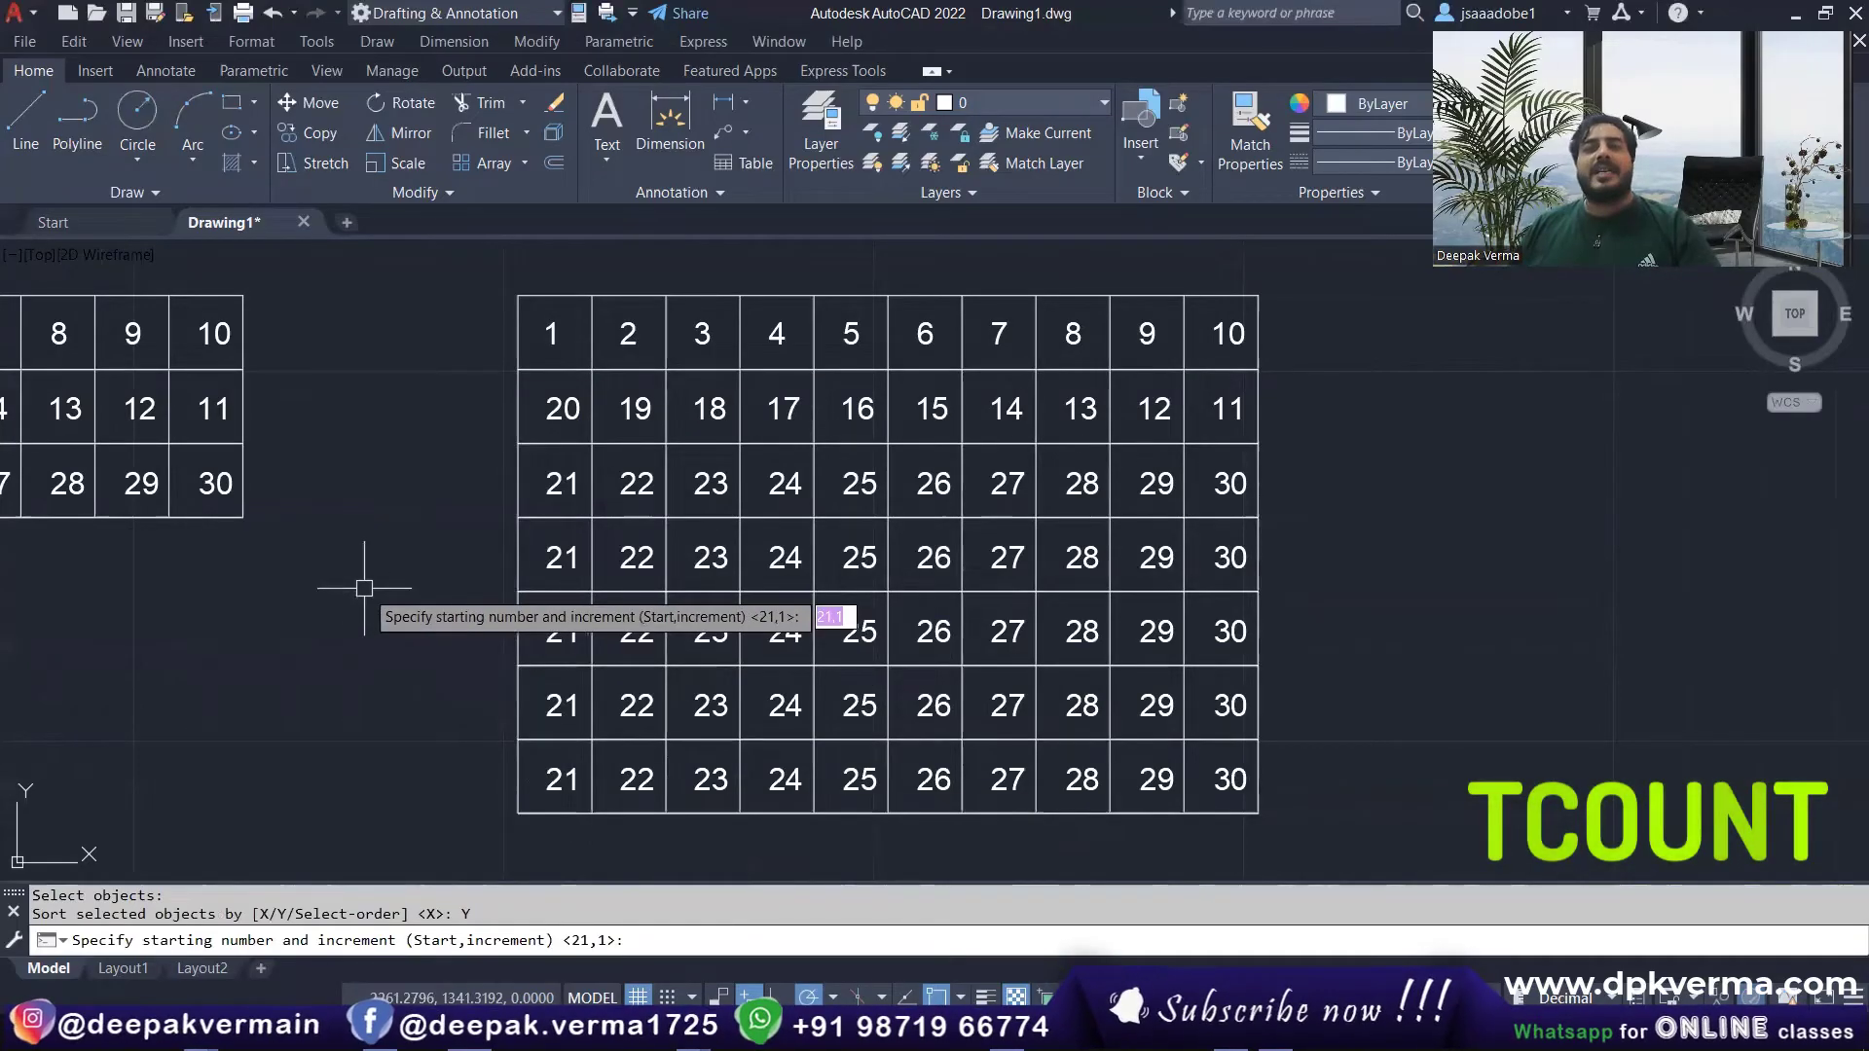
pyautogui.write('2')
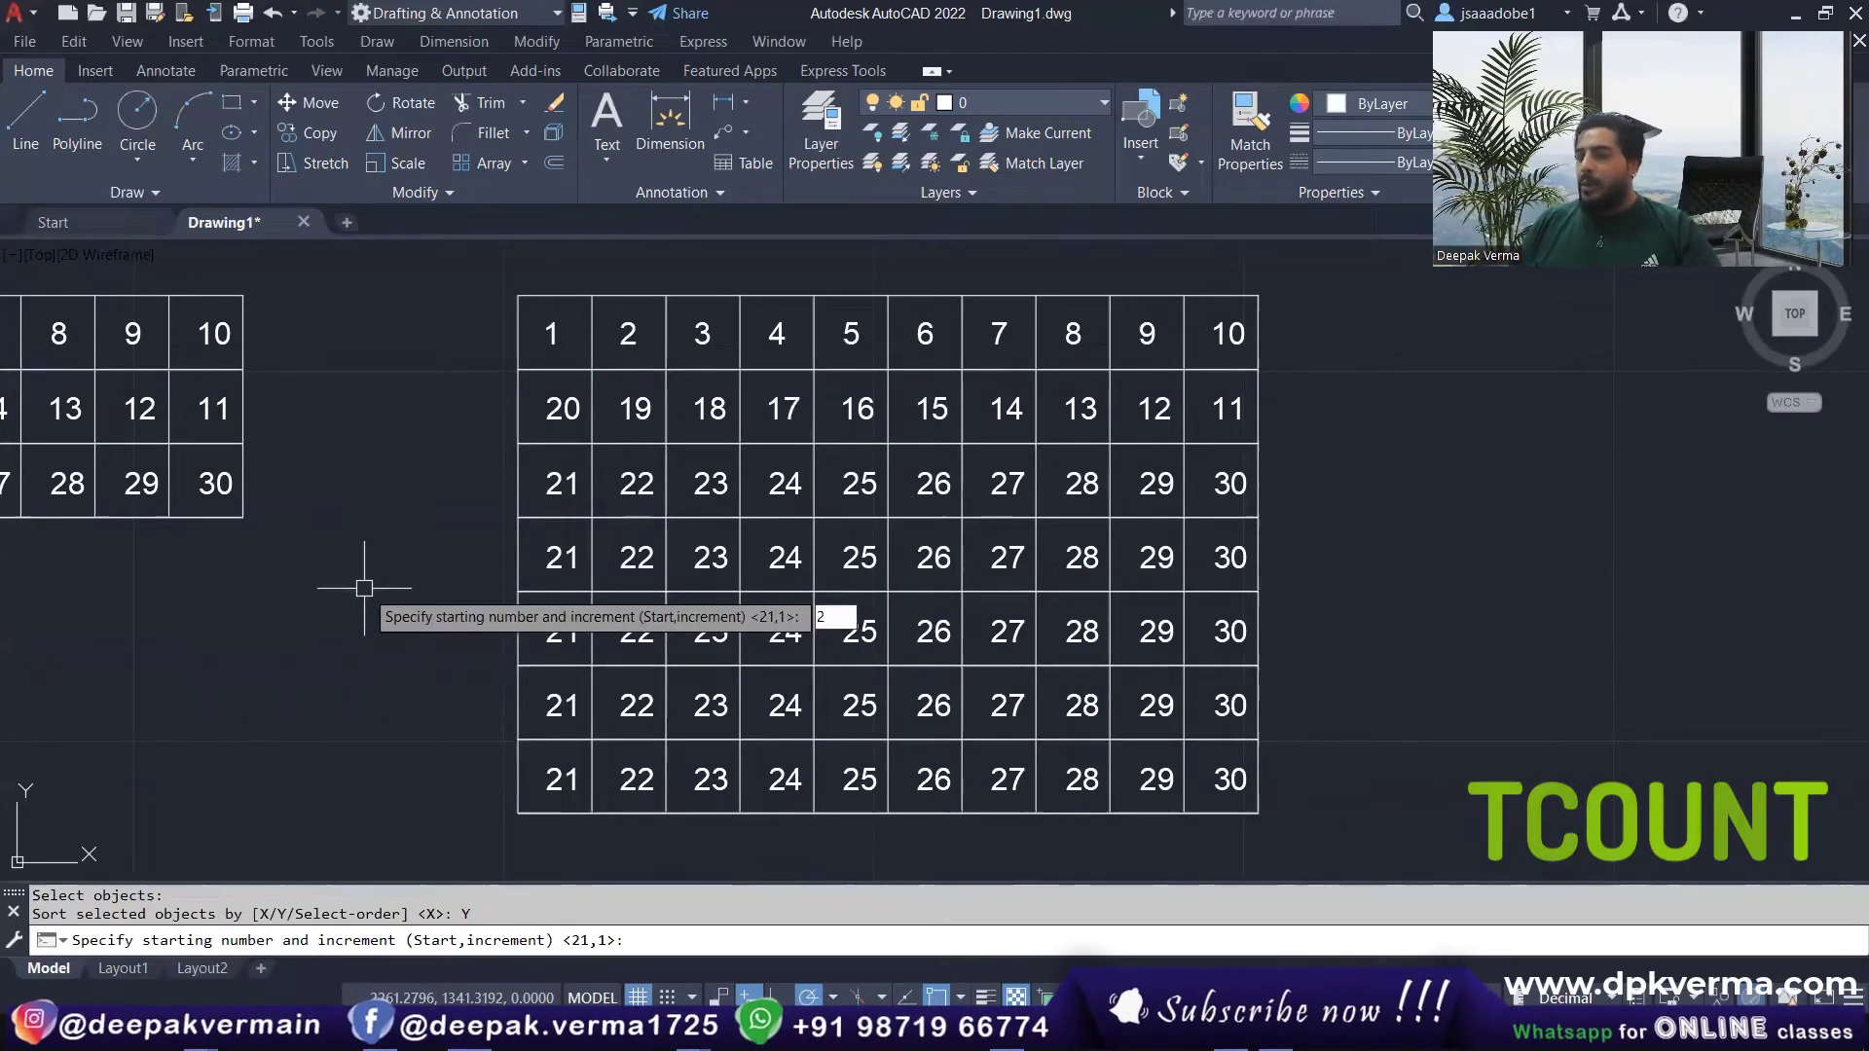
pyautogui.write(',2')
pyautogui.press('Return')
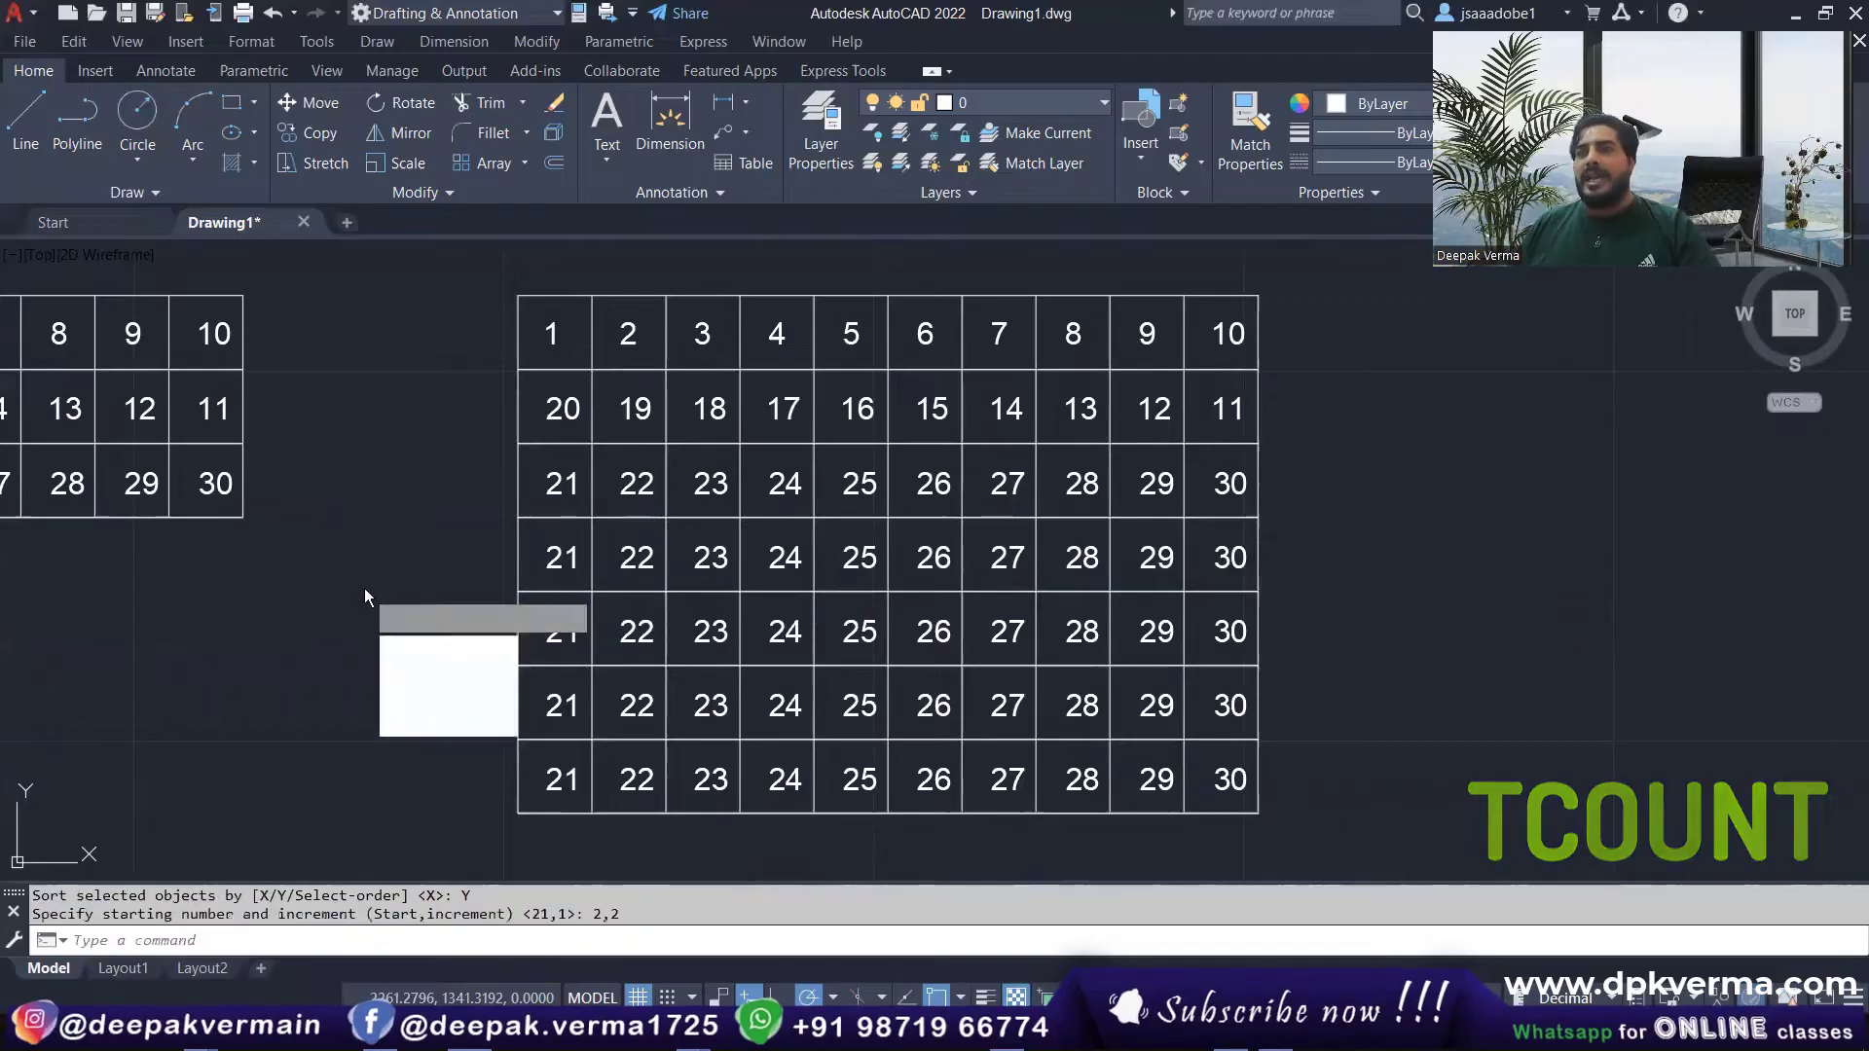
pyautogui.click(450, 646)
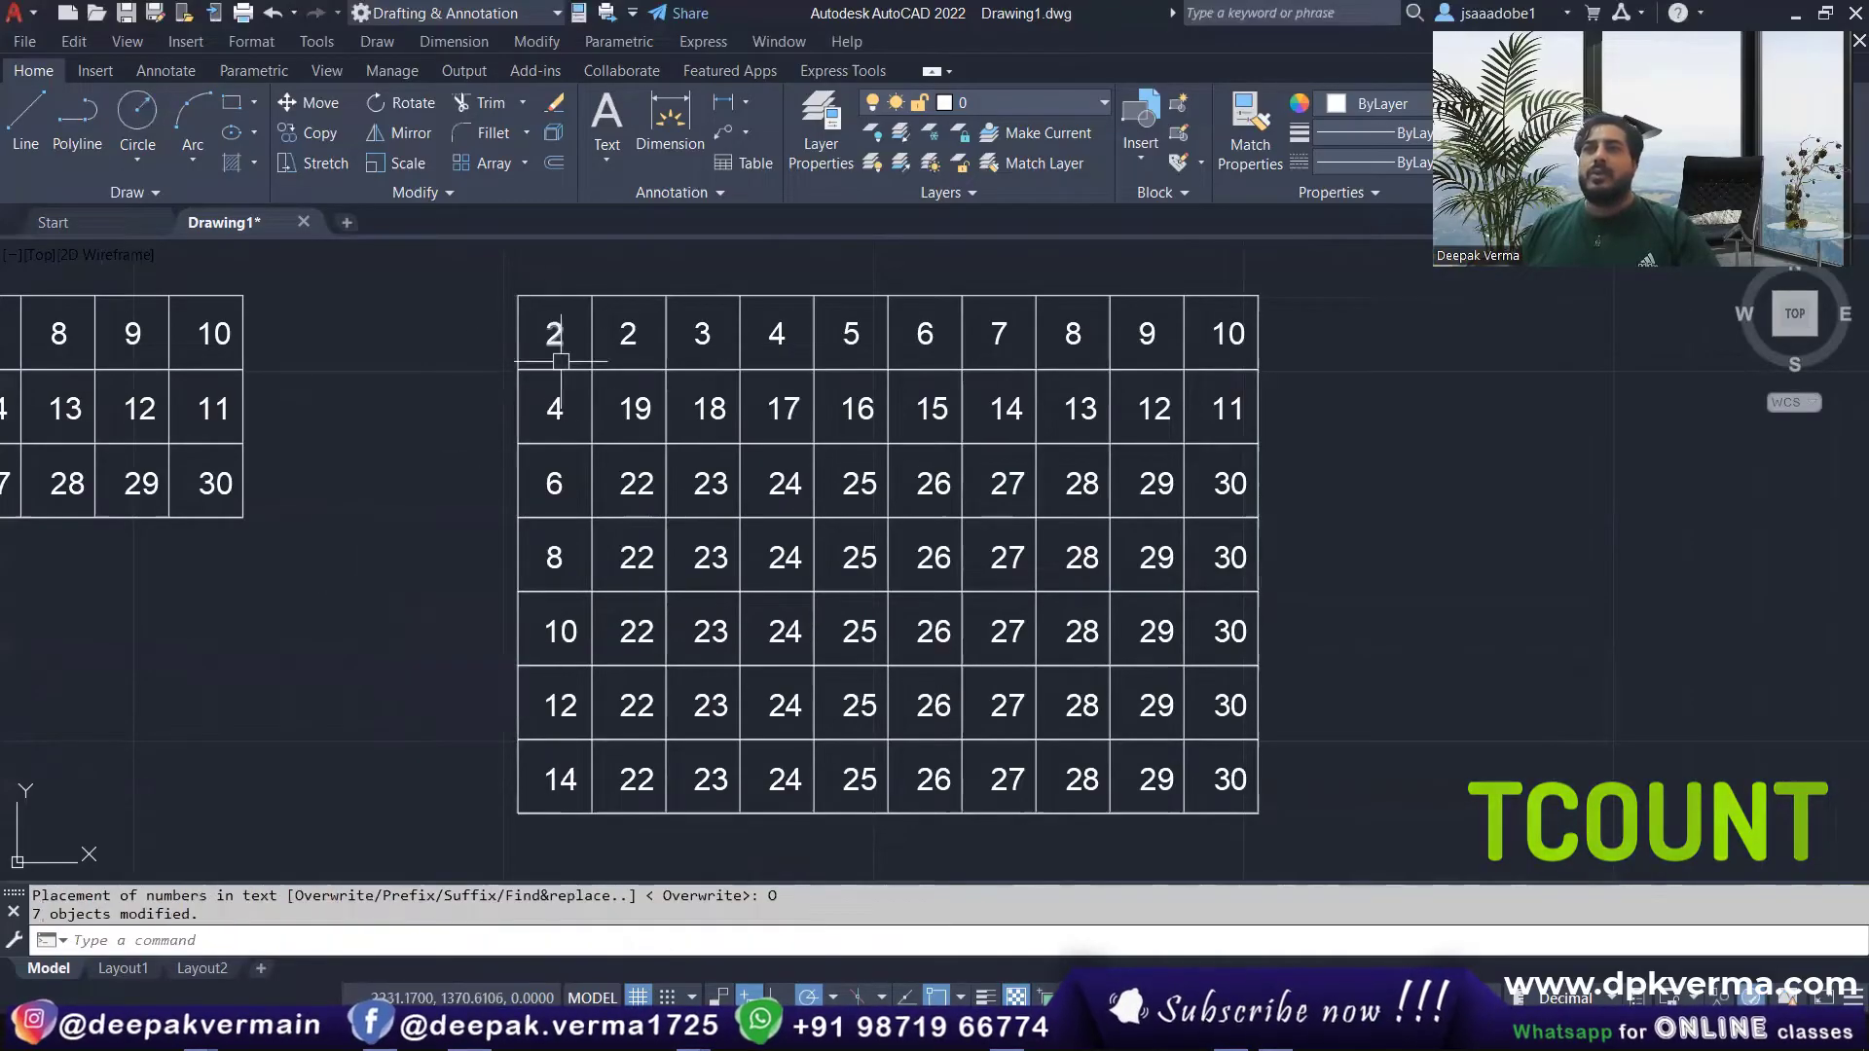
pyautogui.moveTo(560, 763); pyautogui.dragTo(548, 743, button='middle')
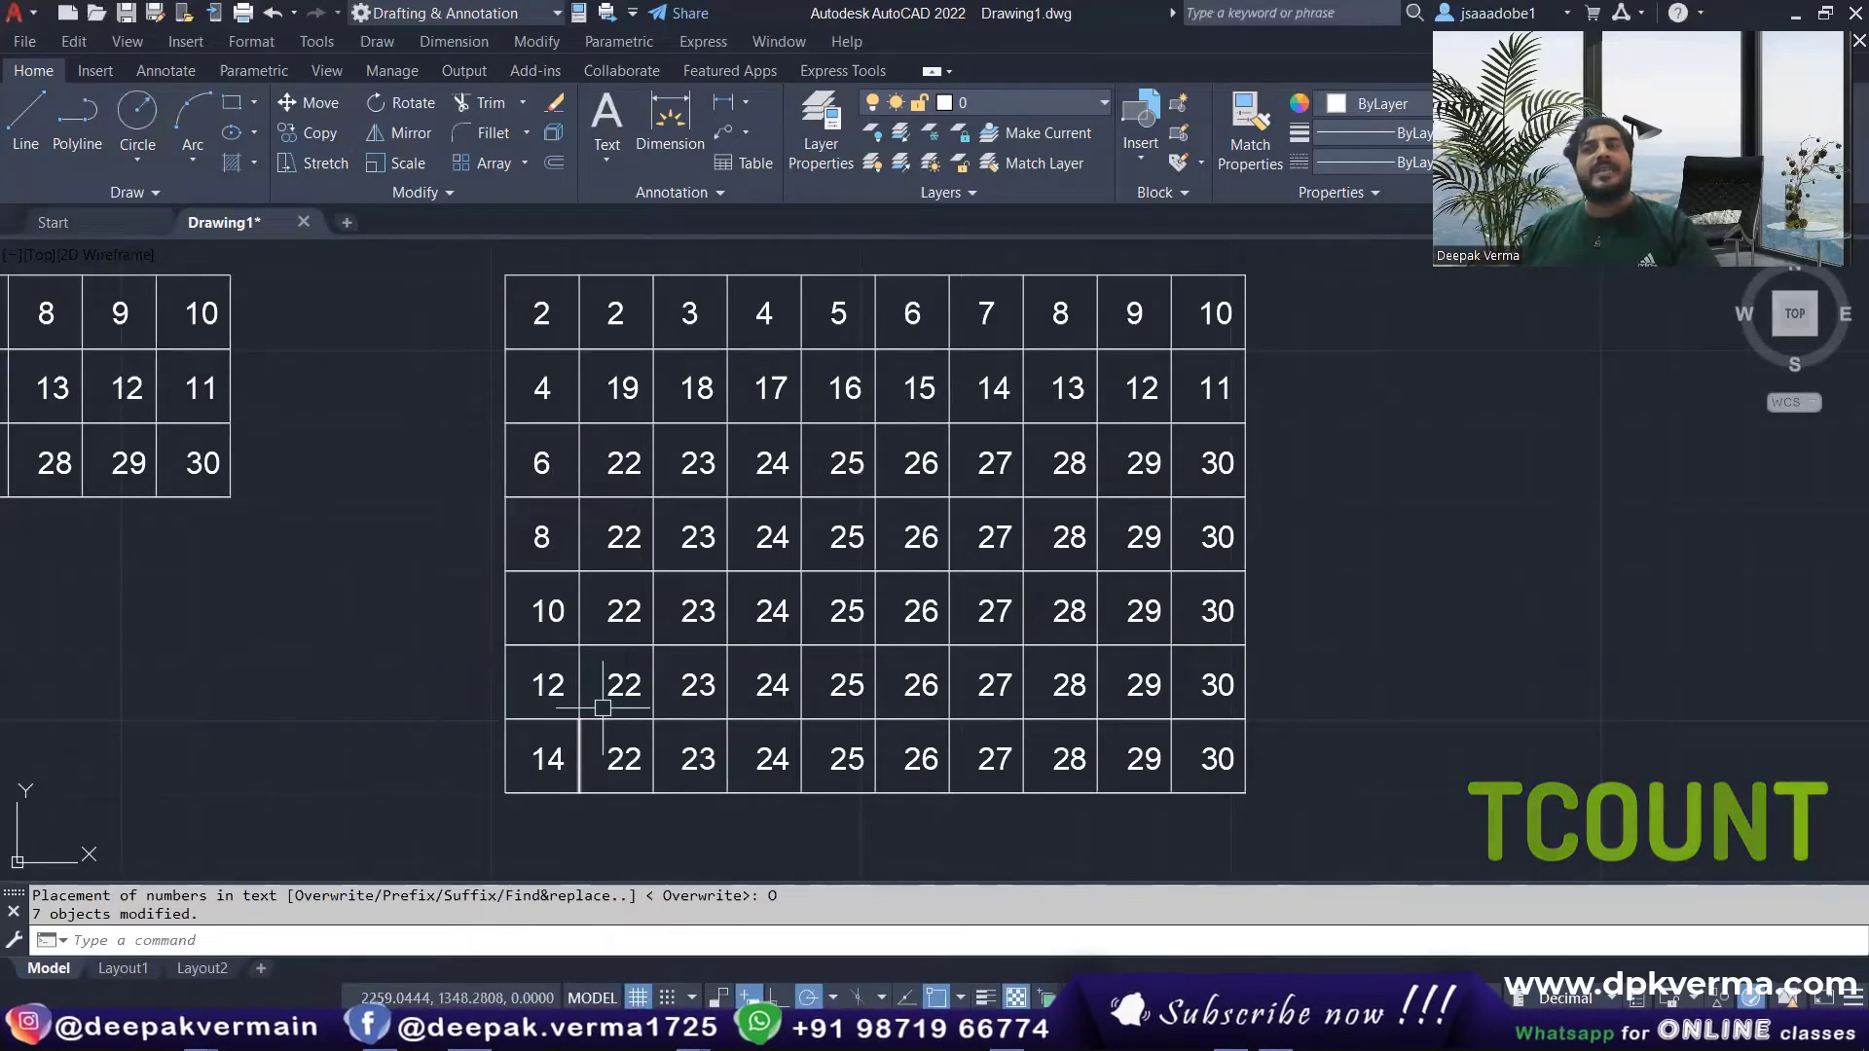
# Step: Window-select the second grid's top row of numbers and erase it
pyautogui.scroll(3, 527, 377)
pyautogui.scroll(-2, 527, 378)
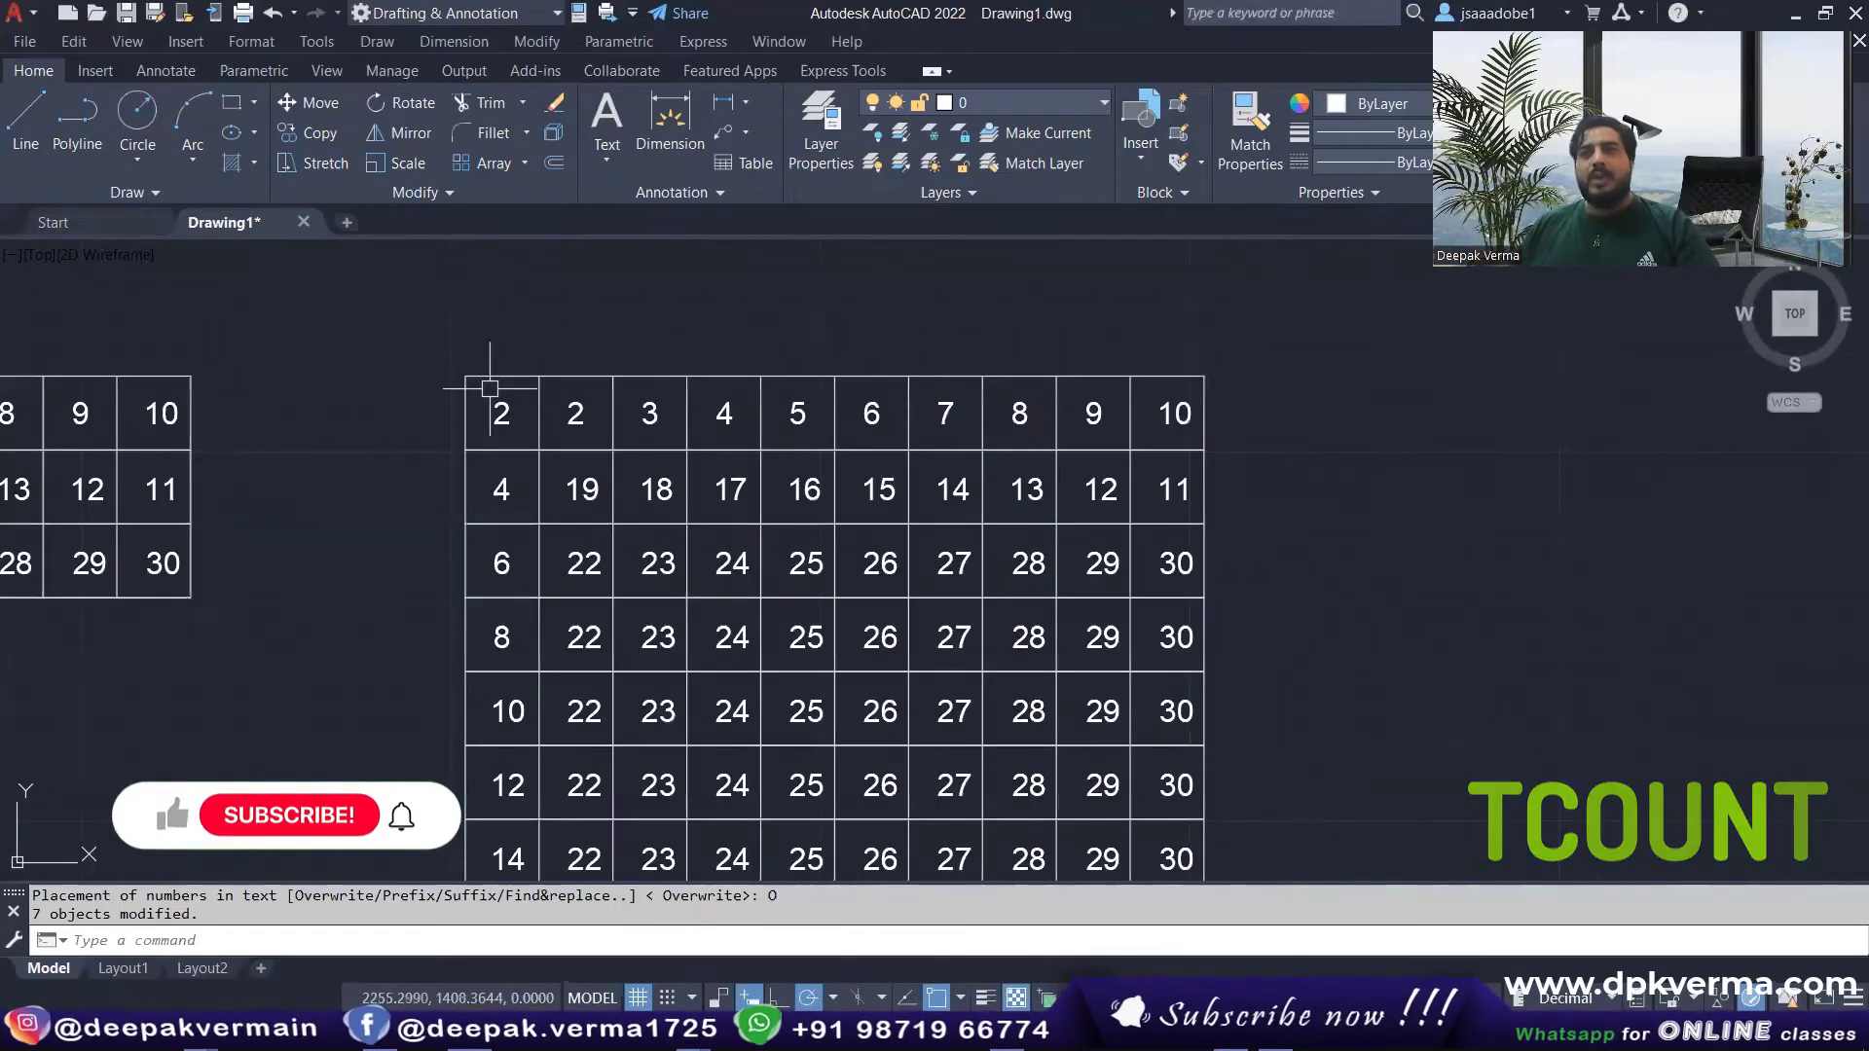
pyautogui.scroll(2, 476, 384)
pyautogui.scroll(-2, 496, 409)
pyautogui.scroll(2, 471, 367)
pyautogui.click(397, 304)
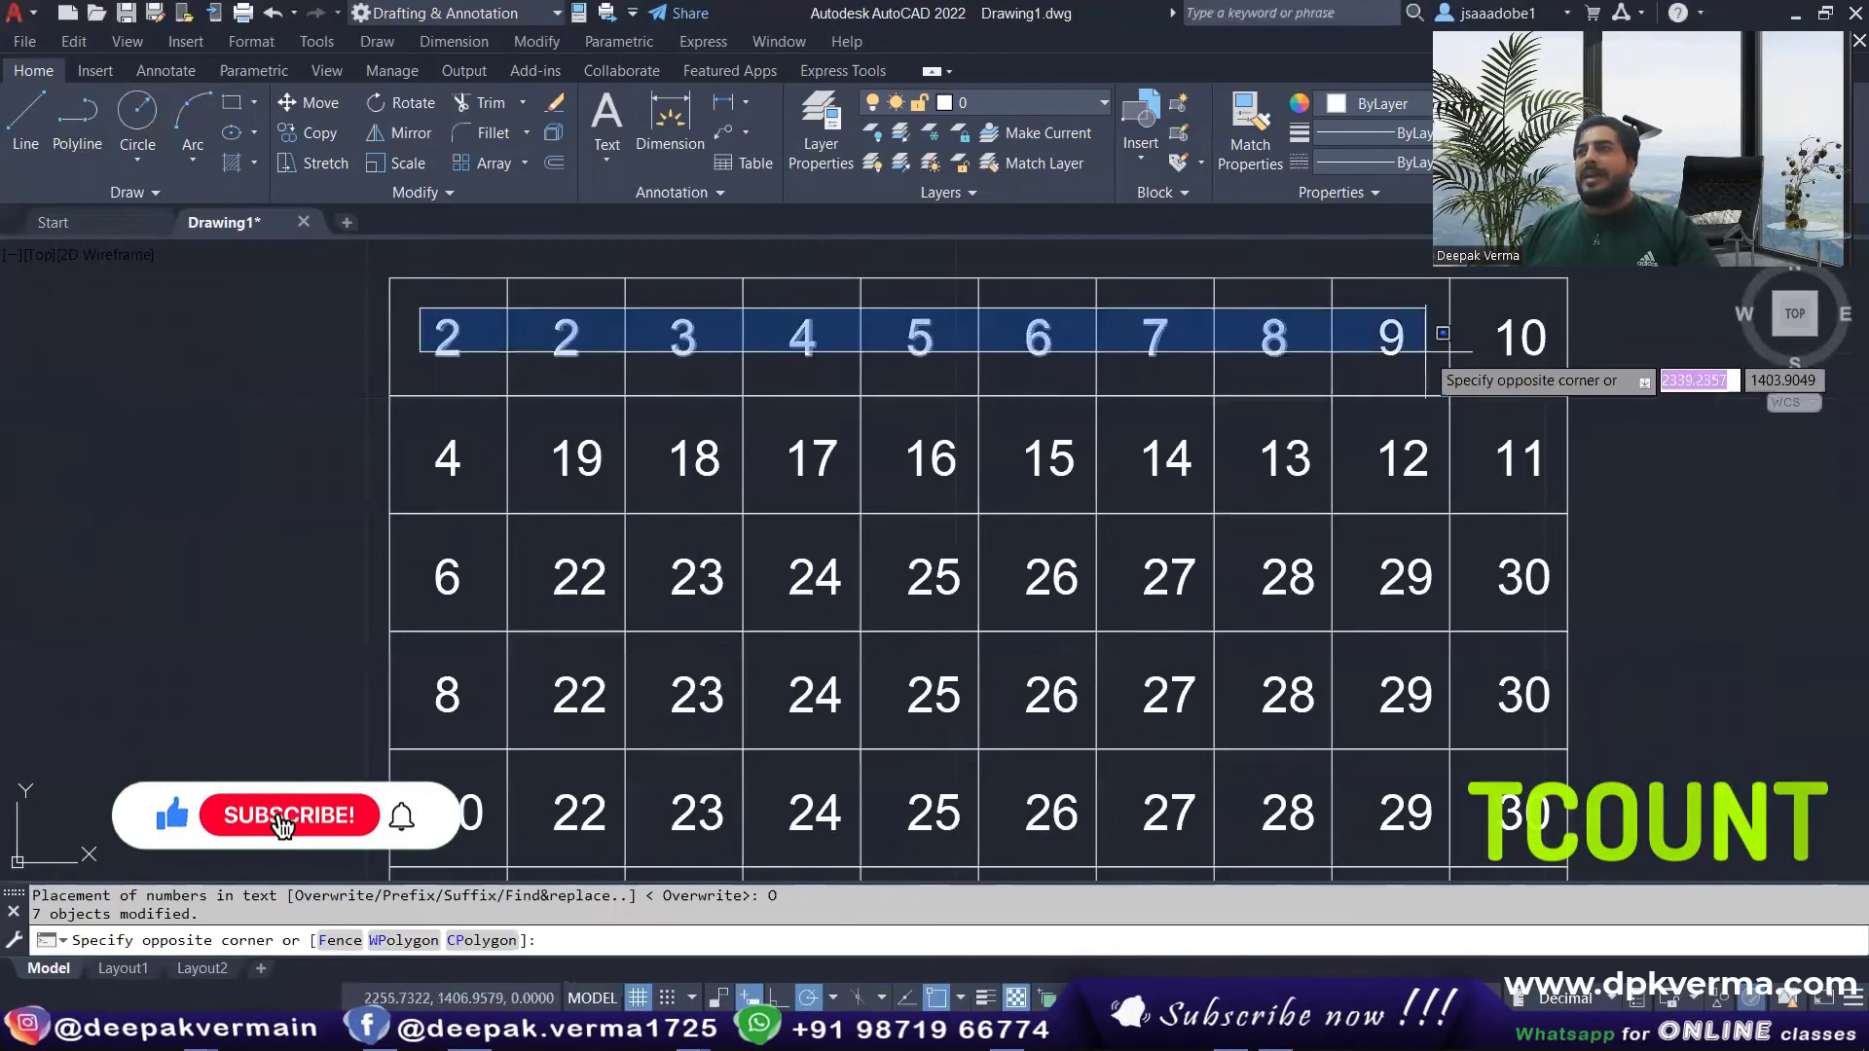
pyautogui.click(1554, 367)
pyautogui.moveTo(1527, 401); pyautogui.dragTo(1356, 405, button='middle')
pyautogui.write('e')
pyautogui.press('Return')
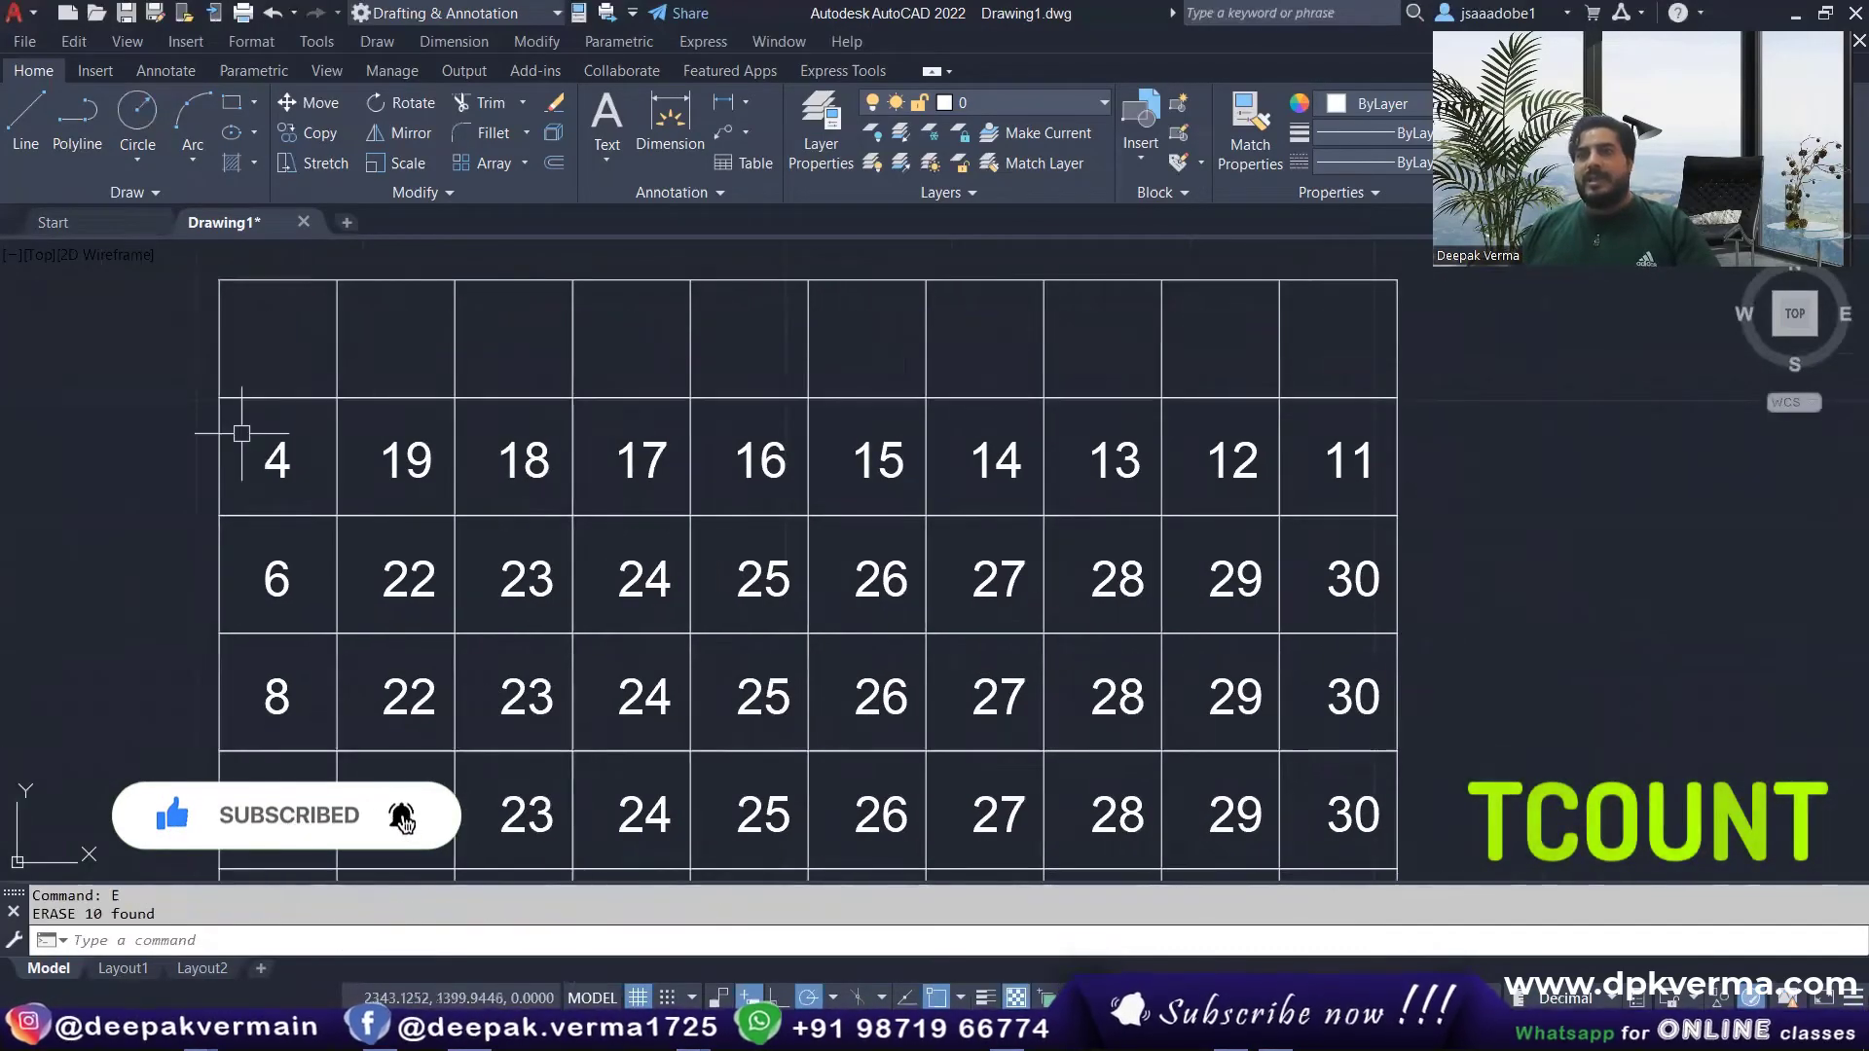
# Step: Erase the number rows beginning with 4, 6 and 8
pyautogui.click(172, 418)
pyautogui.click(1446, 493)
pyautogui.write('e')
pyautogui.press('Return')
pyautogui.moveTo(1261, 577); pyautogui.dragTo(1270, 476, button='middle')
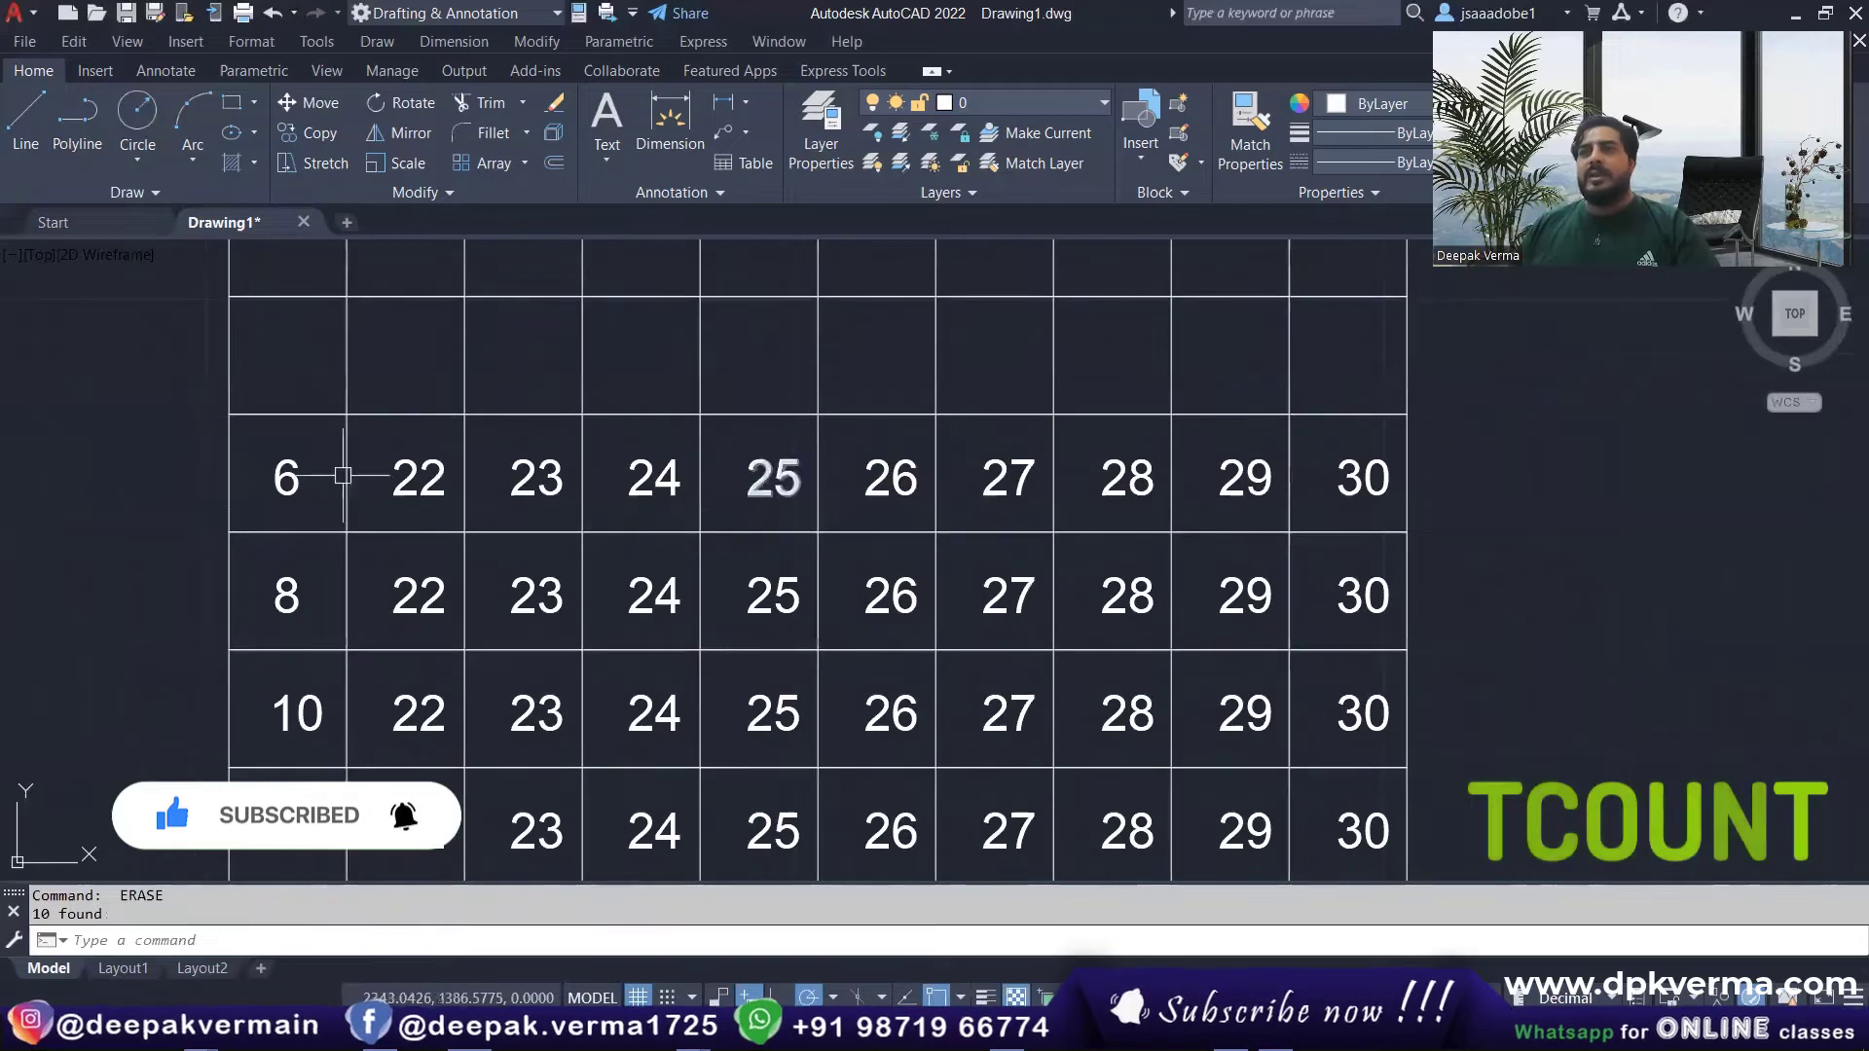
pyautogui.click(169, 432)
pyautogui.click(1502, 511)
pyautogui.write('e')
pyautogui.press('Return')
pyautogui.moveTo(985, 643); pyautogui.dragTo(984, 576, button='middle')
pyautogui.click(132, 467)
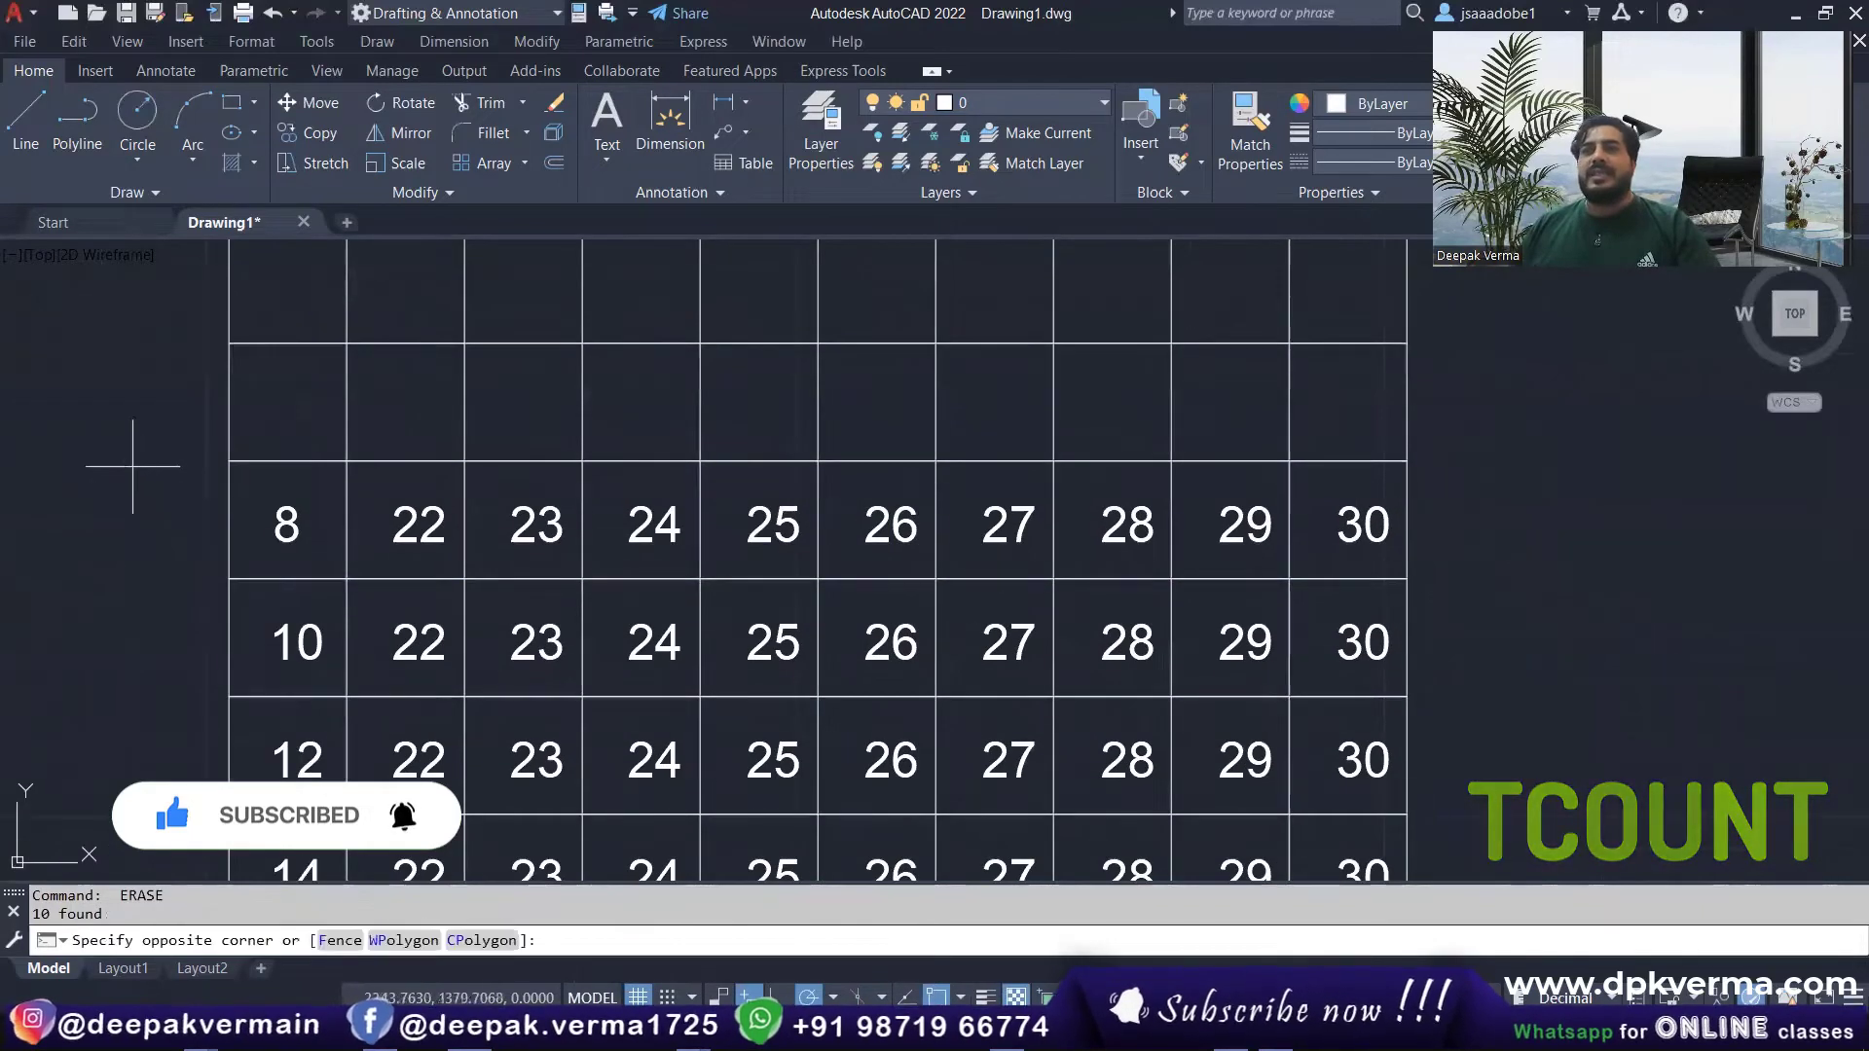
pyautogui.click(1515, 544)
pyautogui.press('e')
pyautogui.press('Return')
# Step: Erase the rows beginning with 10, 12 and 14, leaving the grid empty
pyautogui.moveTo(1162, 719); pyautogui.dragTo(1162, 593, button='middle')
pyautogui.click(188, 468)
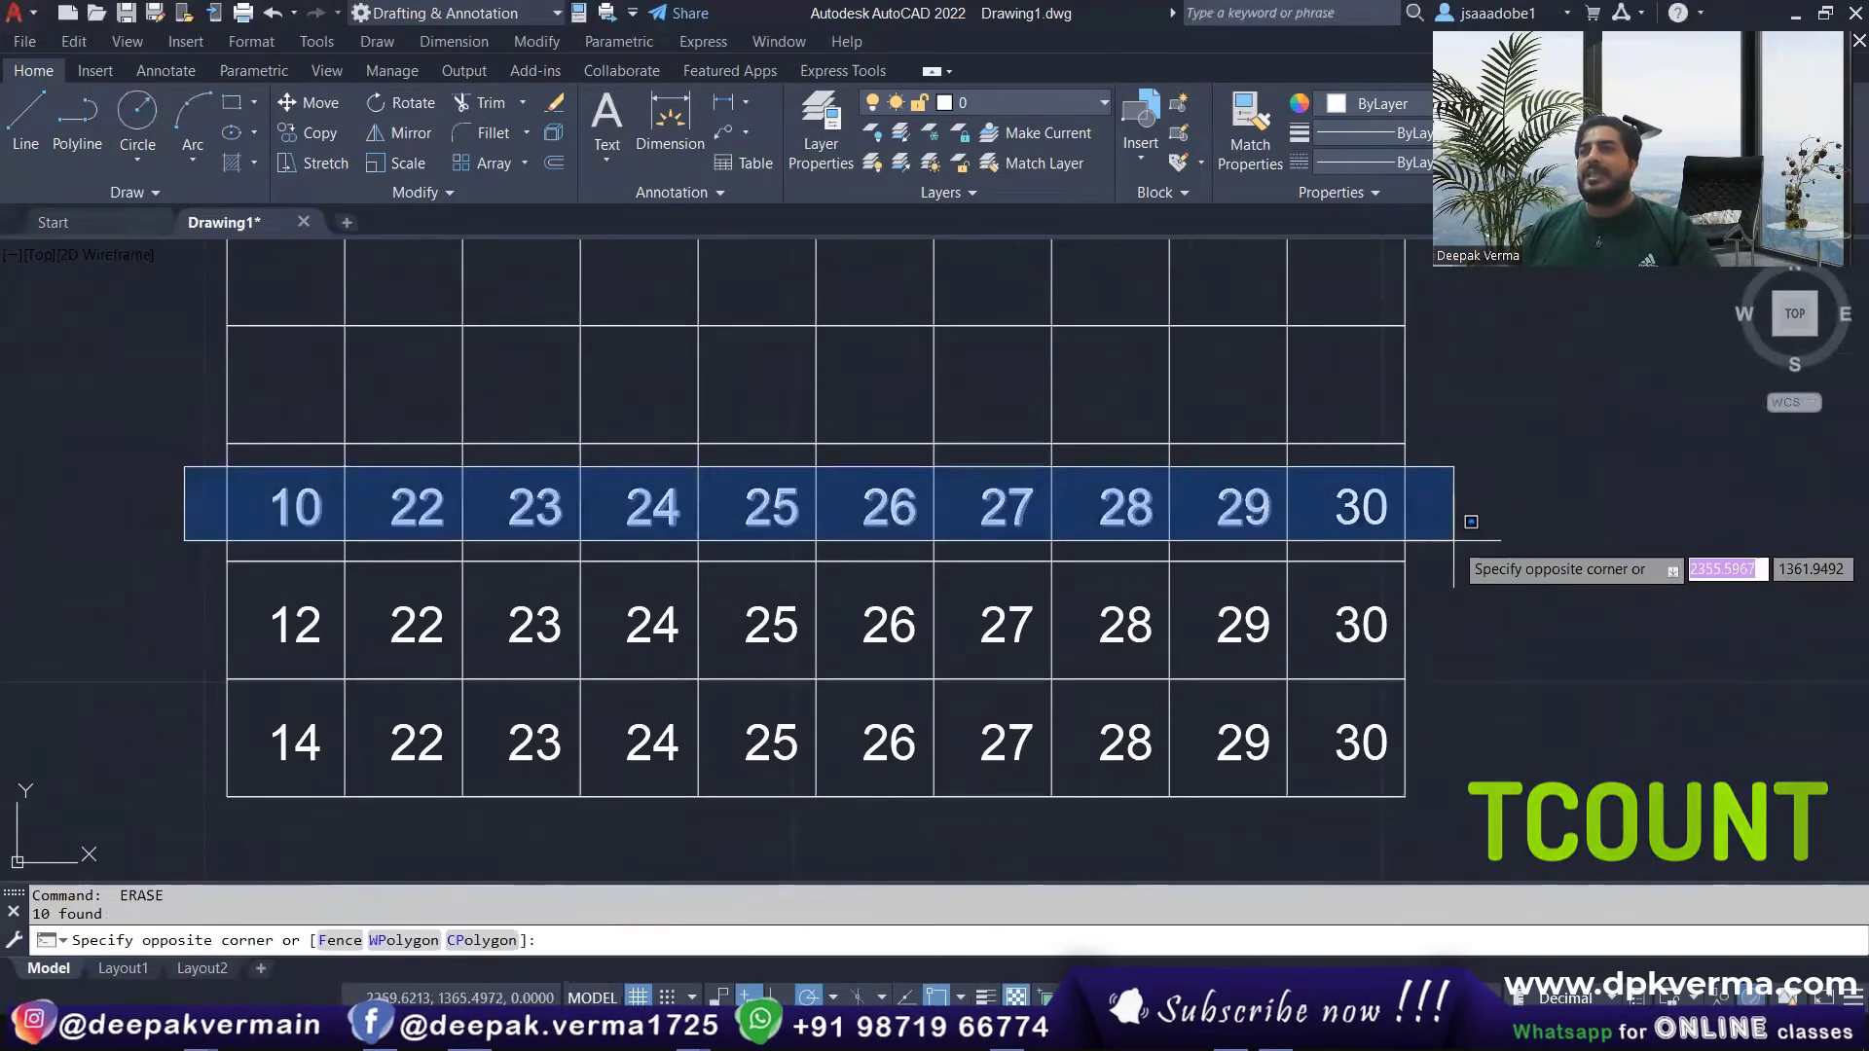
pyautogui.click(1462, 526)
pyautogui.press('e')
pyautogui.press('Return')
pyautogui.click(166, 597)
pyautogui.click(1512, 647)
pyautogui.press('e')
pyautogui.press('Return')
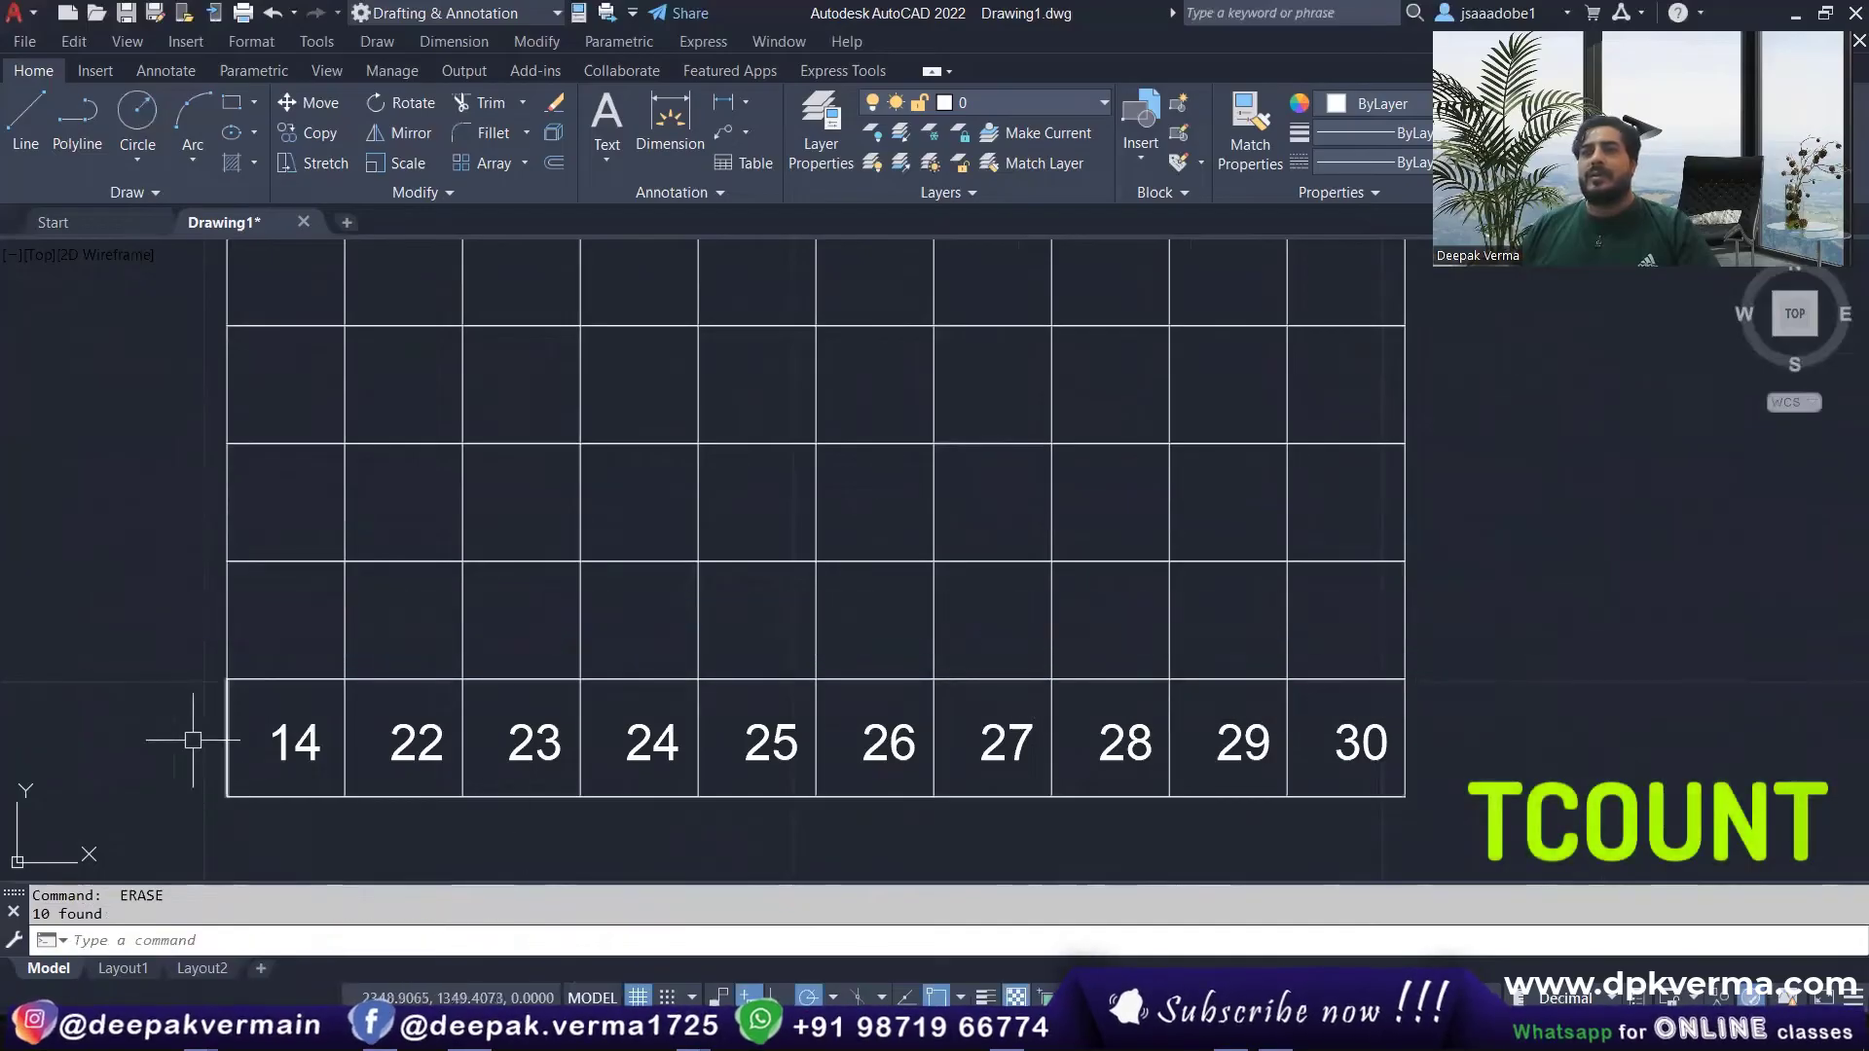
pyautogui.click(156, 693)
pyautogui.click(1506, 779)
pyautogui.press('e')
pyautogui.press('Return')
pyautogui.moveTo(413, 419); pyautogui.dragTo(606, 426, button='middle')
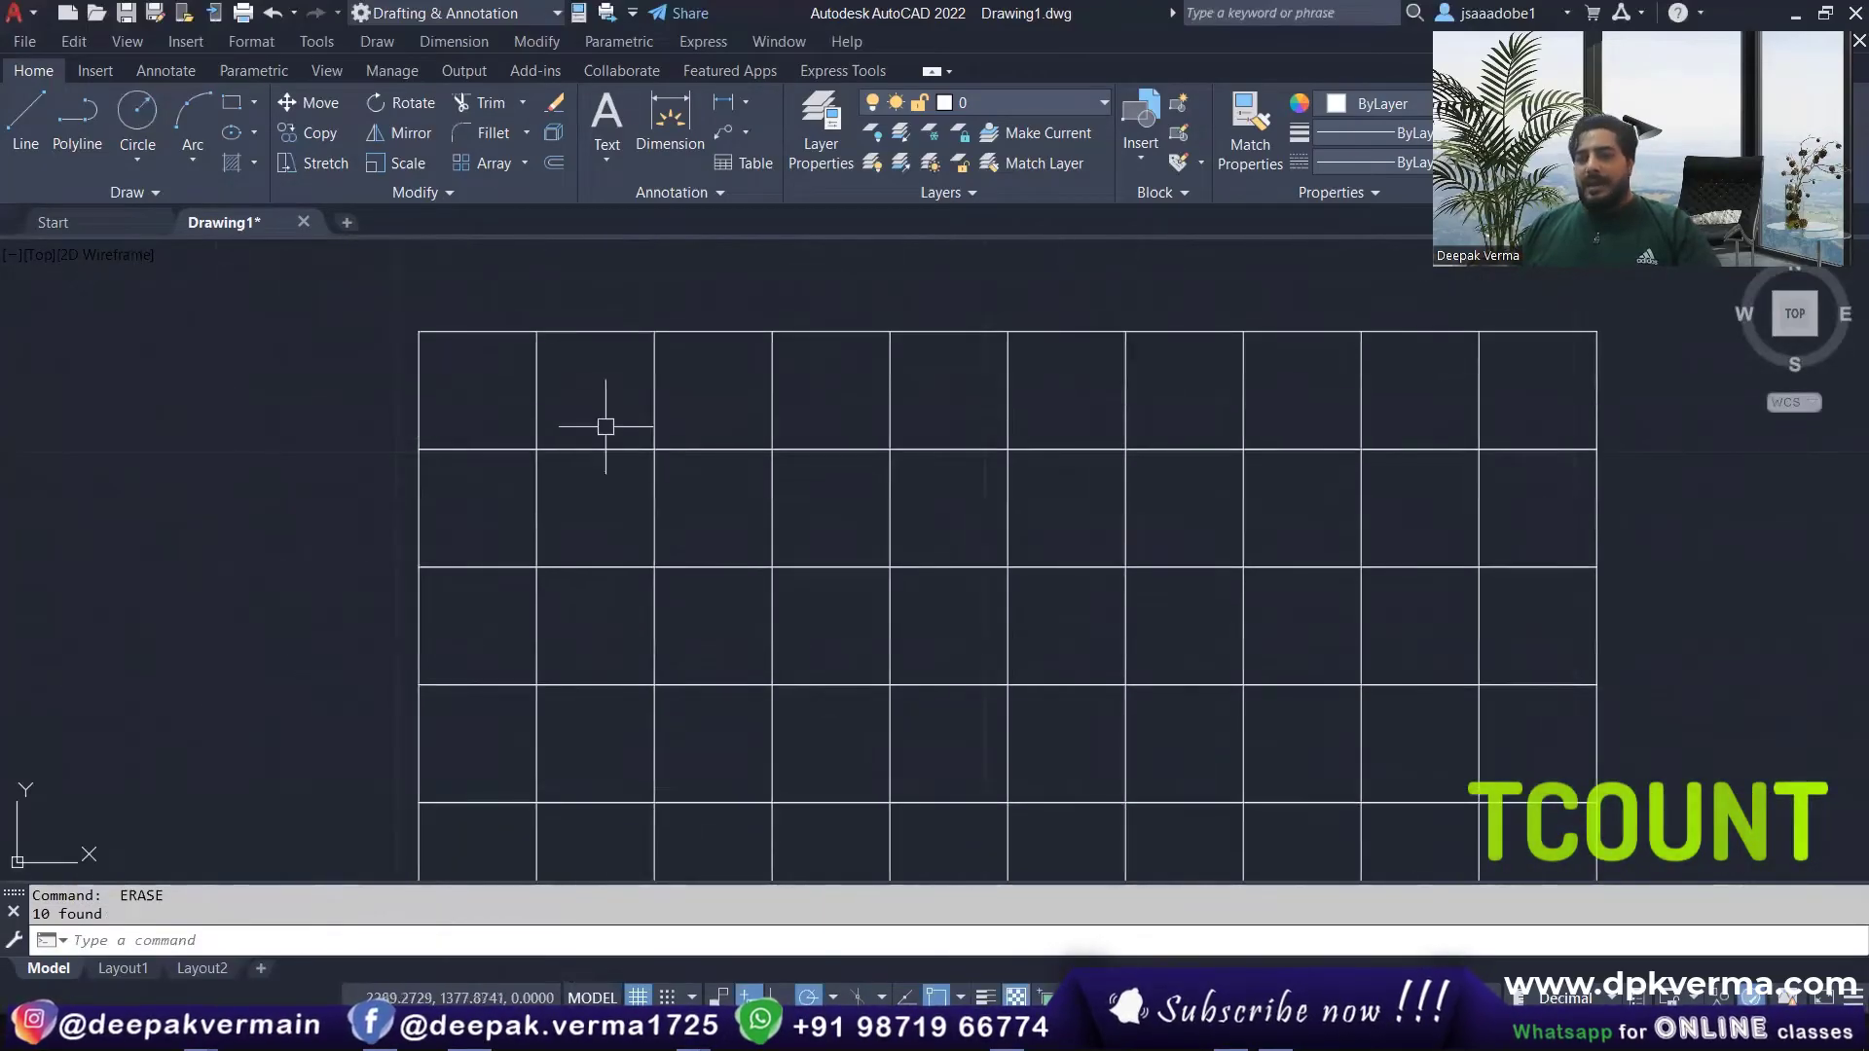
# Step: Write a letter D as multiline text near the top-left cell
pyautogui.write('t')
pyautogui.press('Return')
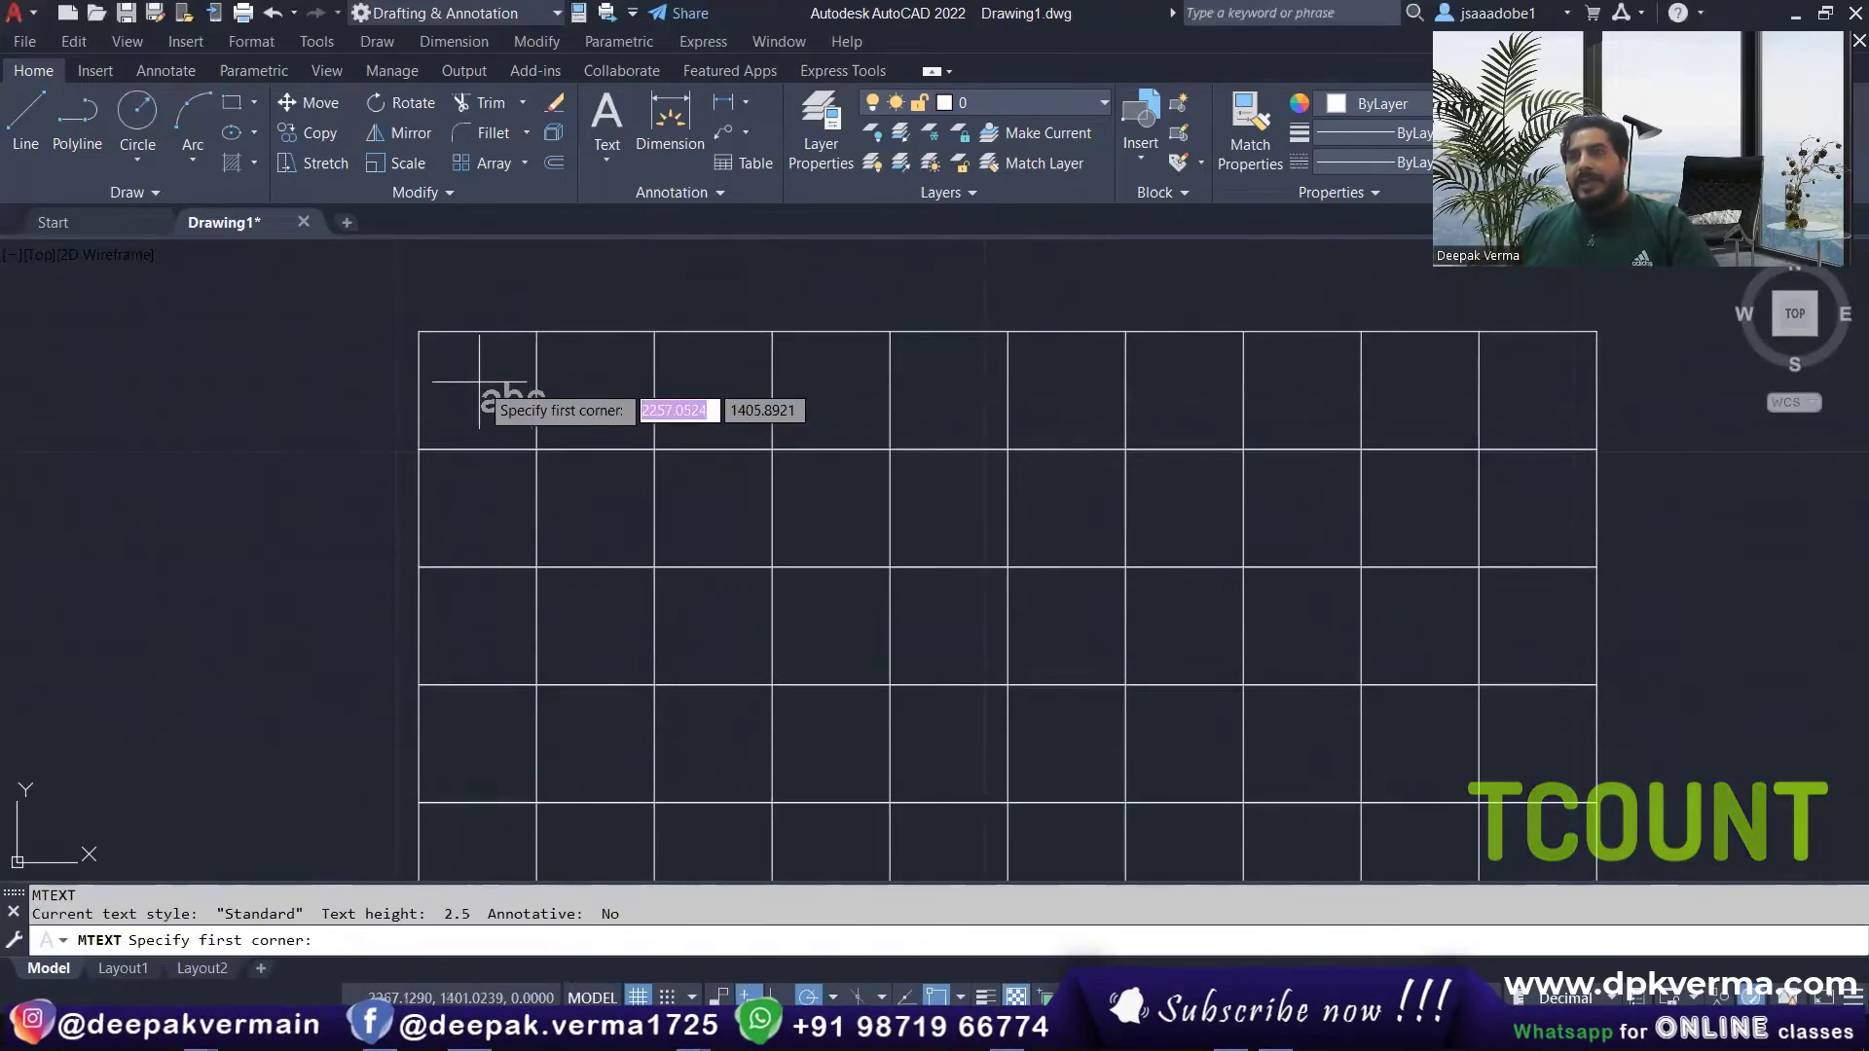
pyautogui.click(439, 357)
pyautogui.click(496, 414)
pyautogui.write('D')
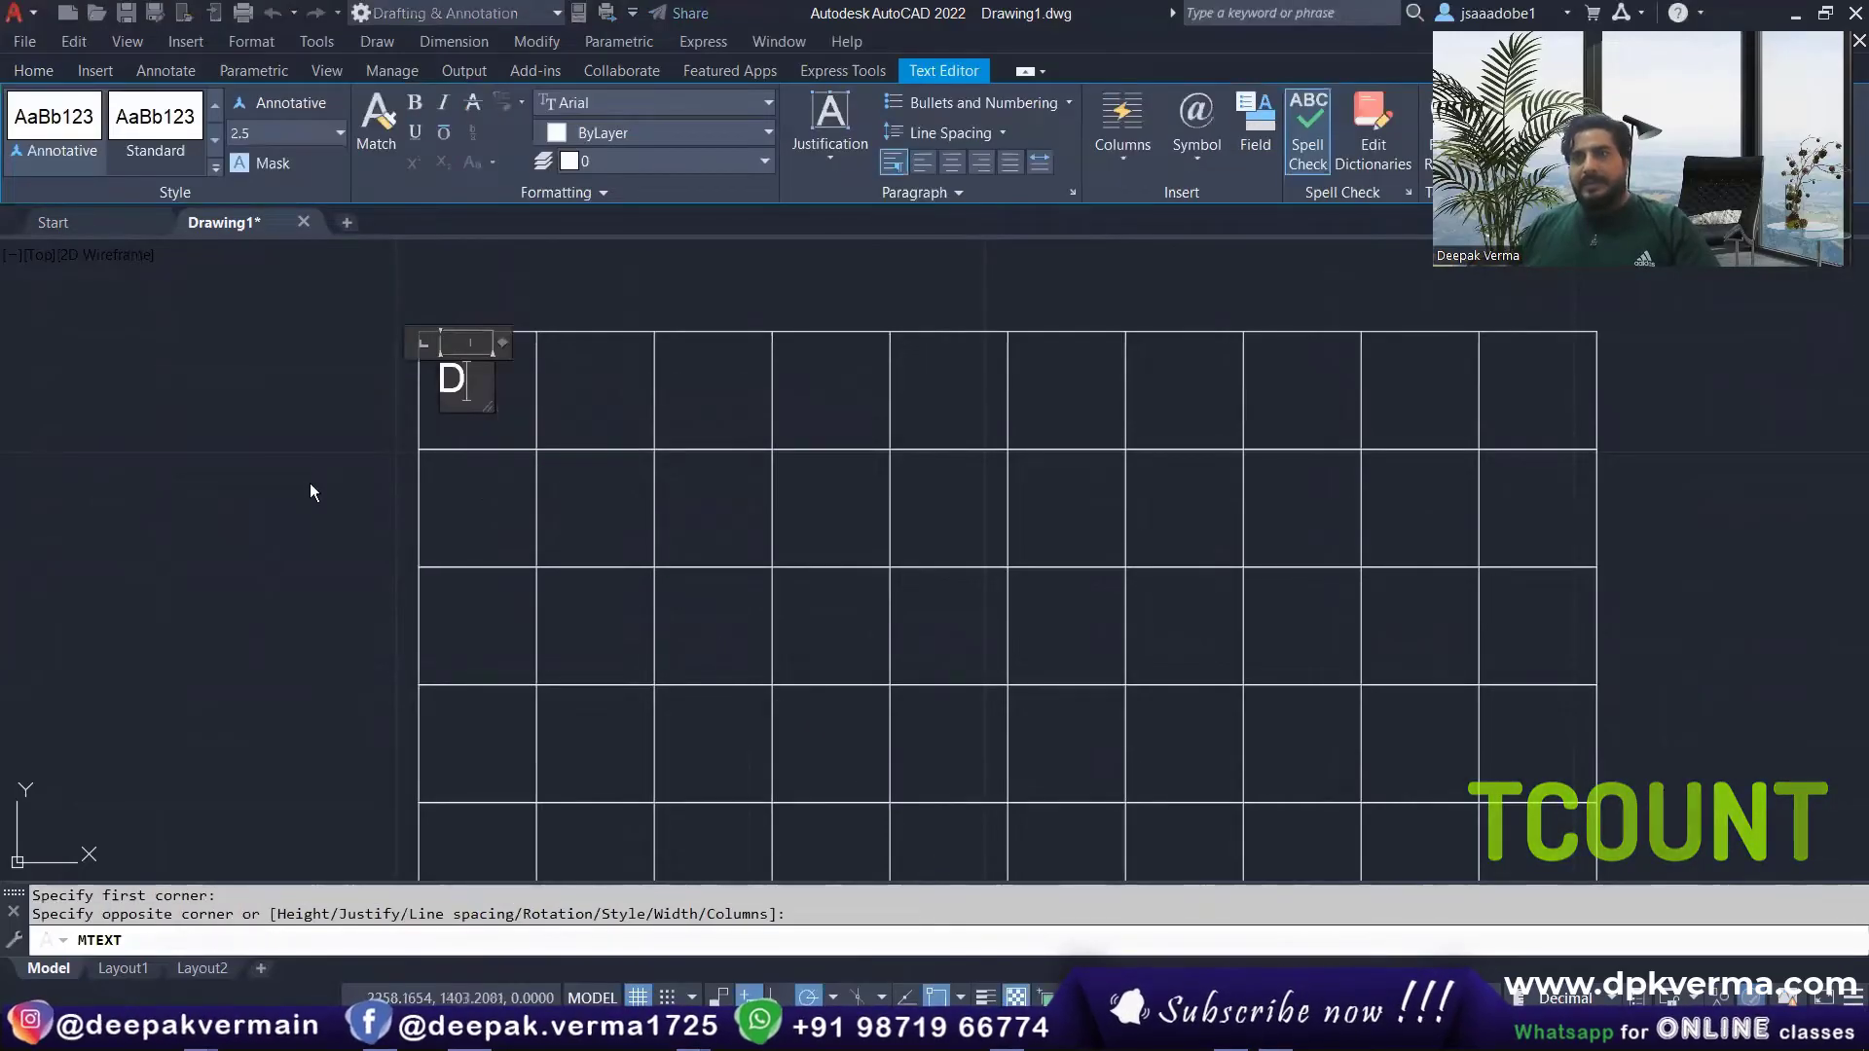
pyautogui.click(363, 471)
# Step: Move the D to the centre of the grid's top-left cell
pyautogui.write('m')
pyautogui.press('Return')
pyautogui.click(454, 379)
pyautogui.press('Return')
pyautogui.click(459, 368)
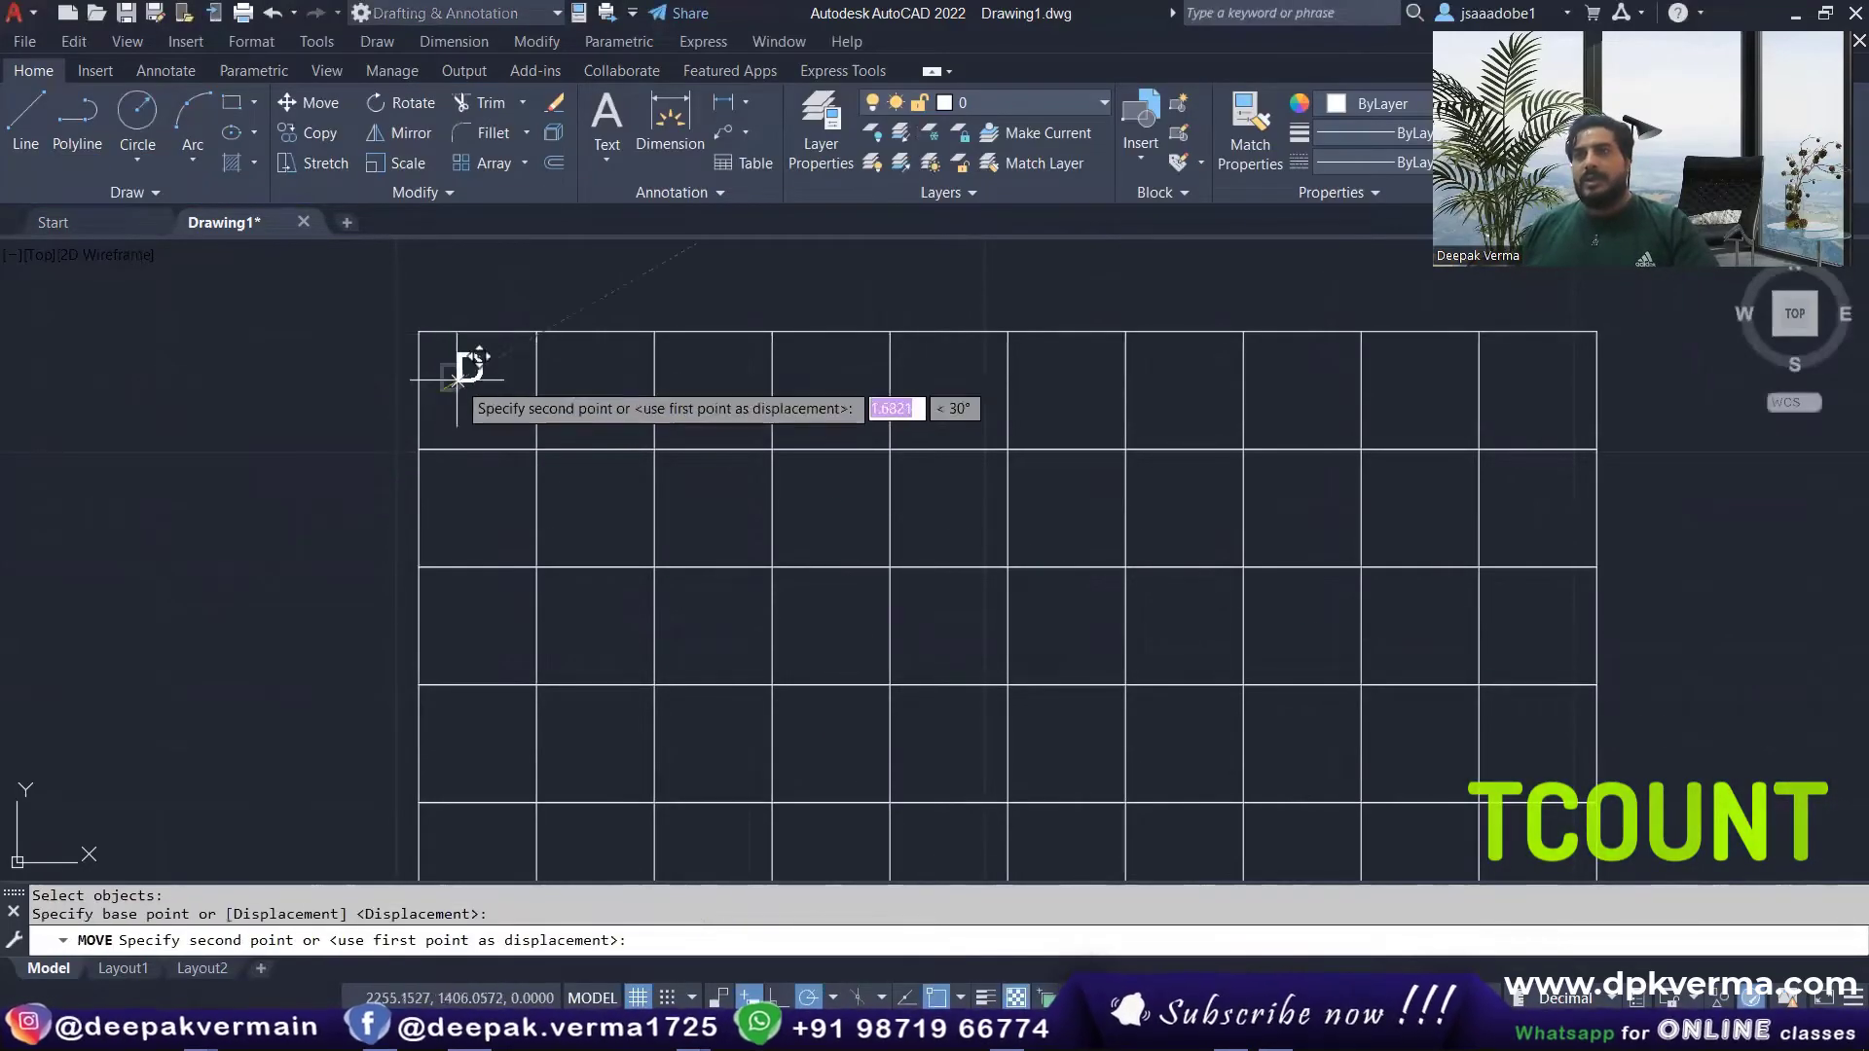
pyautogui.click(484, 386)
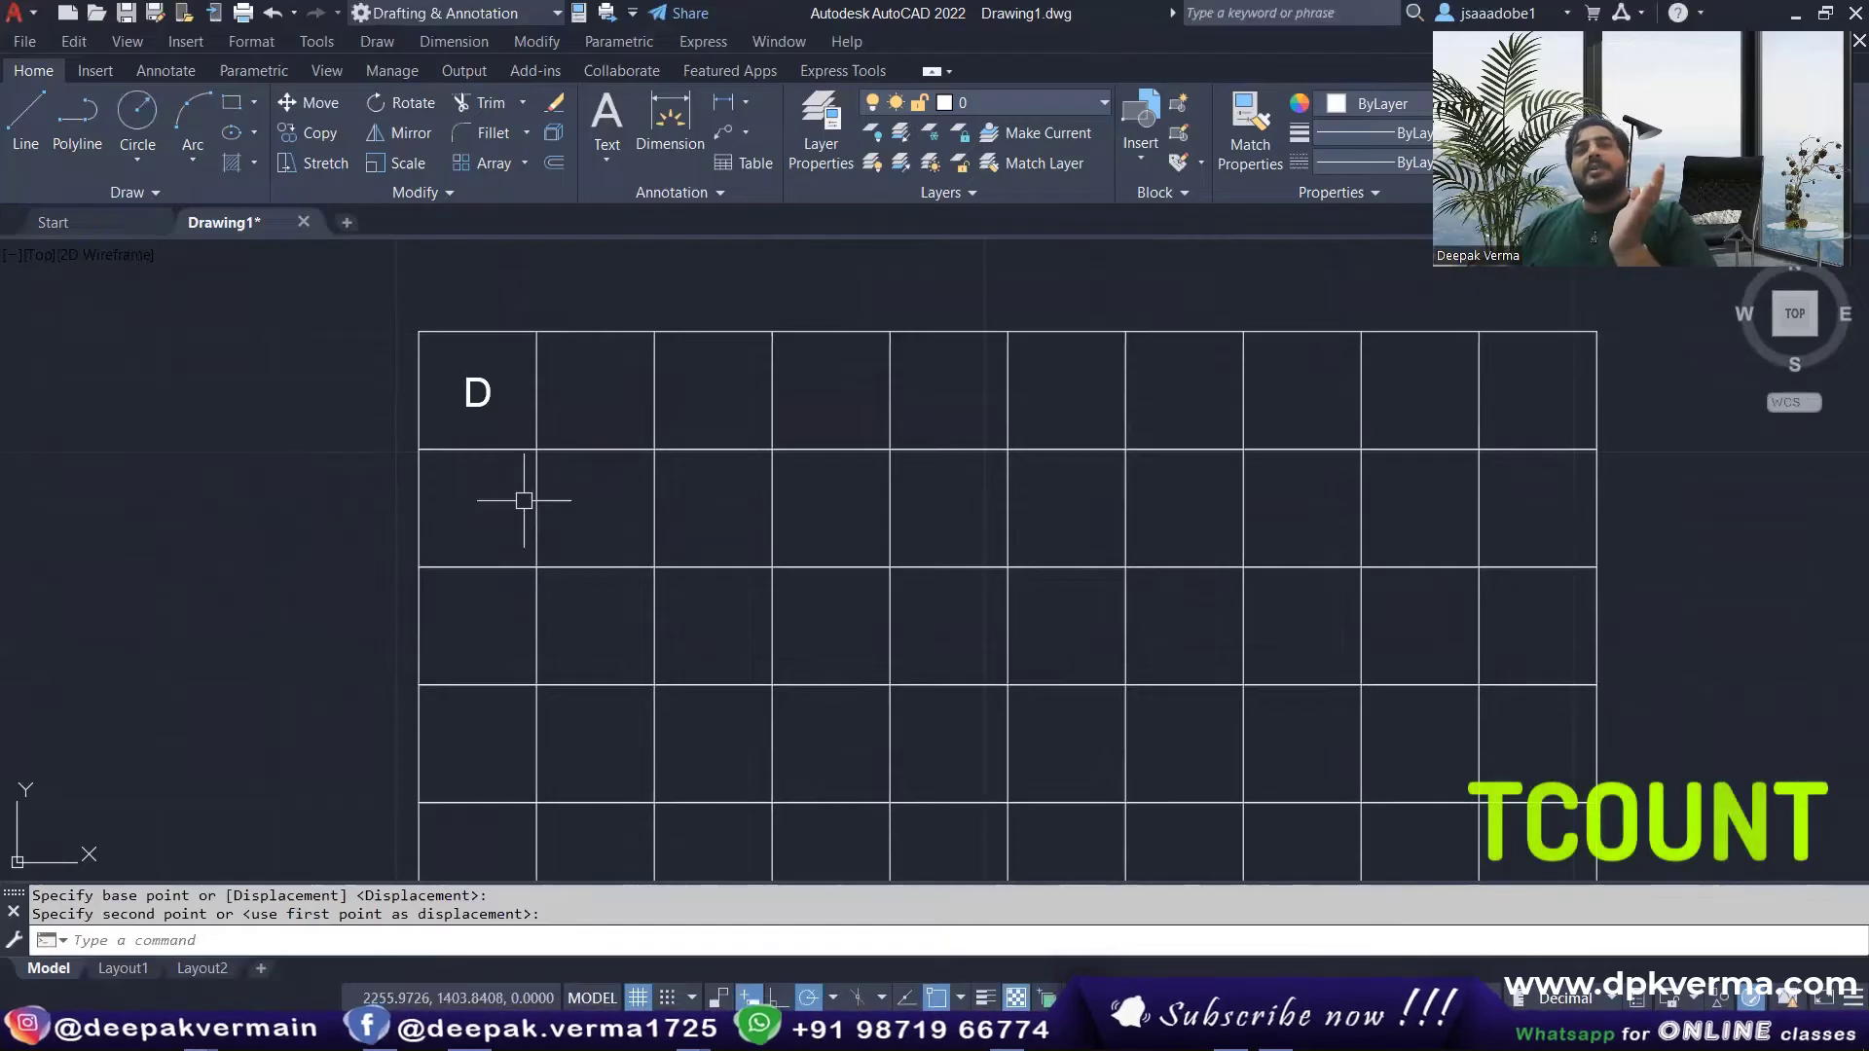
pyautogui.moveTo(523, 500); pyautogui.dragTo(422, 461, button='middle')
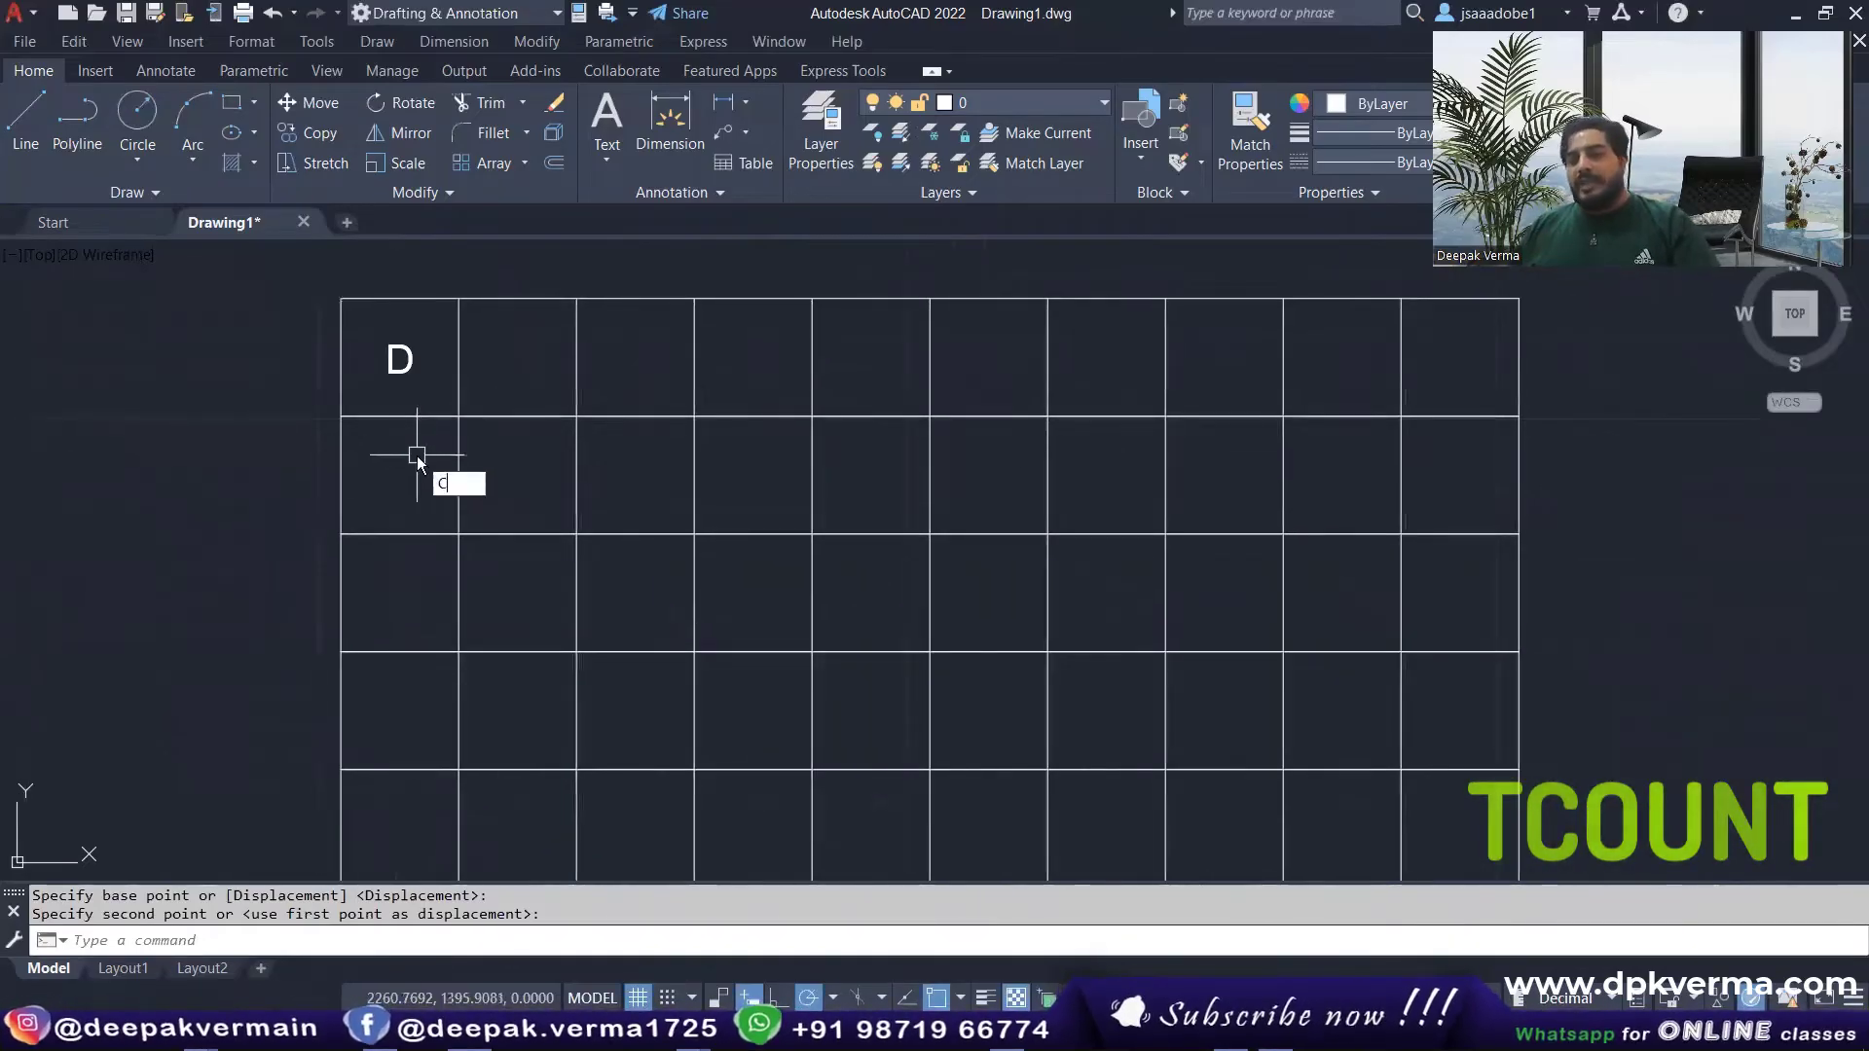
# Step: Copy the D as a 10-item array, one cell apart across the top row
pyautogui.write('co')
pyautogui.press('Return')
pyautogui.click(399, 362)
pyautogui.press('Return')
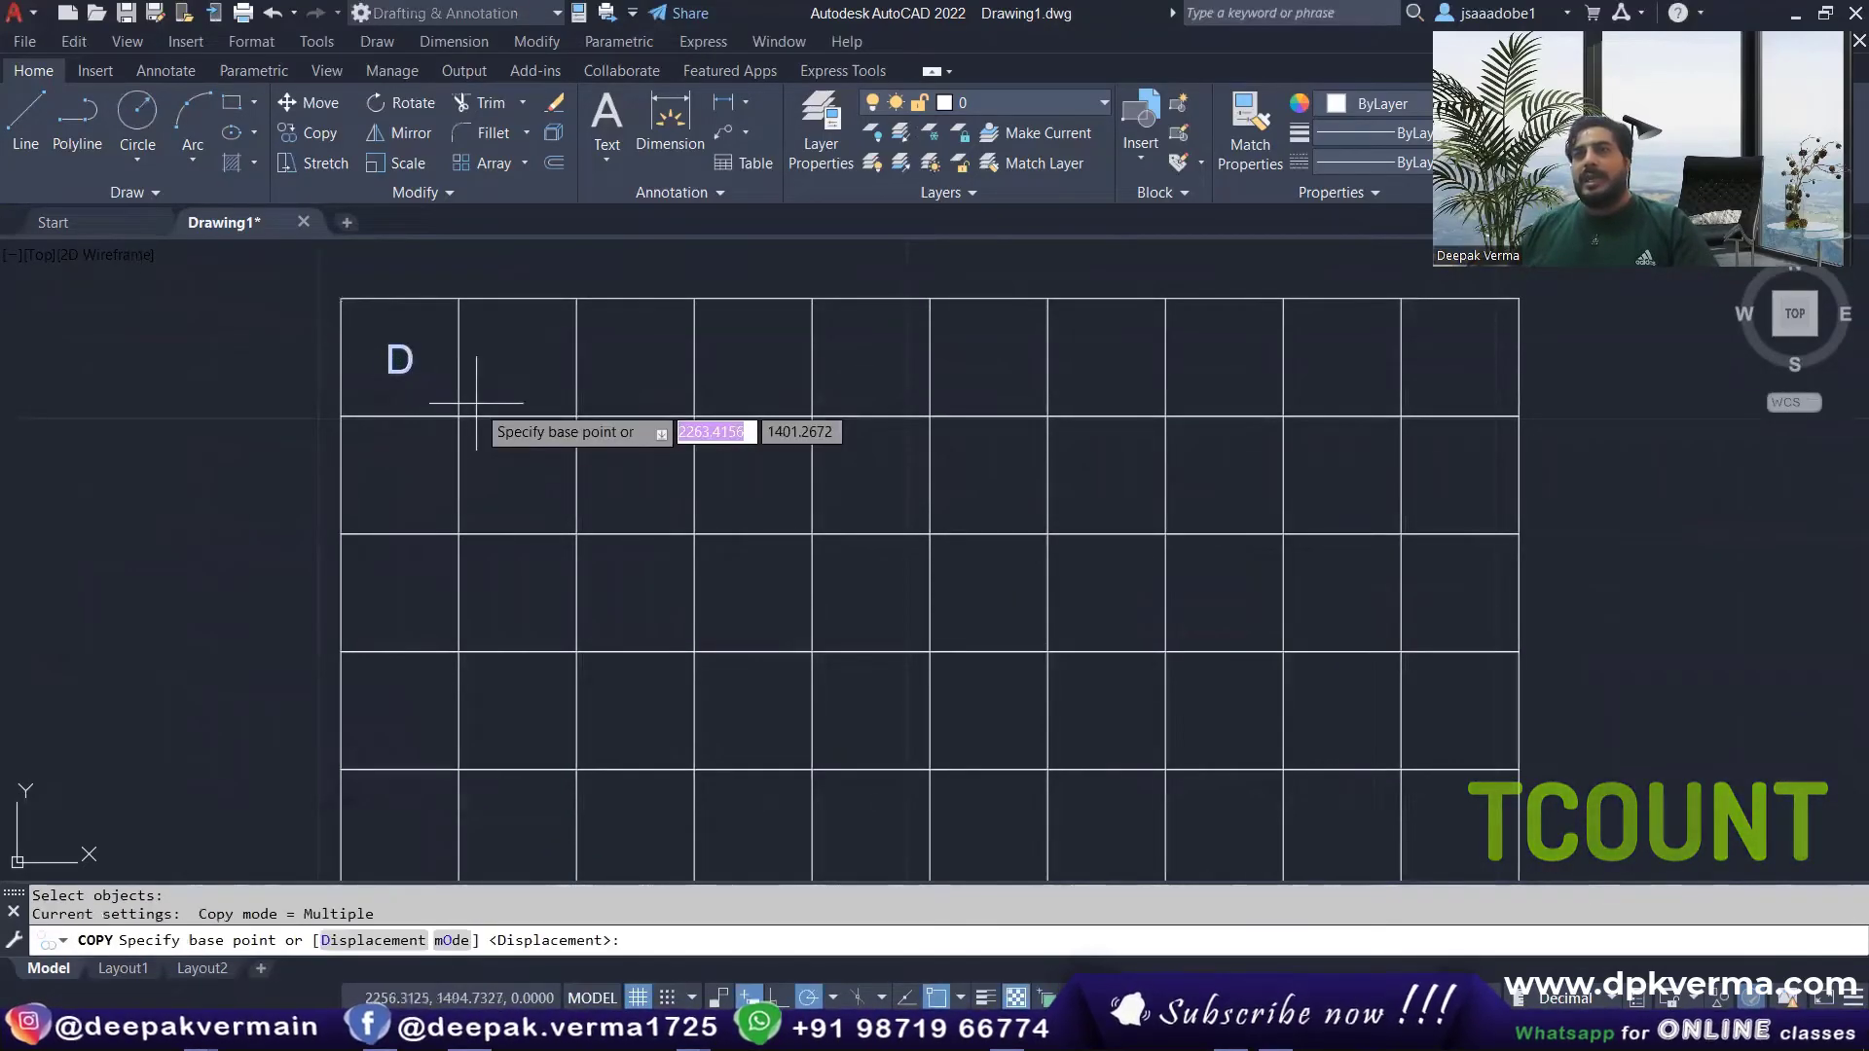
pyautogui.moveTo(340, 415); pyautogui.dragTo(331, 427, button='middle')
pyautogui.click(331, 426)
pyautogui.write('A')
pyautogui.press('Return')
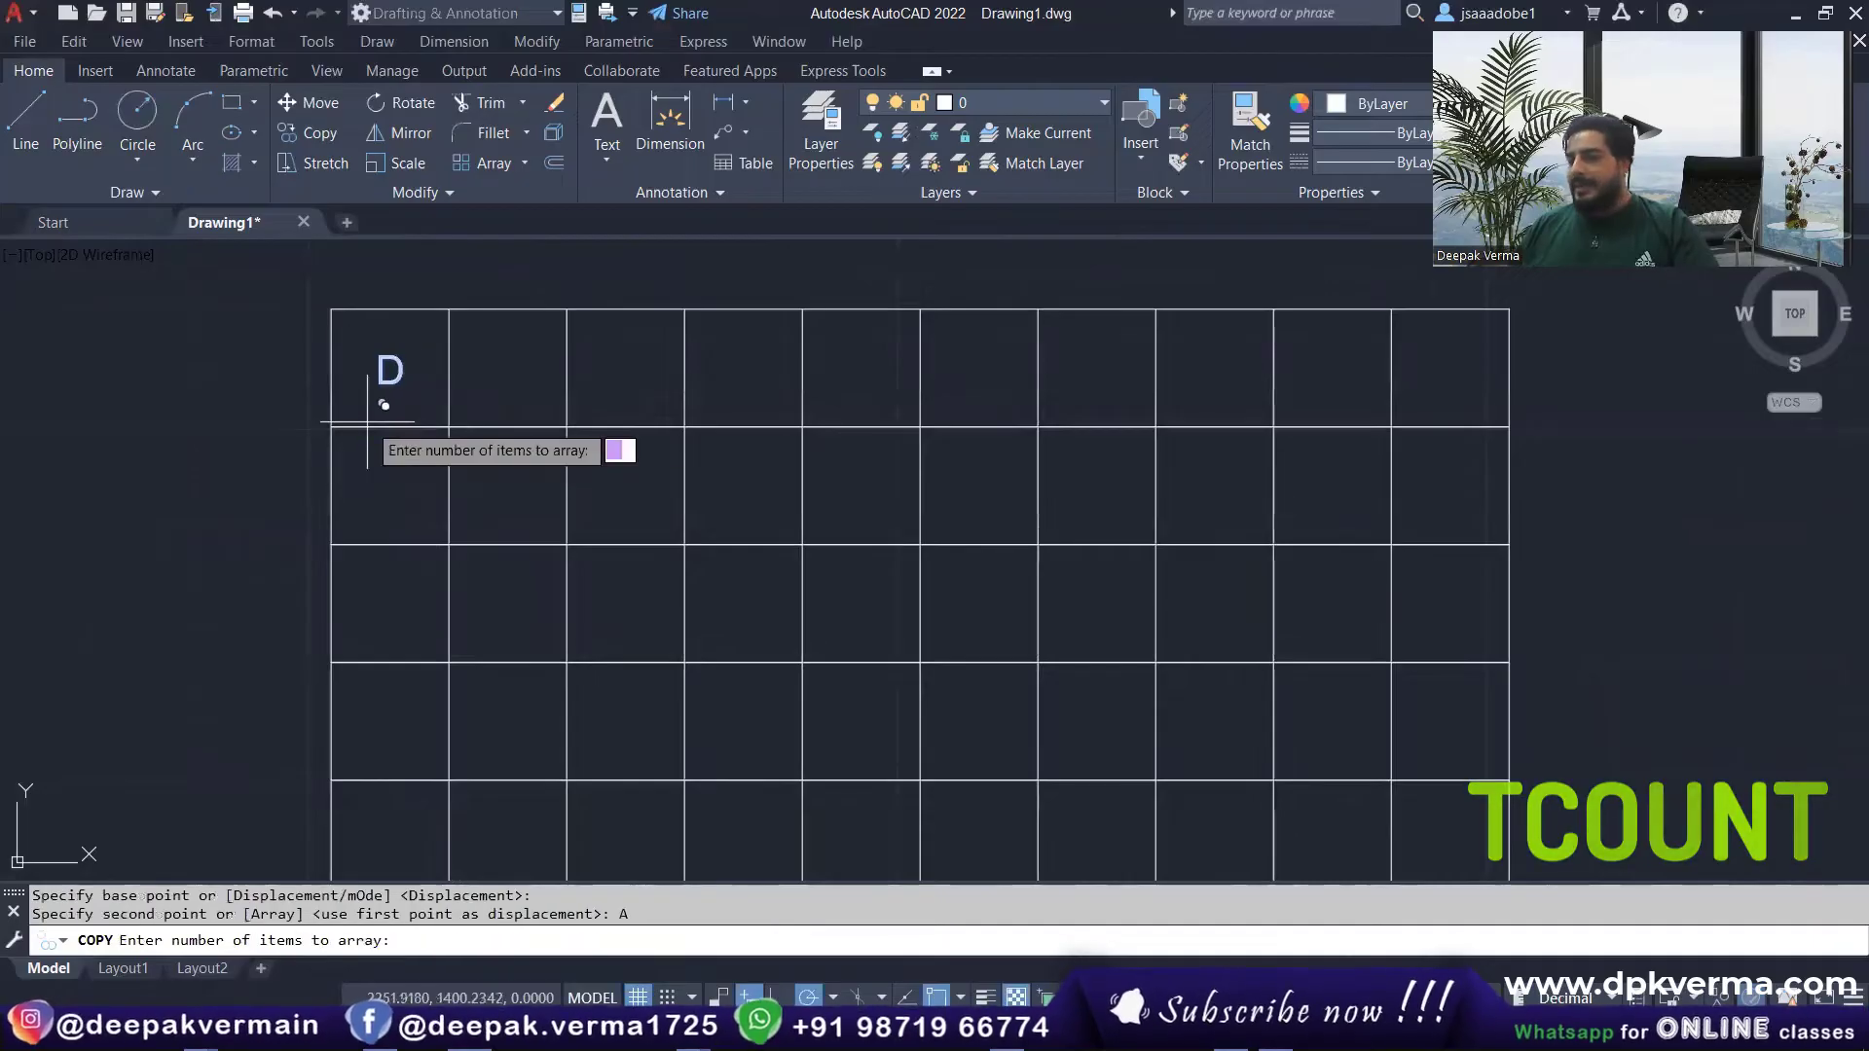
pyautogui.write('10')
pyautogui.press('Return')
pyautogui.click(448, 427)
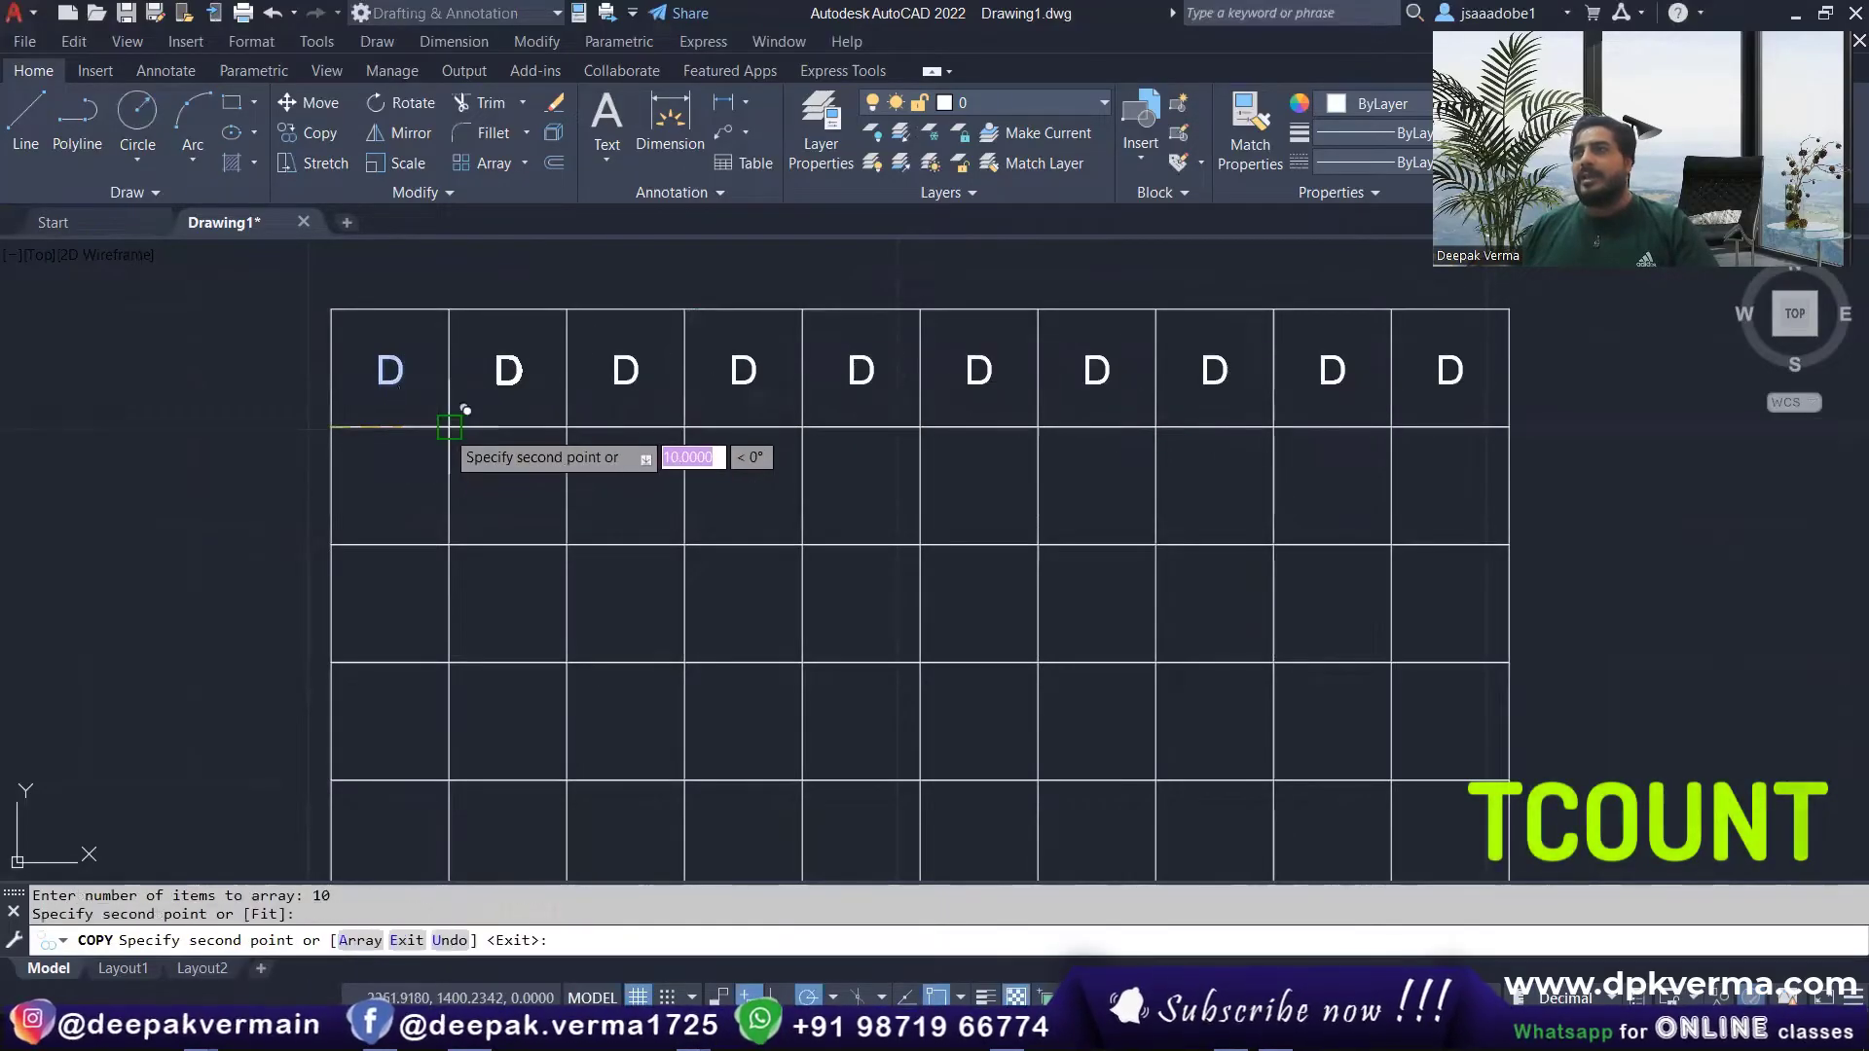
pyautogui.press('Escape')
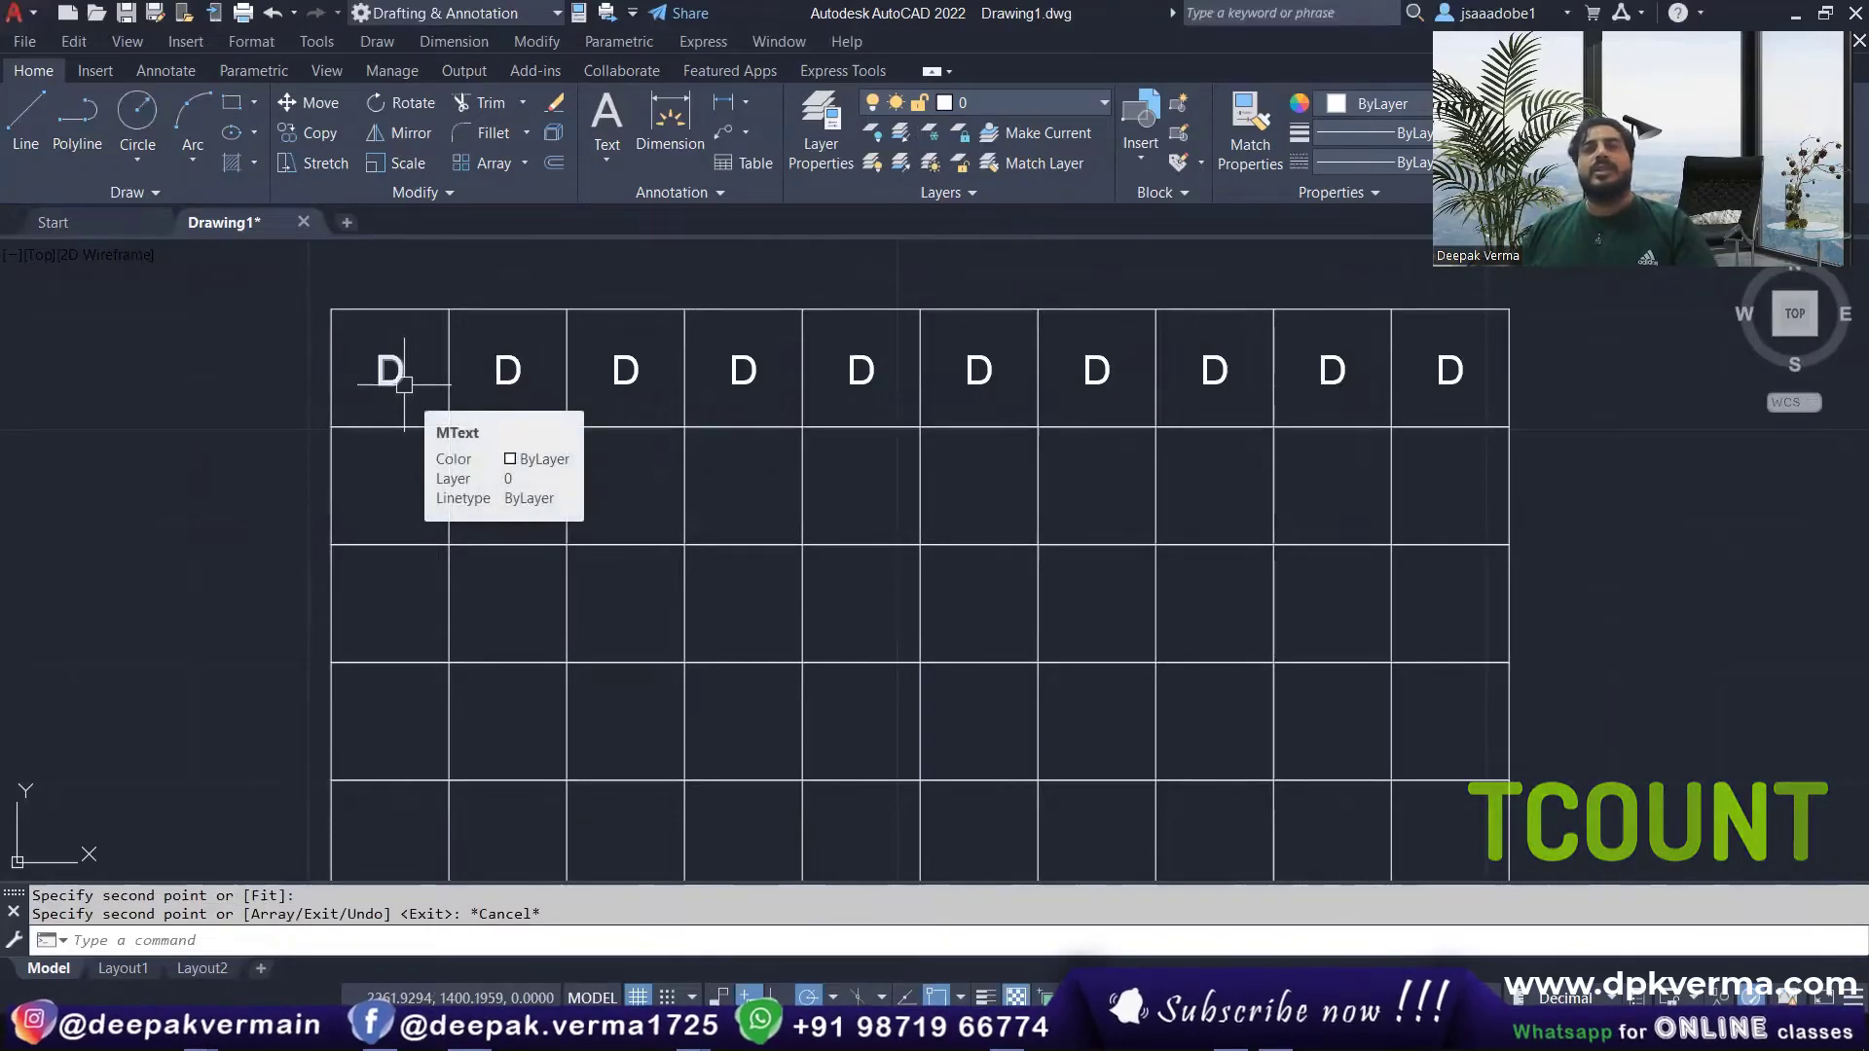
pyautogui.moveTo(415, 392); pyautogui.dragTo(372, 394, button='middle')
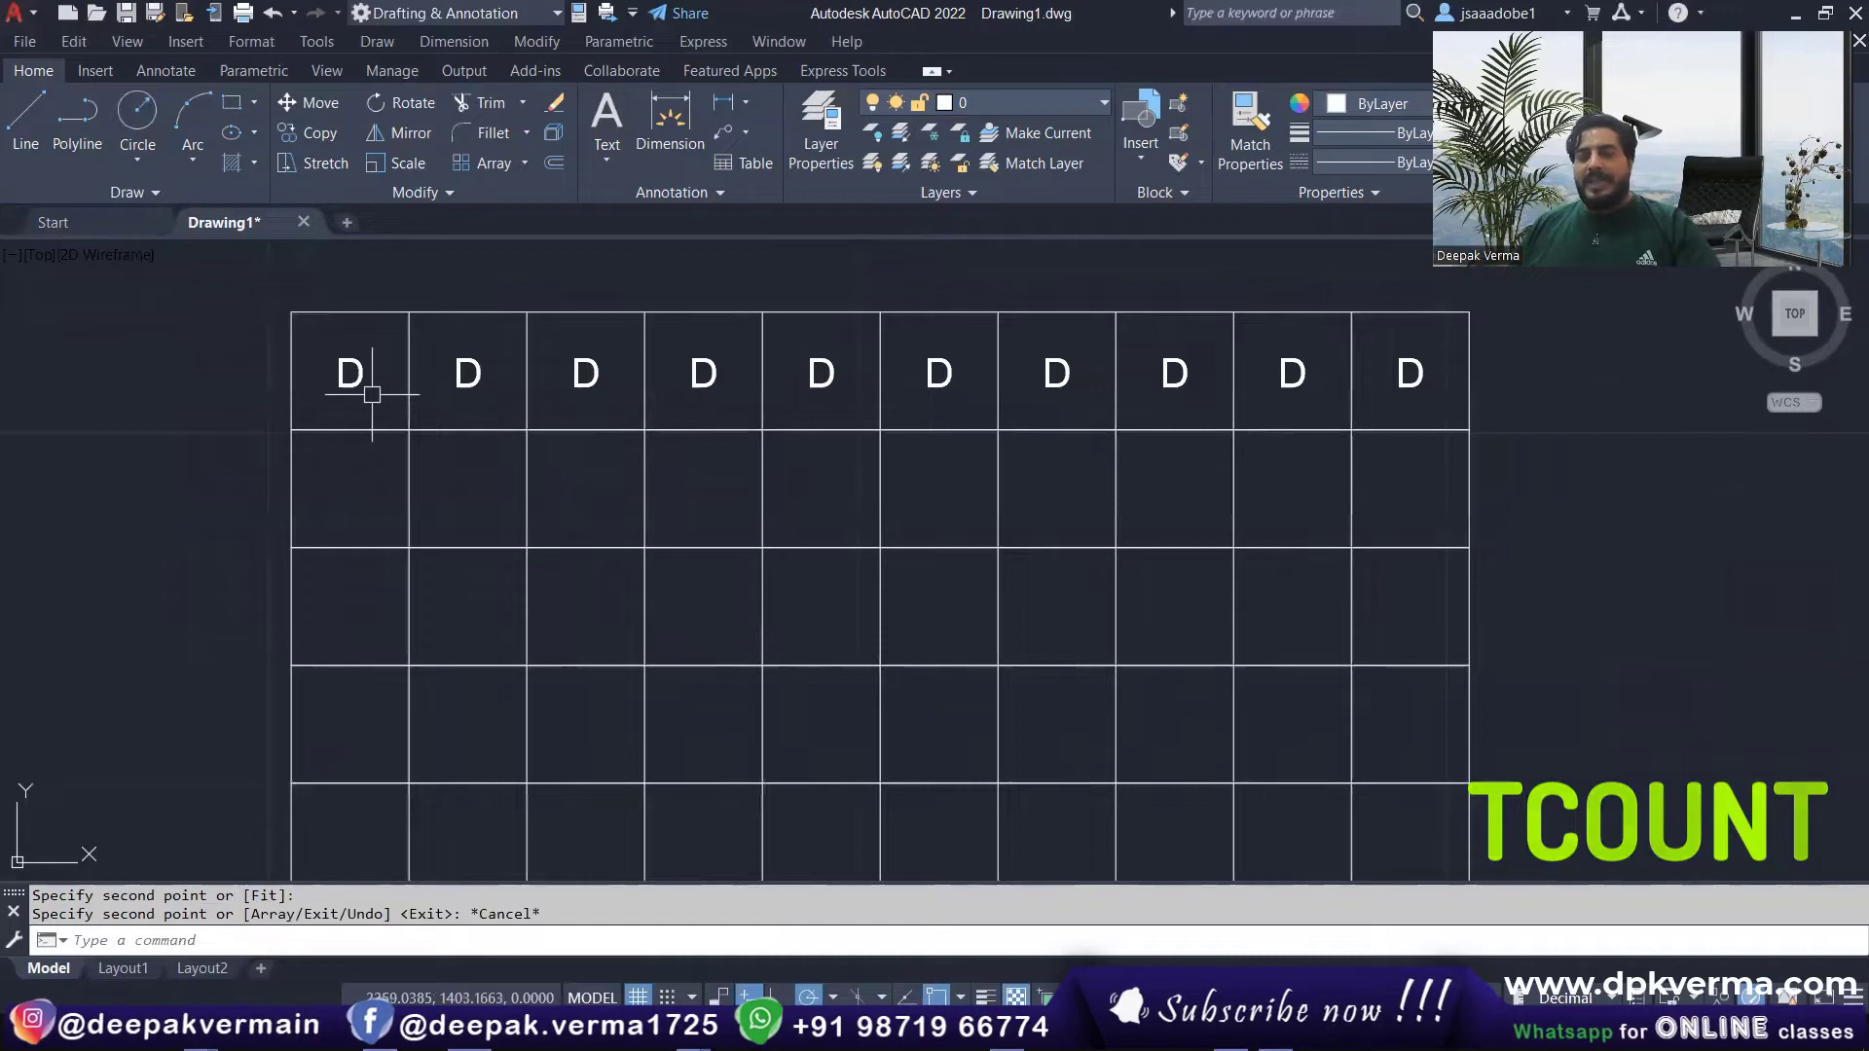
# Step: TCOUNT the ten D labels sorted by X, starting at 1 step 1, as suffixes
pyautogui.write('TCOUNT')
pyautogui.press('Return')
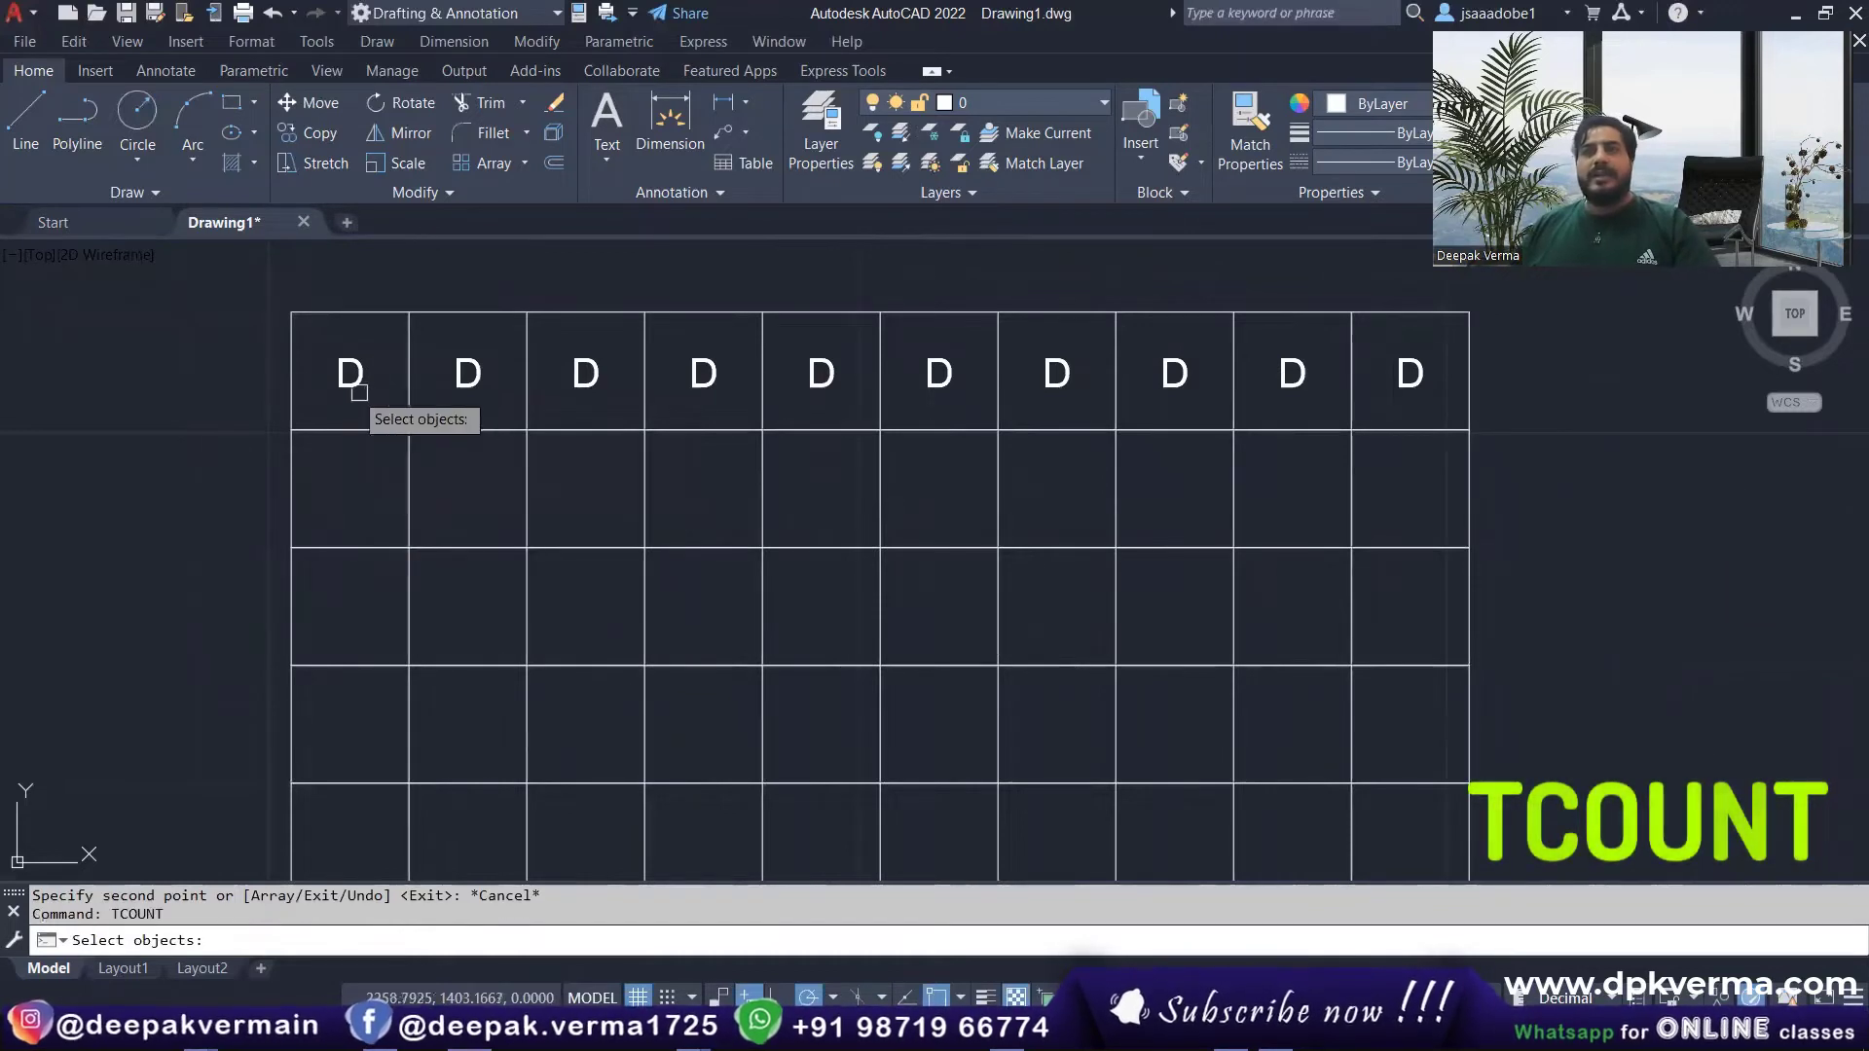
pyautogui.click(282, 331)
pyautogui.click(1604, 404)
pyautogui.press('Return')
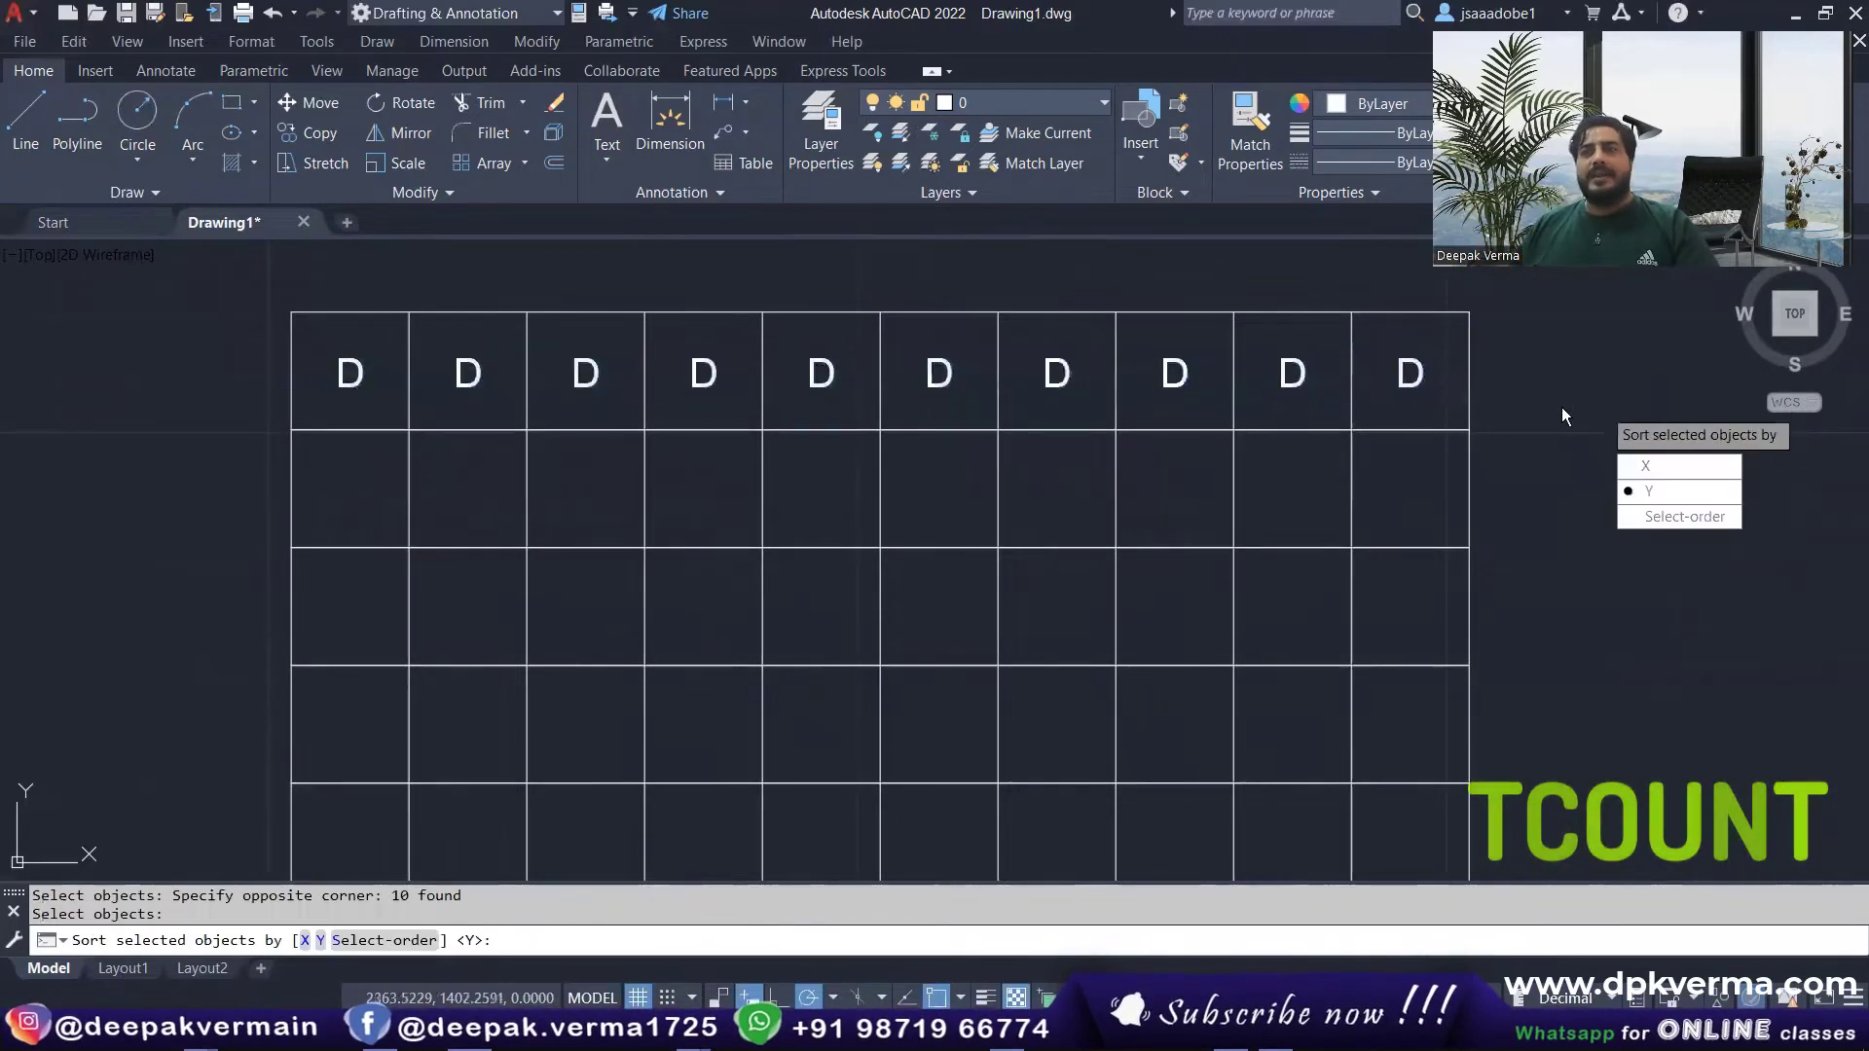
pyautogui.click(1667, 465)
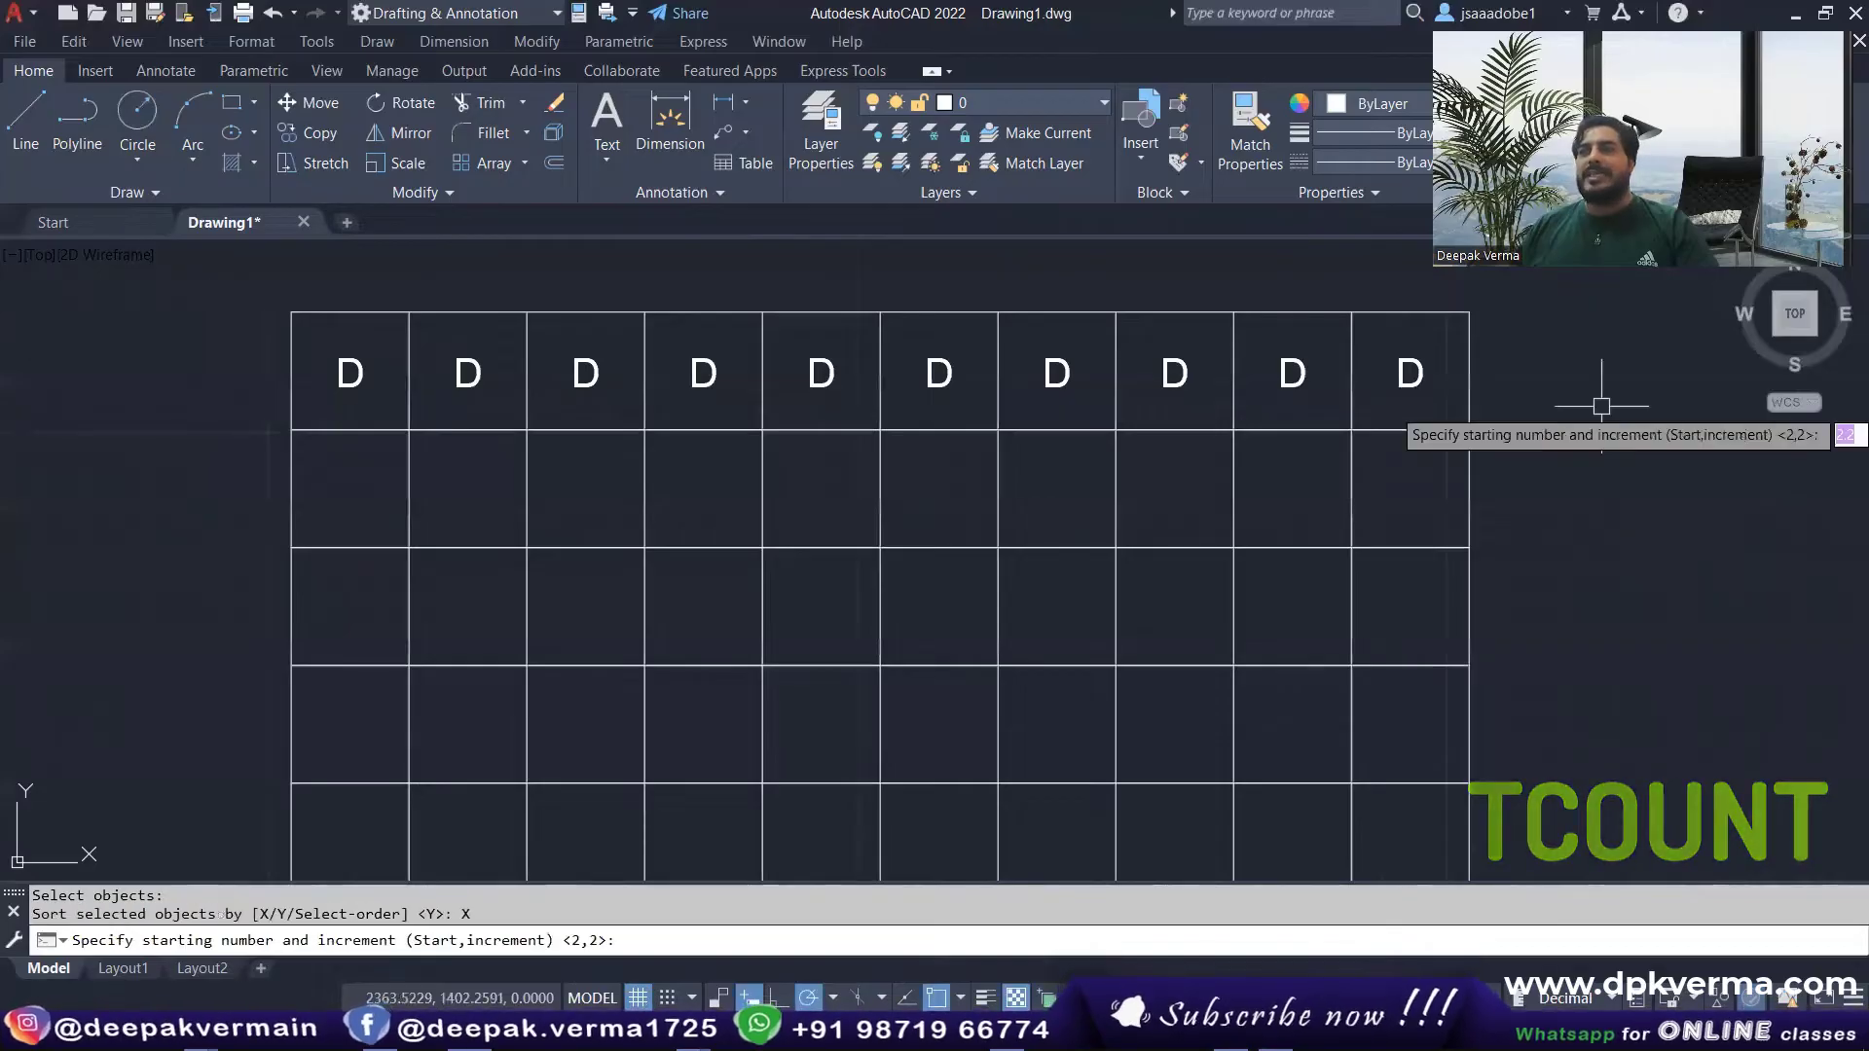
pyautogui.moveTo(536, 255); pyautogui.dragTo(527, 296, button='middle')
pyautogui.write('1,1')
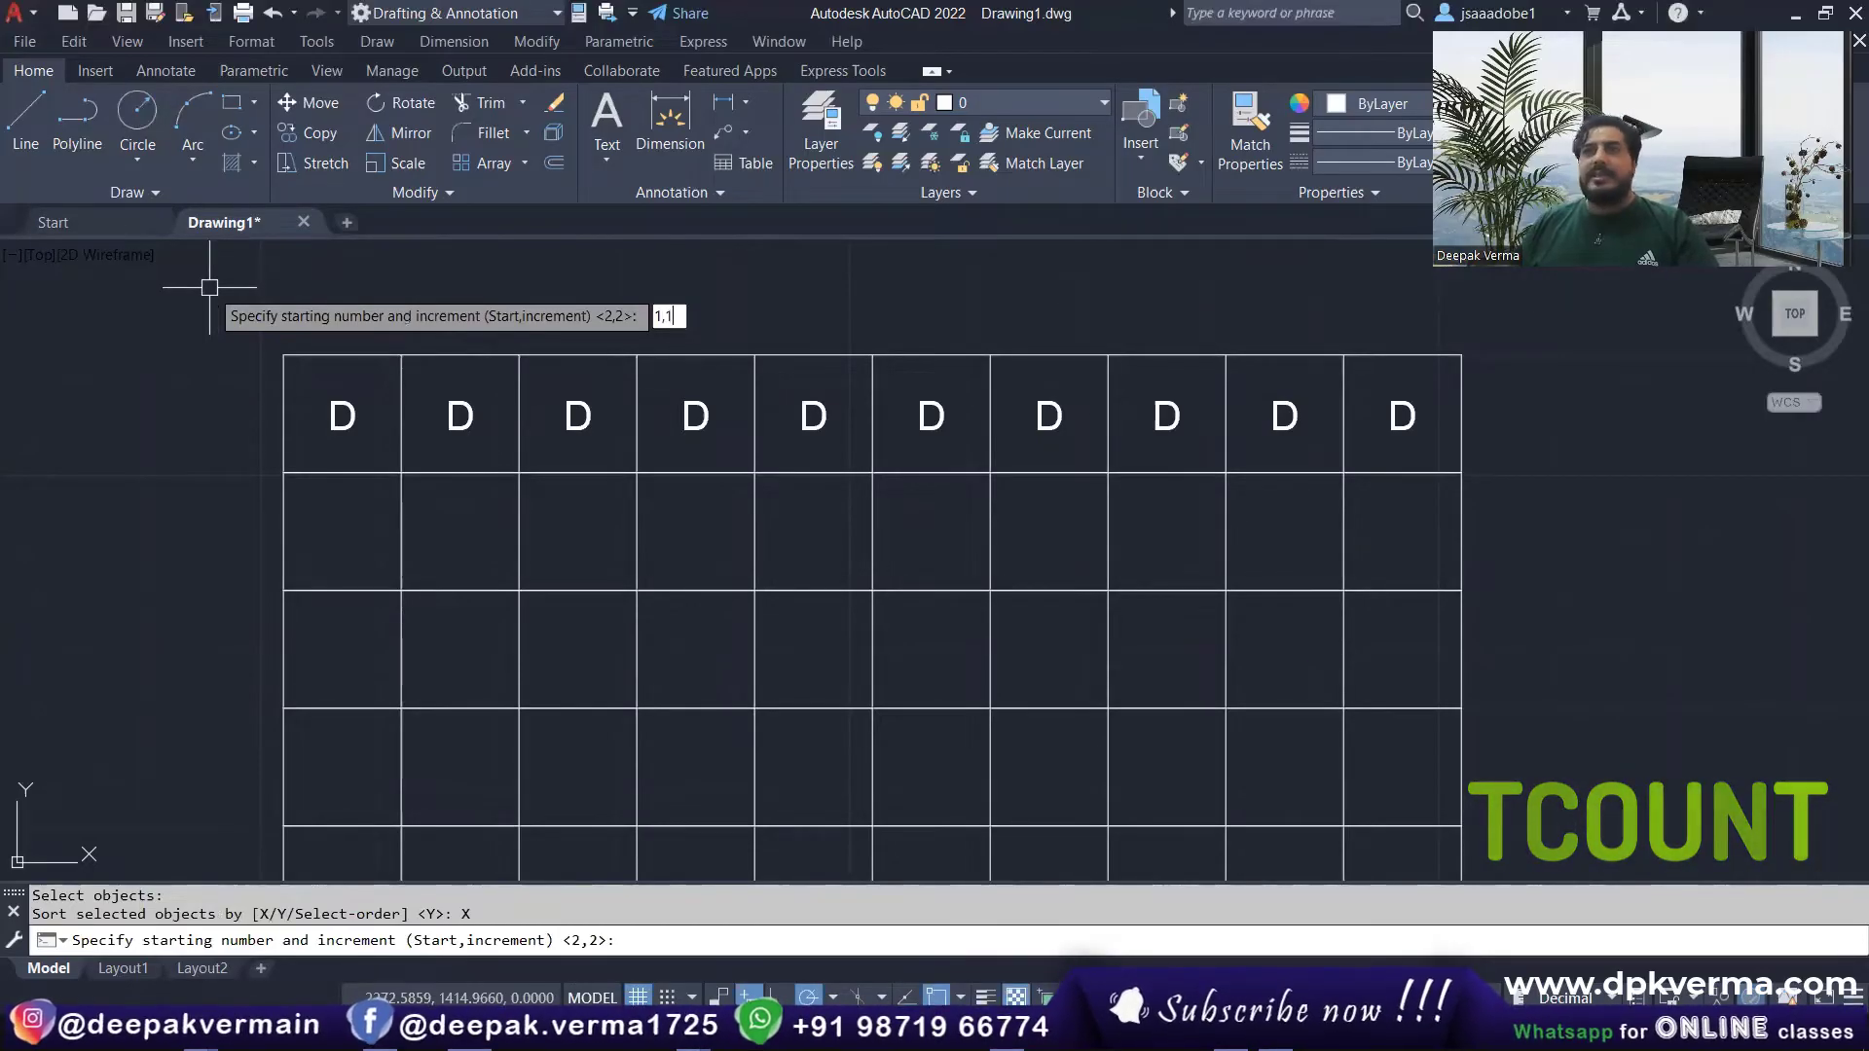
pyautogui.press('Return')
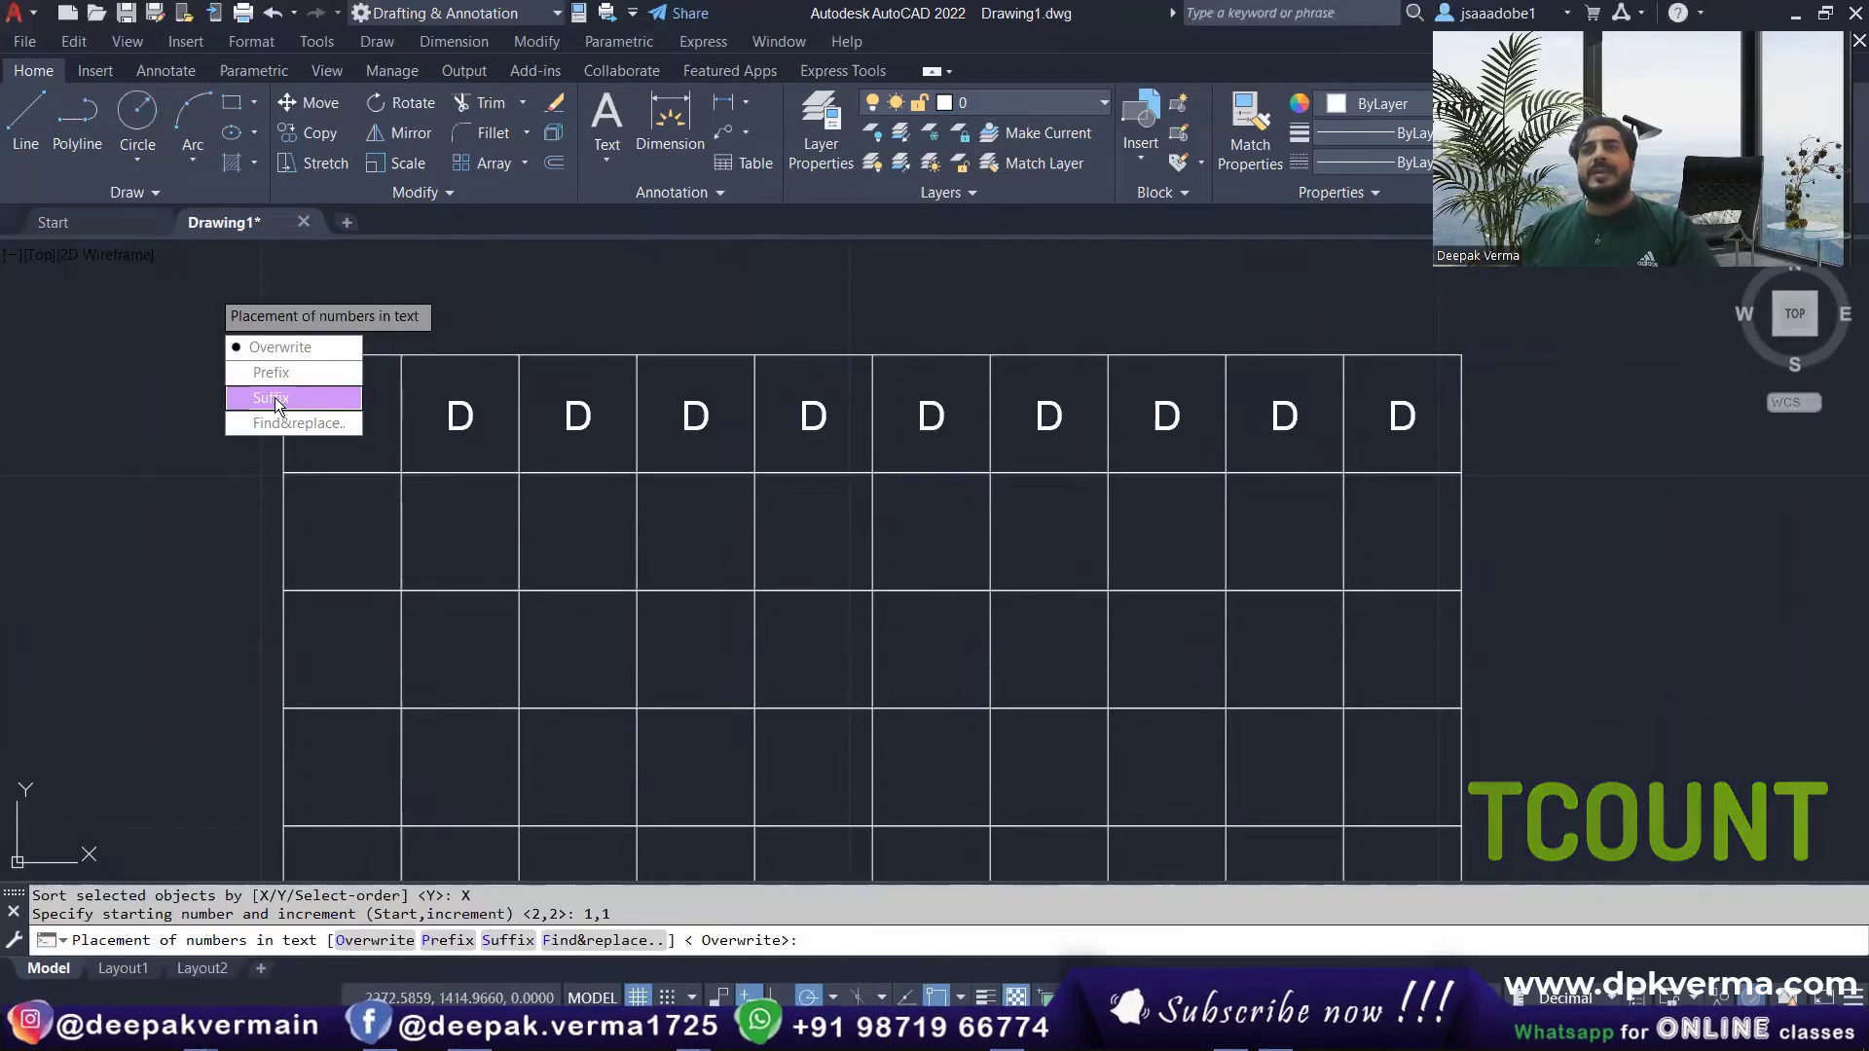
pyautogui.click(274, 397)
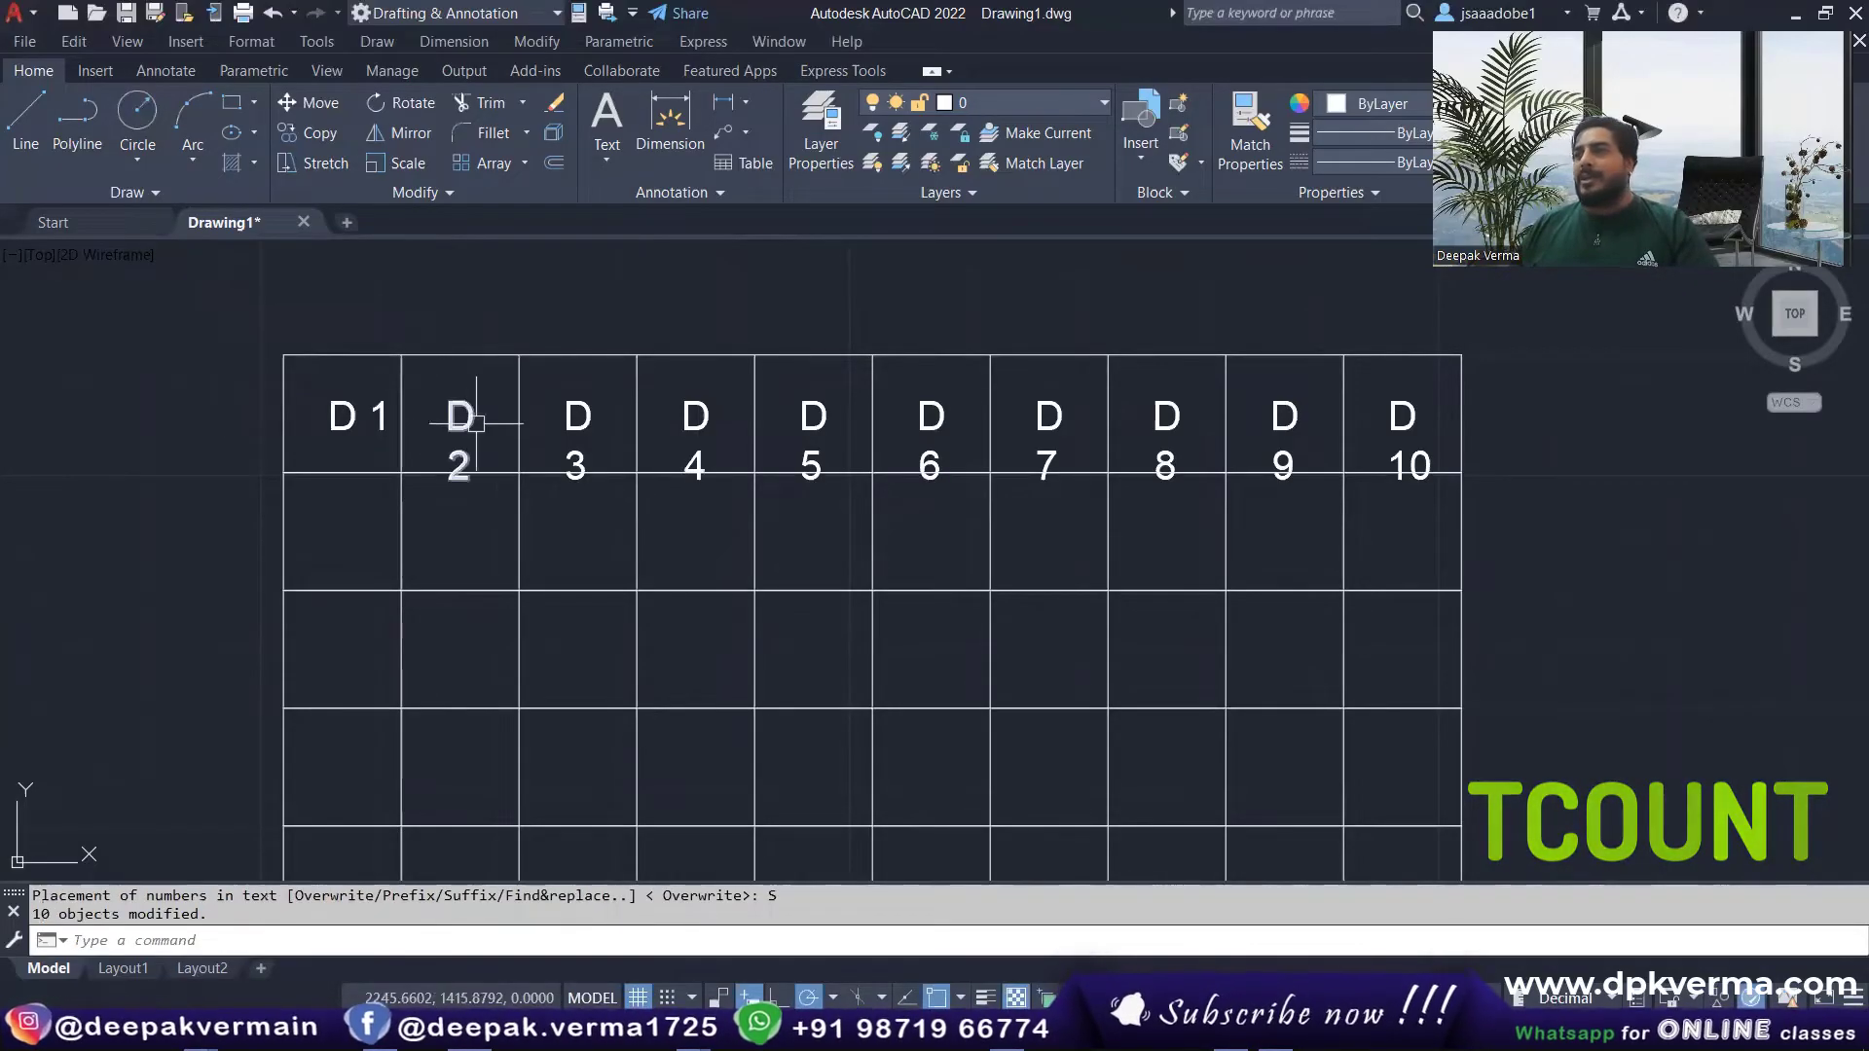
# Step: Grip-stretch the D2, D3 and D4 text boxes wider onto single lines
pyautogui.moveTo(463, 434); pyautogui.dragTo(464, 416, button='middle')
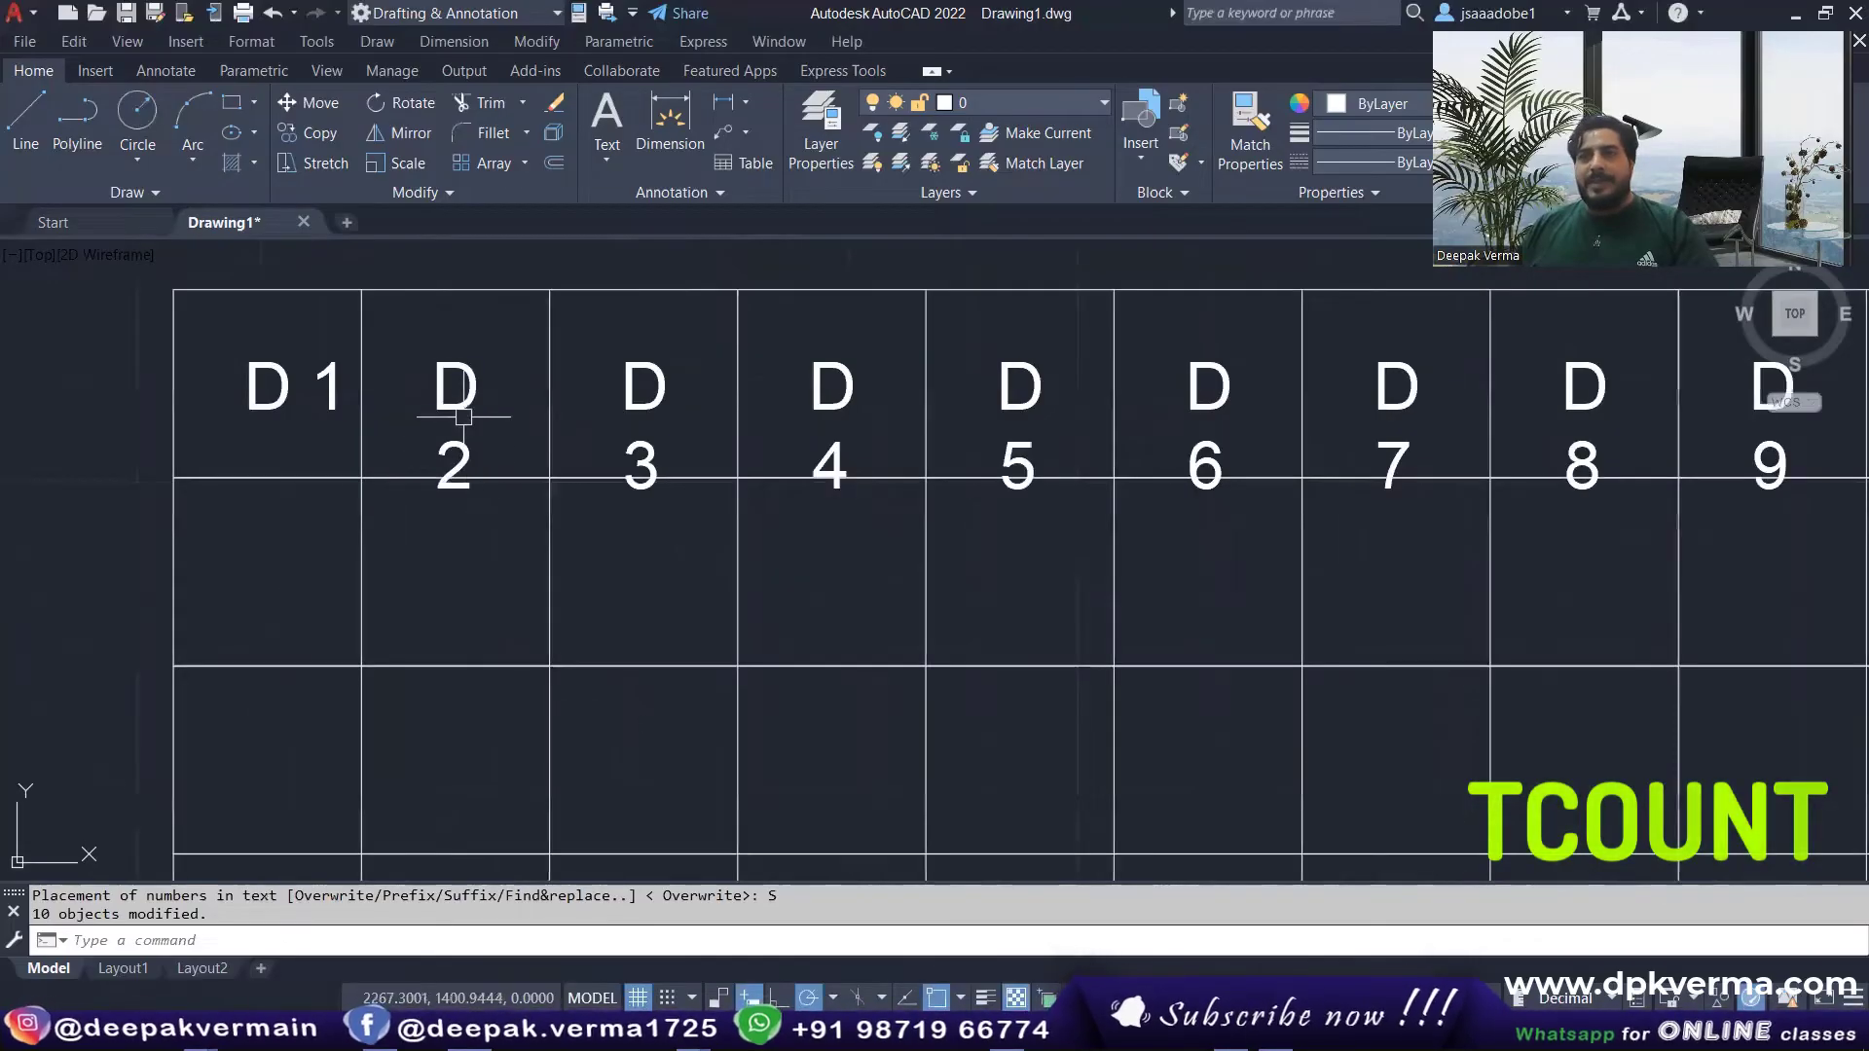
pyautogui.scroll(-2, 543, 435)
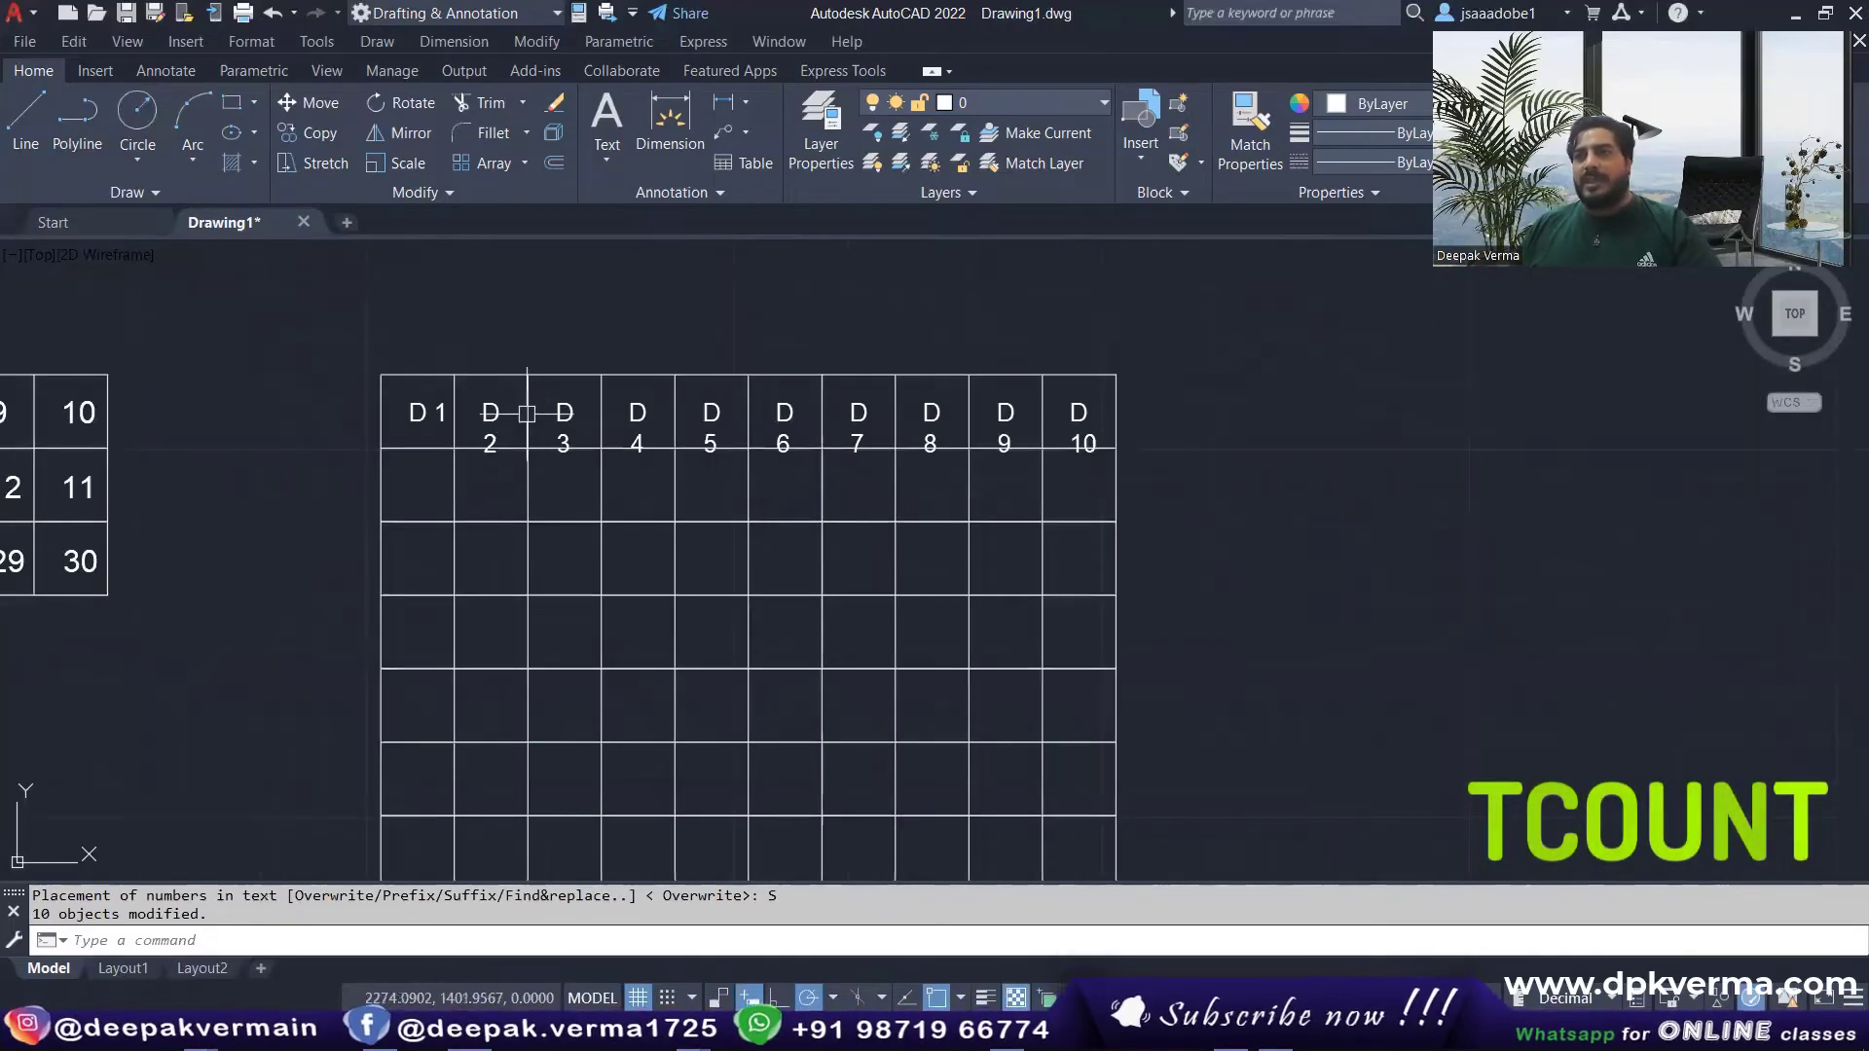
pyautogui.scroll(2, 493, 414)
pyautogui.doubleClick(492, 416)
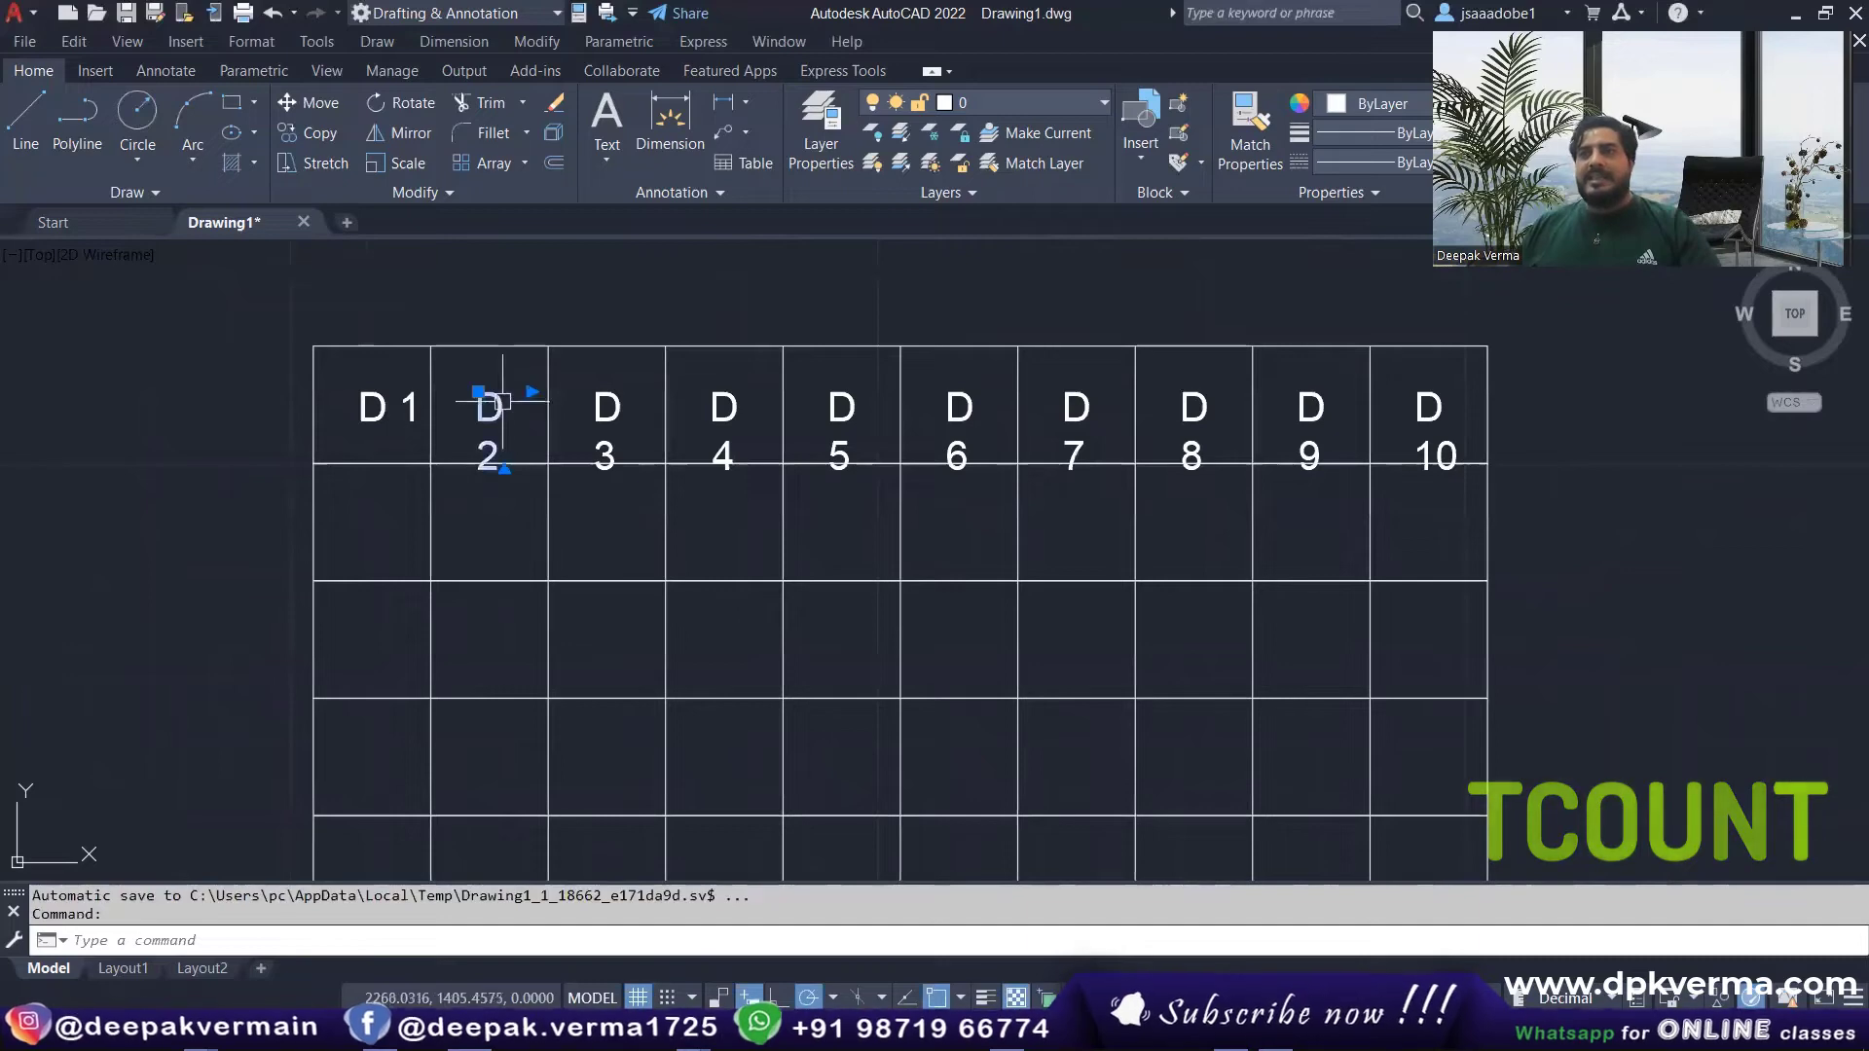
pyautogui.press('Escape')
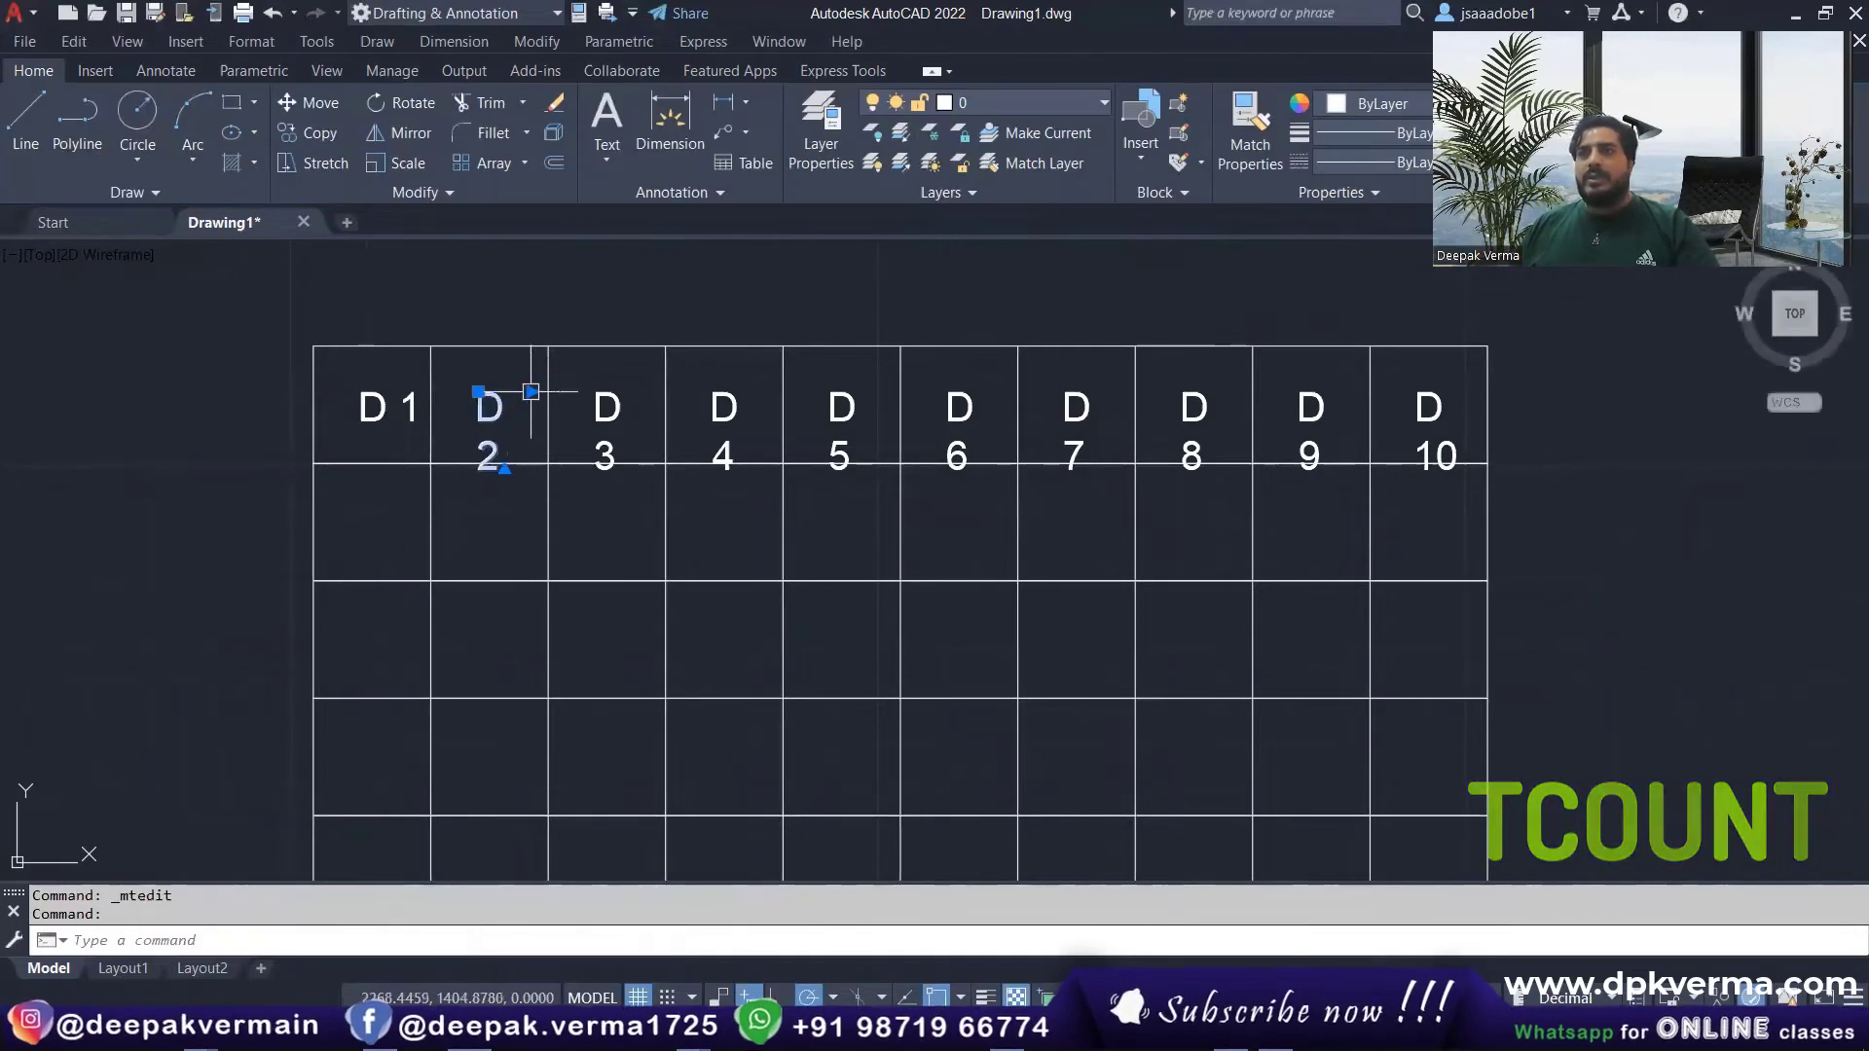
pyautogui.click(531, 393)
pyautogui.click(605, 406)
pyautogui.click(658, 392)
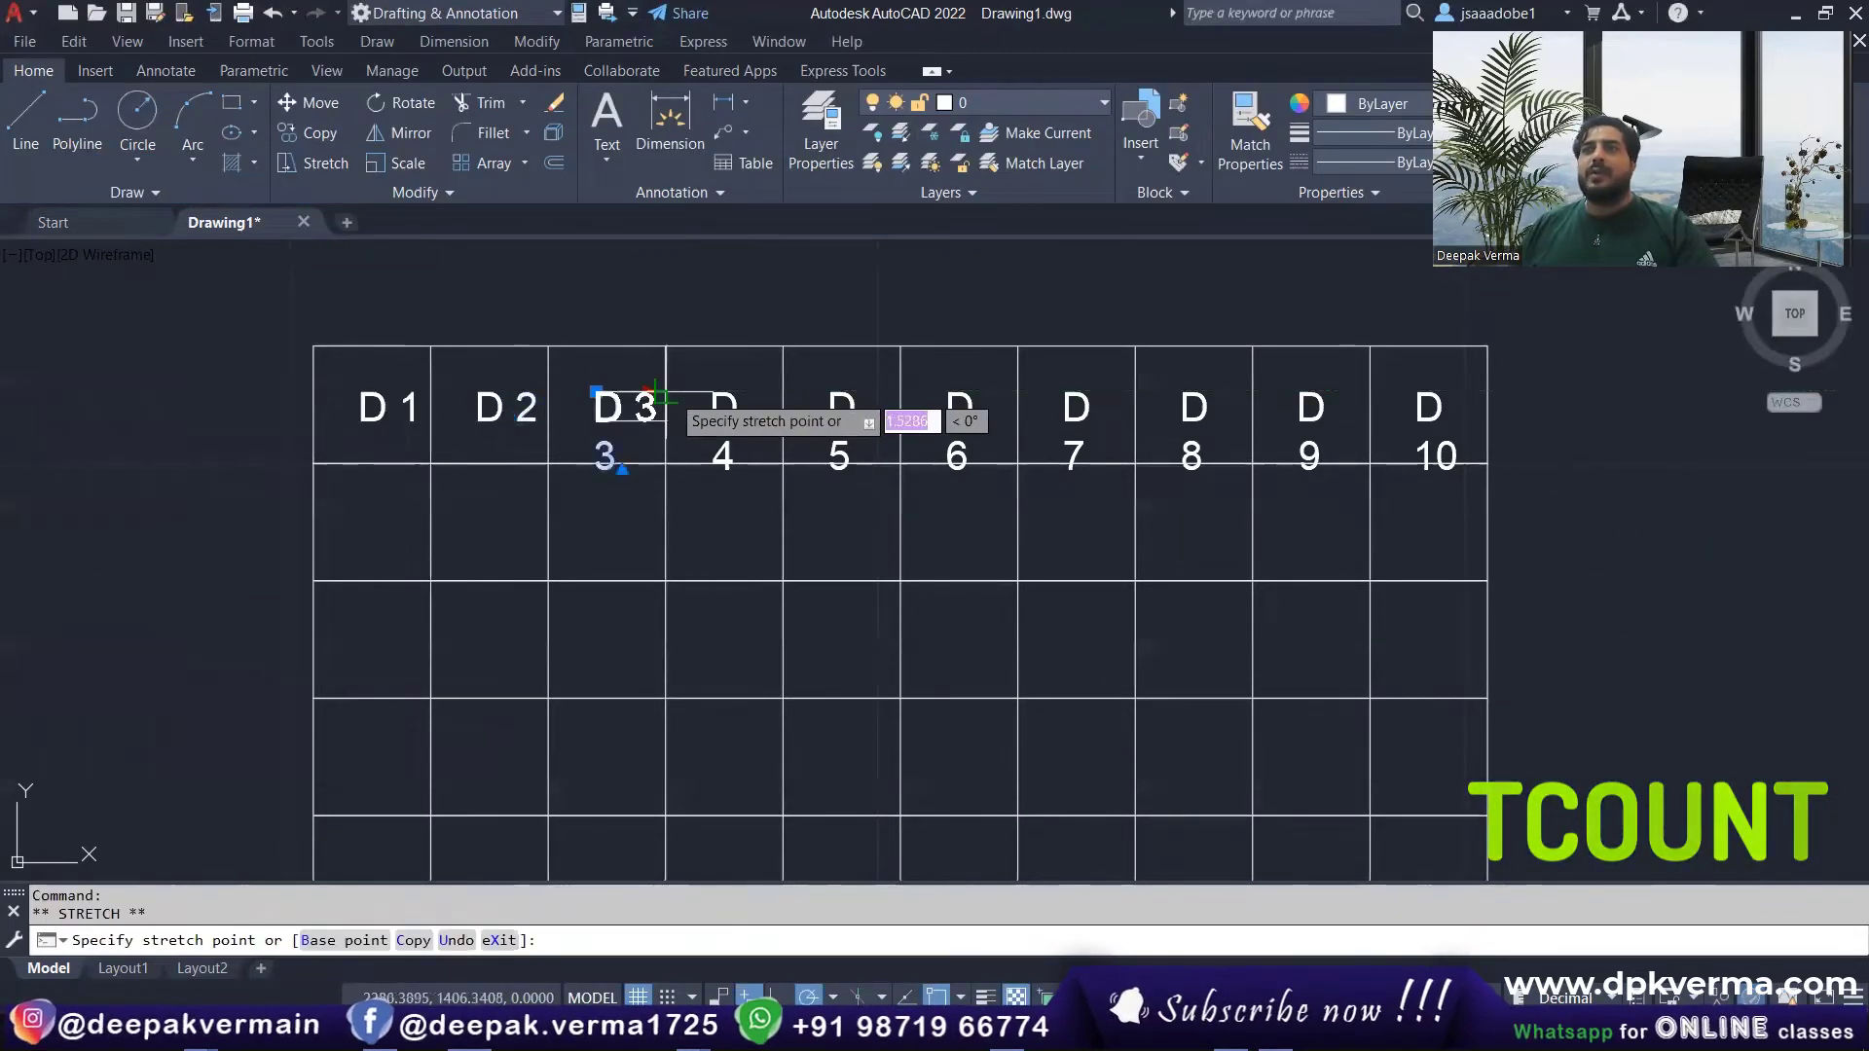
pyautogui.click(716, 395)
pyautogui.click(774, 393)
pyautogui.press('Escape')
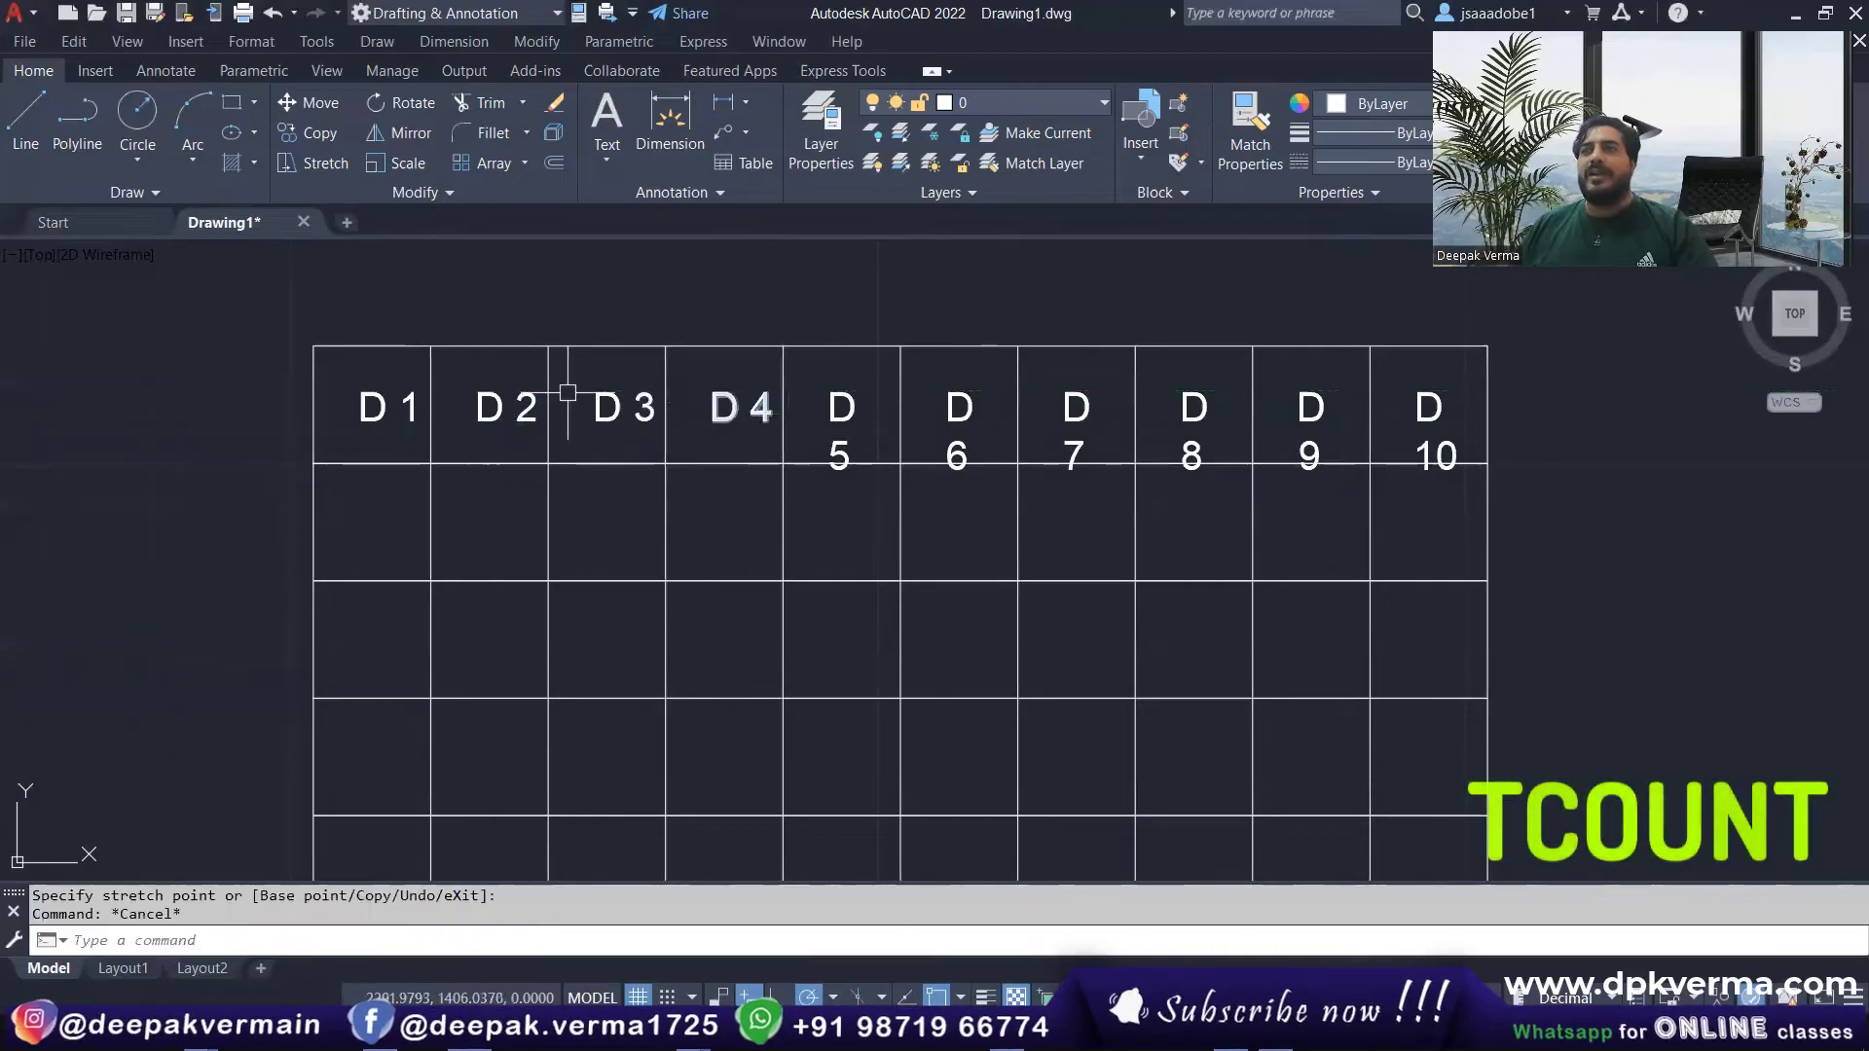
pyautogui.click(430, 394)
pyautogui.press('Escape')
# Step: Delete the D5, D10, D9 and D8 labels
pyautogui.click(172, 371)
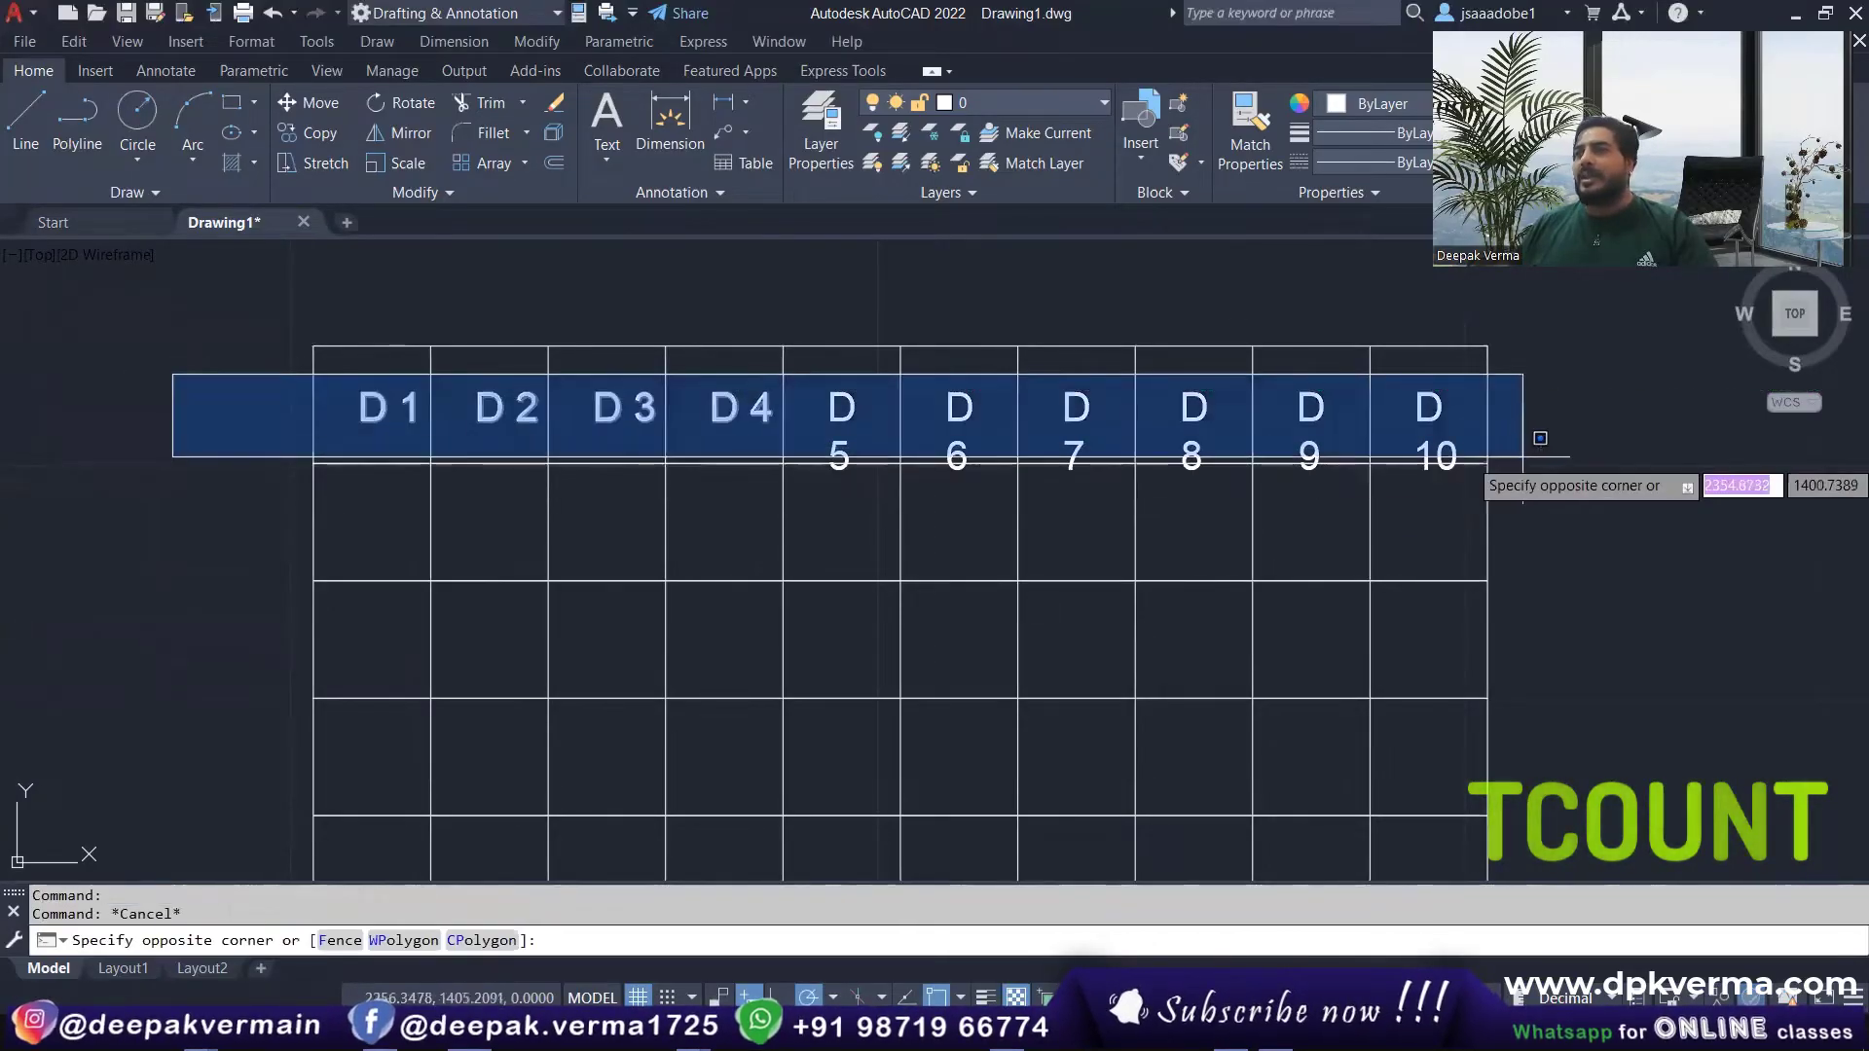
pyautogui.click(1579, 484)
pyautogui.press('Escape')
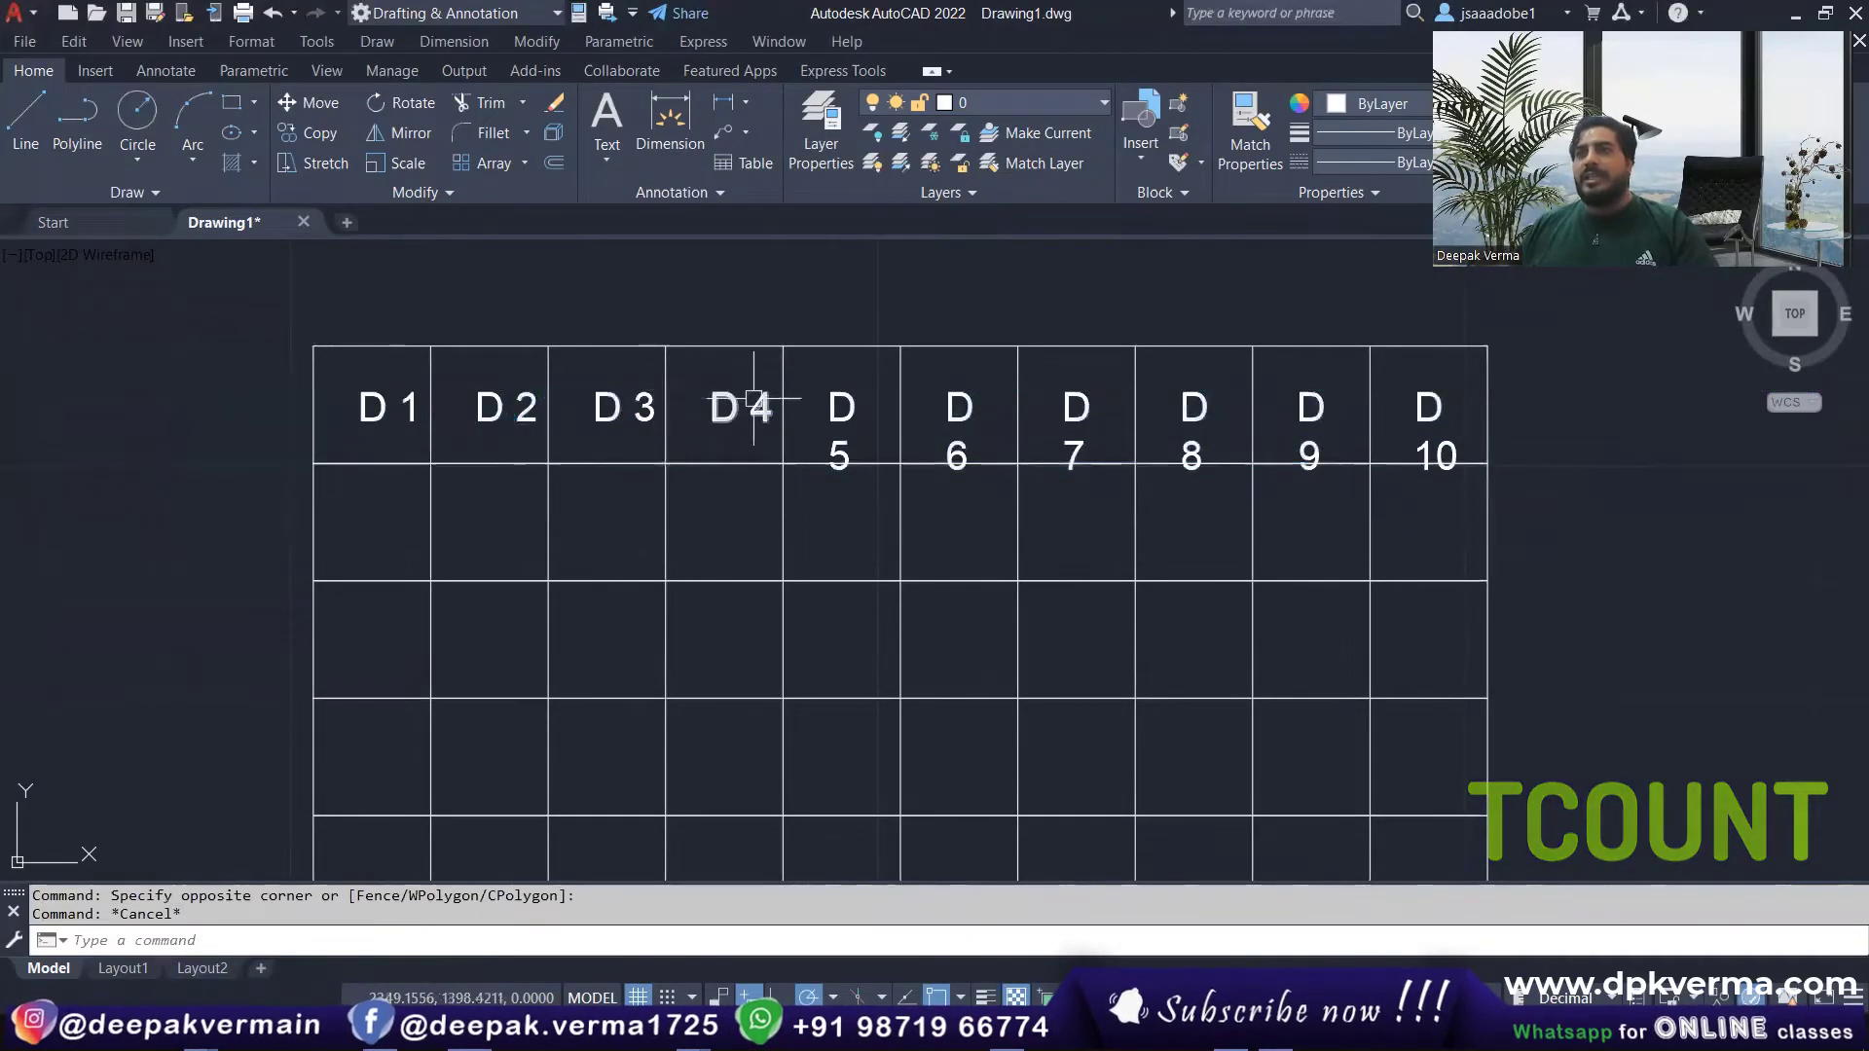
pyautogui.click(840, 407)
pyautogui.press('Delete')
pyautogui.click(1429, 418)
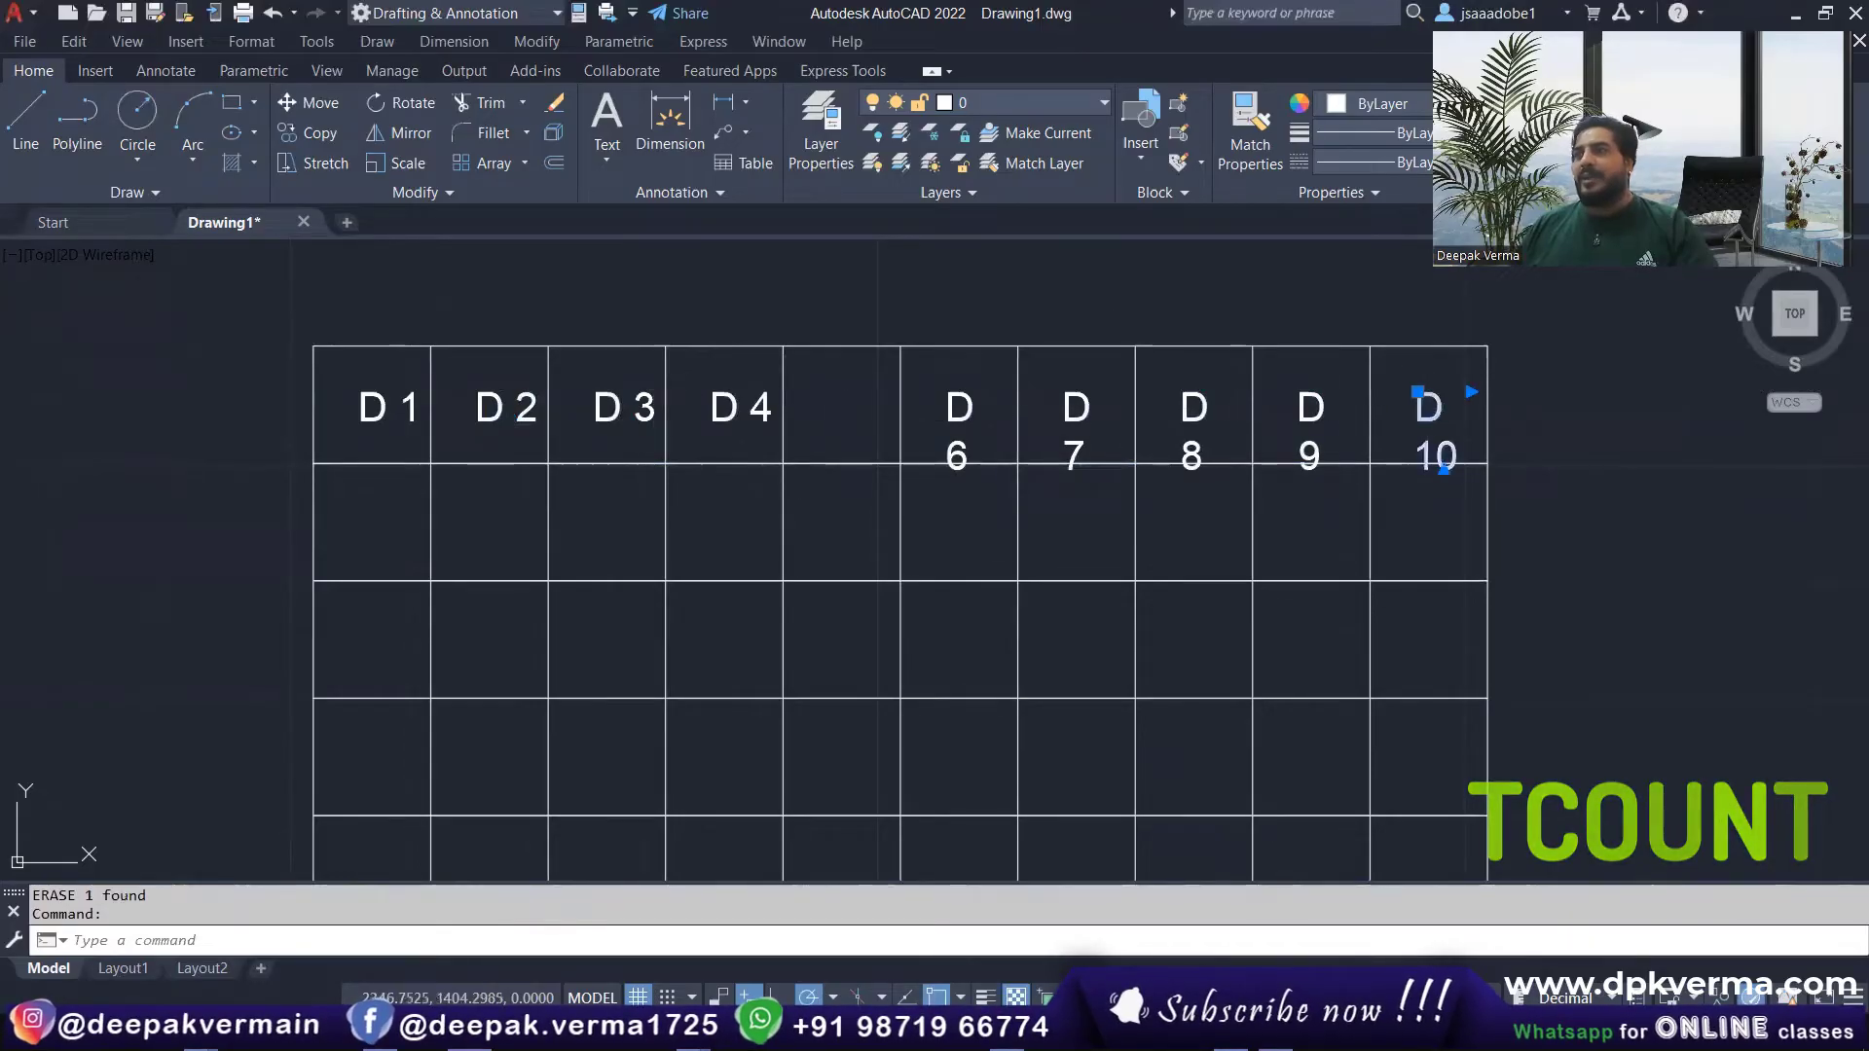
pyautogui.press('Delete')
pyautogui.click(1723, 368)
pyautogui.click(1316, 458)
pyautogui.press('Delete')
pyautogui.click(1213, 418)
pyautogui.press('Delete')
# Step: Delete the remaining D7, D6, D4, D3, D2 and D1 labels
pyautogui.click(1075, 408)
pyautogui.press('Delete')
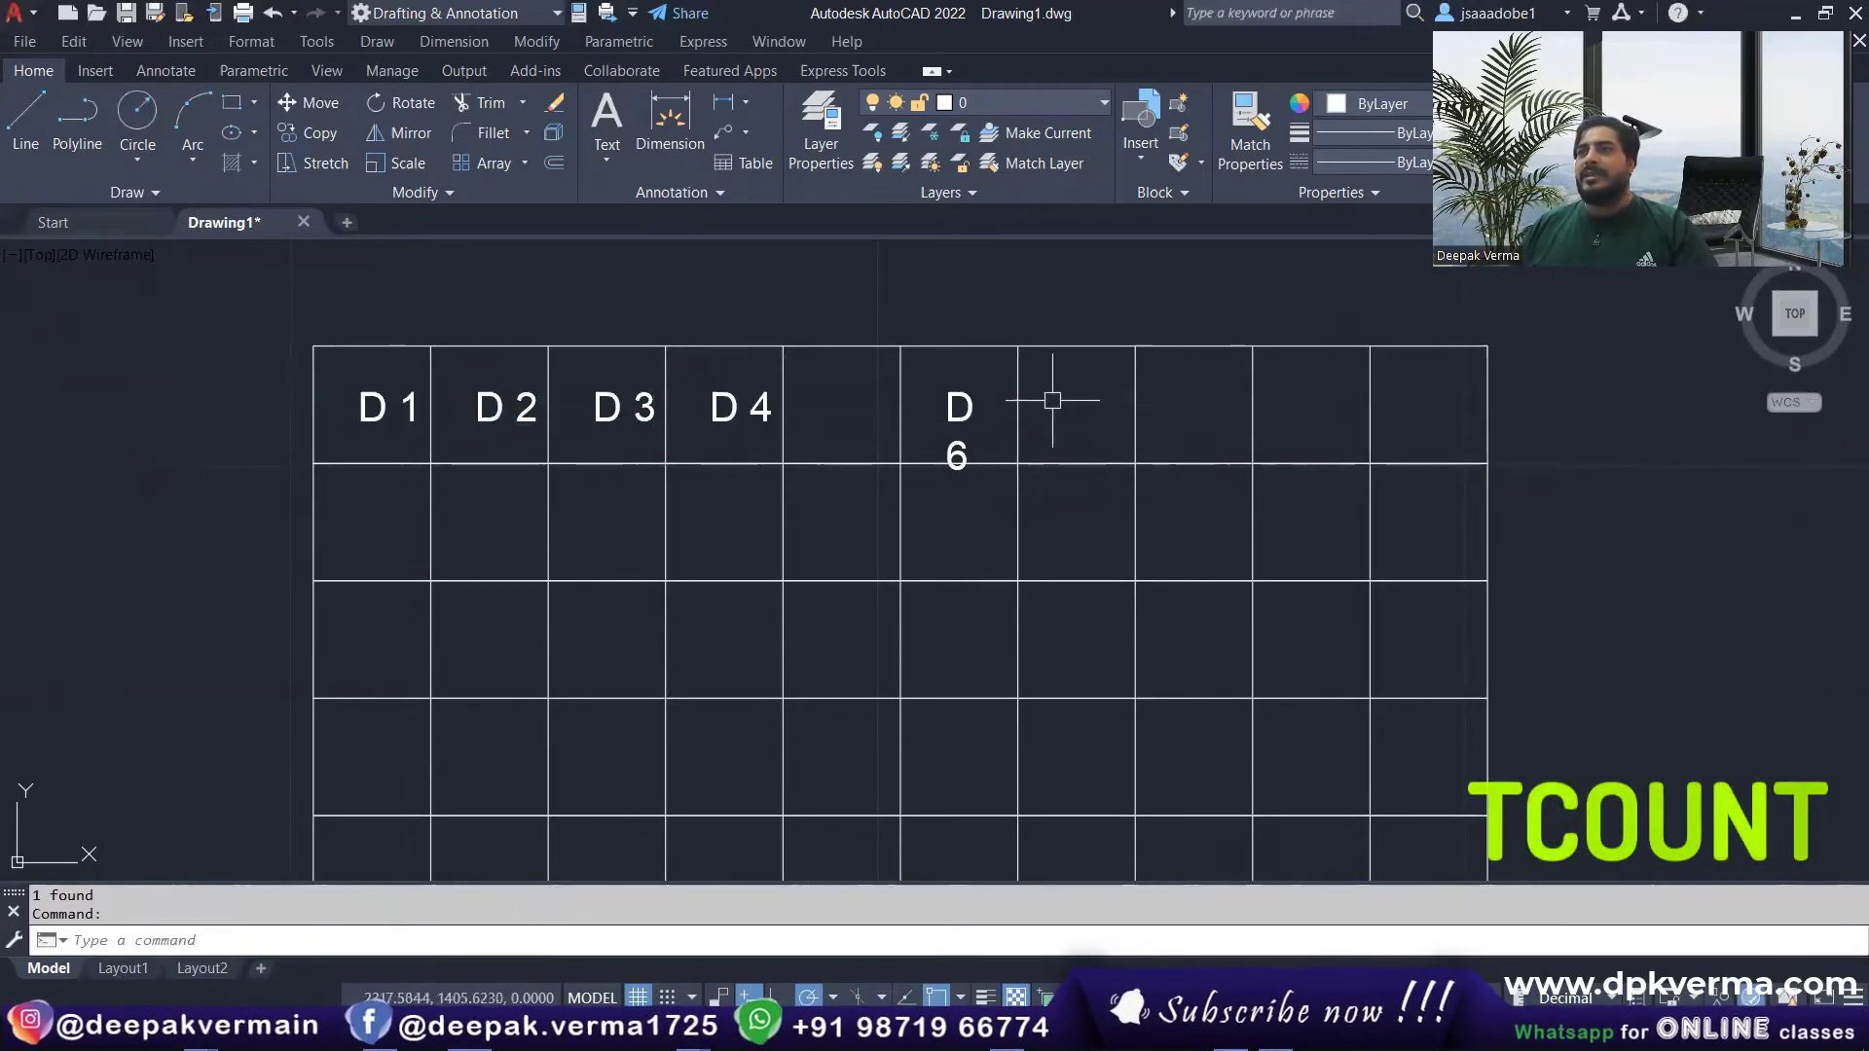
pyautogui.click(983, 419)
pyautogui.click(740, 404)
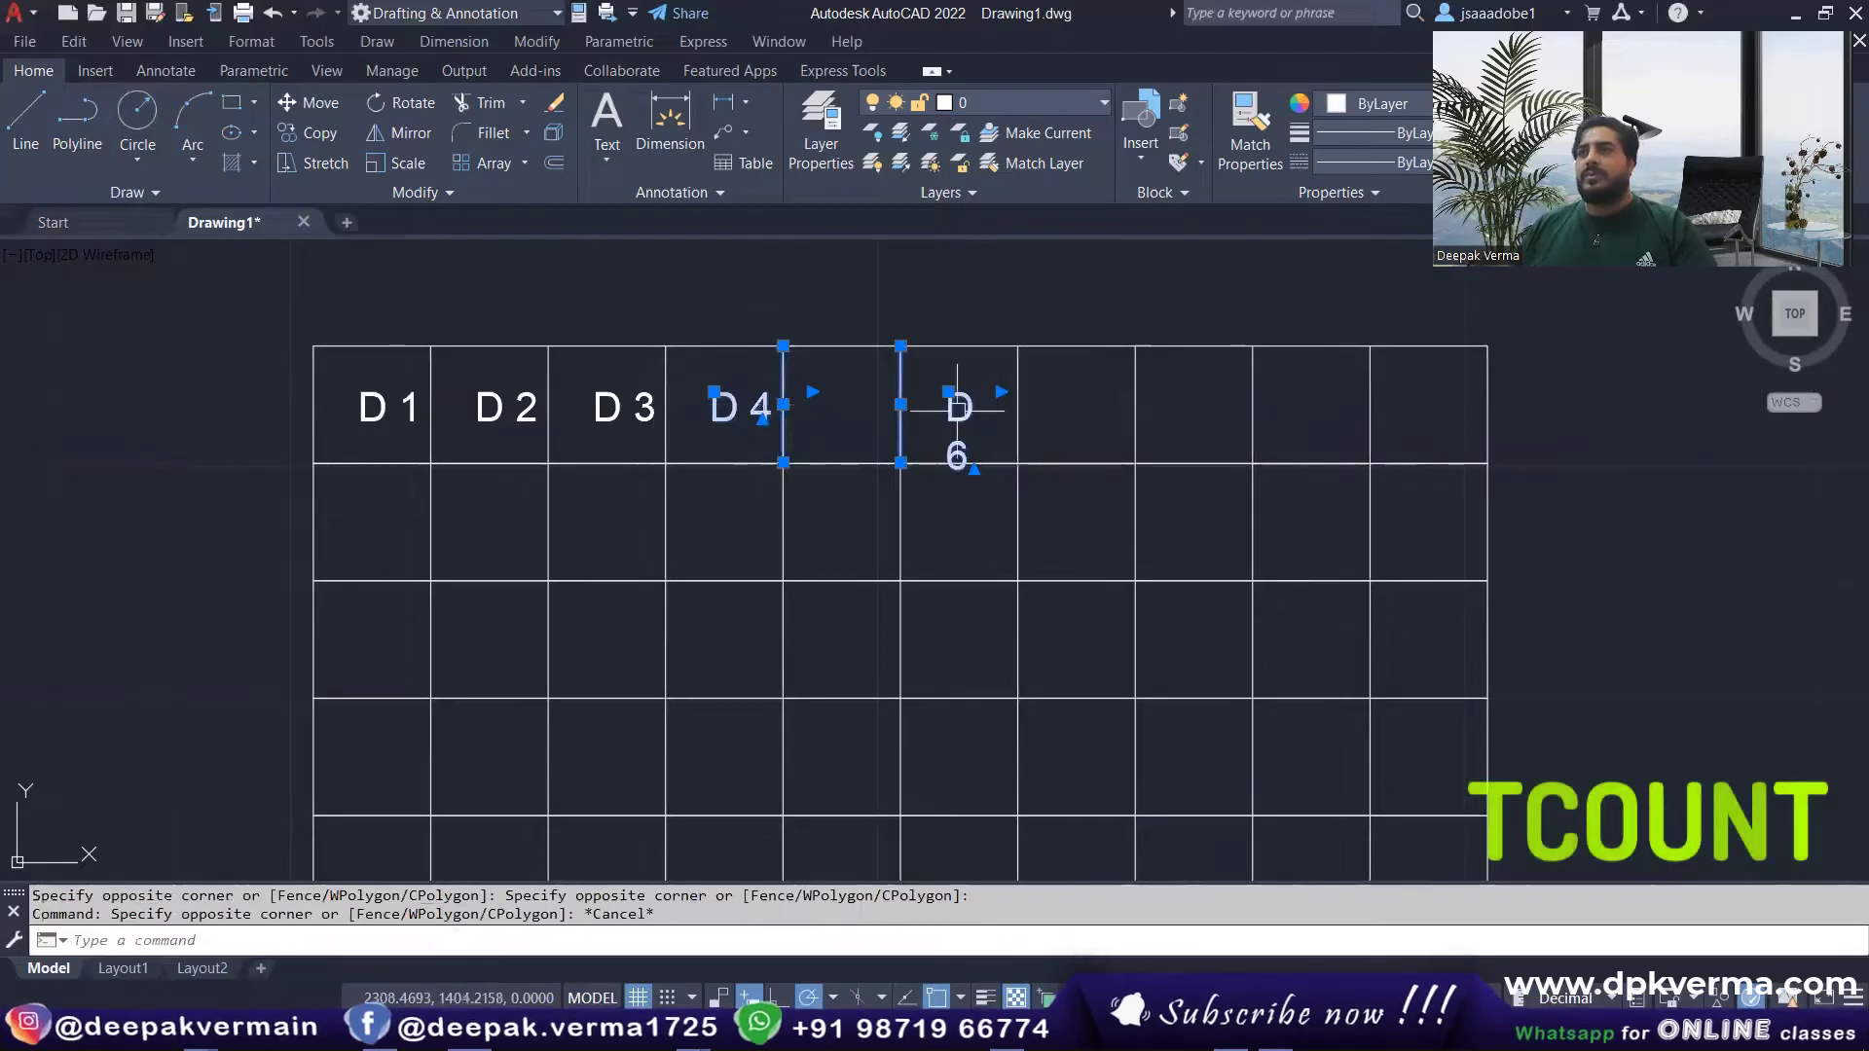
pyautogui.press('Escape')
pyautogui.press('Delete')
pyautogui.click(745, 404)
pyautogui.press('Return')
pyautogui.press('Delete')
pyautogui.click(509, 405)
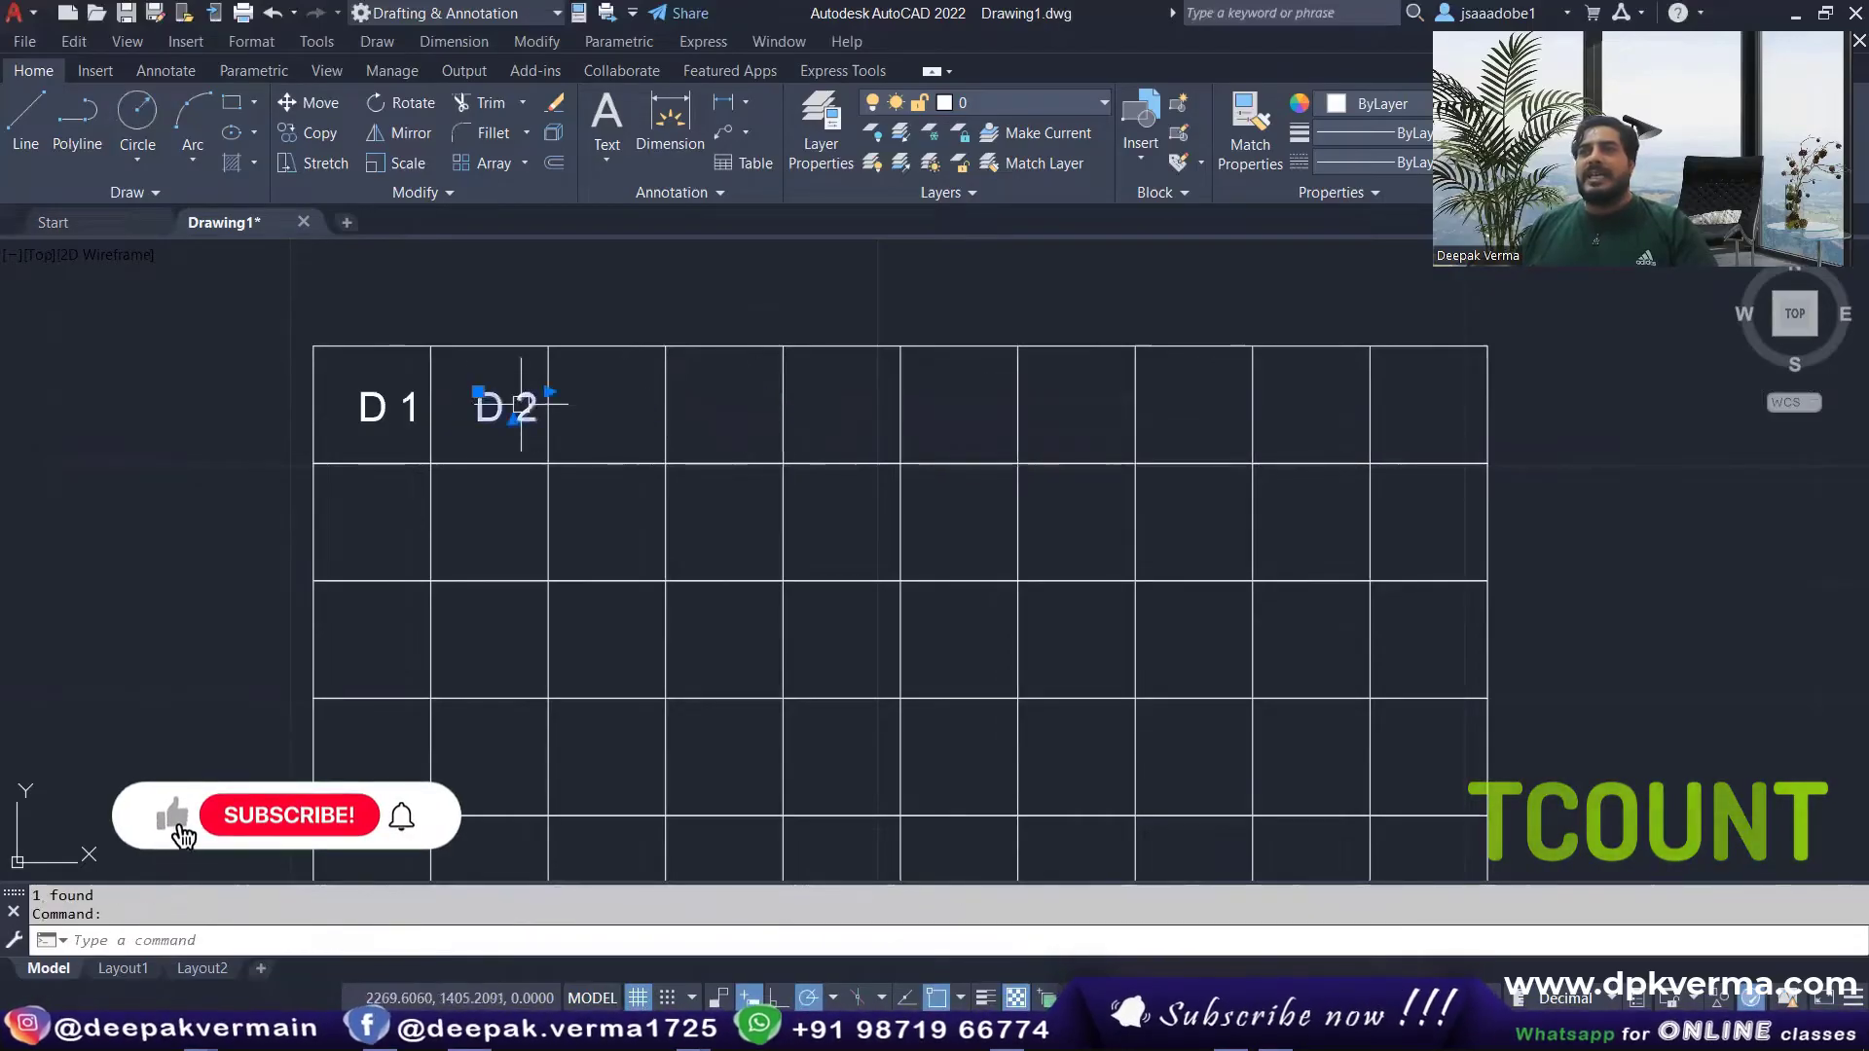
pyautogui.press('Delete')
pyautogui.click(394, 405)
pyautogui.scroll(2, 390, 405)
pyautogui.scroll(1, 486, 413)
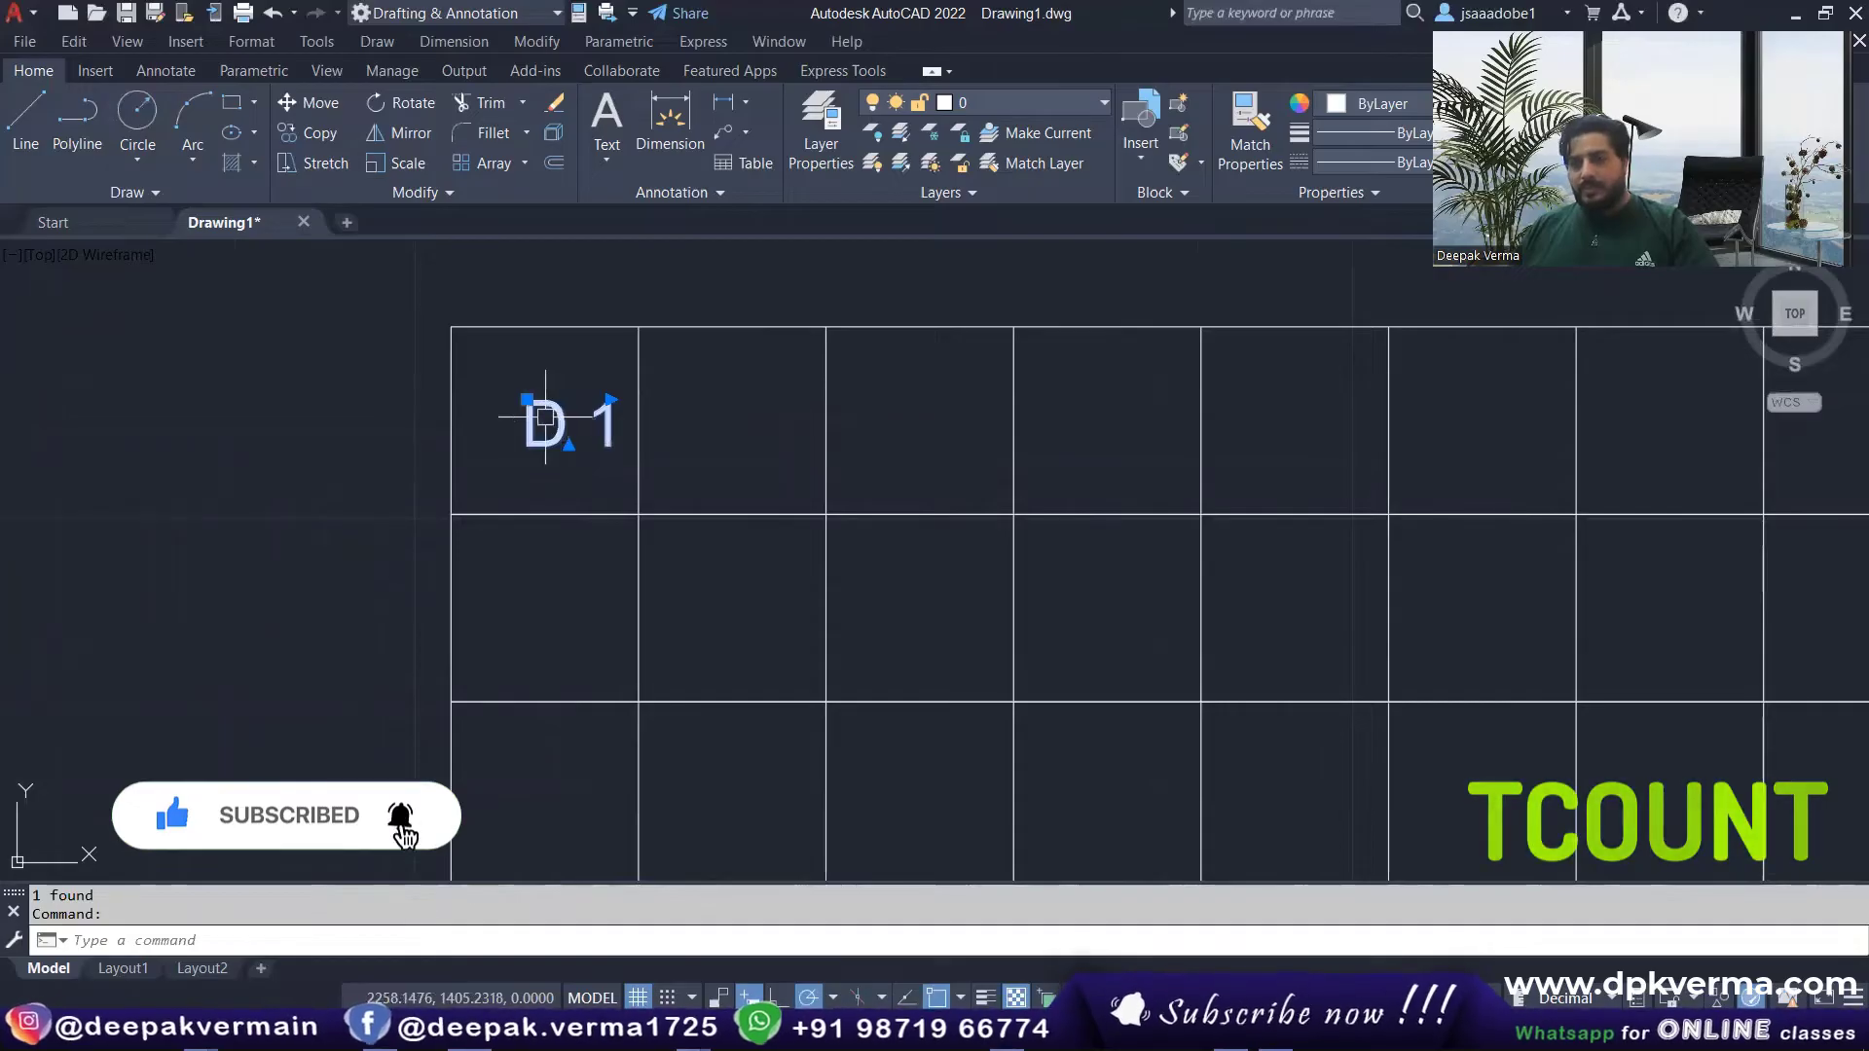
pyautogui.press('Delete')
# Step: Write a letter D in the first header cell and widen its text box
pyautogui.write('t')
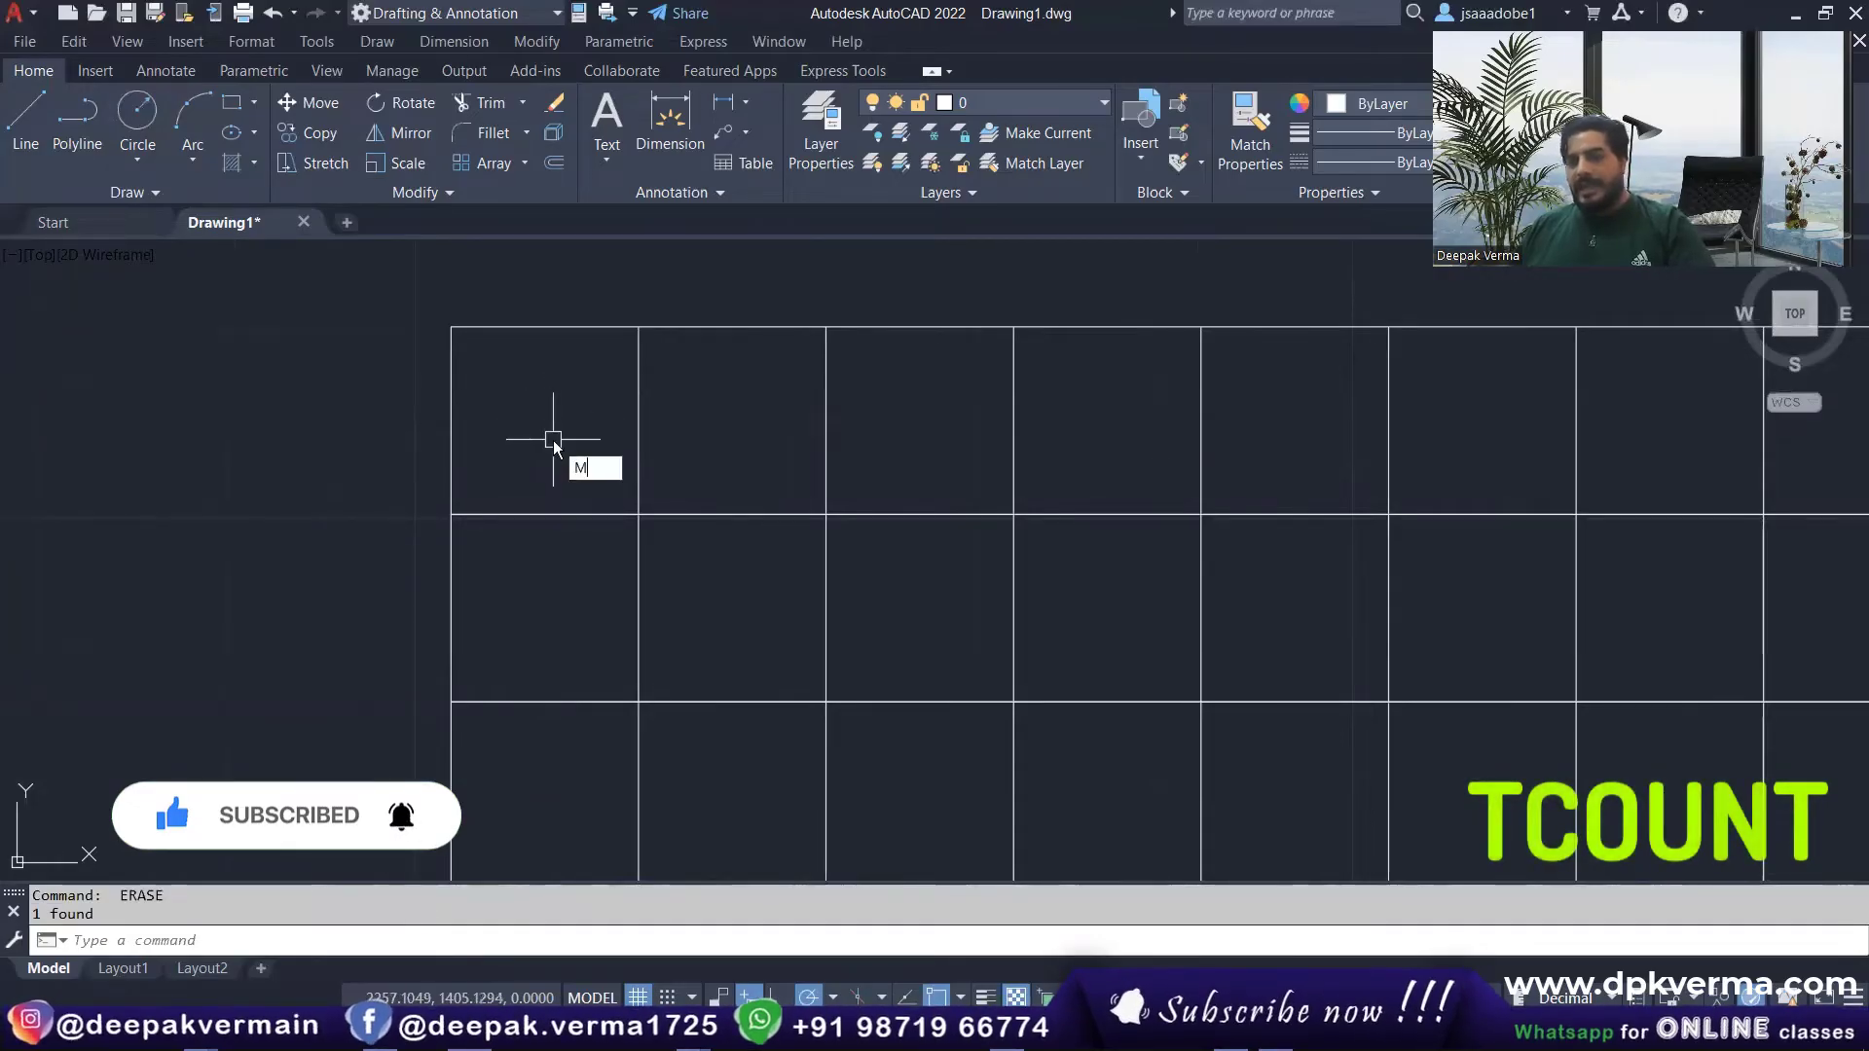
pyautogui.press('Return')
pyautogui.click(494, 398)
pyautogui.click(599, 462)
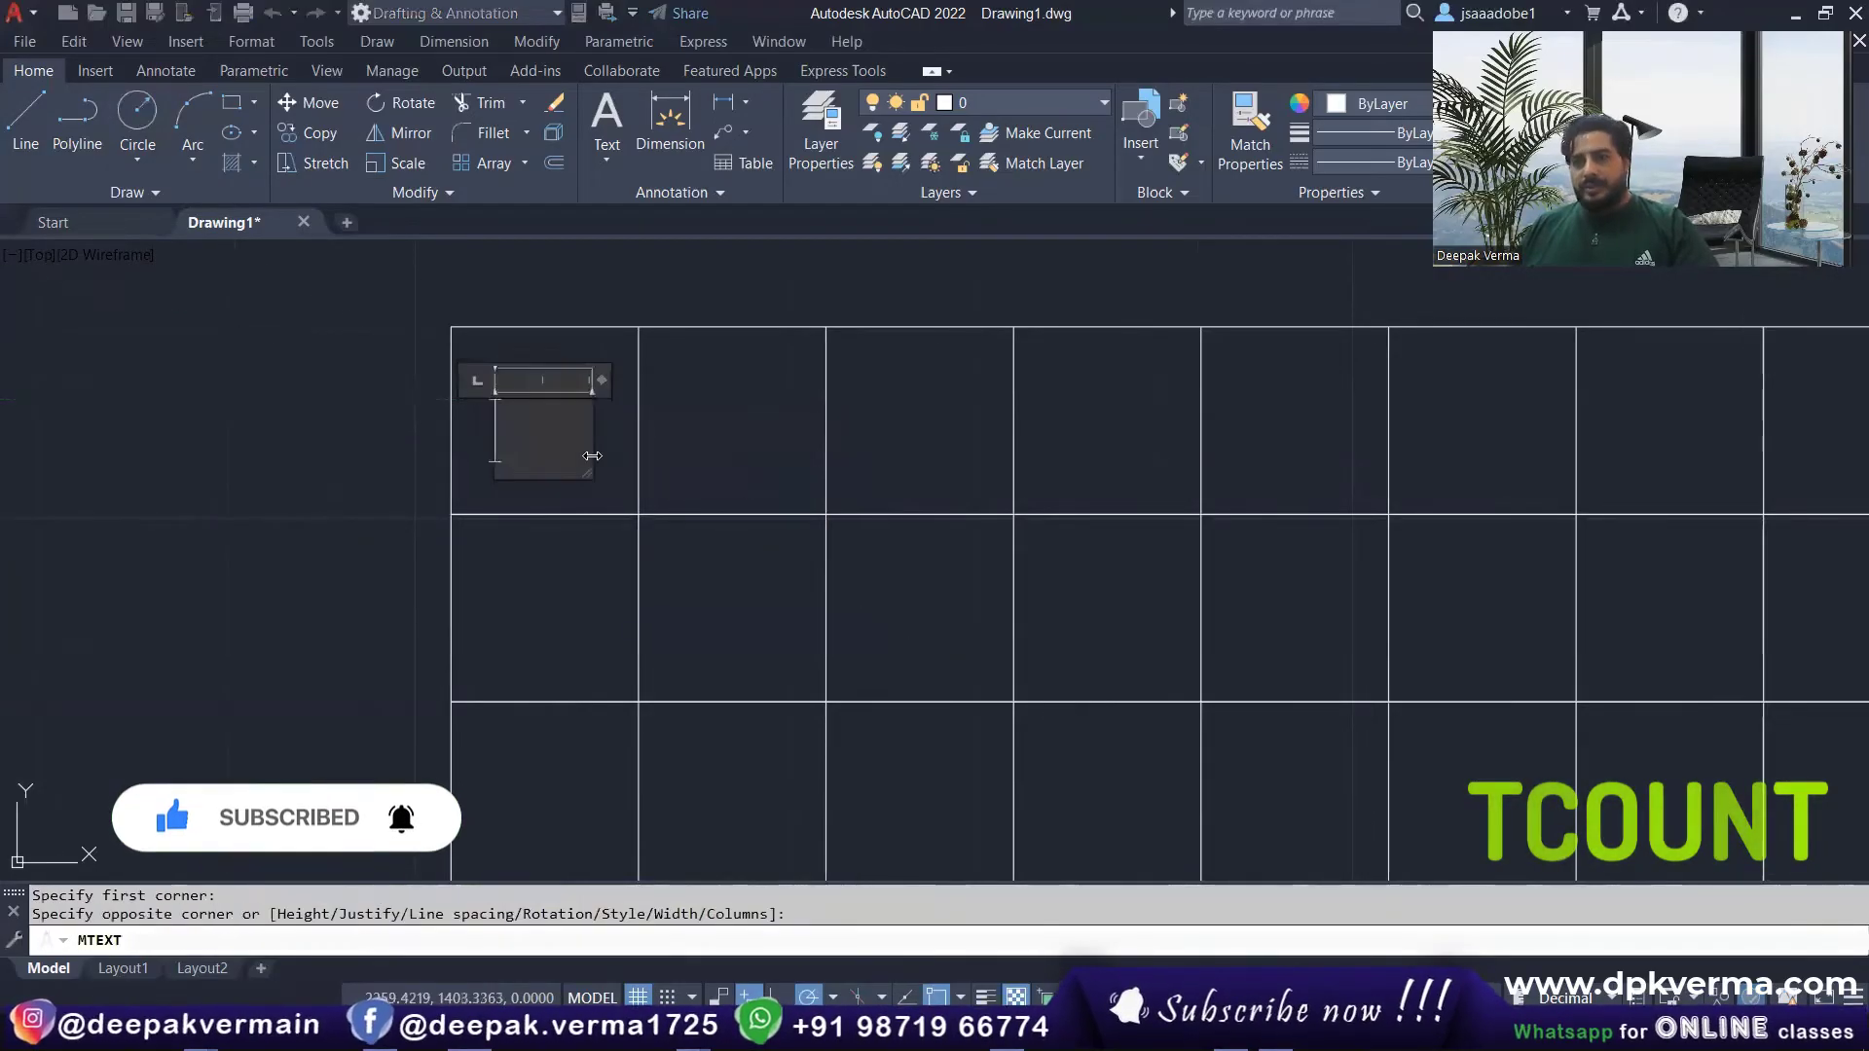
pyautogui.write('D')
pyautogui.click(584, 419)
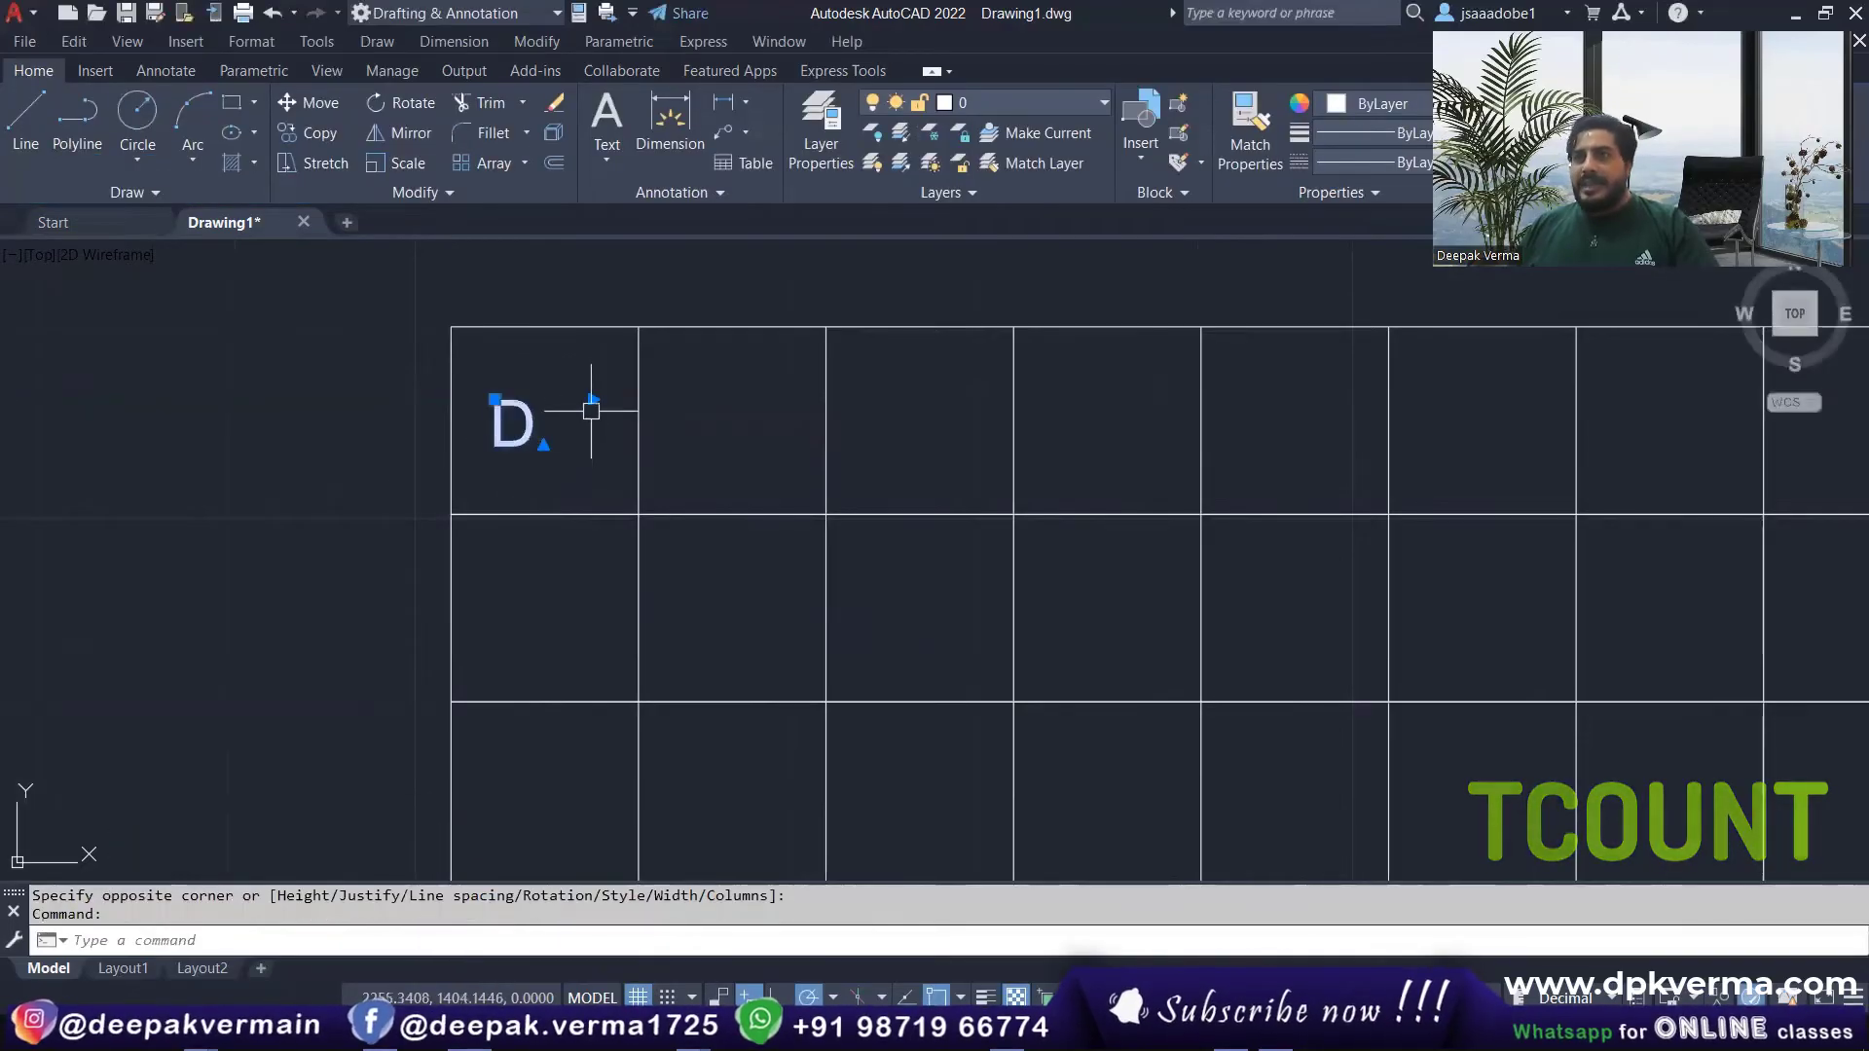
pyautogui.click(589, 398)
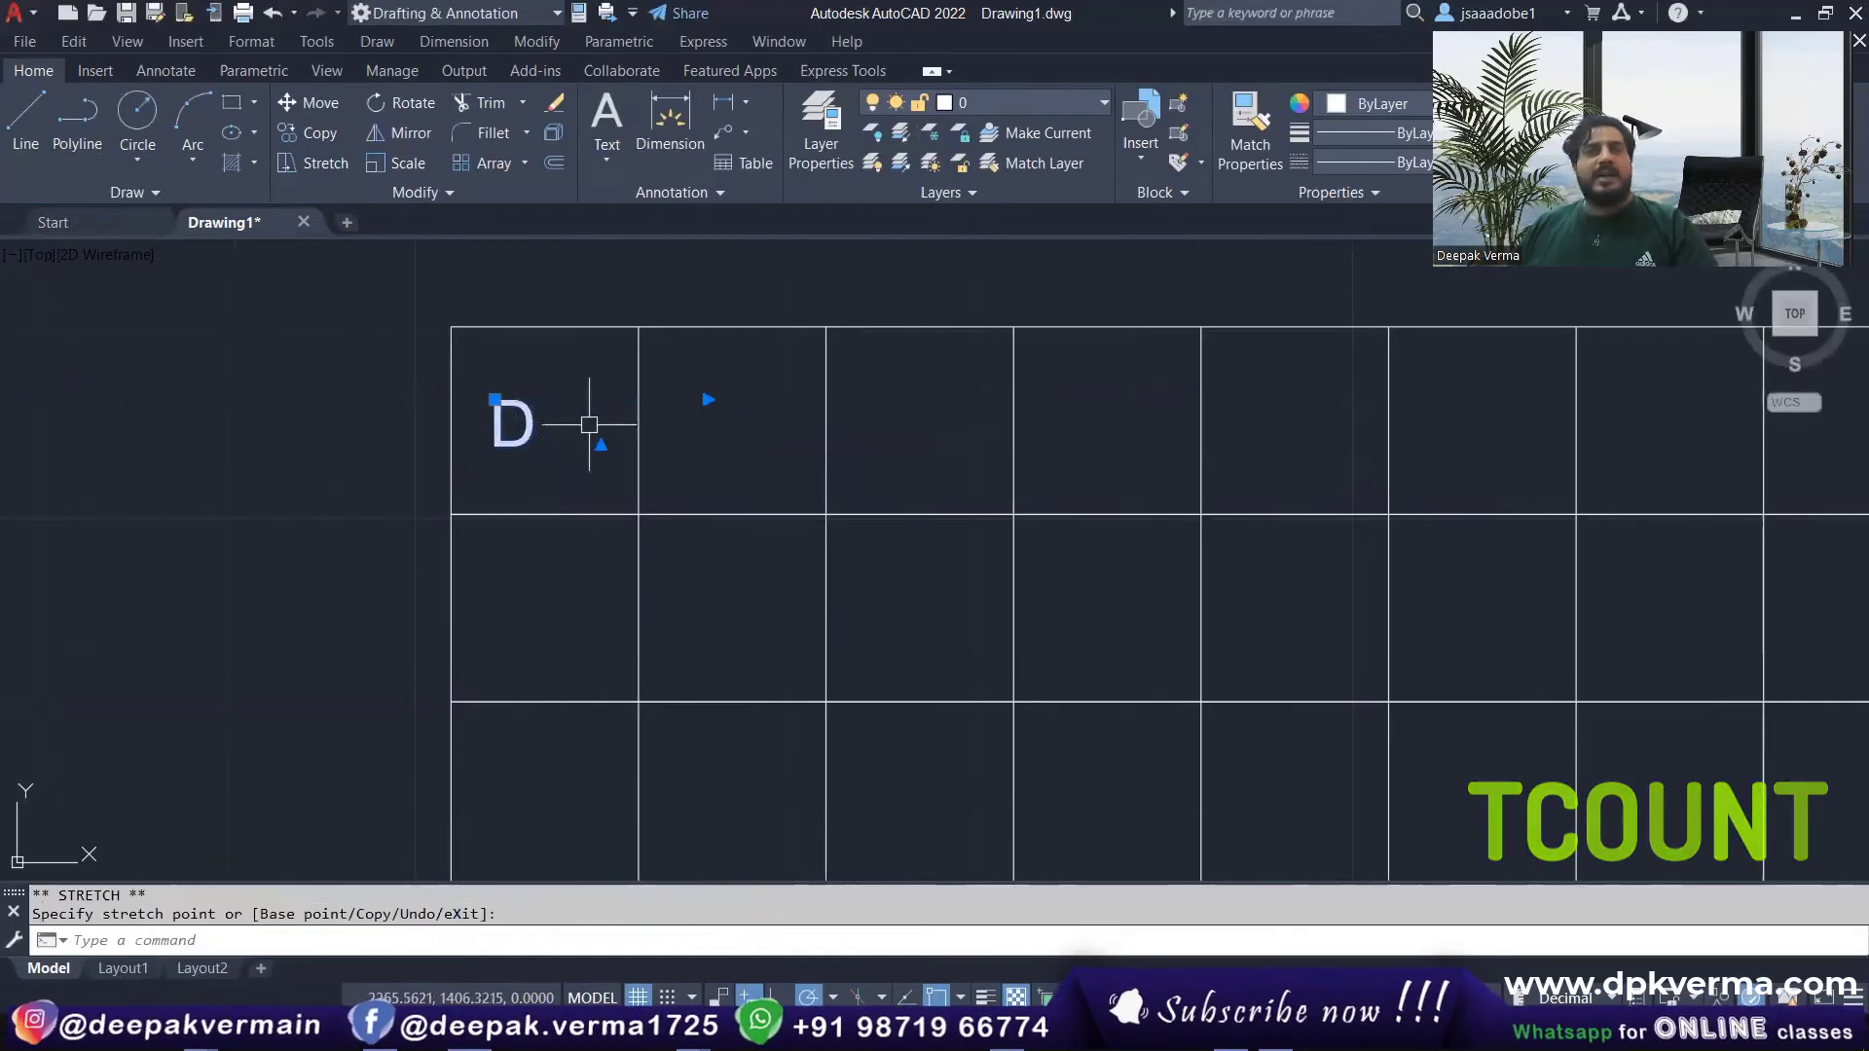
pyautogui.click(709, 399)
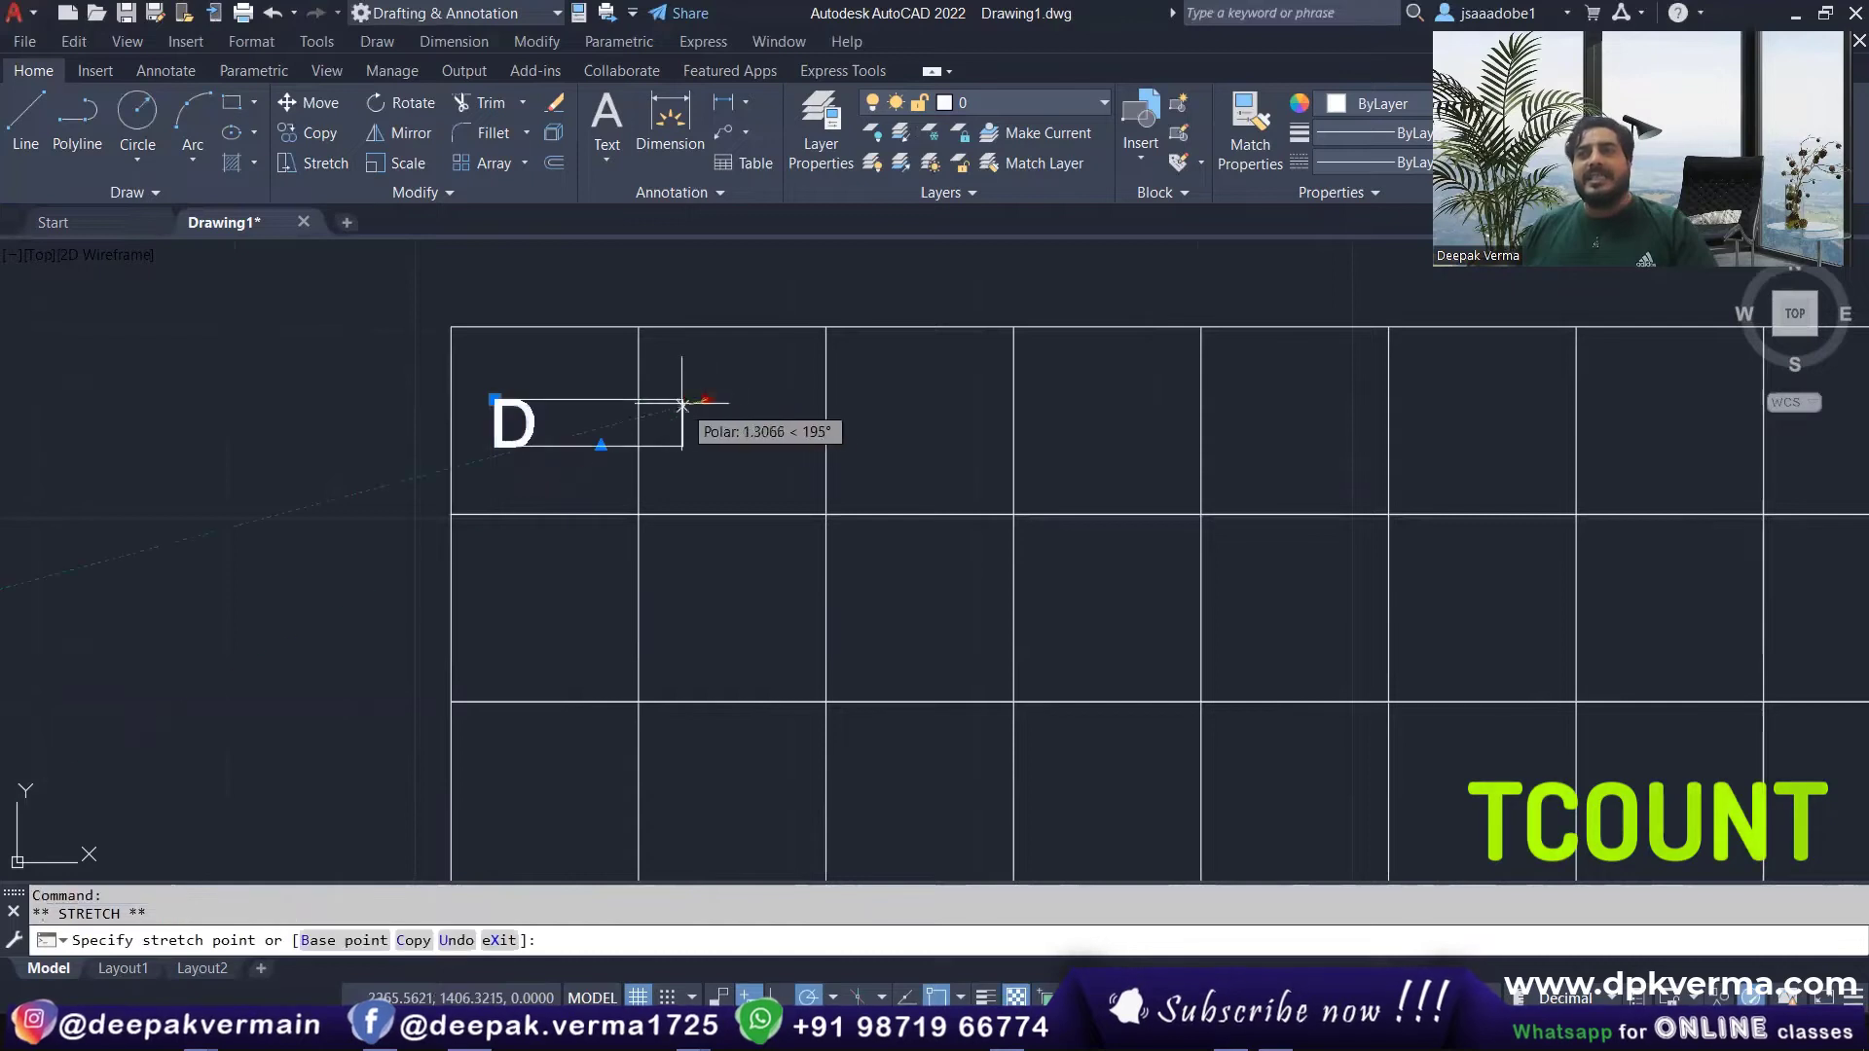
pyautogui.press('Escape')
# Step: Start COPY with the new D text selected
pyautogui.moveTo(634, 400); pyautogui.dragTo(516, 426, button='middle')
pyautogui.write('co')
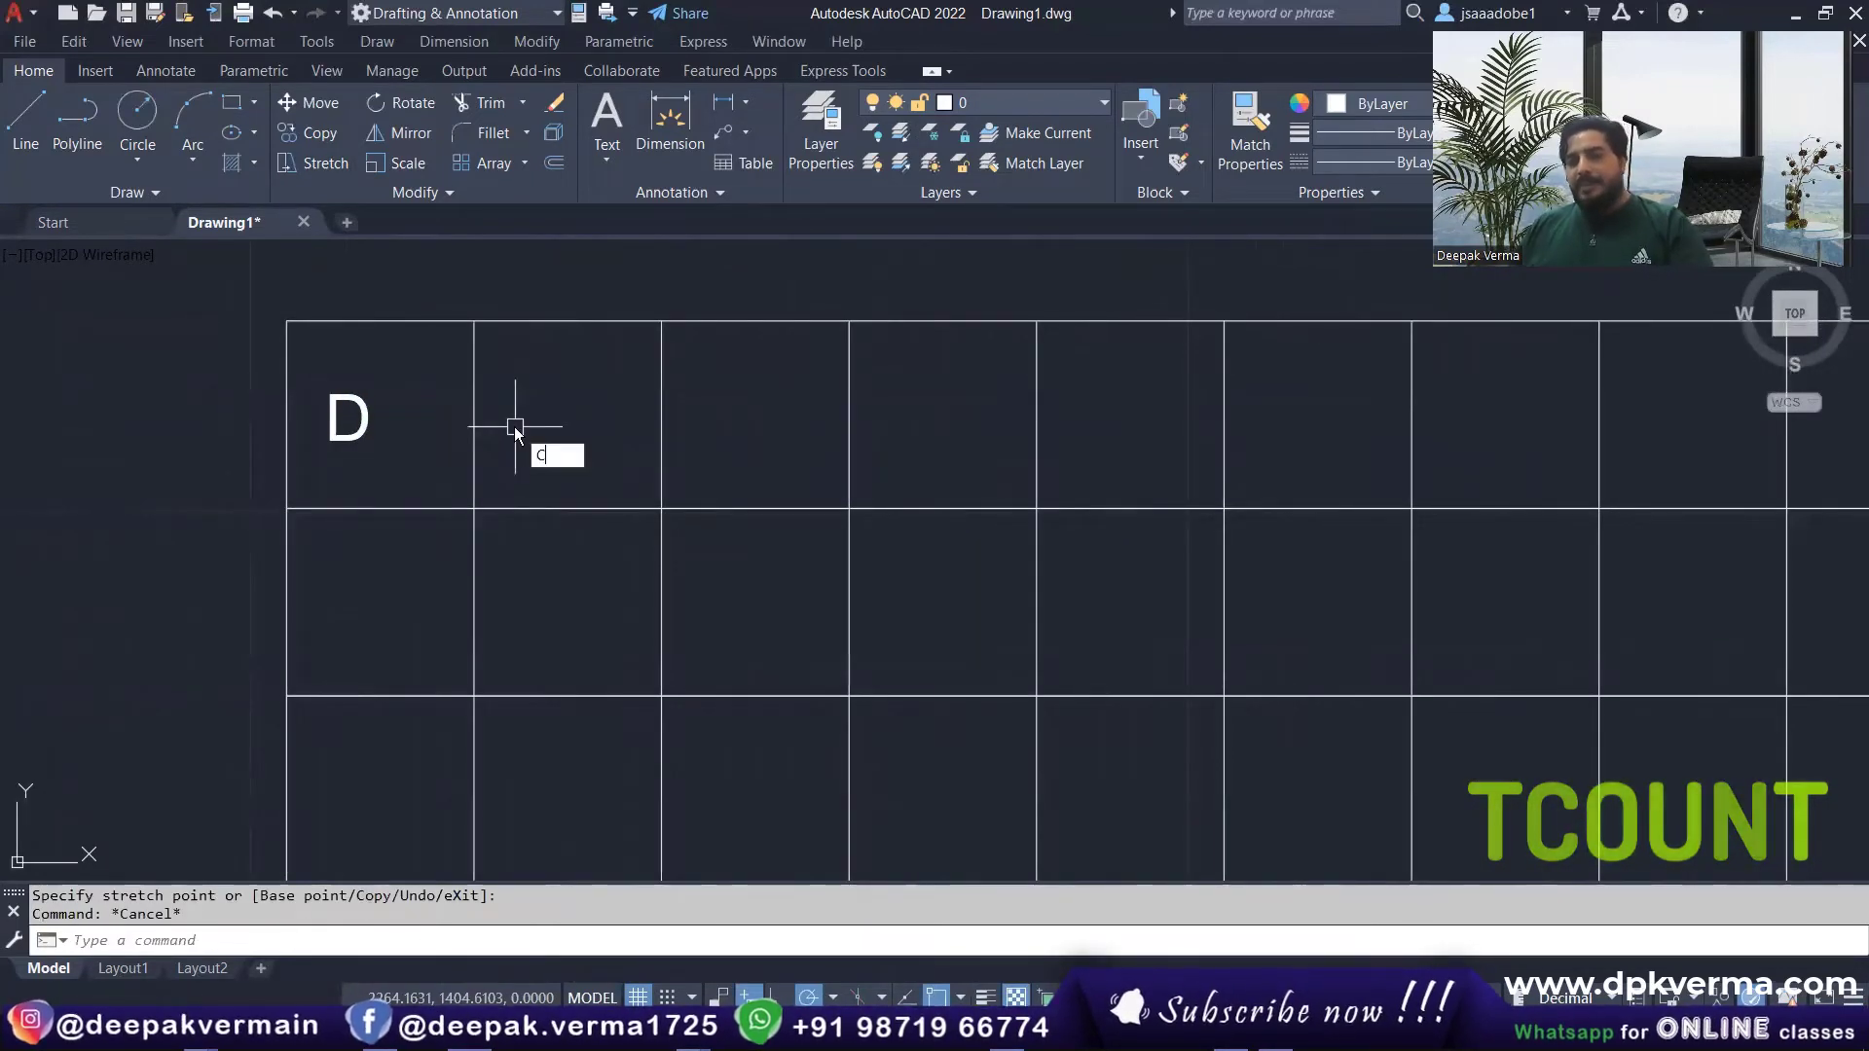
pyautogui.press('Return')
pyautogui.click(362, 419)
pyautogui.press('Return')
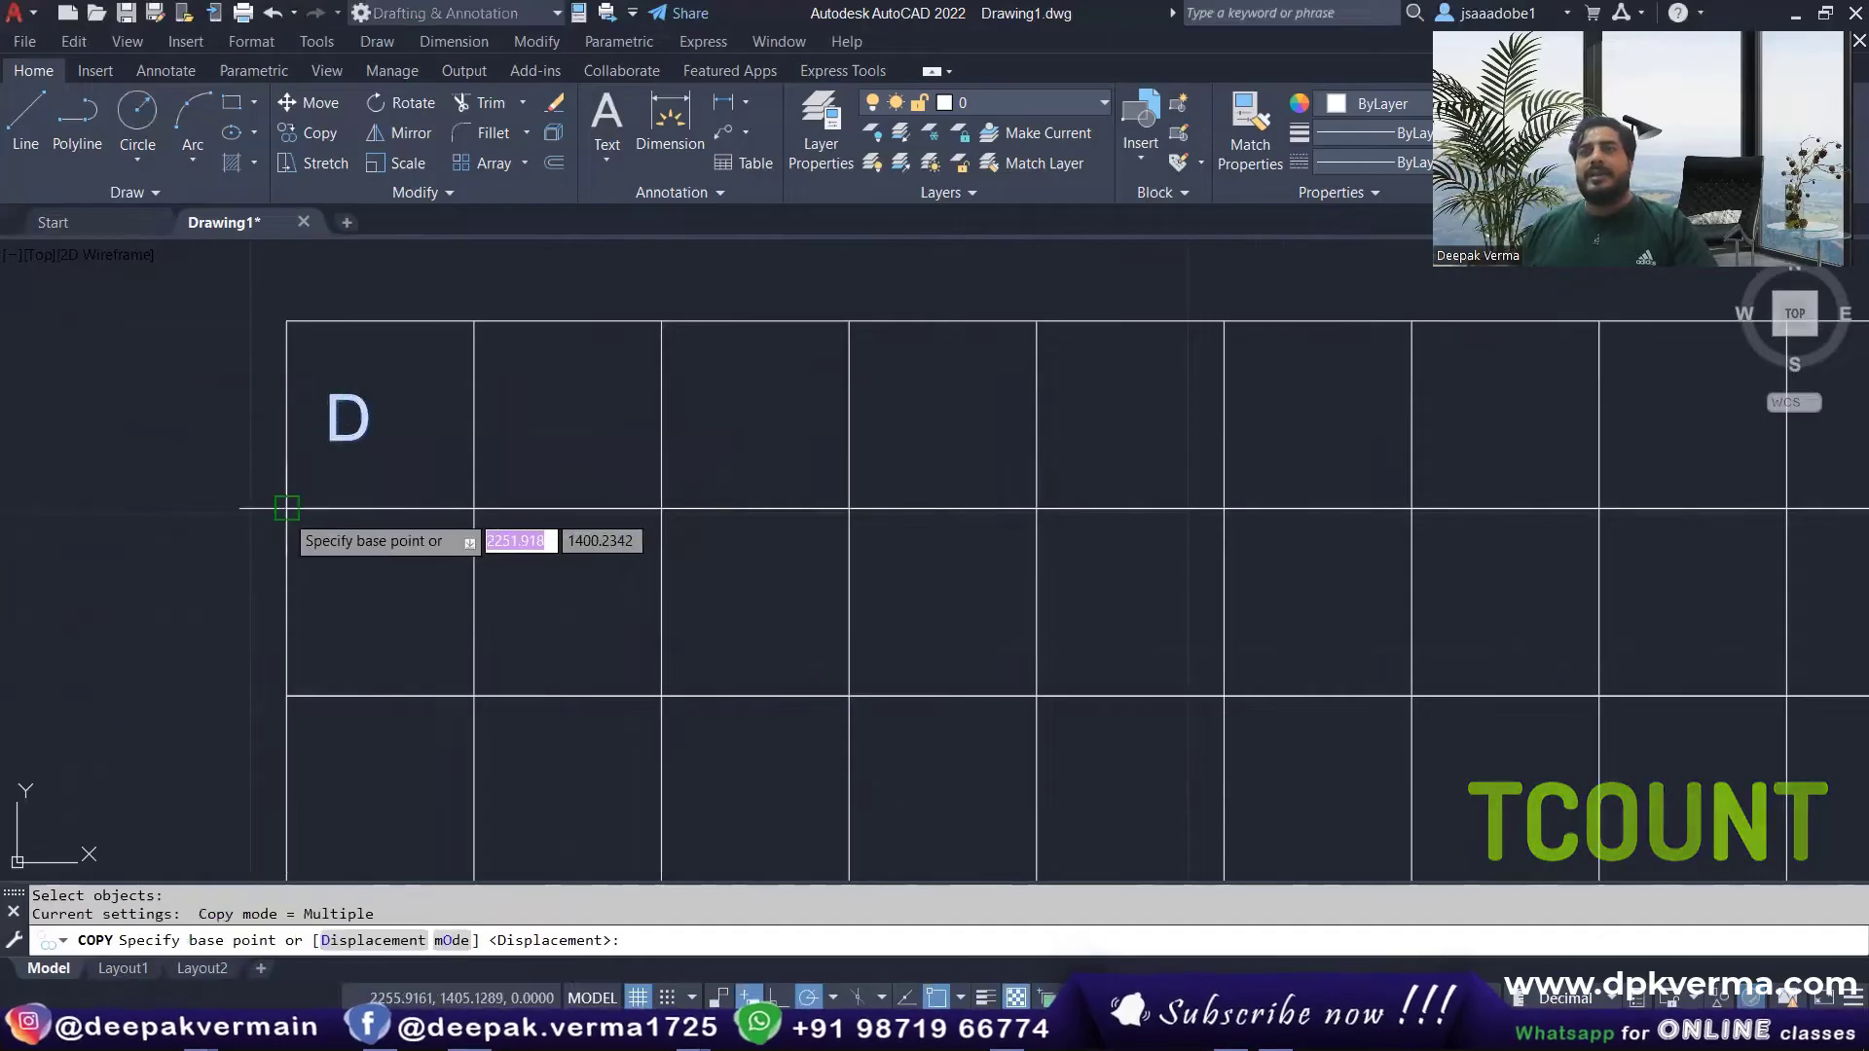
# Step: Copy the D as a 10-item array, one cell apart across the top row
pyautogui.click(286, 508)
pyautogui.write('a')
pyautogui.press('Return')
pyautogui.write('10')
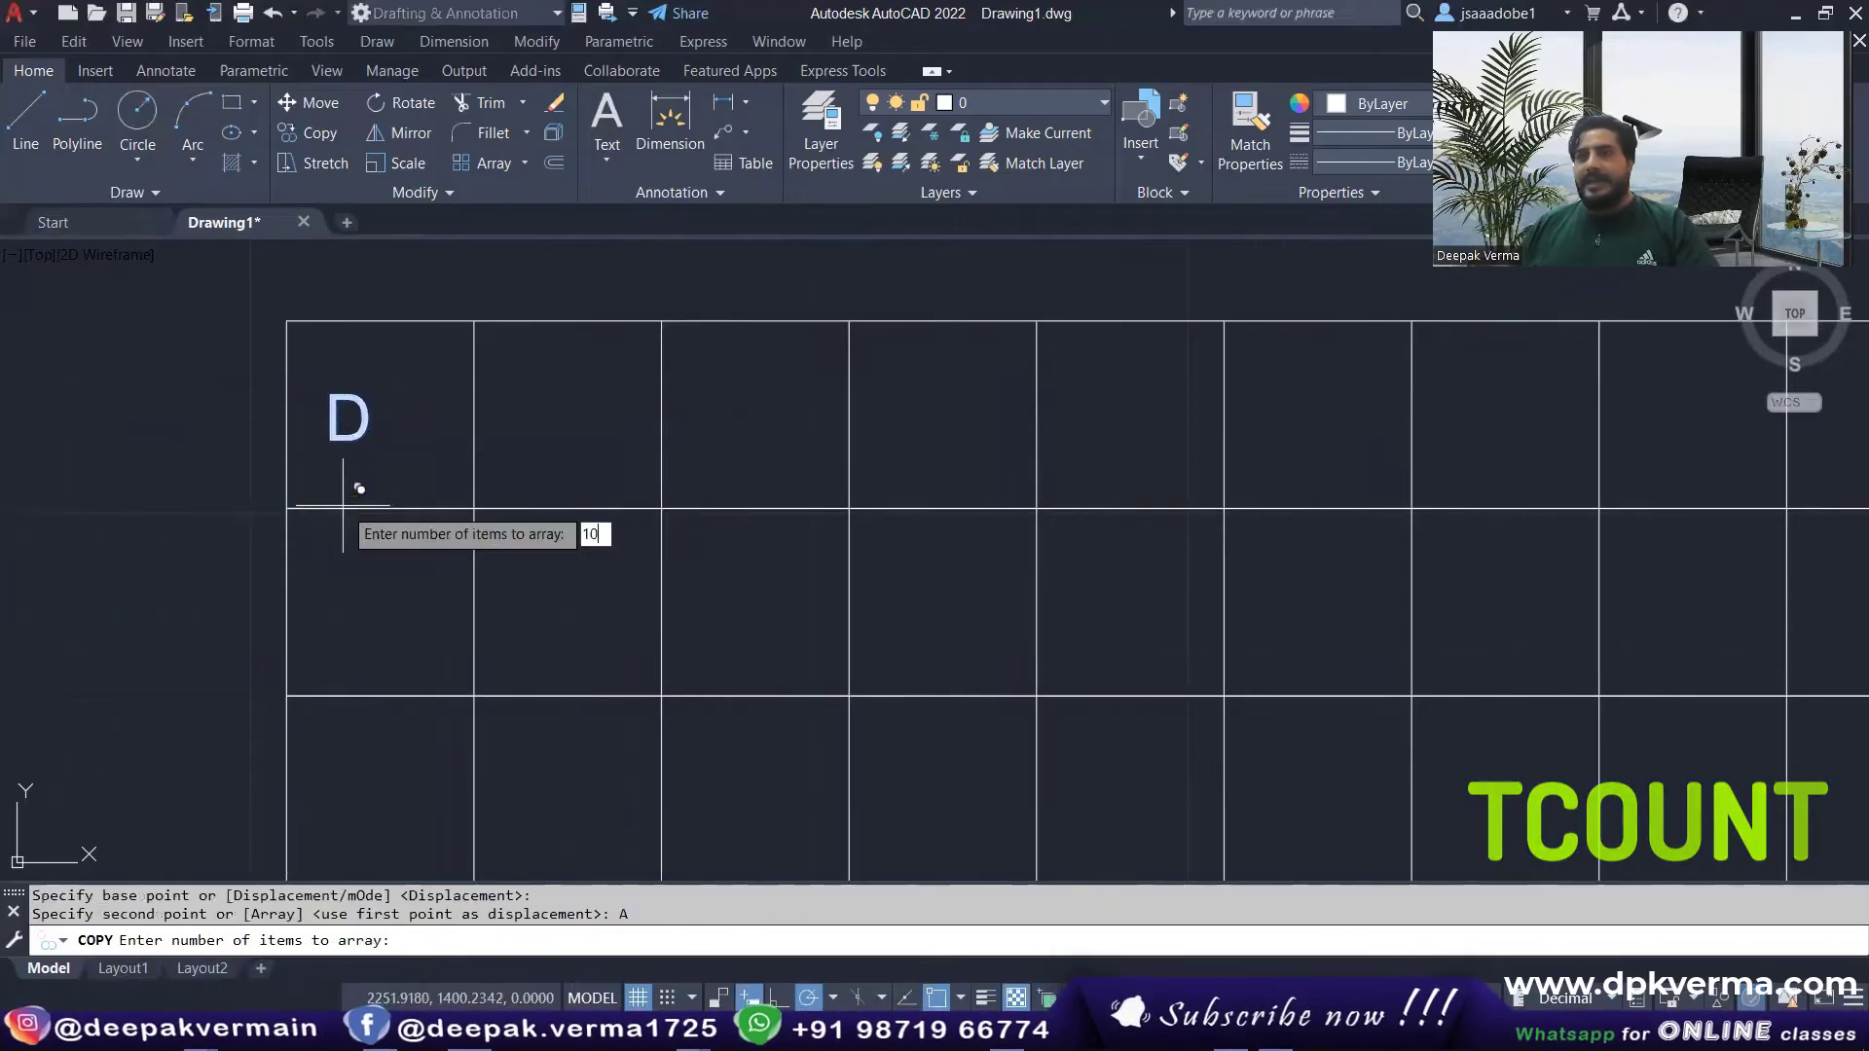
pyautogui.press('Return')
pyautogui.press('Escape')
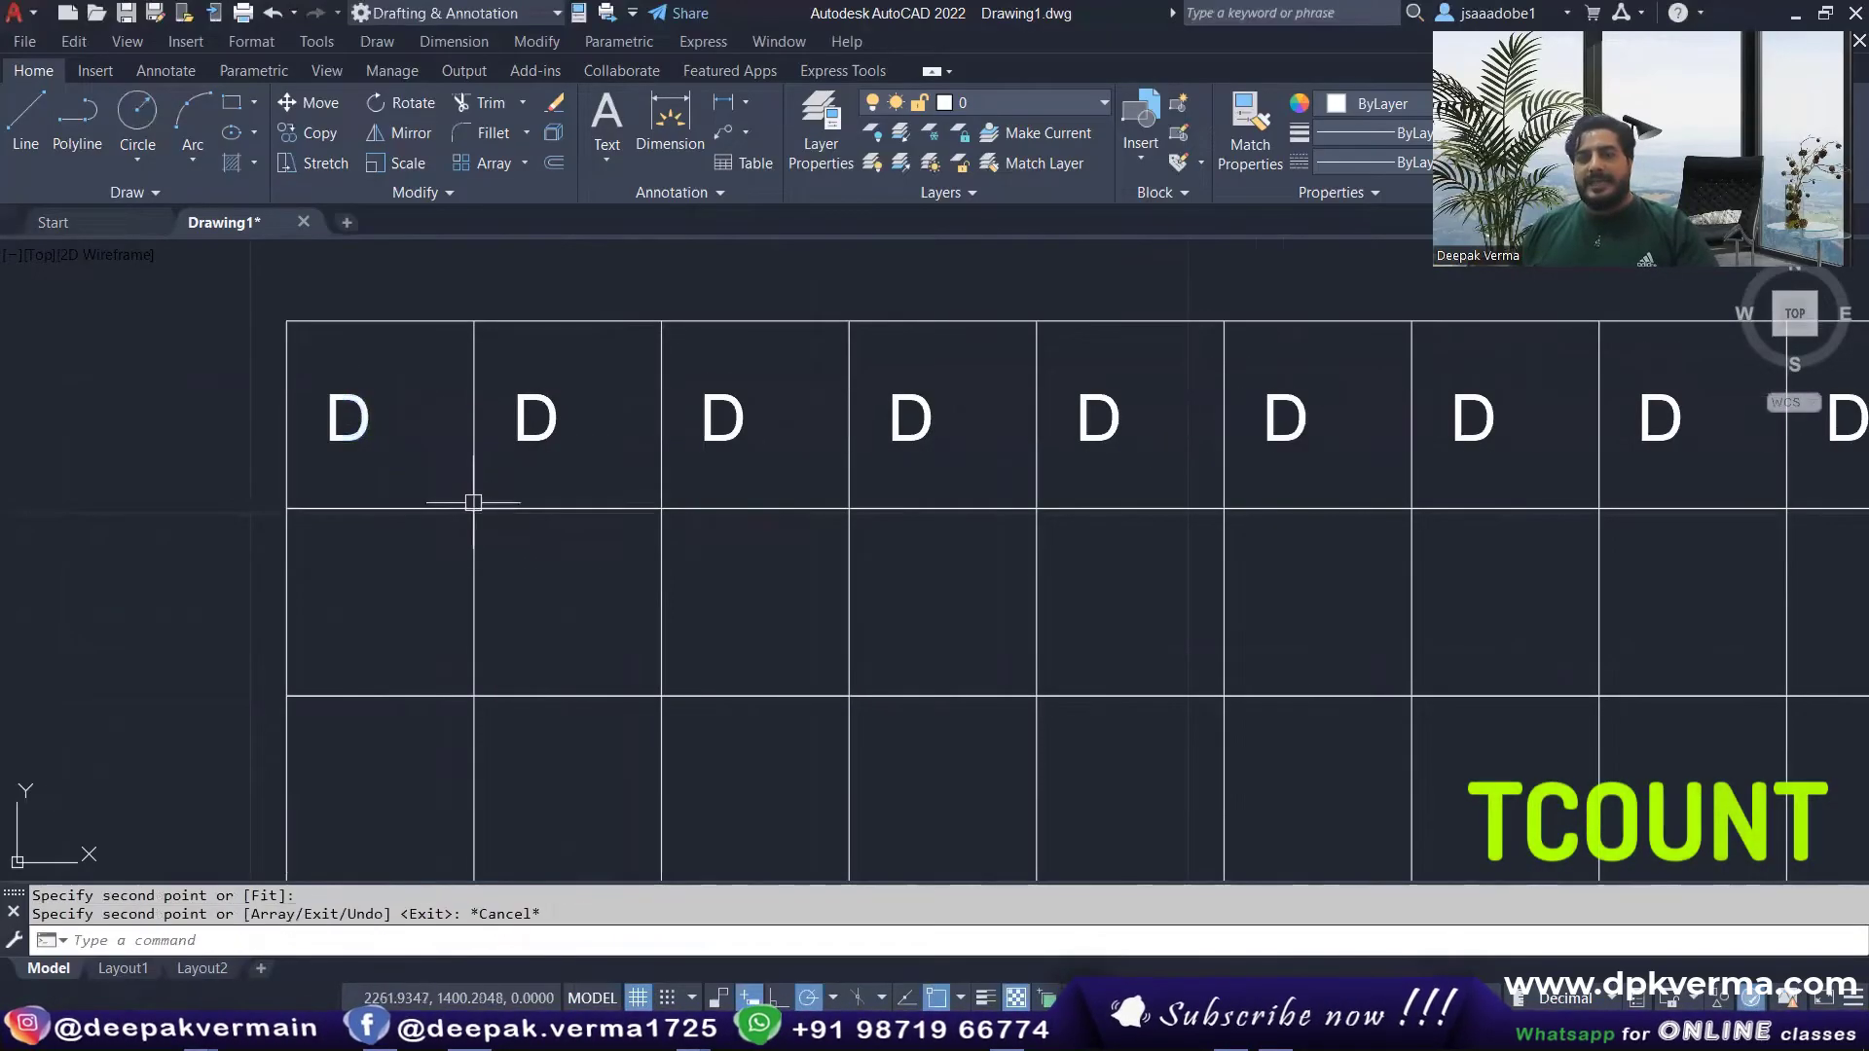
pyautogui.scroll(-2, 347, 514)
# Step: TCOUNT the ten D labels sorted by X, starting 1 step 1, as suffixes
pyautogui.write('TCO')
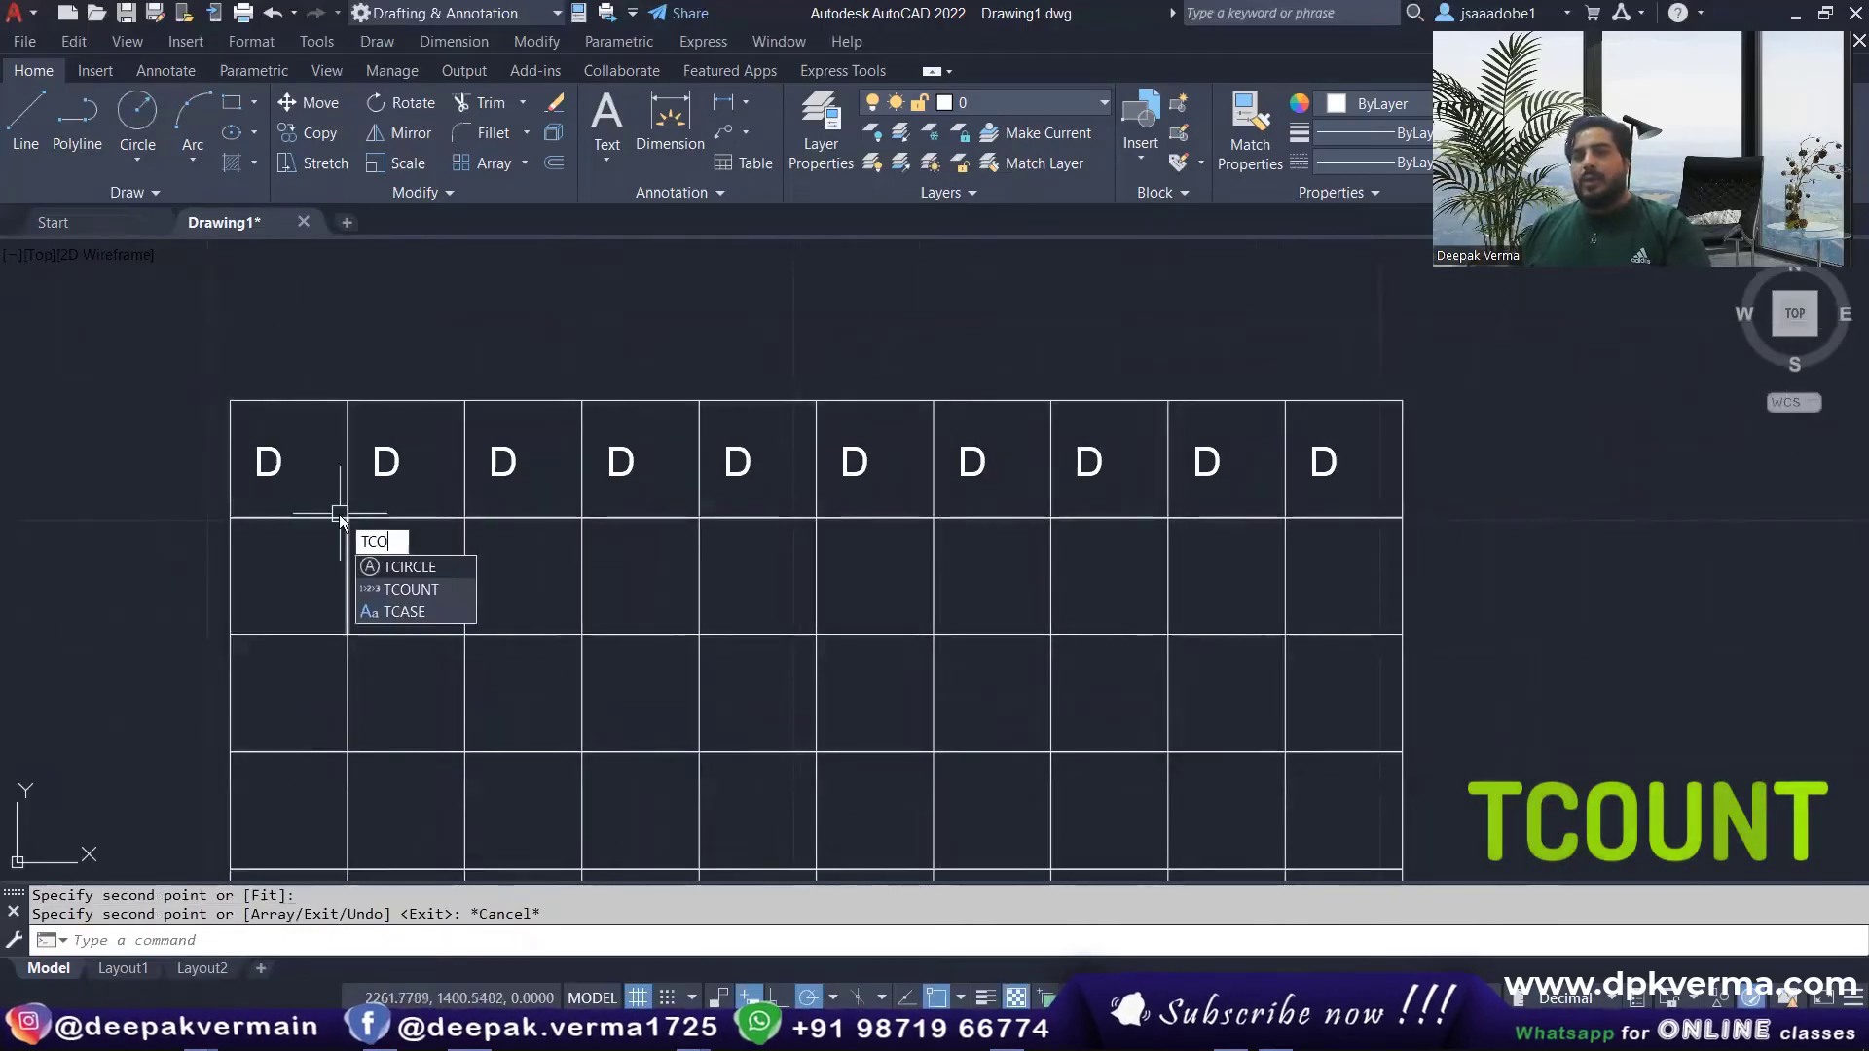
pyautogui.press('Return')
pyautogui.click(138, 425)
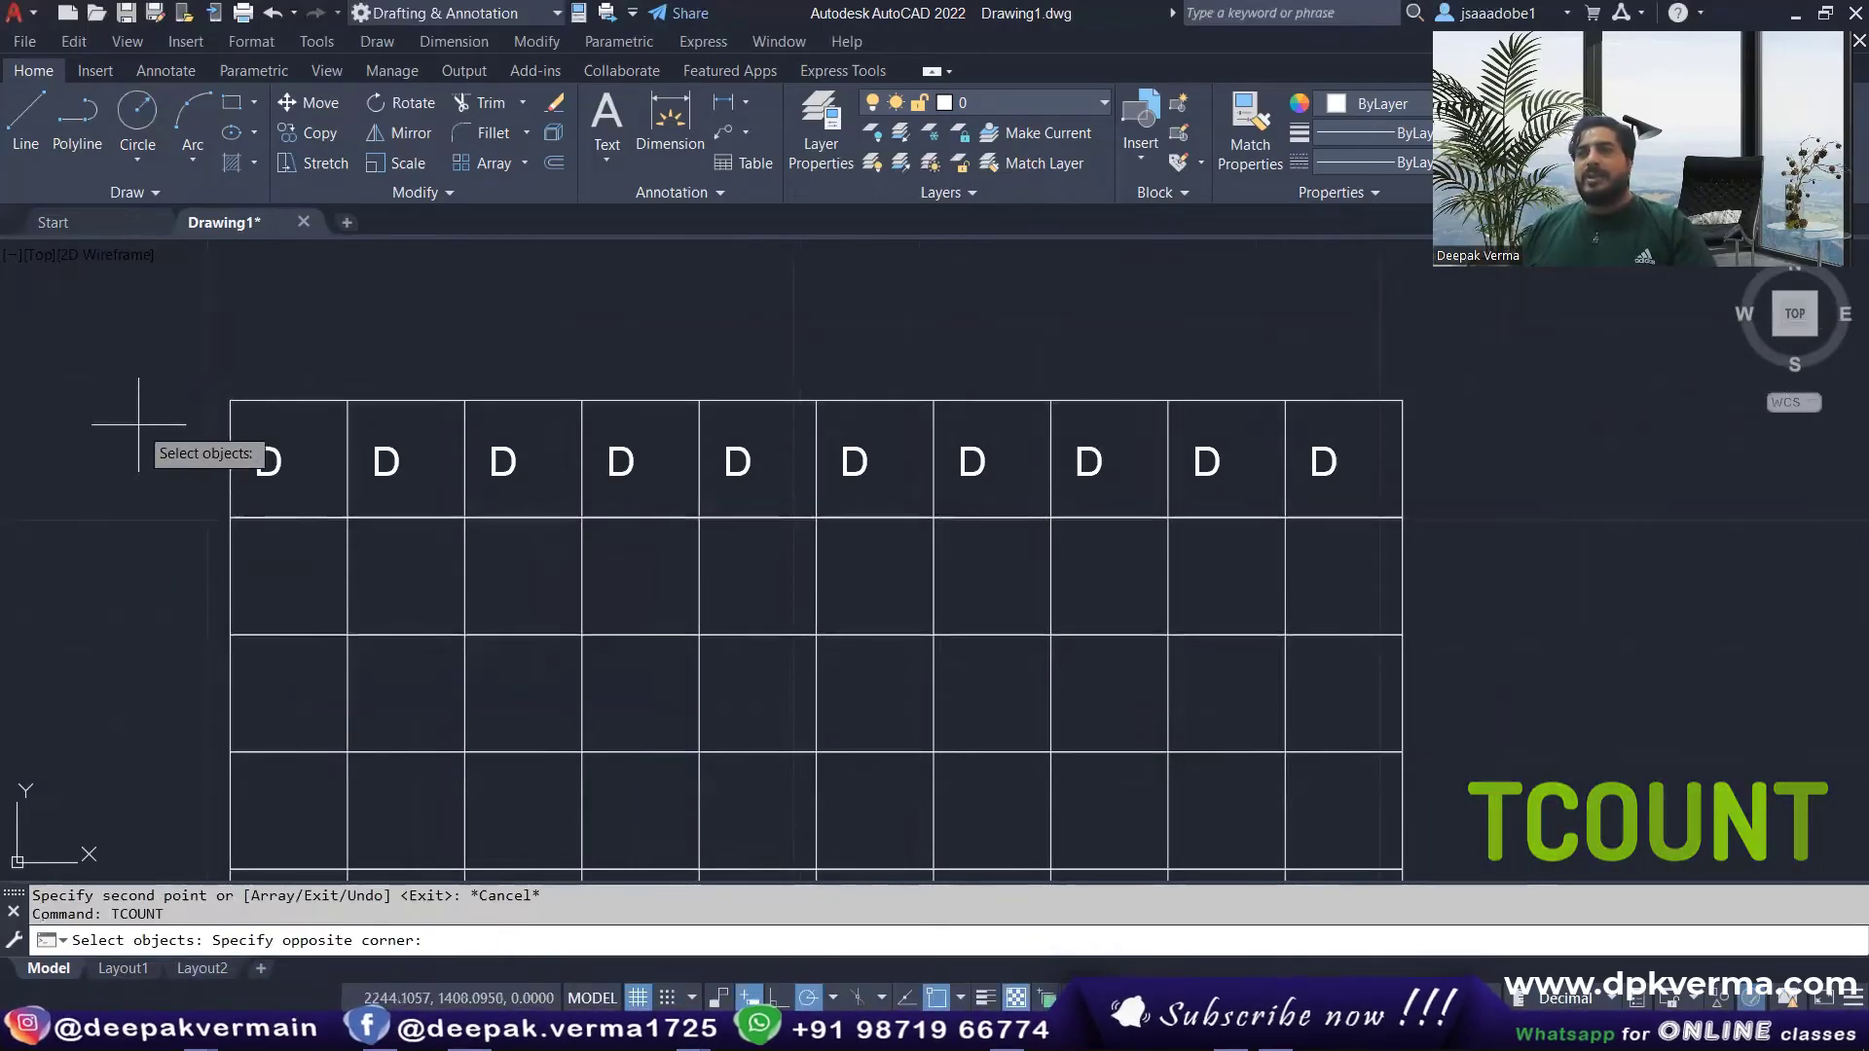
pyautogui.click(1490, 495)
pyautogui.press('Return')
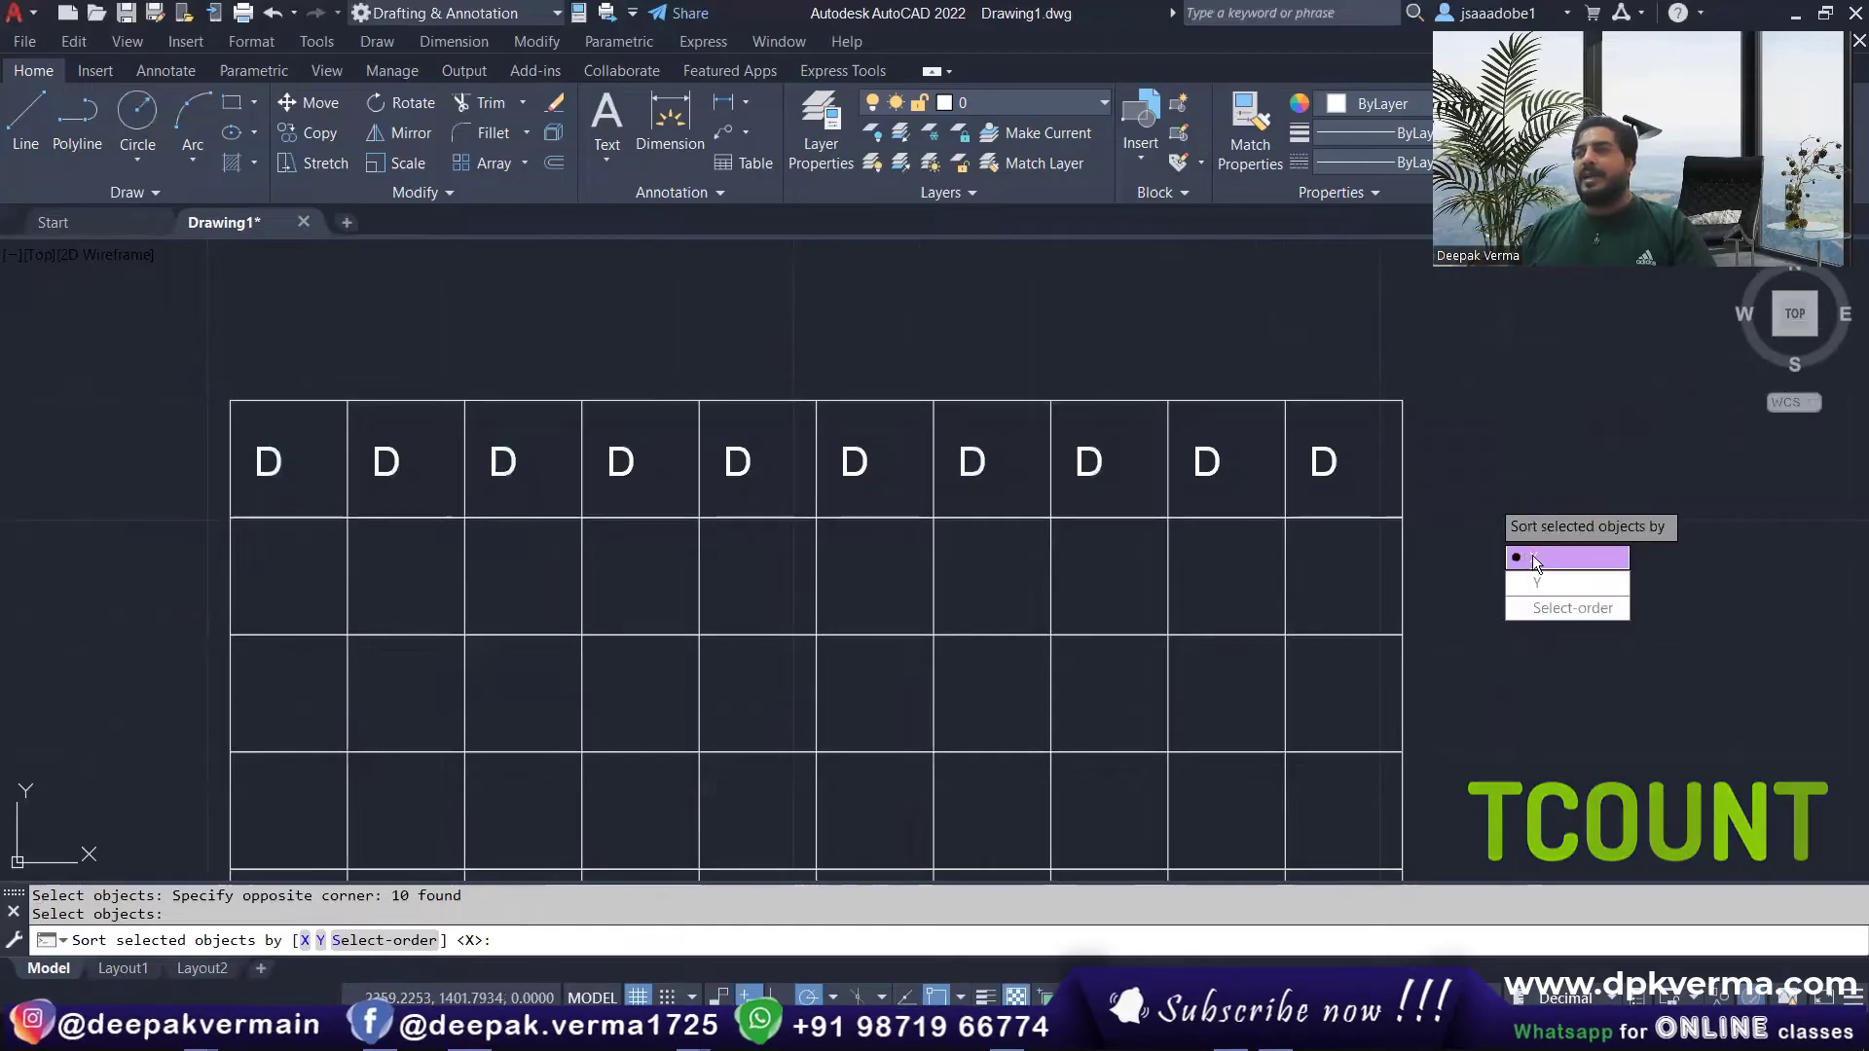
pyautogui.click(1533, 554)
pyautogui.write('1,1')
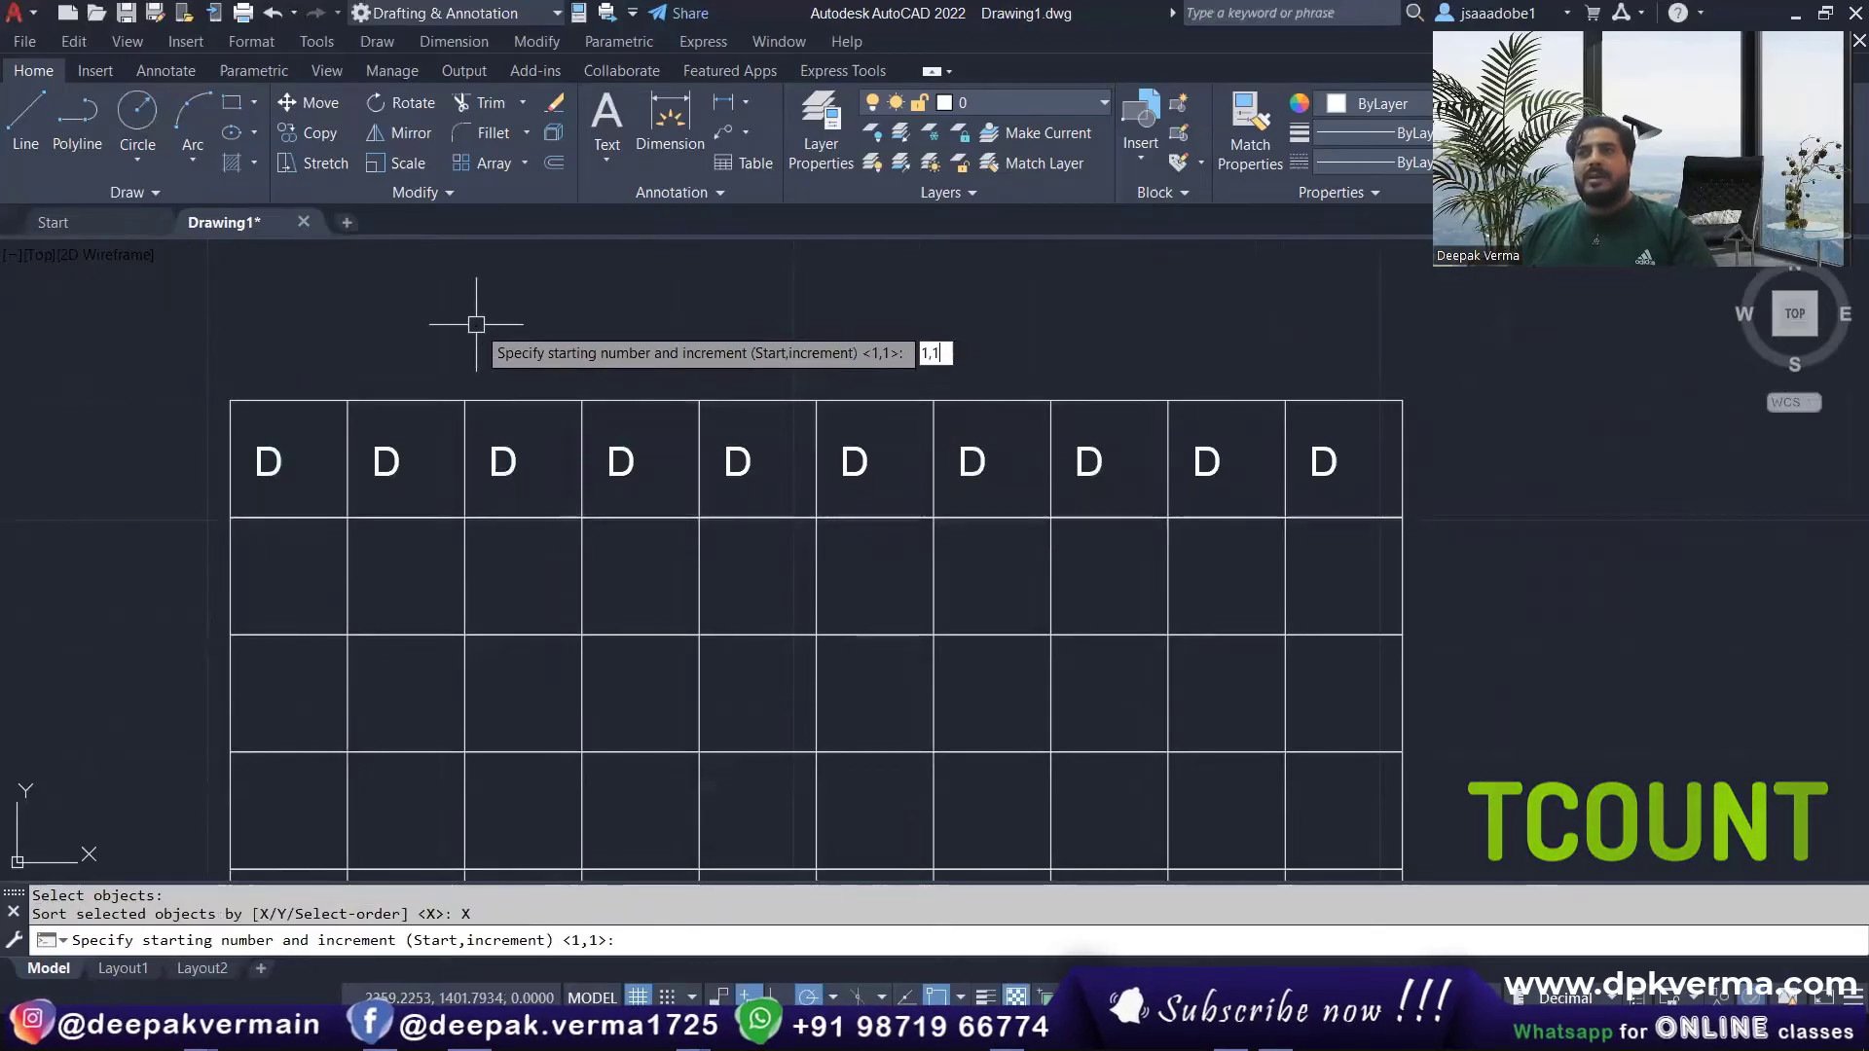
pyautogui.press('Return')
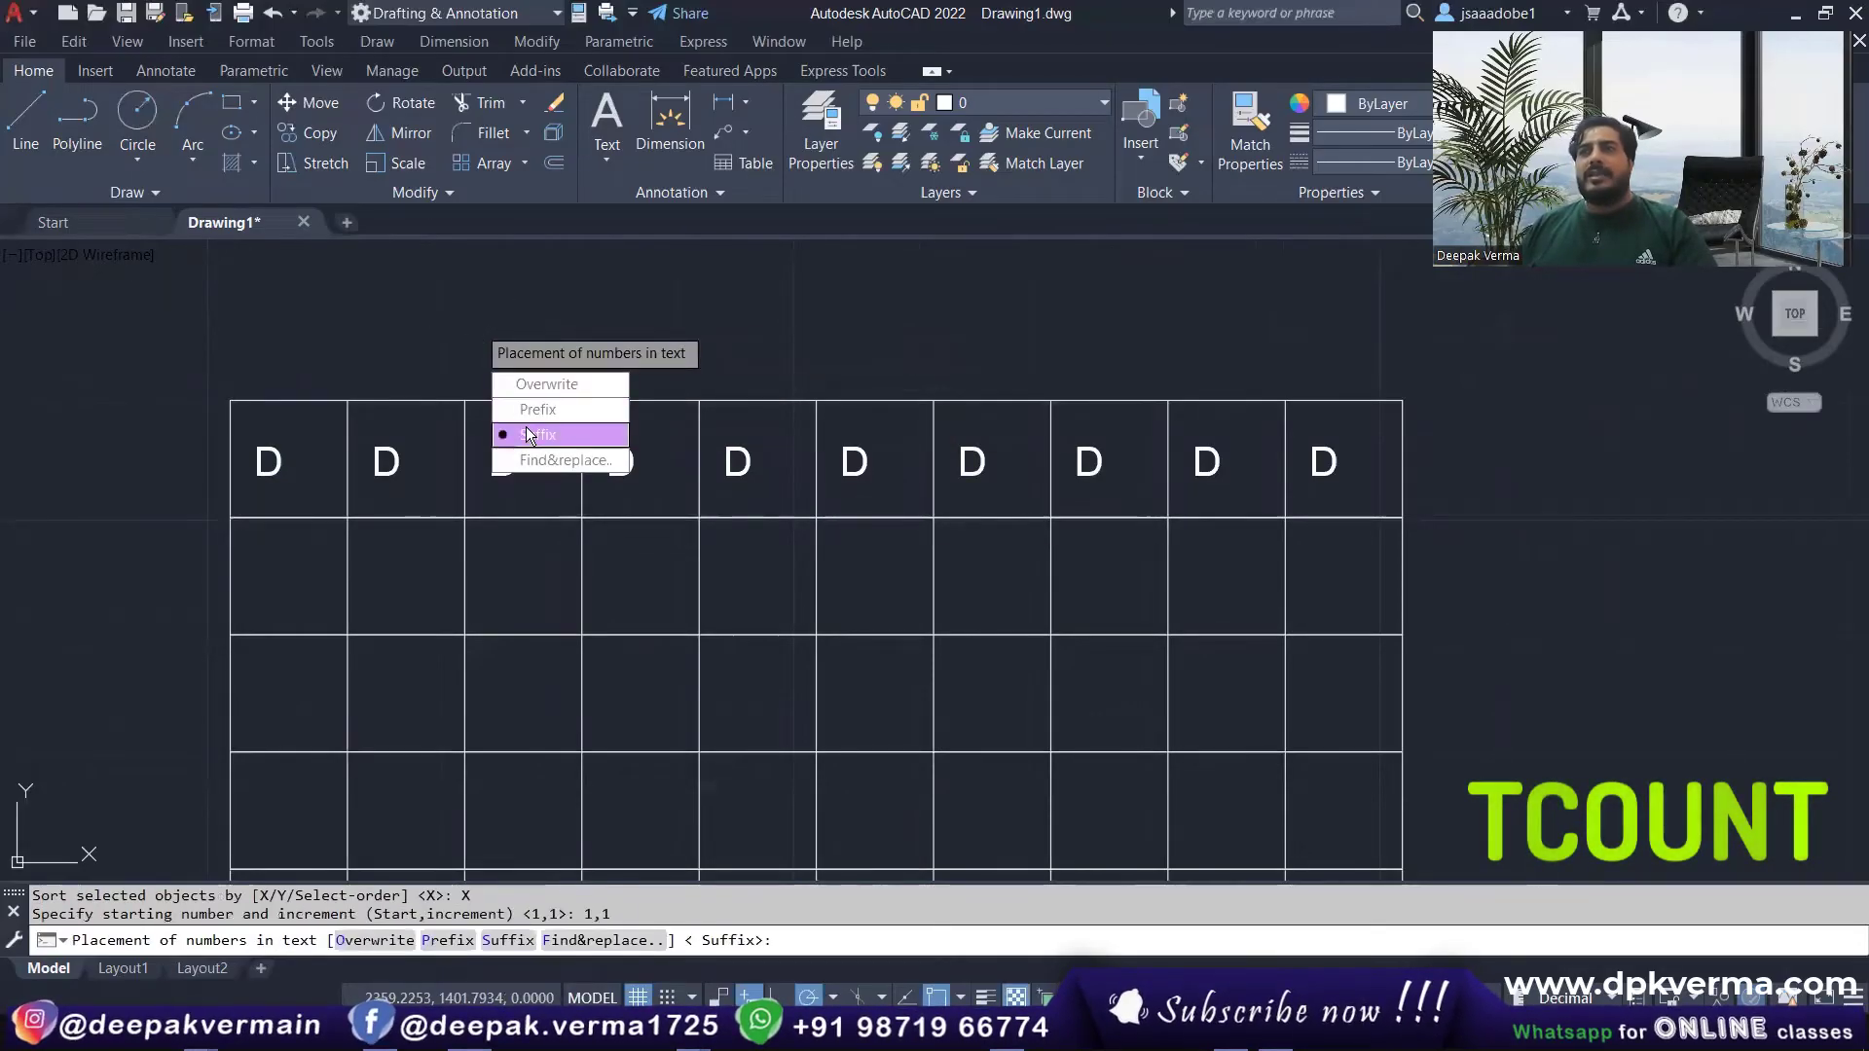
pyautogui.click(529, 434)
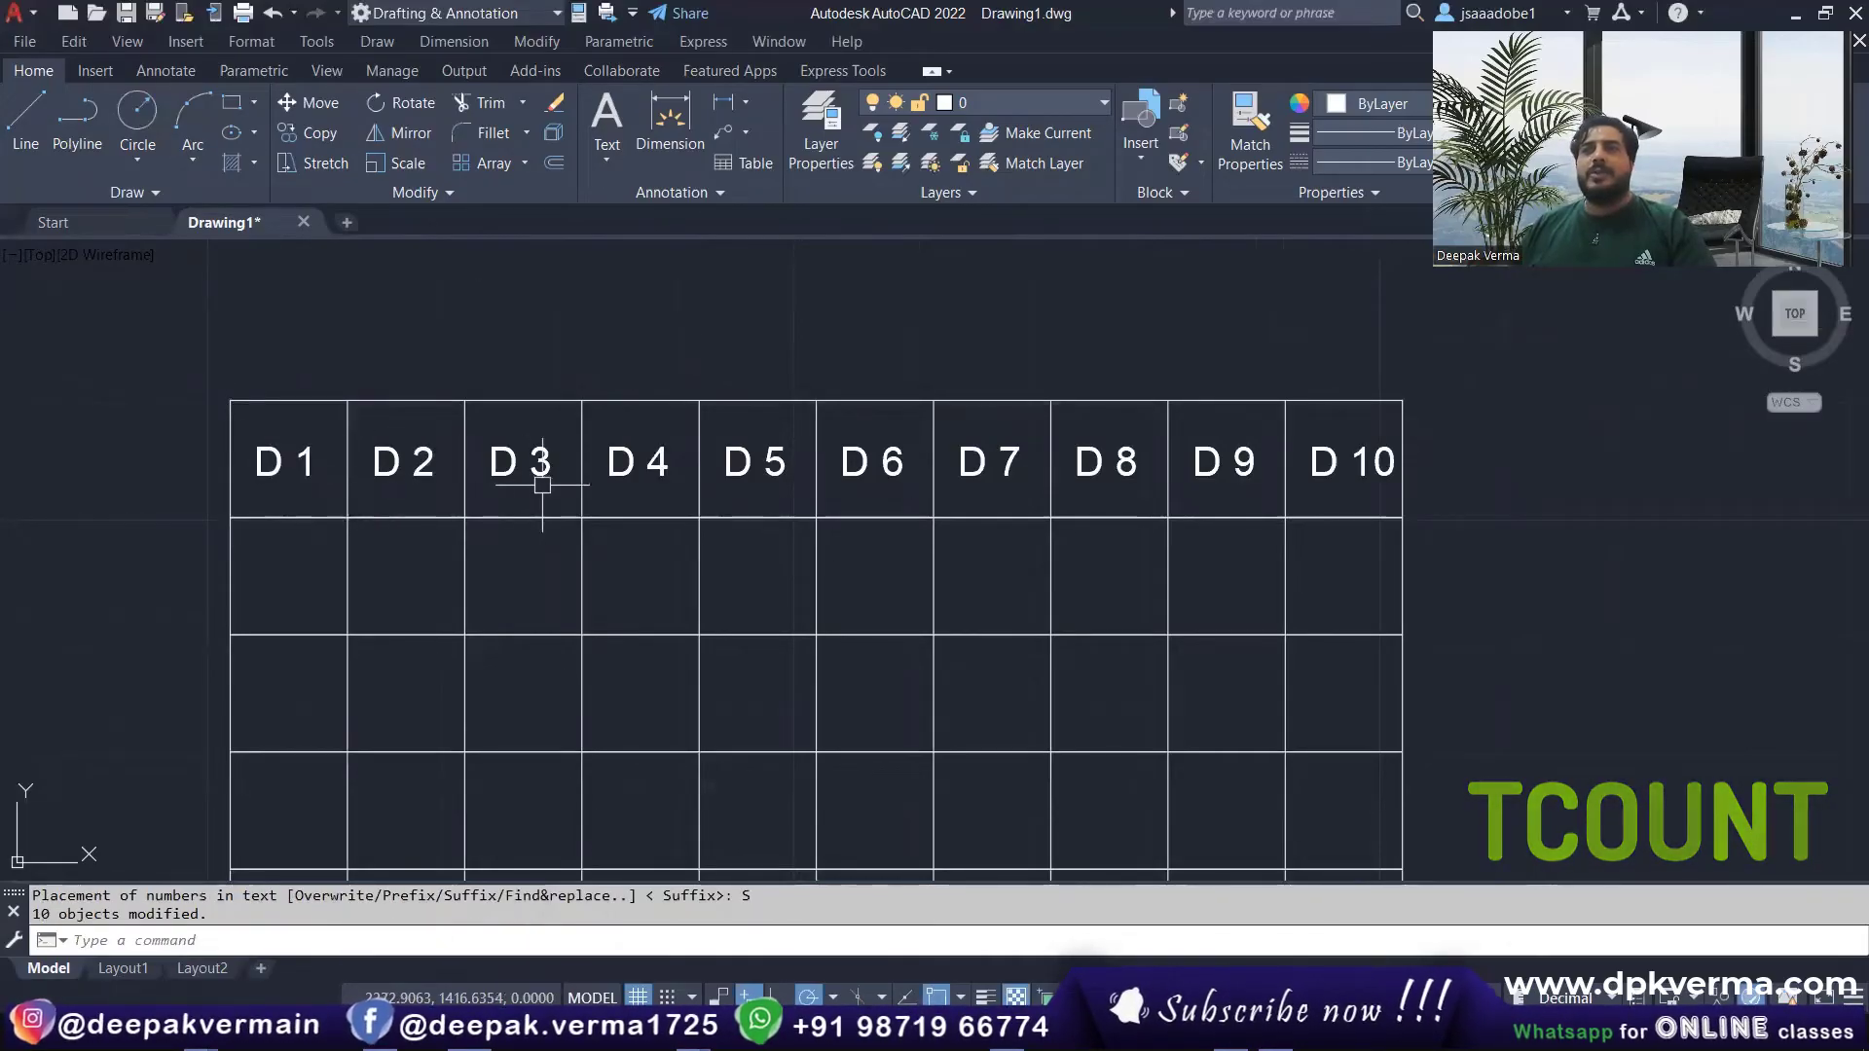
# Step: Shift the view over the D-label grid, selecting the ten D labels then clearing the selection
pyautogui.moveTo(1330, 474); pyautogui.dragTo(1305, 440, button='middle')
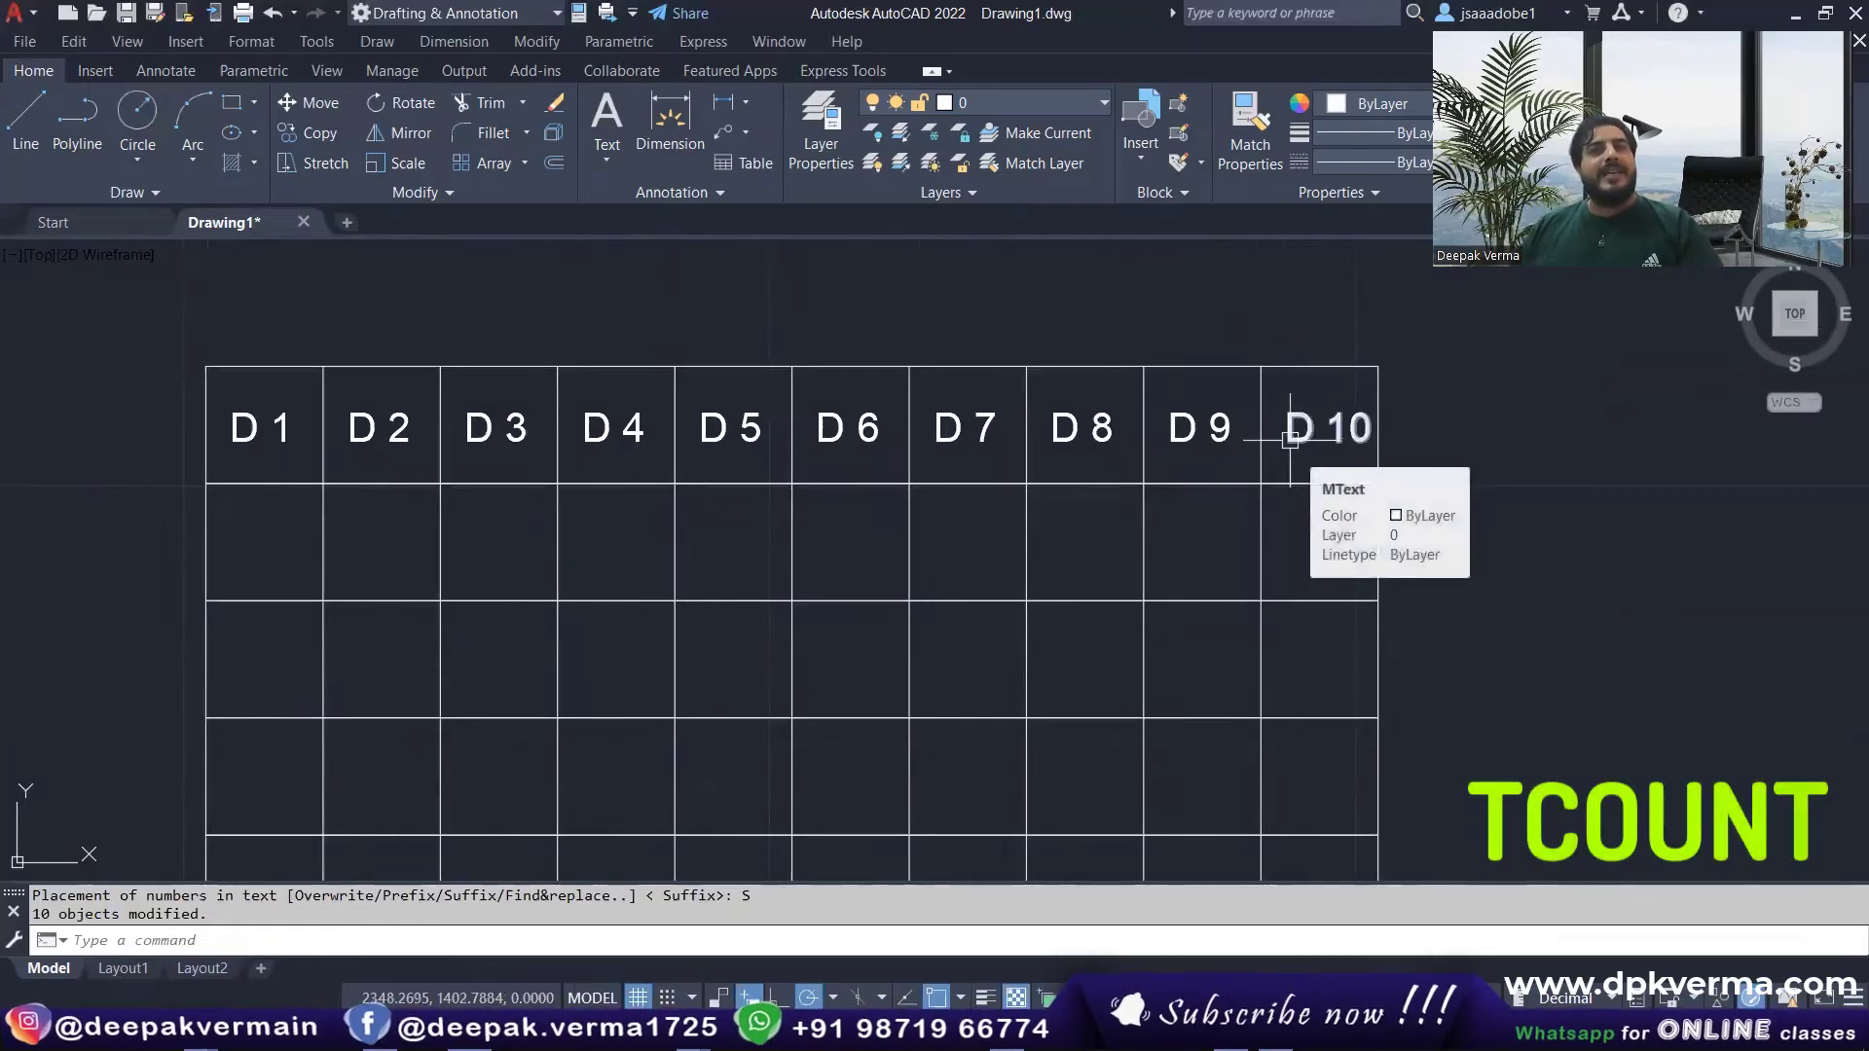
pyautogui.moveTo(356, 549); pyautogui.dragTo(405, 521, button='middle')
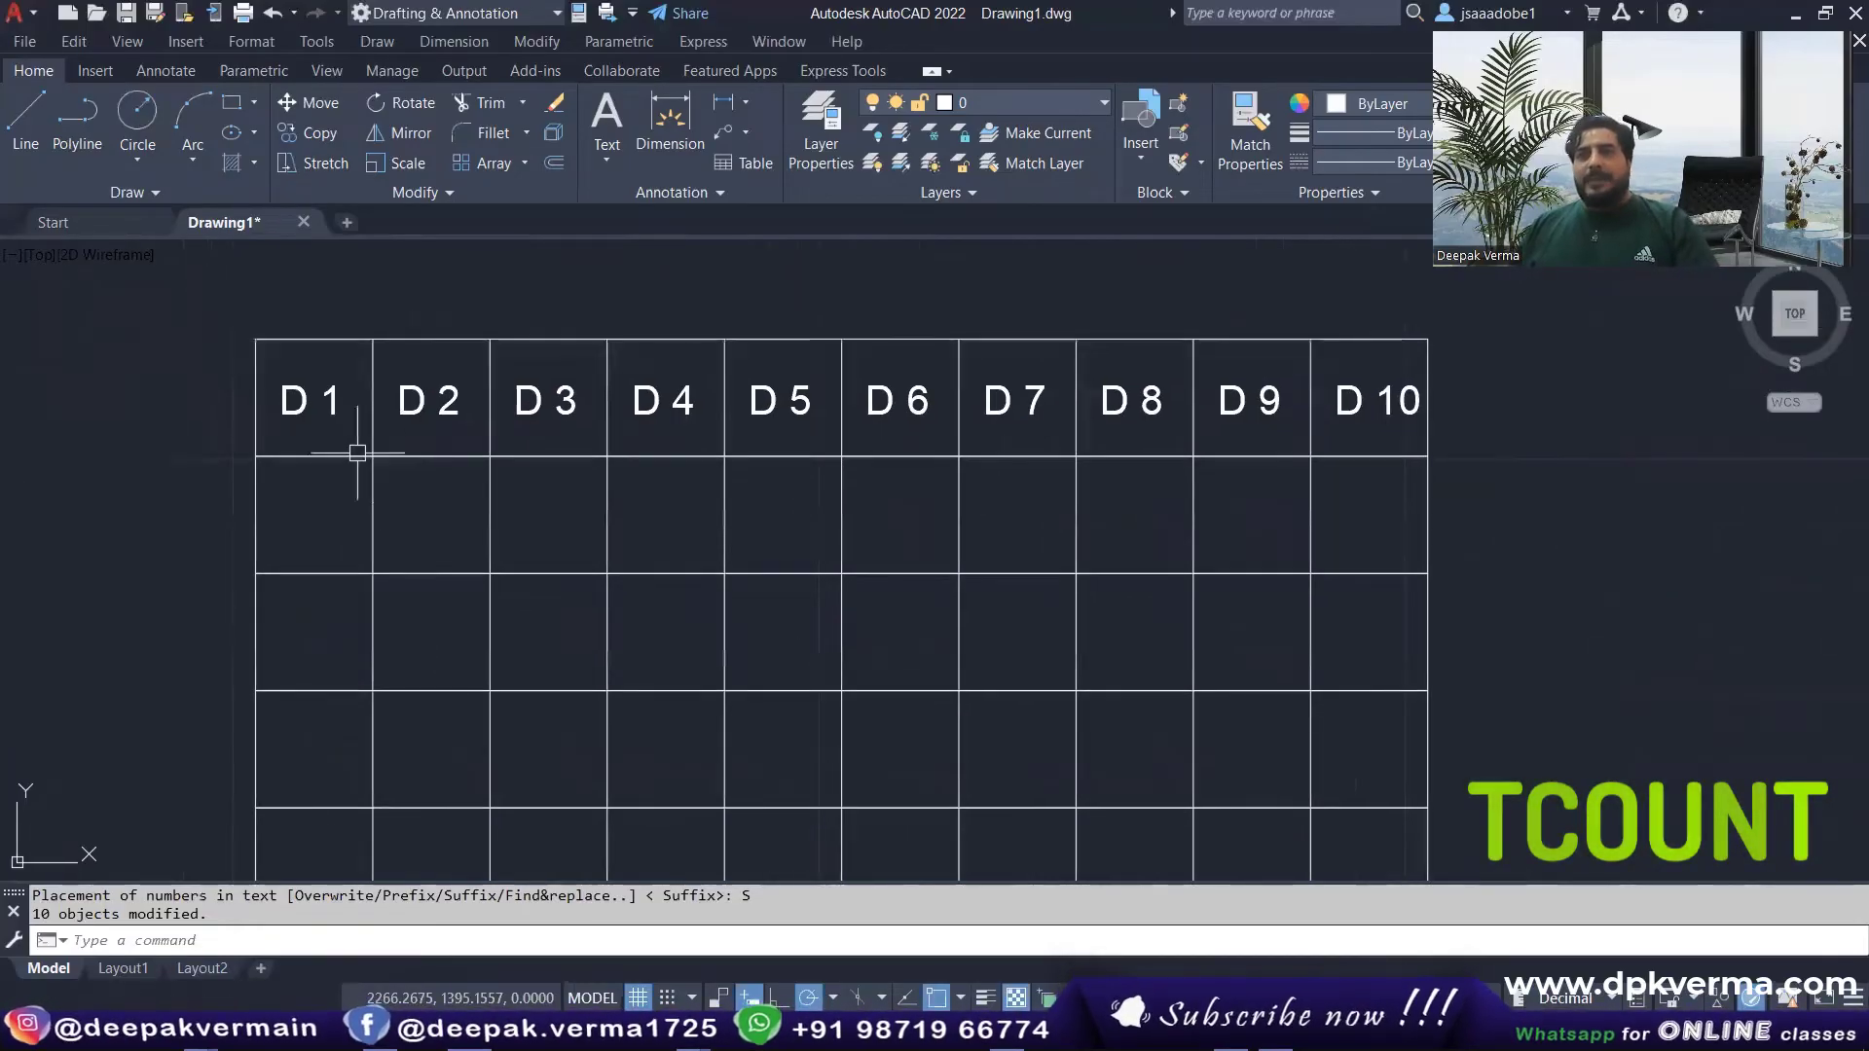
pyautogui.click(180, 369)
pyautogui.click(1552, 436)
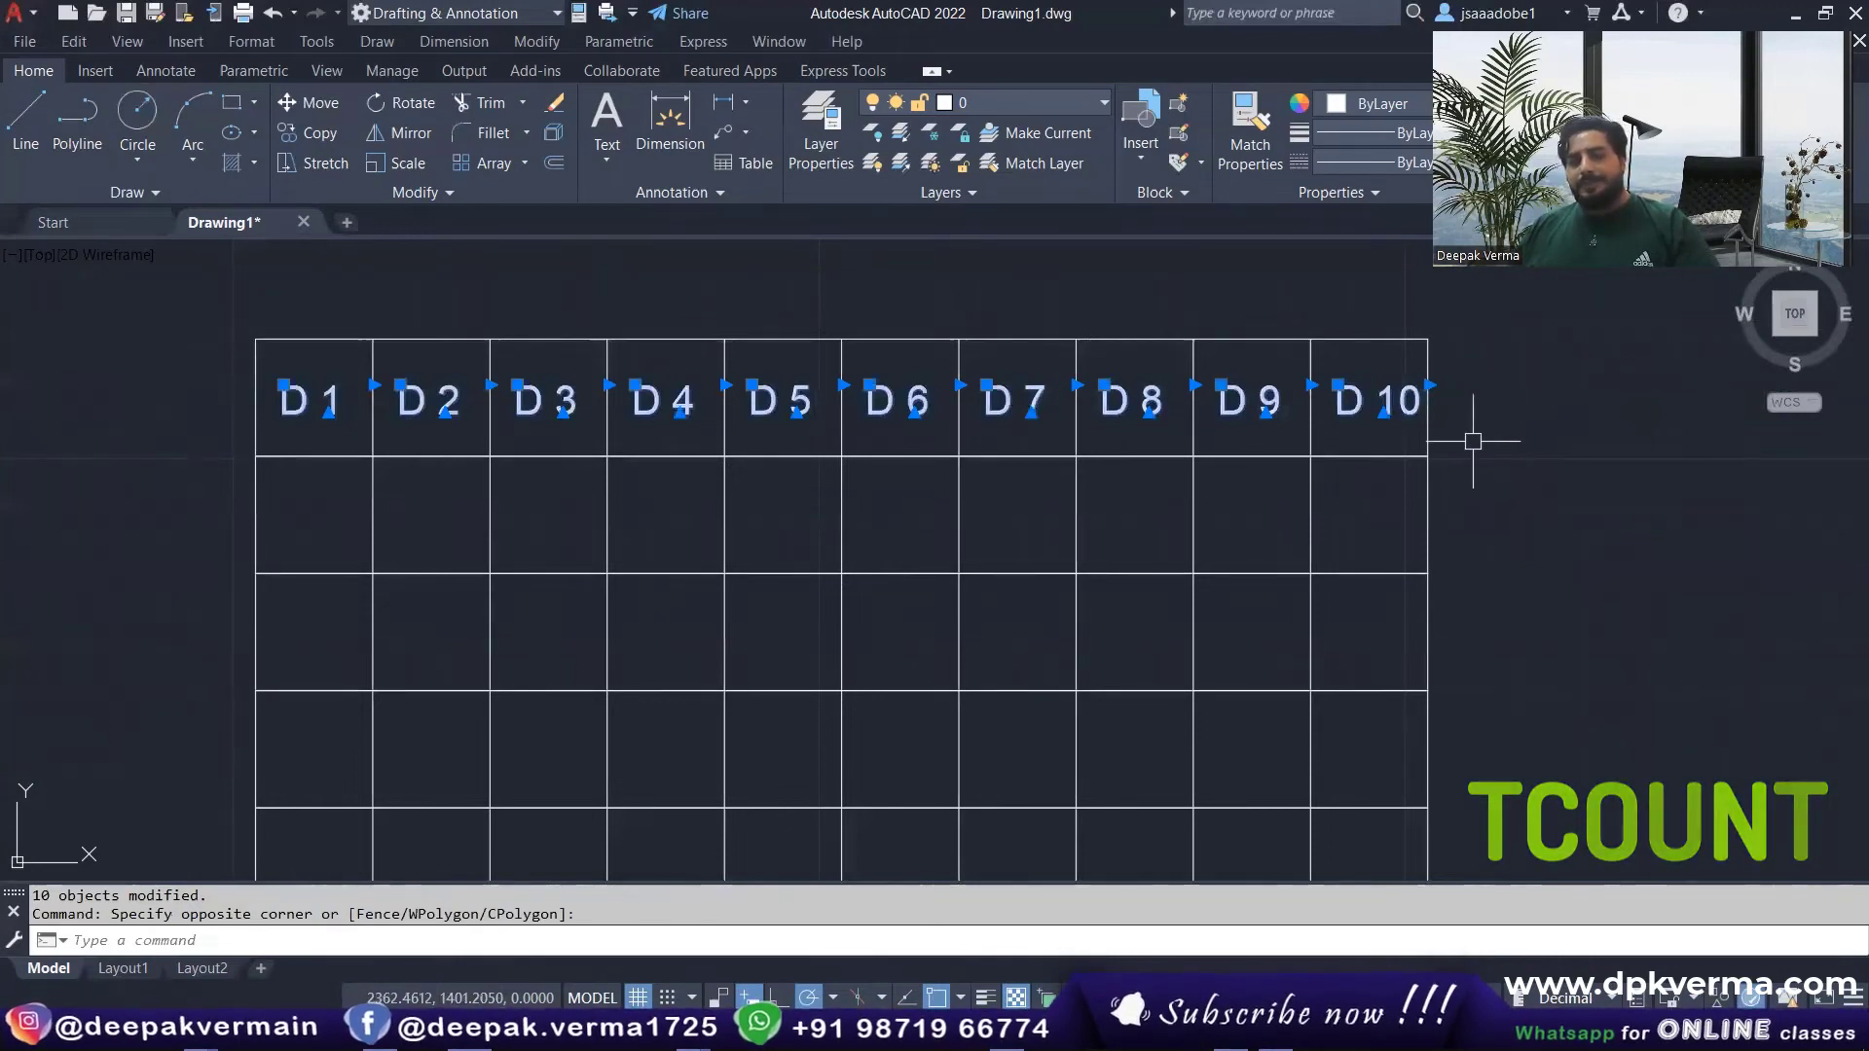
pyautogui.press('Escape')
pyautogui.hotkey('ctrl', 'z')
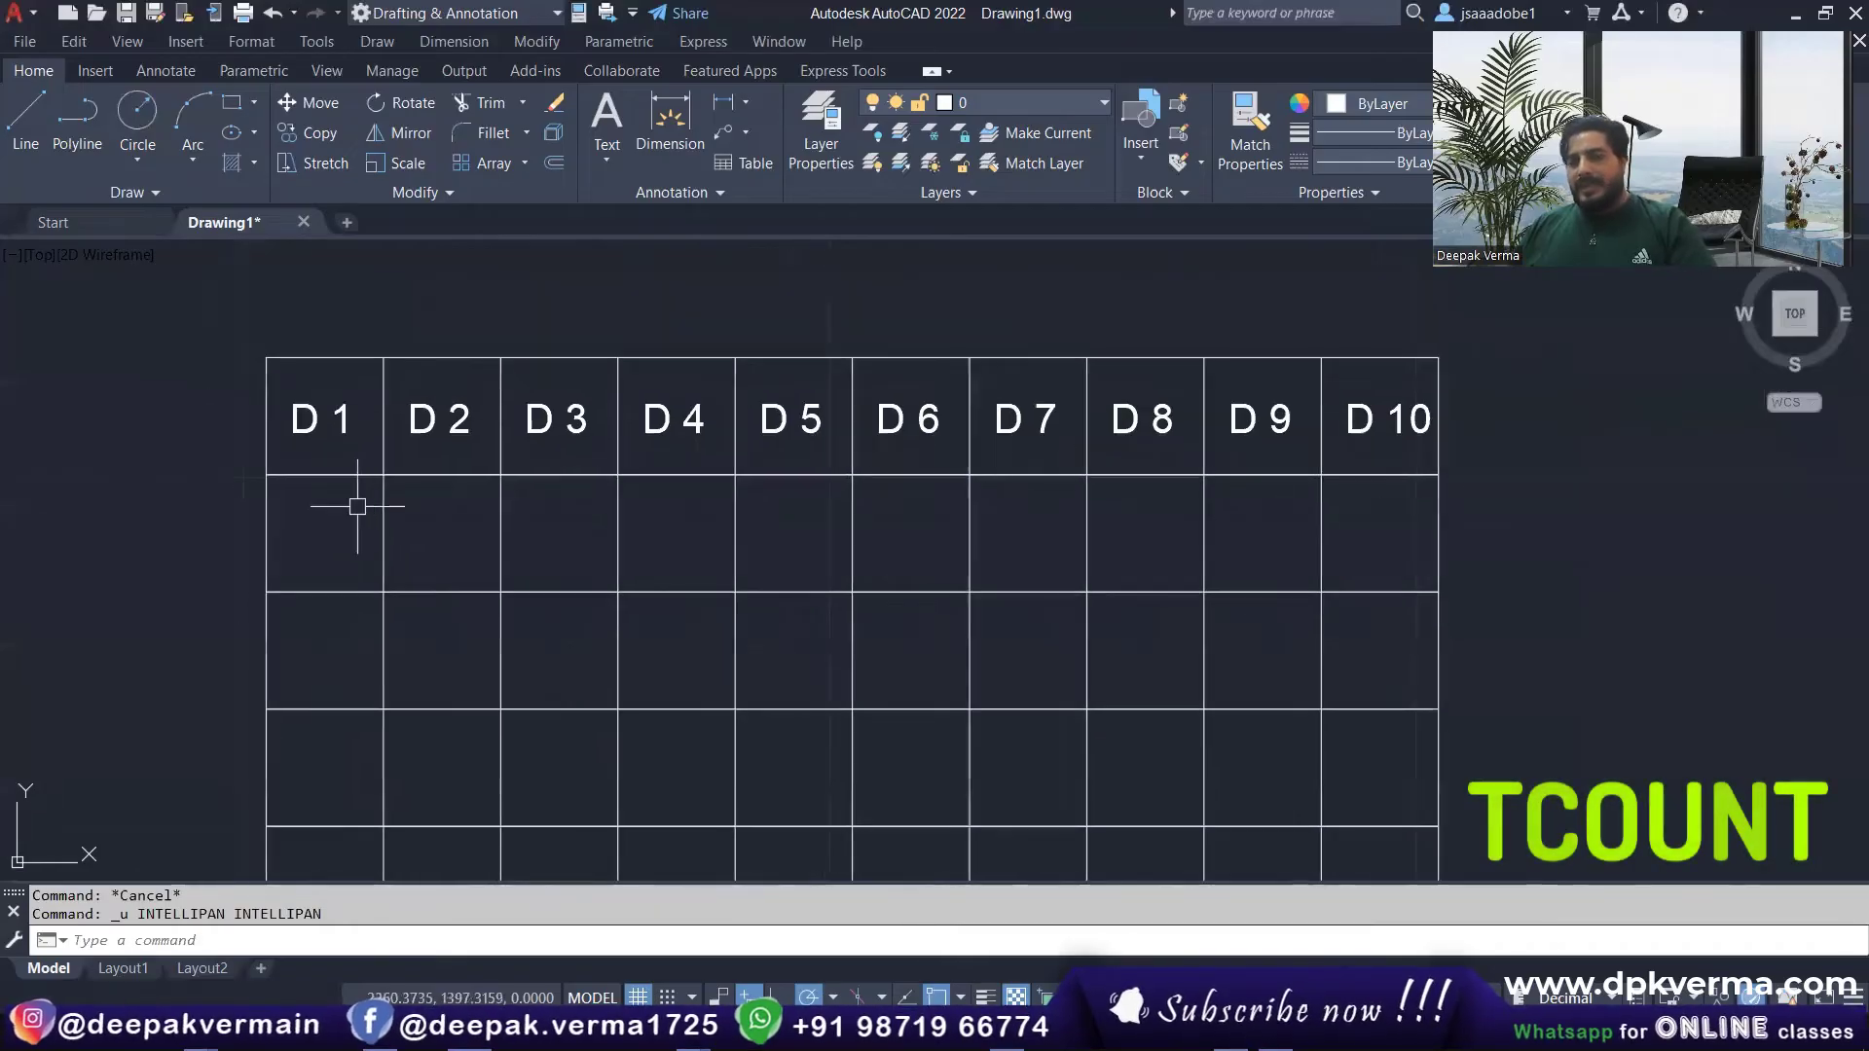
# Step: Place multiline text 'DV' in the cell directly under D1
pyautogui.write('t')
pyautogui.press('Return')
pyautogui.click(281, 511)
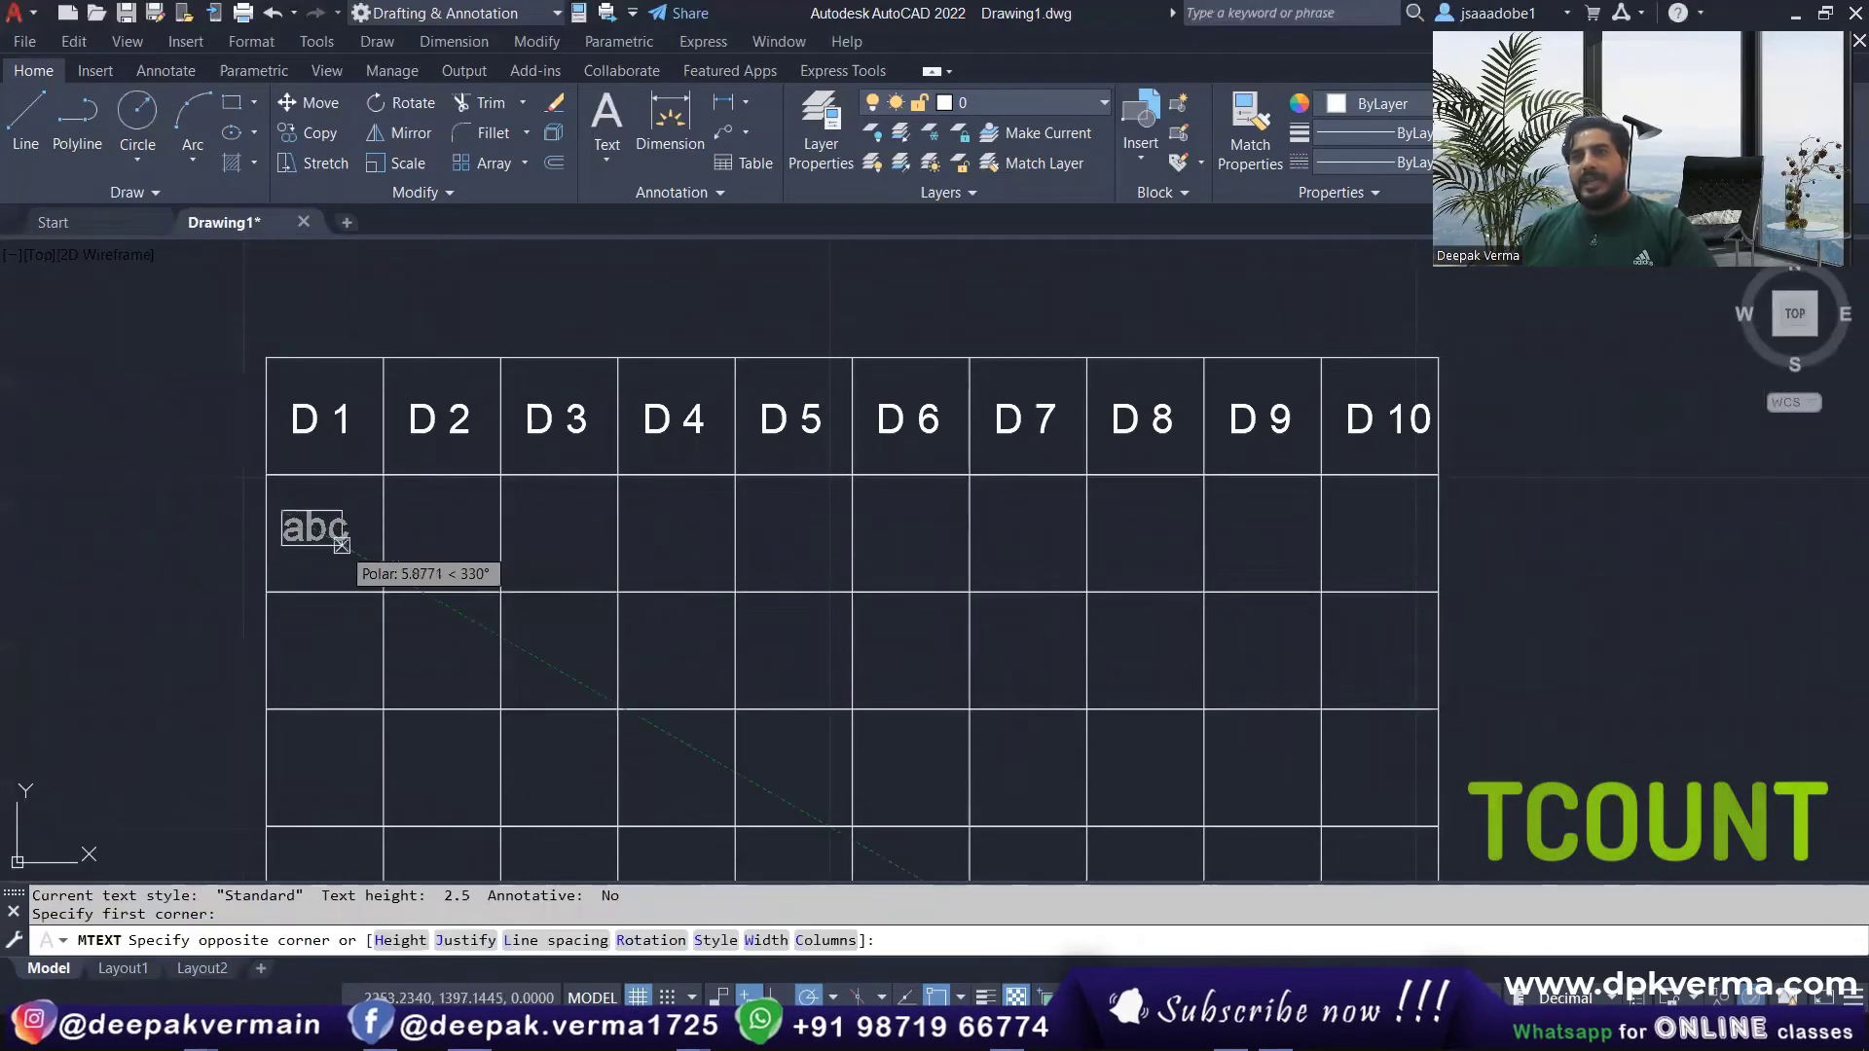
pyautogui.click(368, 559)
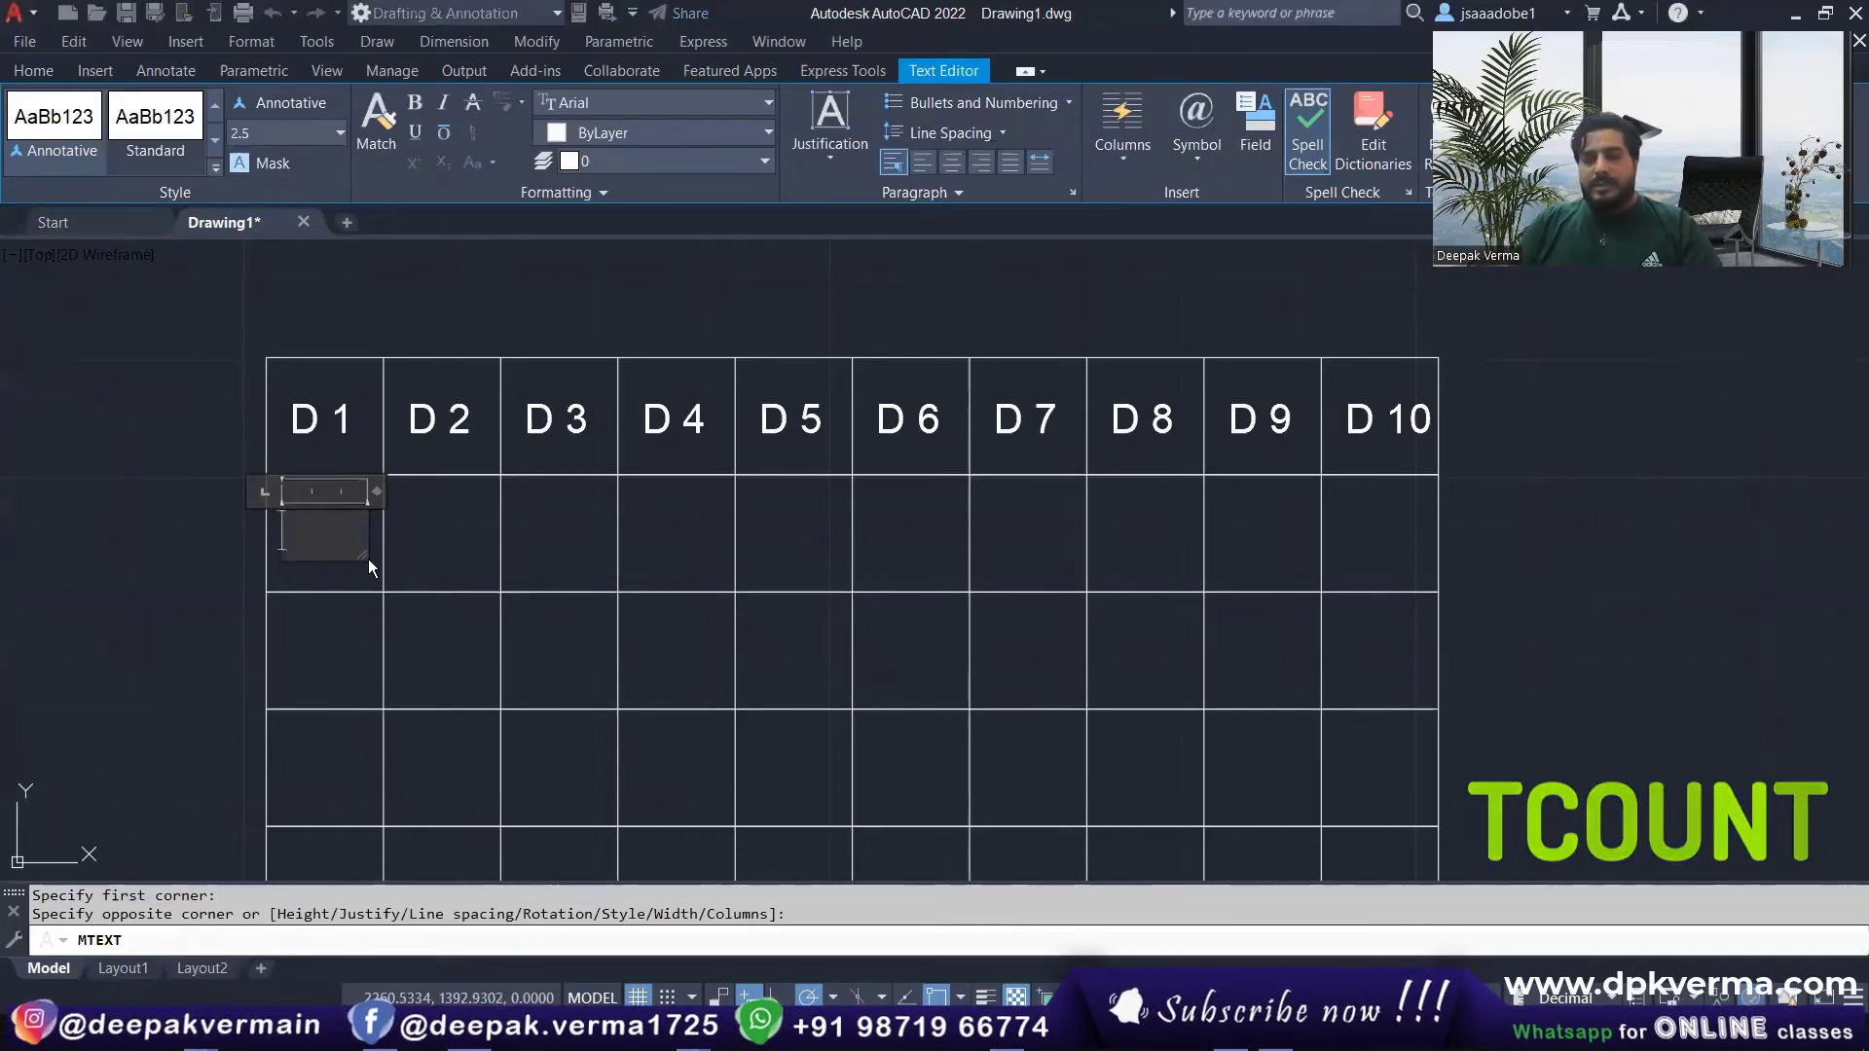
pyautogui.write('D')
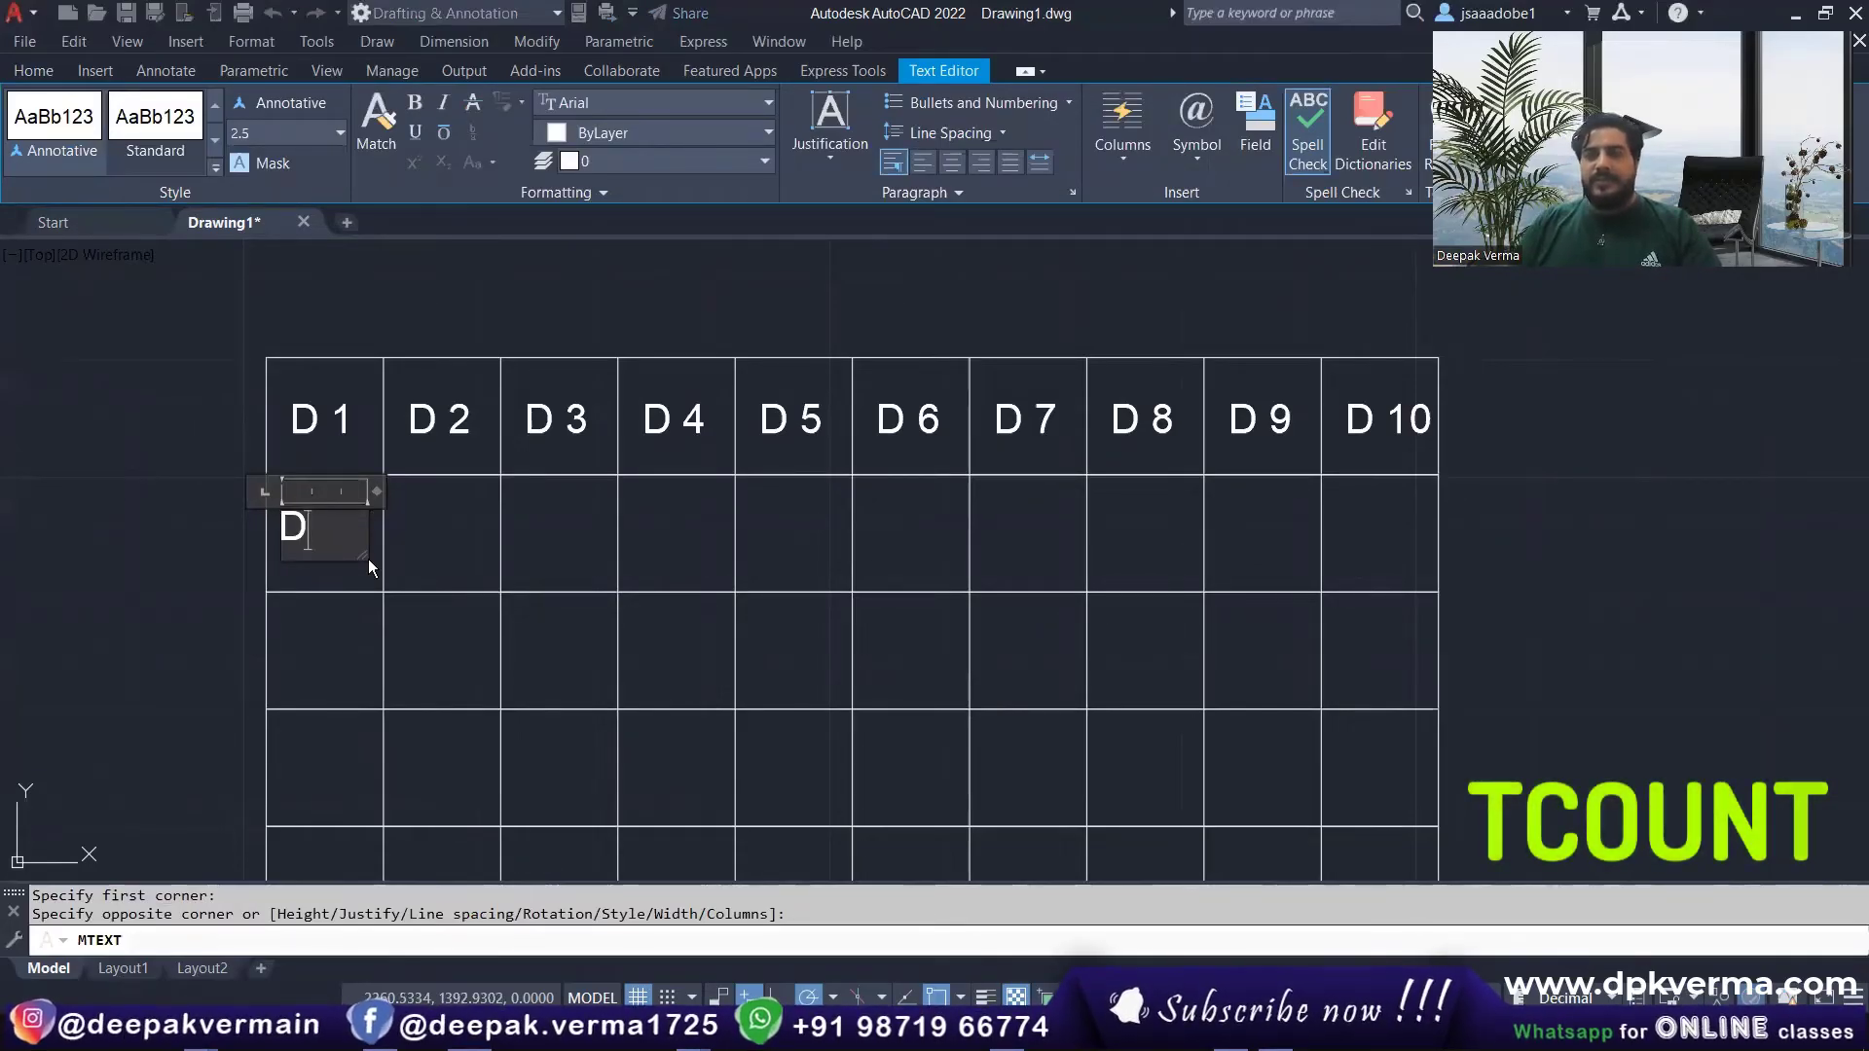
pyautogui.write('V')
pyautogui.click(148, 574)
pyautogui.click(365, 531)
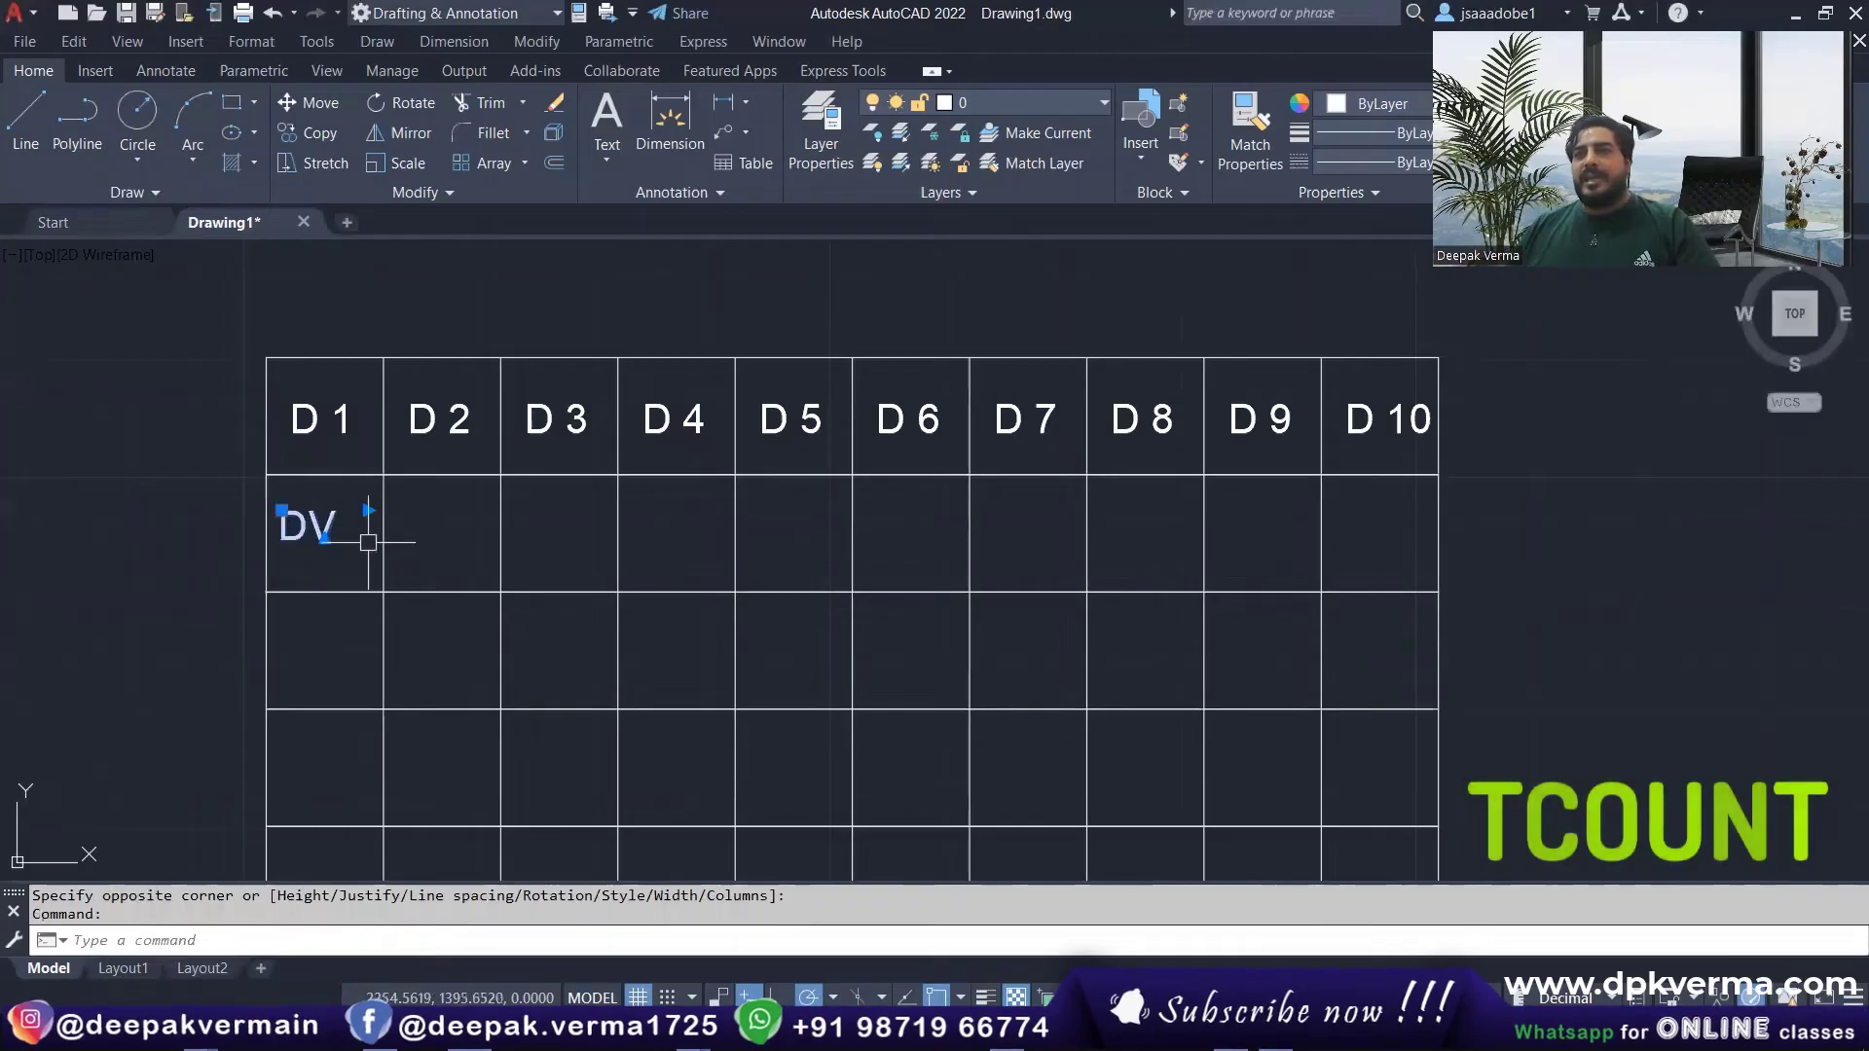
pyautogui.scroll(4, 378, 525)
pyautogui.click(349, 489)
pyautogui.scroll(-4, 370, 487)
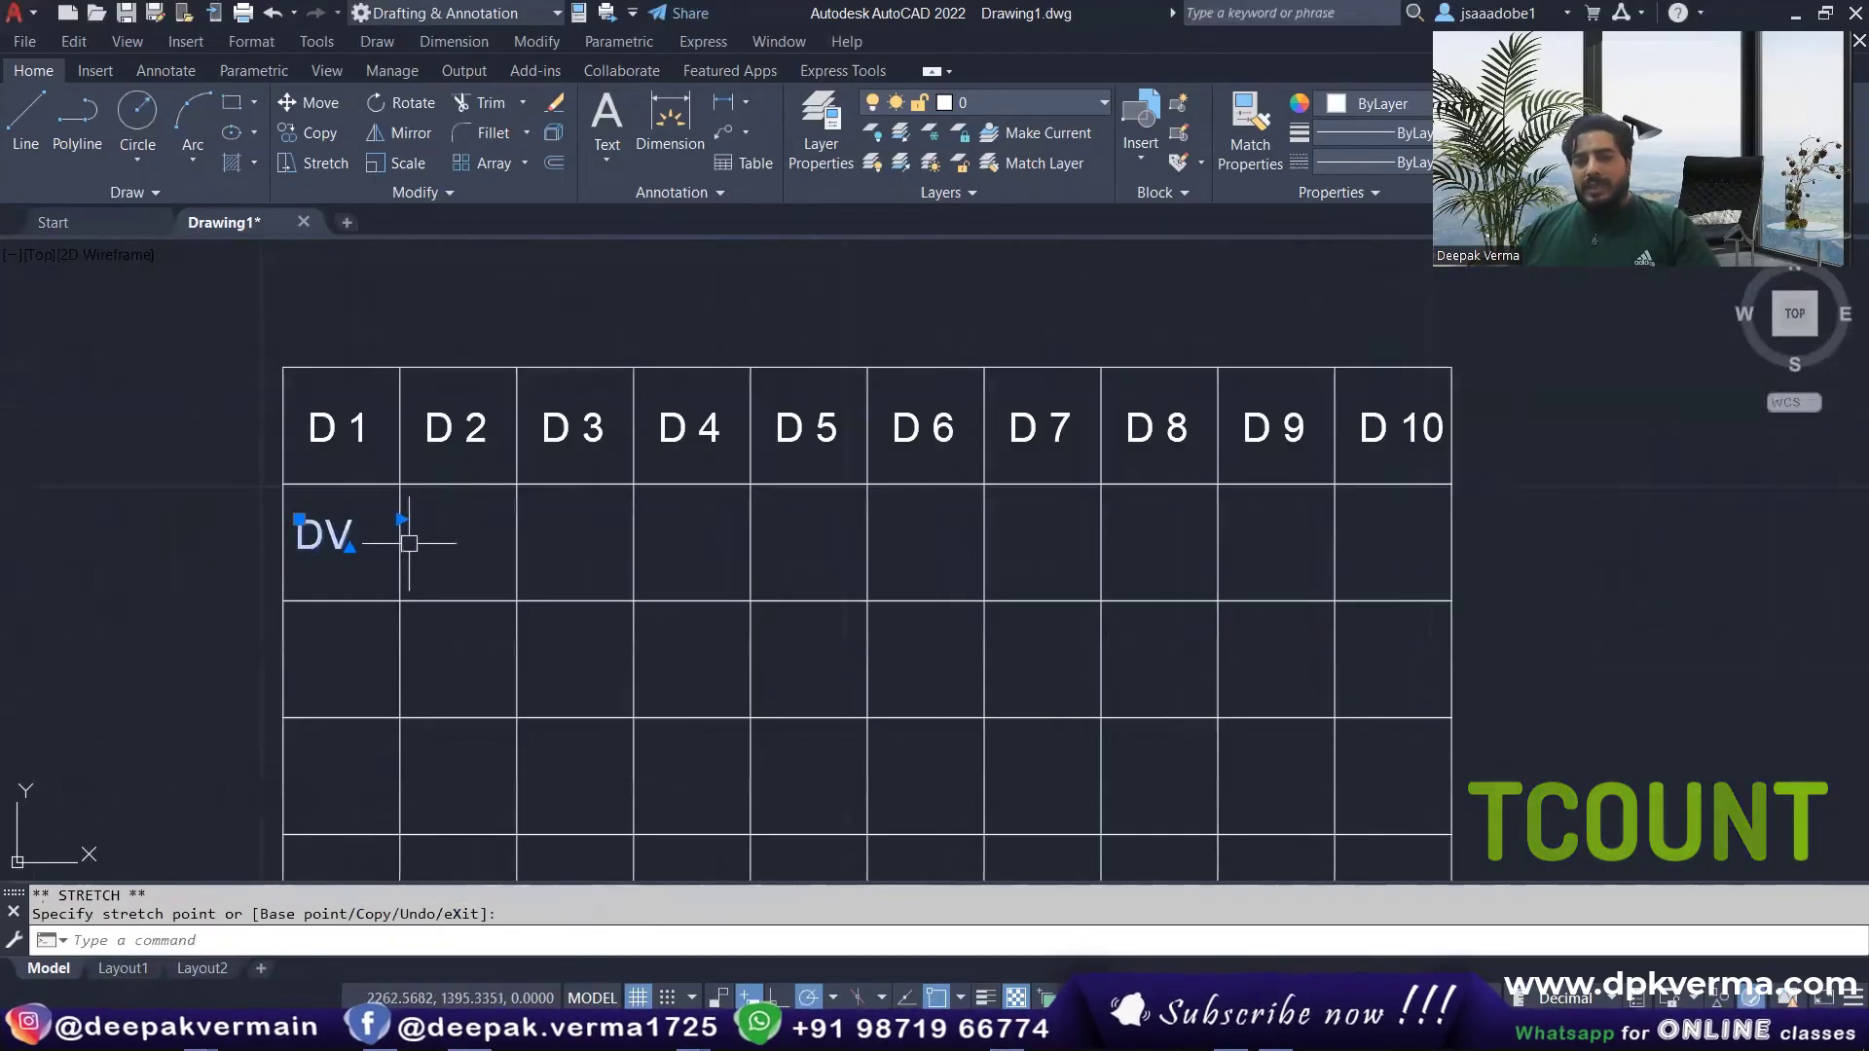
pyautogui.press('Escape')
pyautogui.press('Escape')
# Step: Copy the DV text as an array of 10 items, one cell apart across the row
pyautogui.write('CO')
pyautogui.press('Return')
pyautogui.click(325, 535)
pyautogui.press('Return')
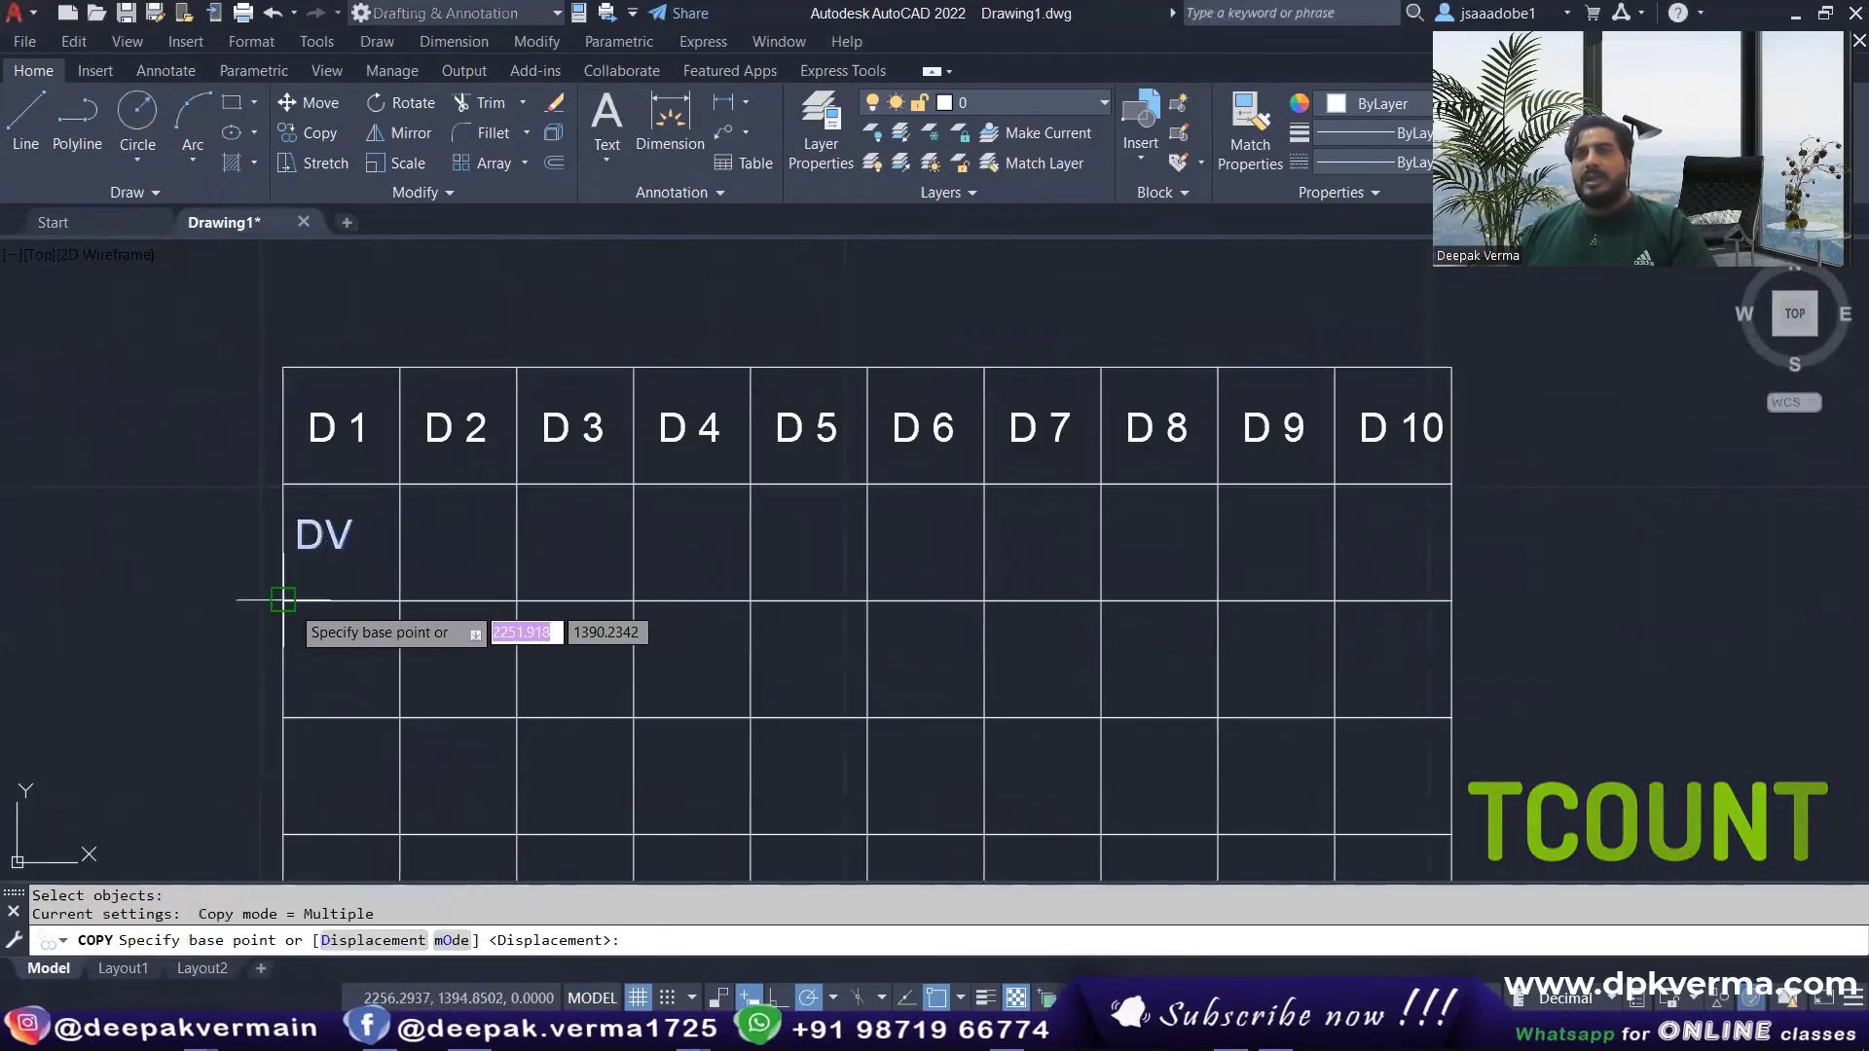
pyautogui.click(283, 601)
pyautogui.write('A')
pyautogui.press('Return')
pyautogui.write('10')
pyautogui.press('Return')
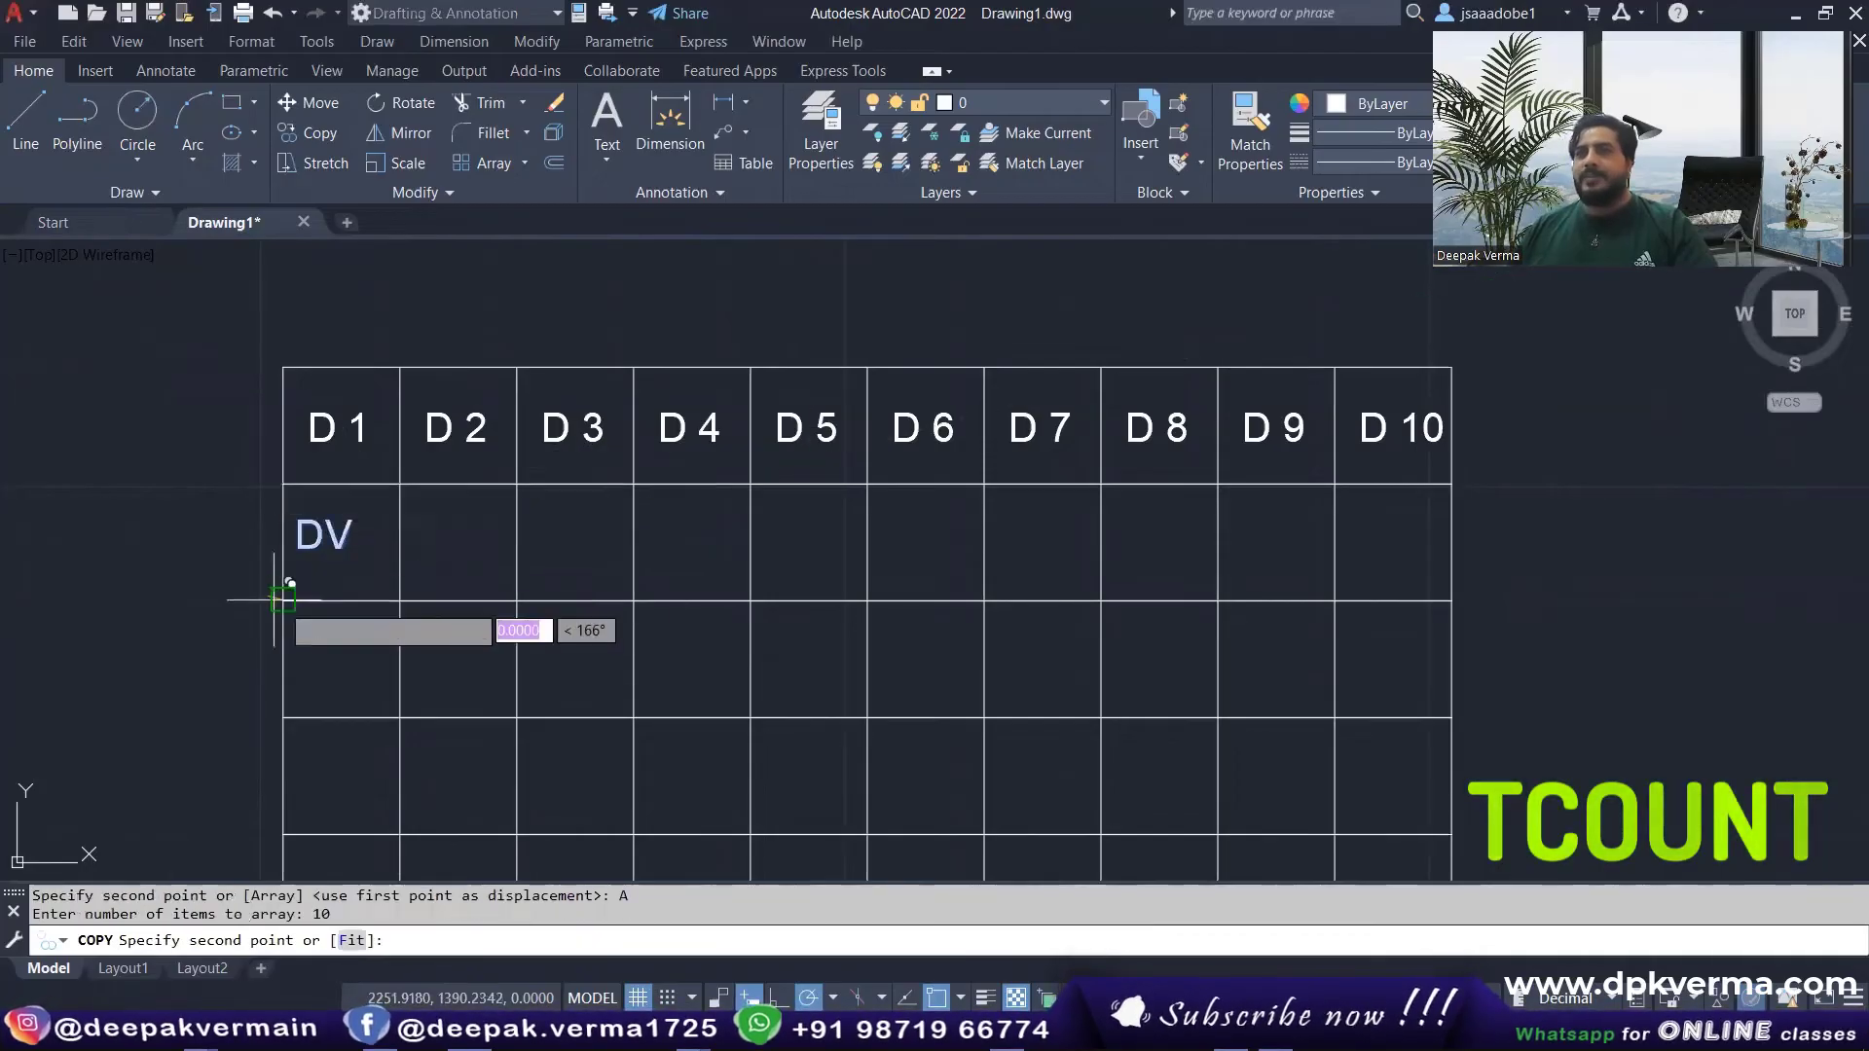
pyautogui.click(397, 600)
pyautogui.press('Escape')
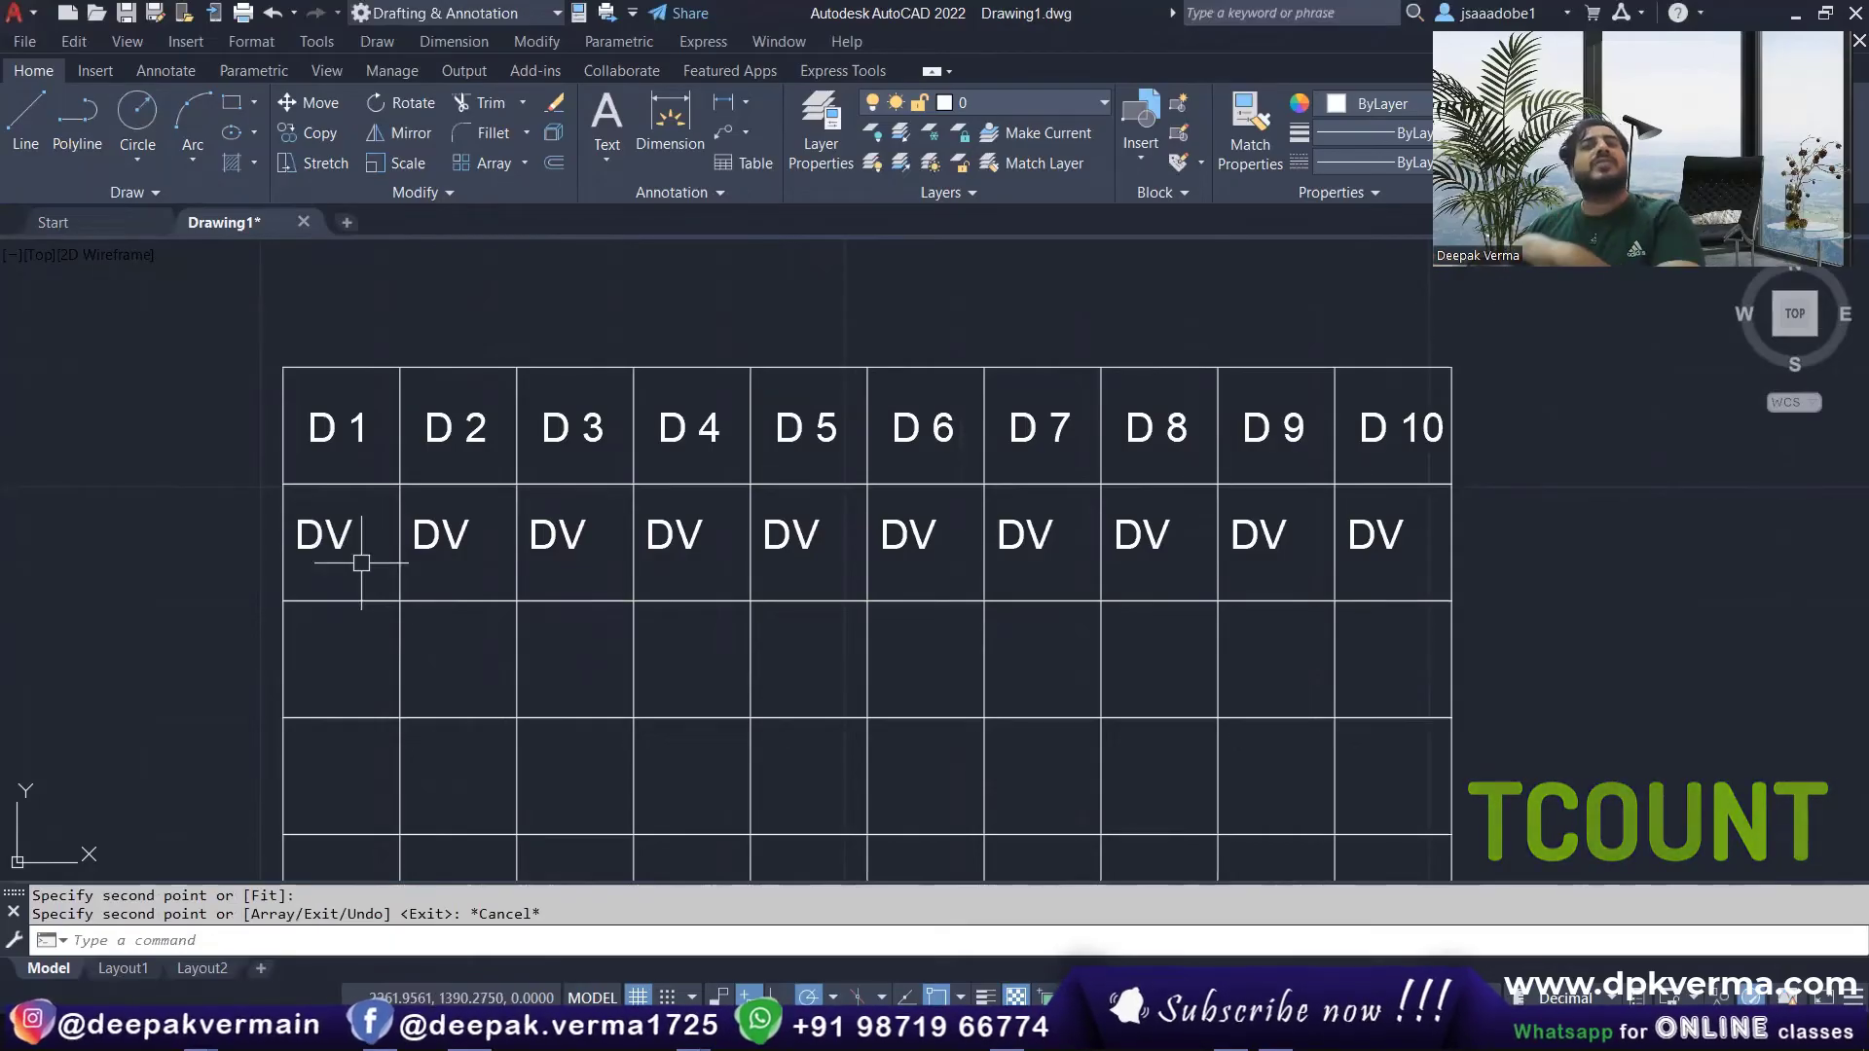
# Step: Number the ten DV labels with TCOUNT, sorted by X, starting at 2 in steps of 2, replacing V
pyautogui.moveTo(361, 562); pyautogui.dragTo(273, 514, button='middle')
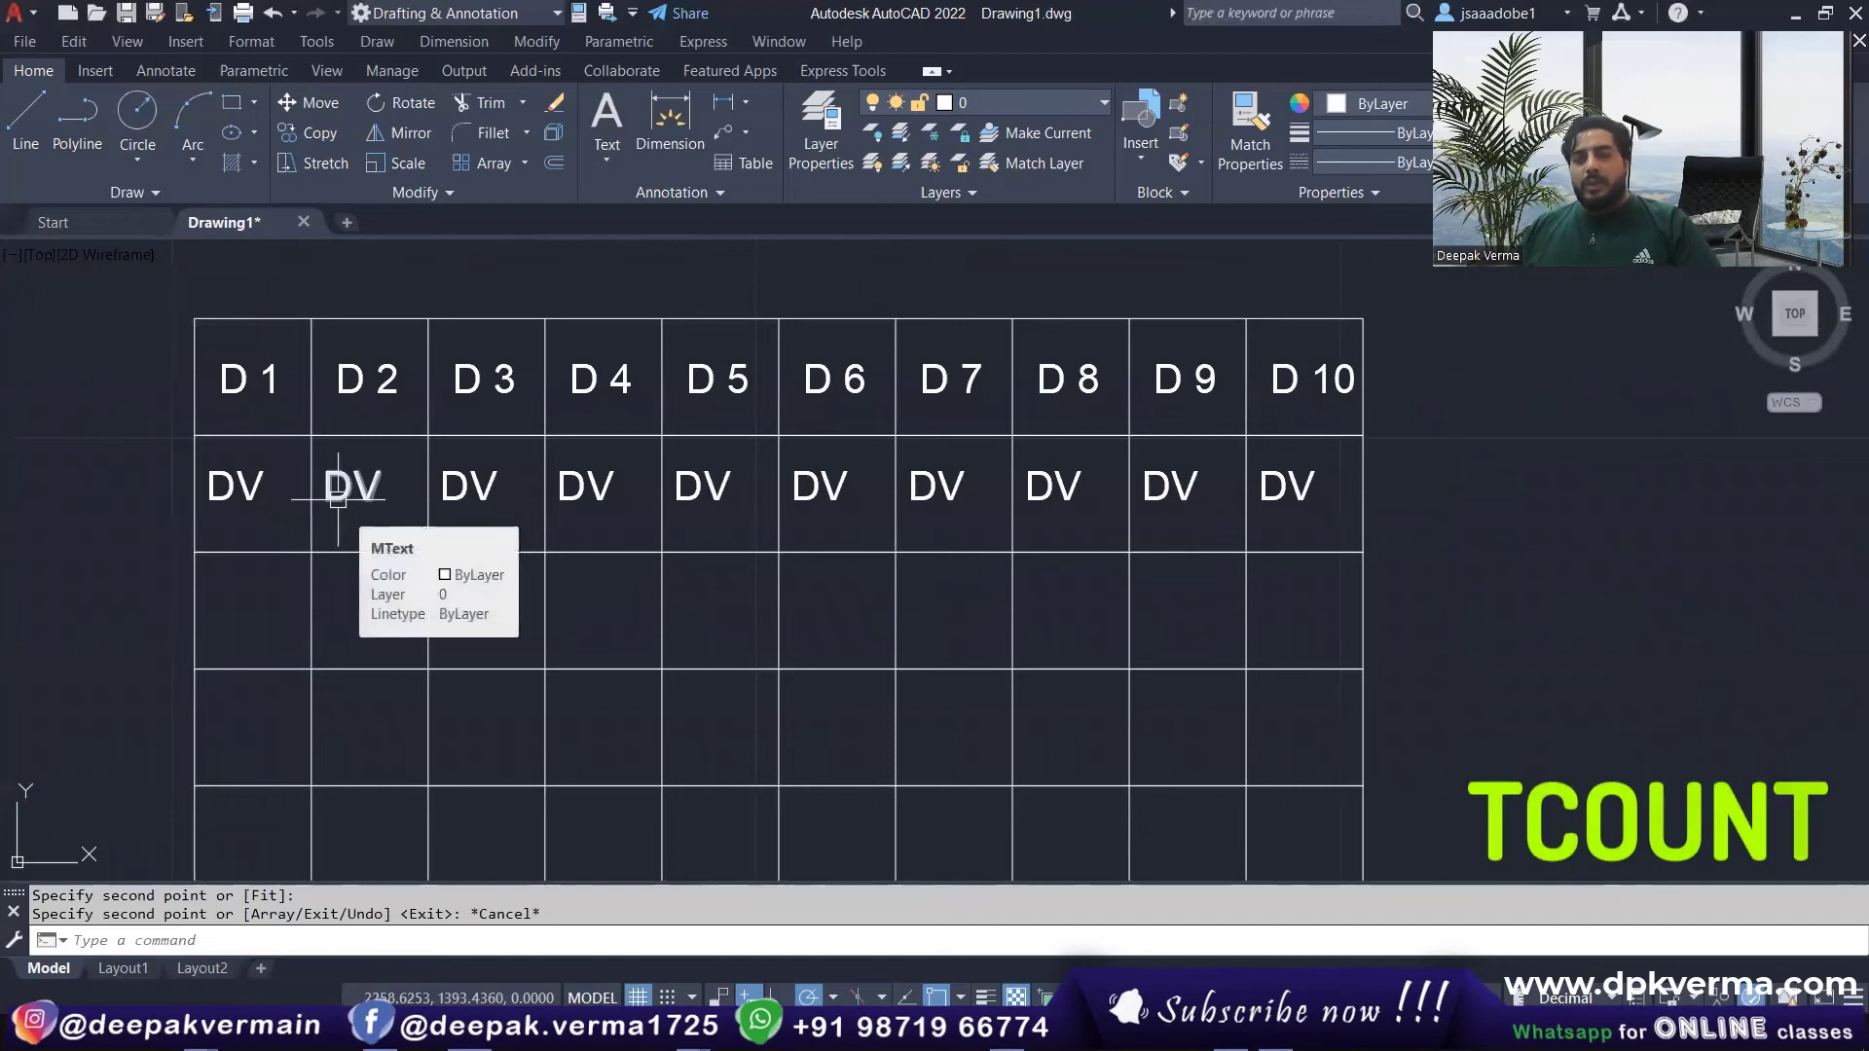
pyautogui.write('tcount')
pyautogui.press('Return')
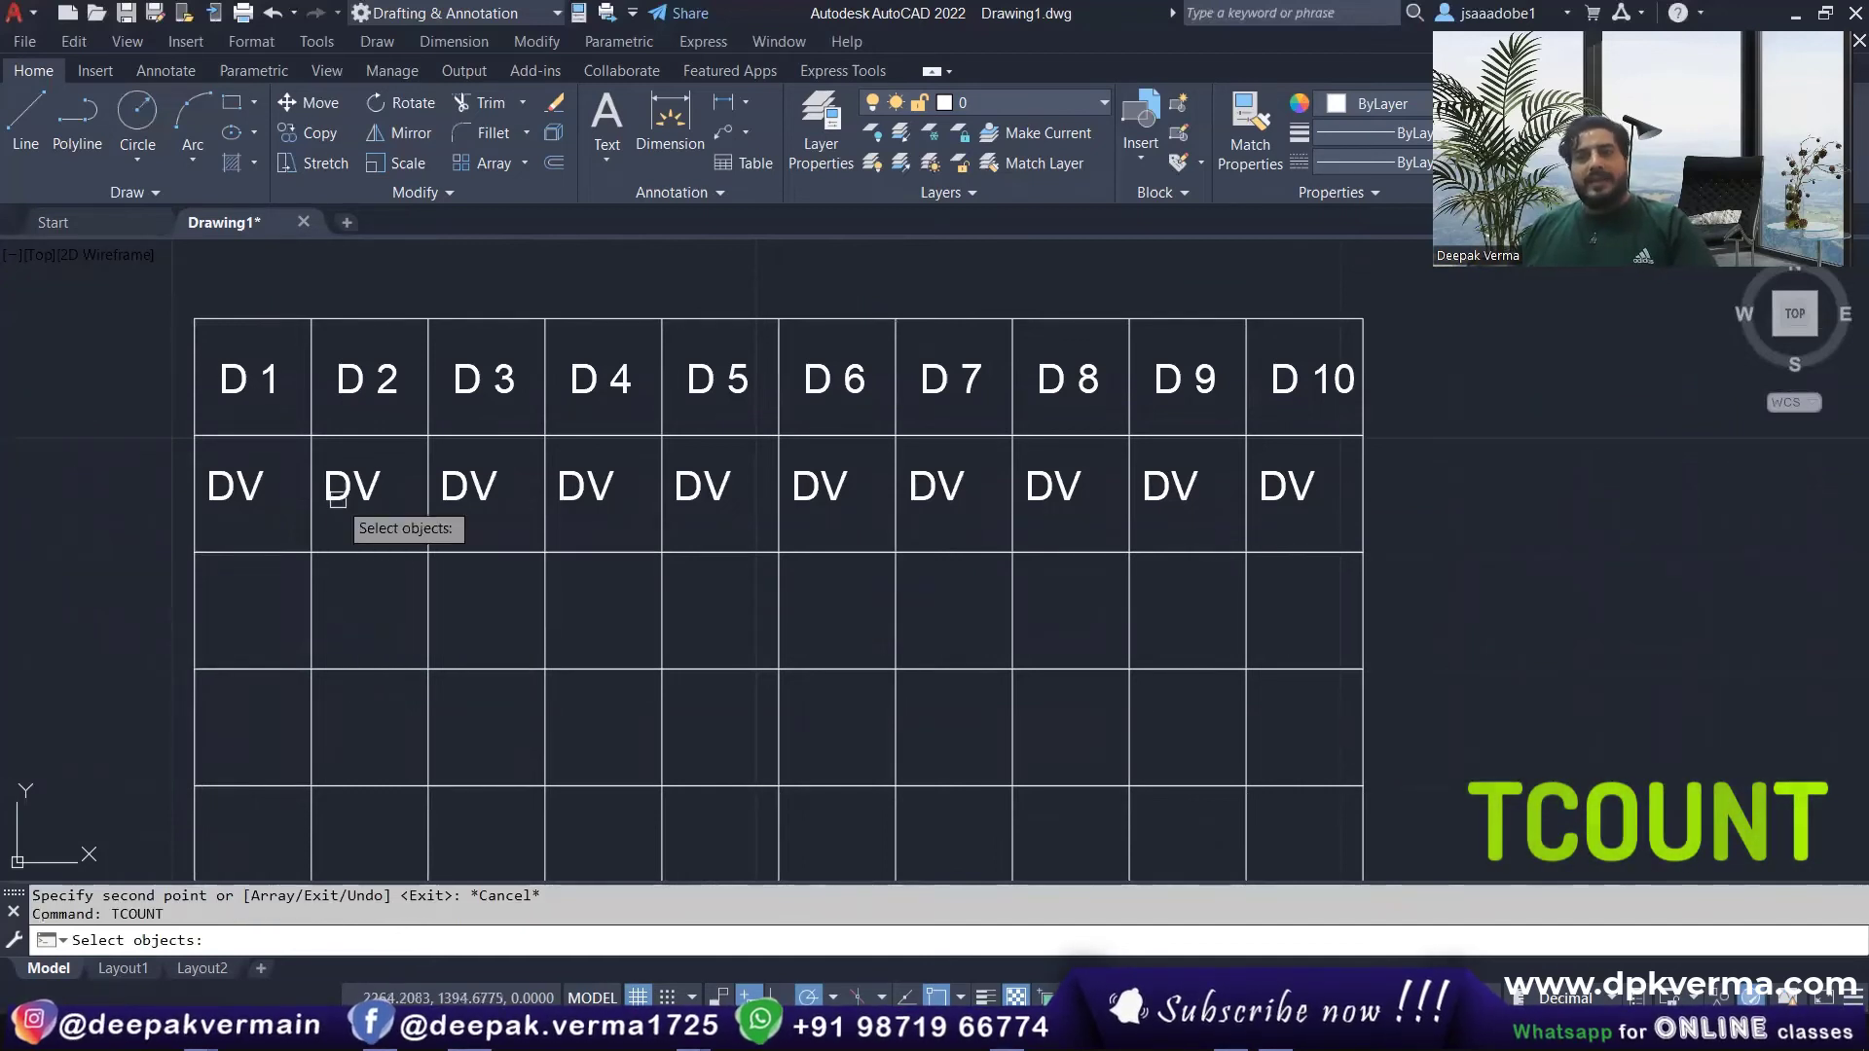
pyautogui.click(105, 450)
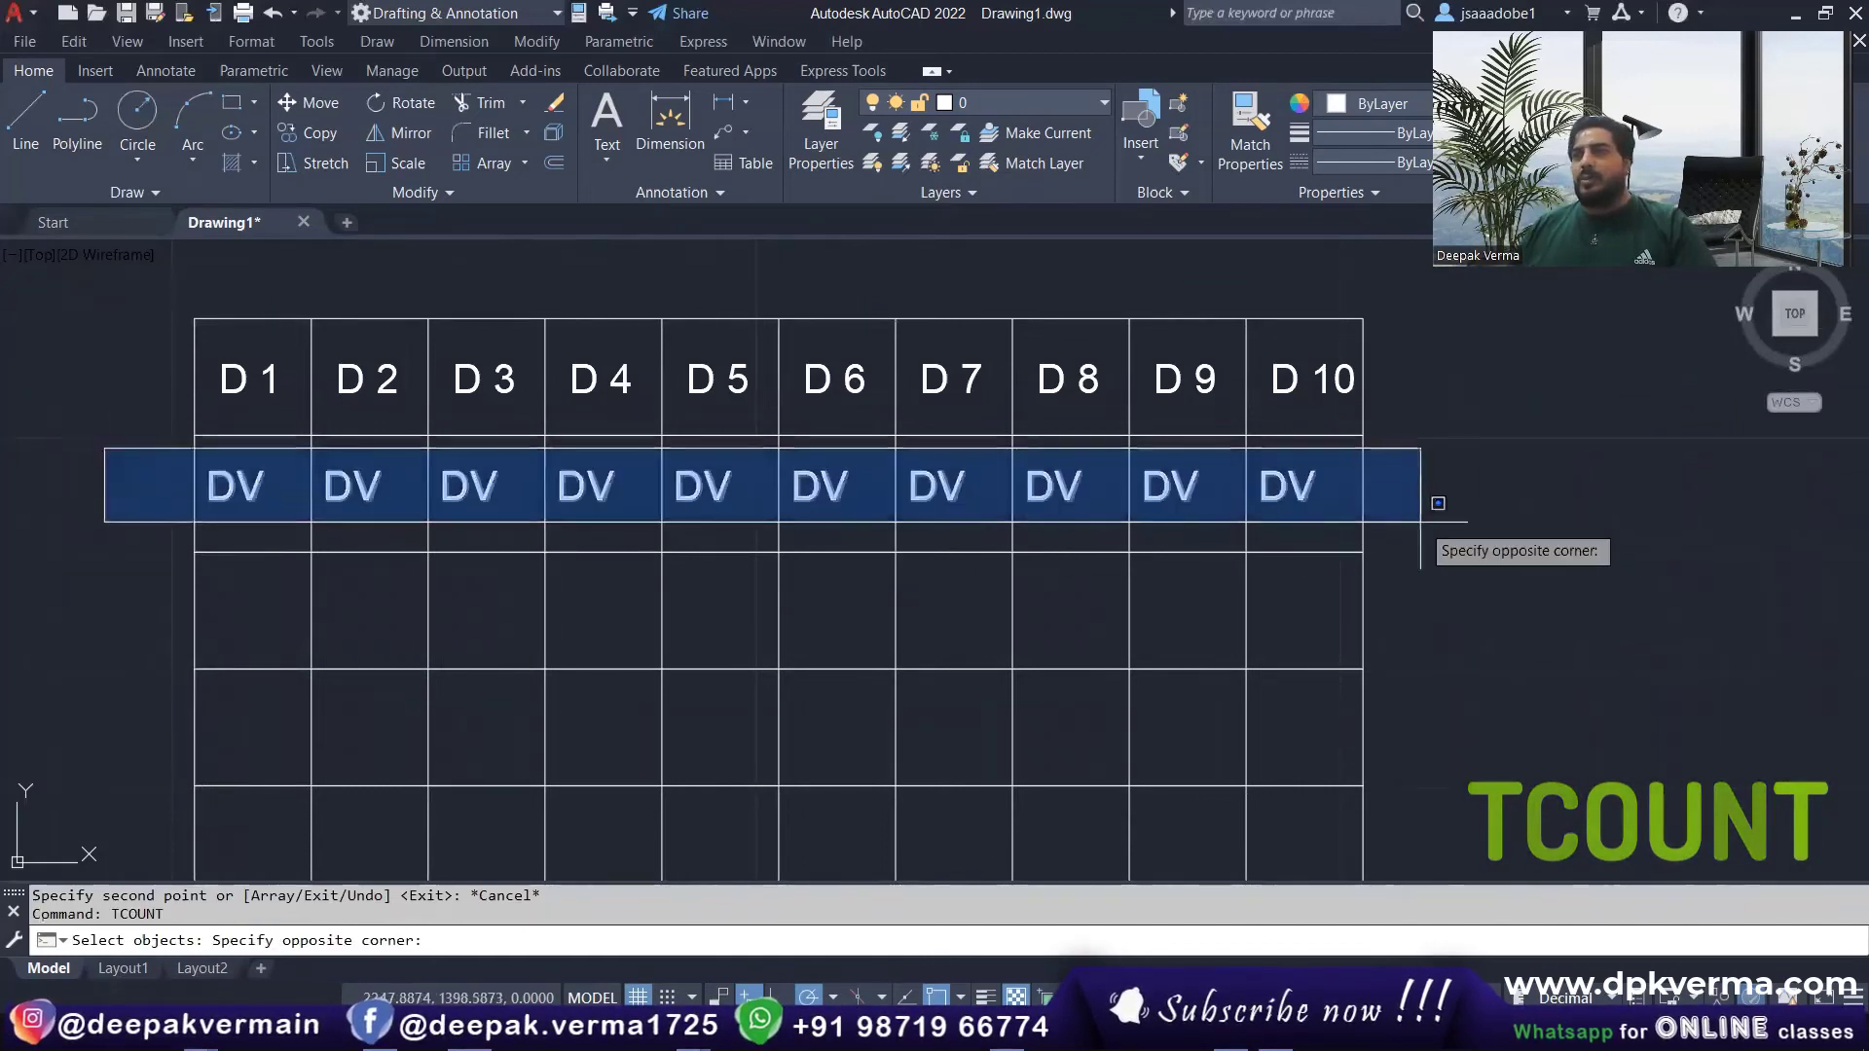
pyautogui.click(1421, 526)
pyautogui.press('Return')
pyautogui.click(1558, 586)
pyautogui.write('2,2')
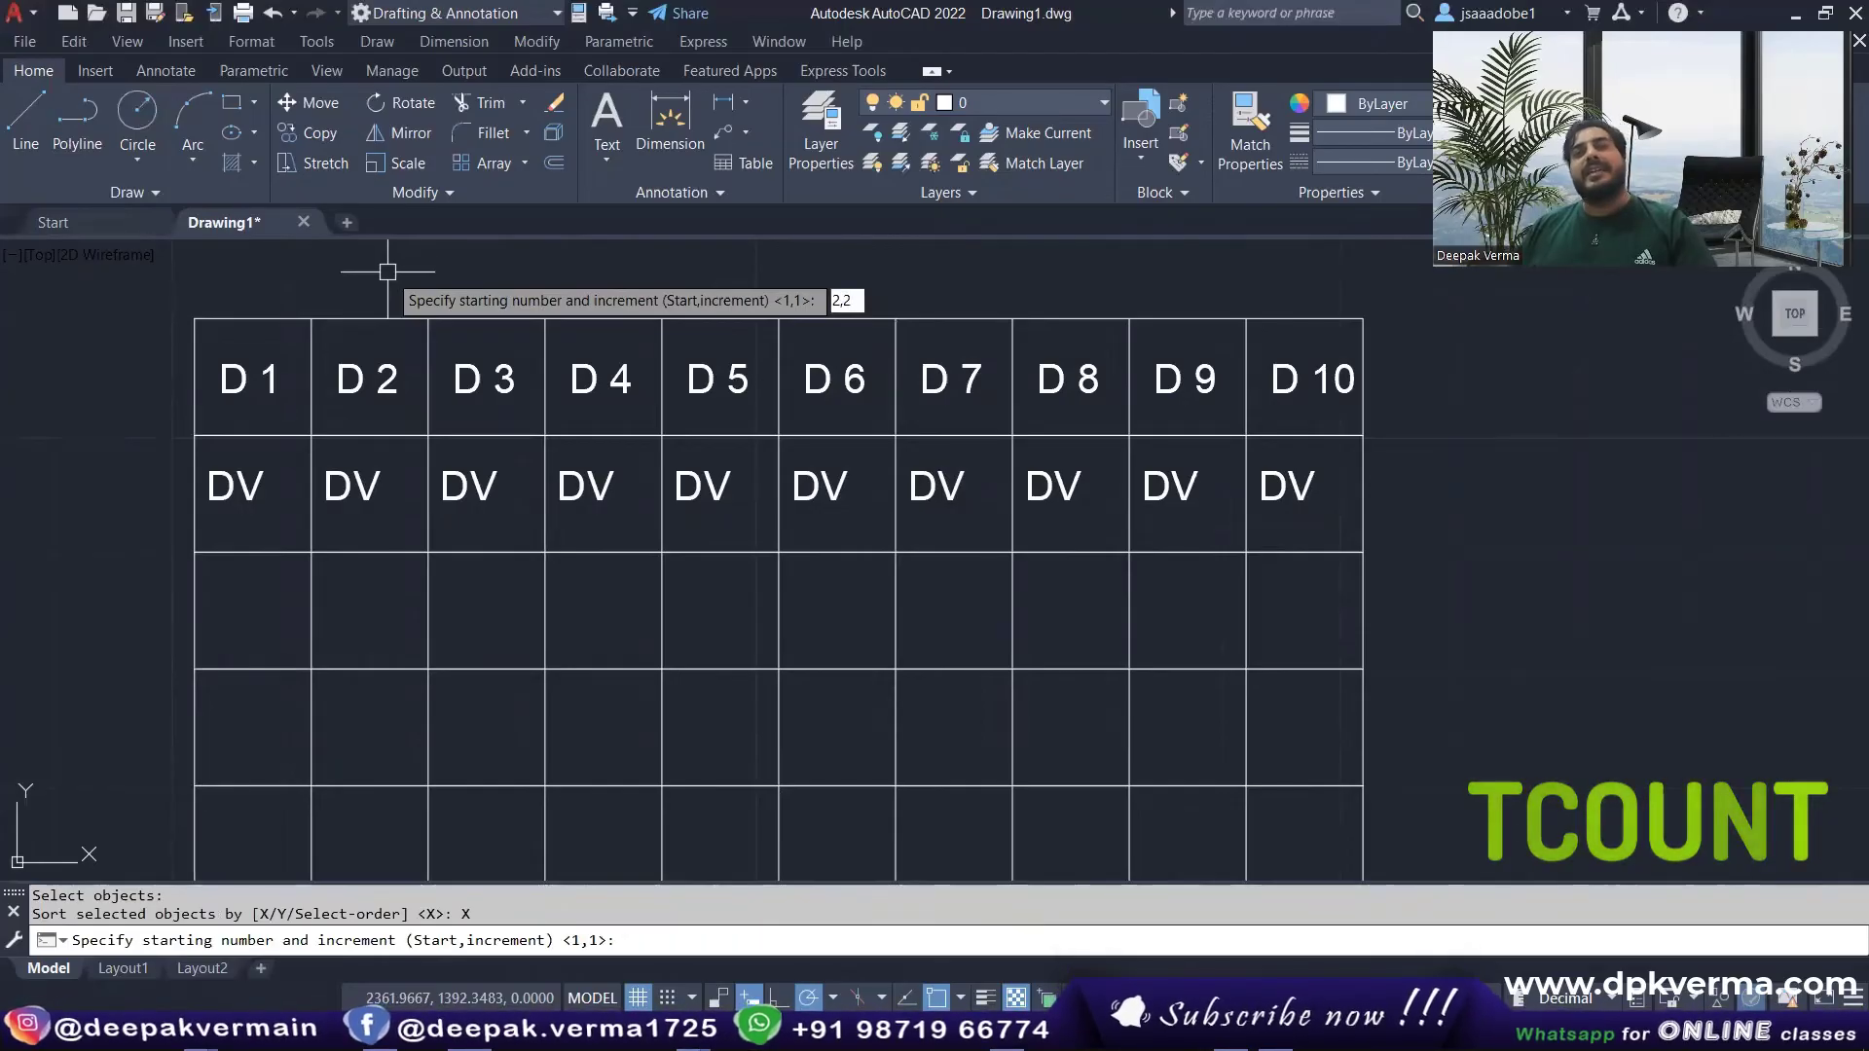
pyautogui.press('Return')
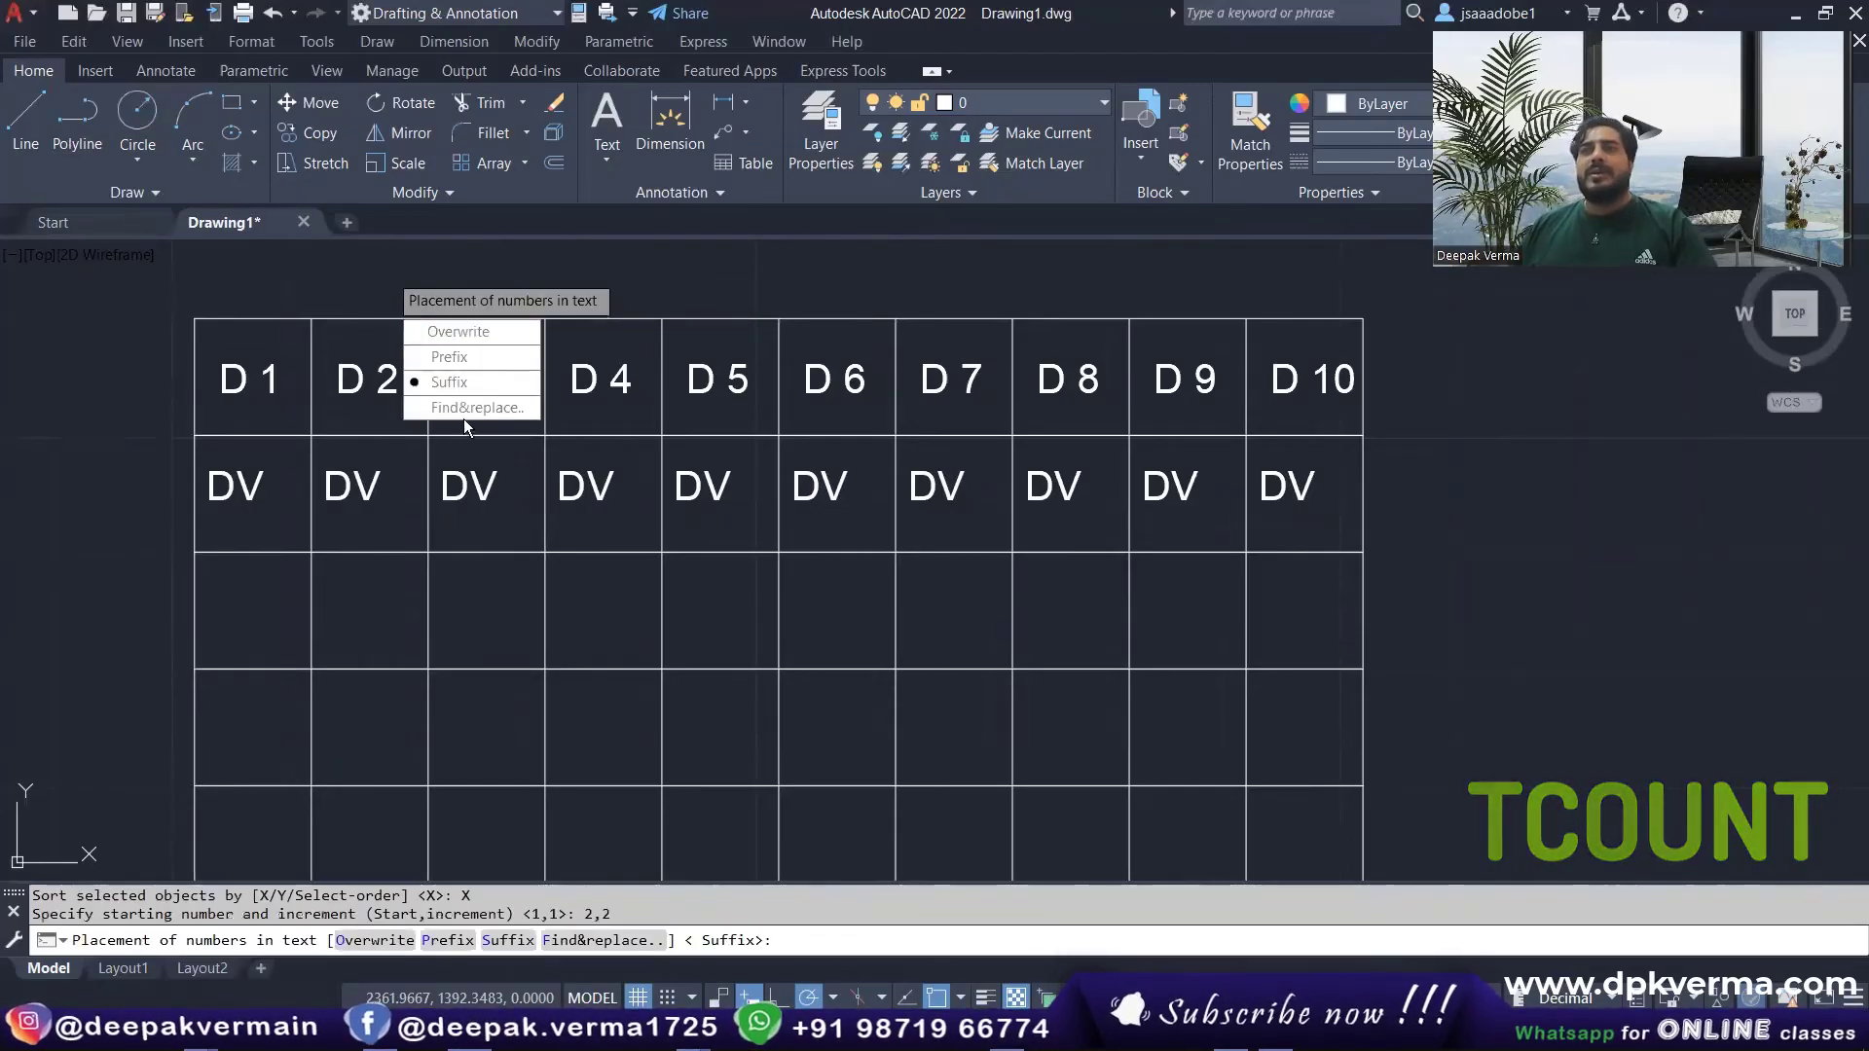
pyautogui.click(463, 415)
pyautogui.write('V')
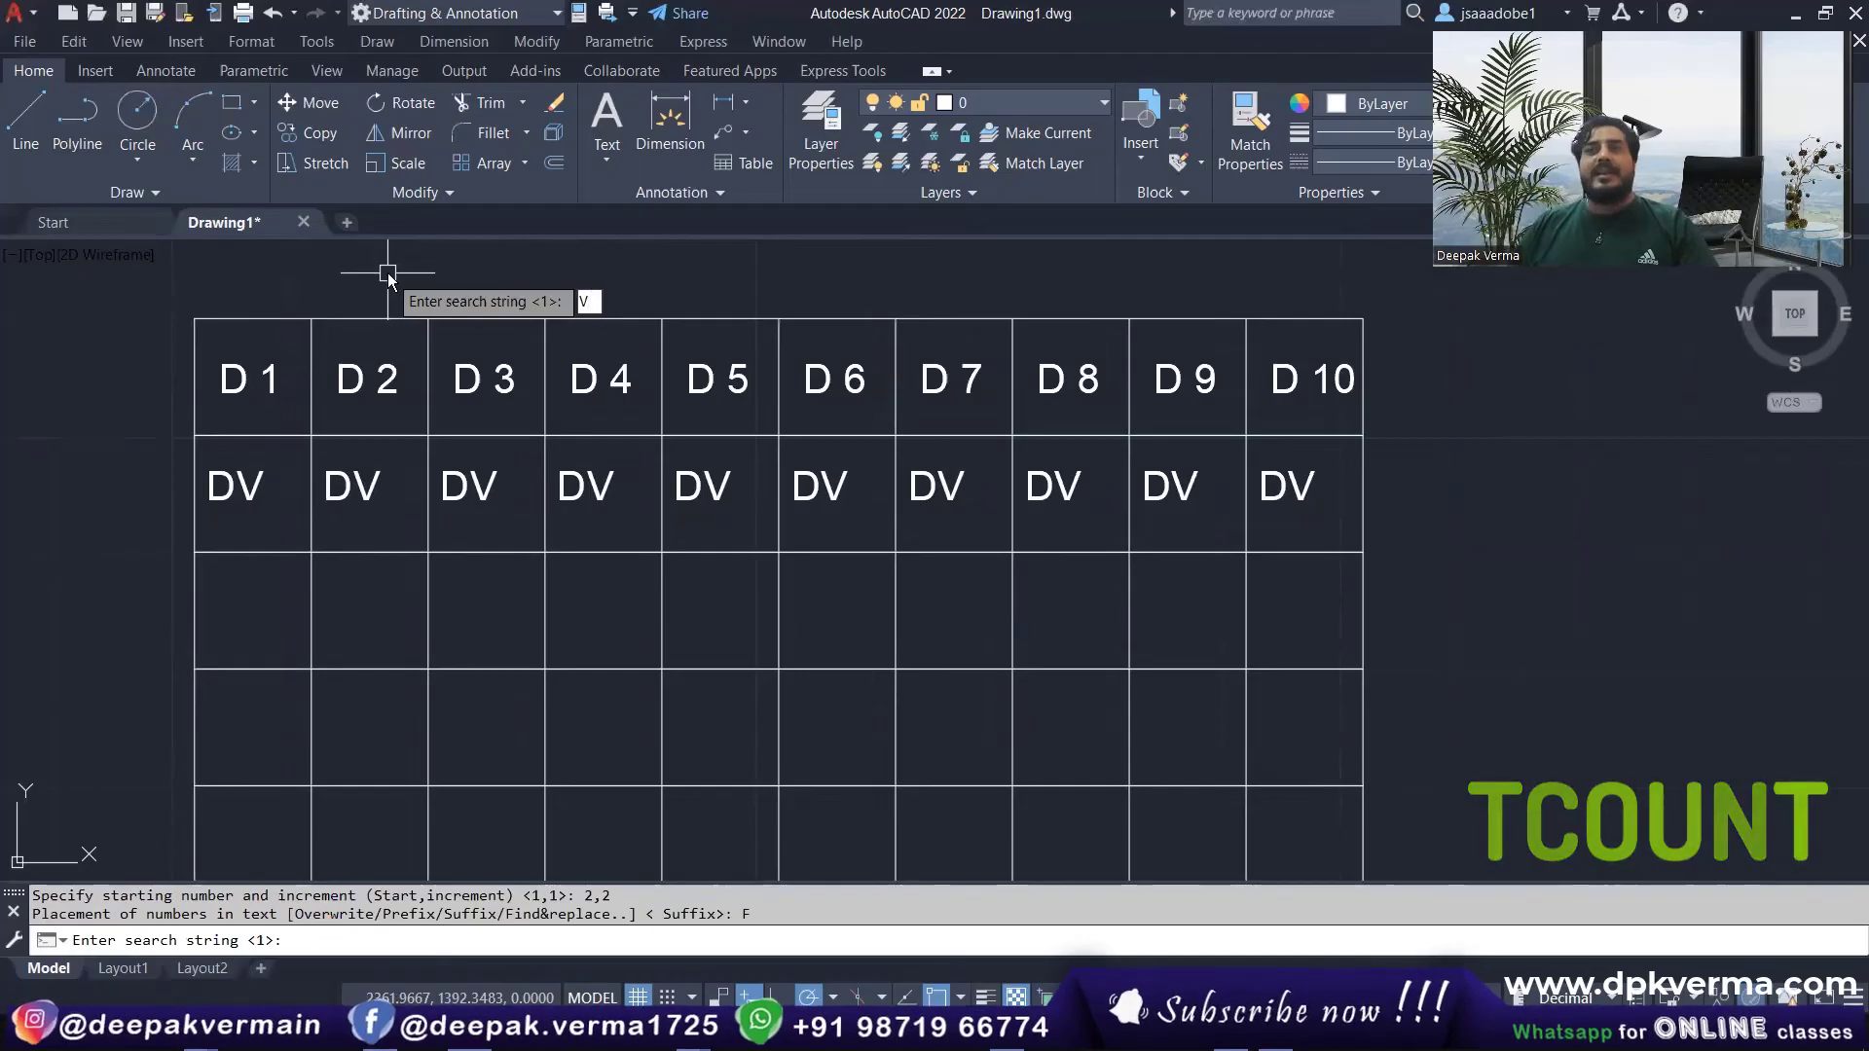
pyautogui.press('Return')
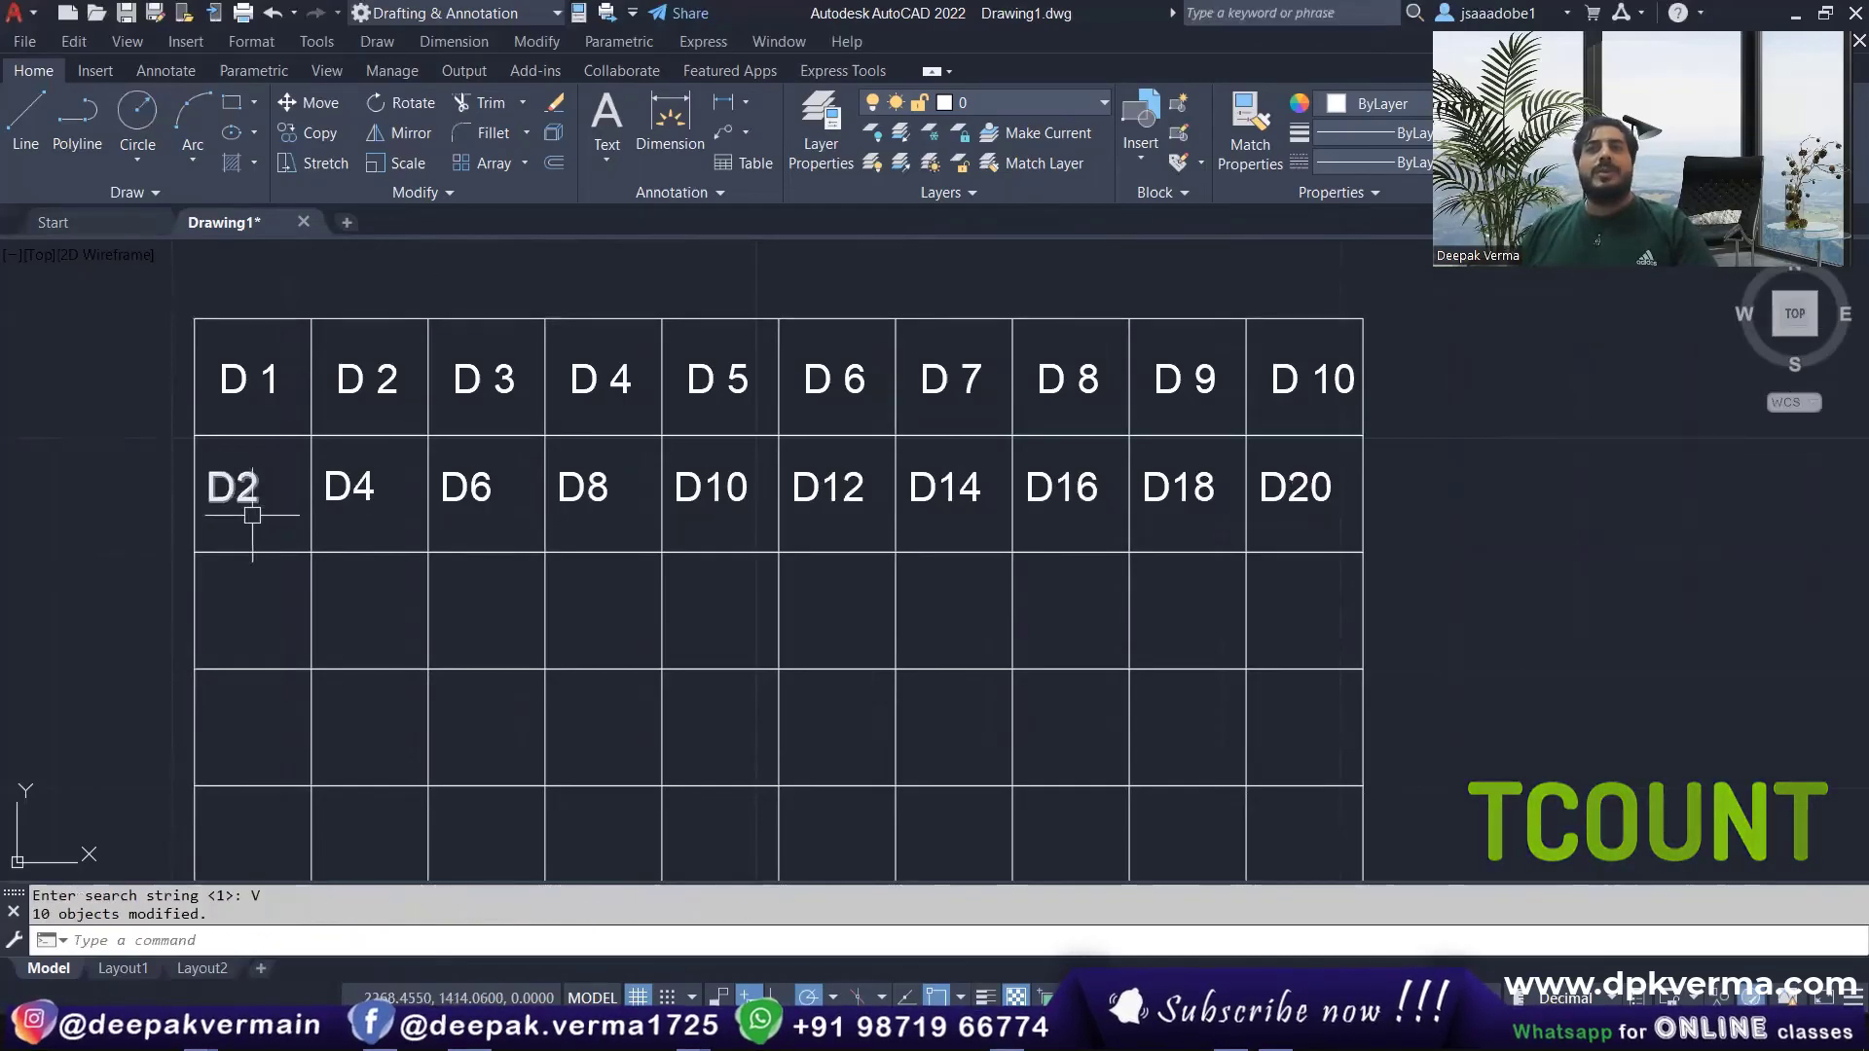
pyautogui.scroll(-2, 993, 529)
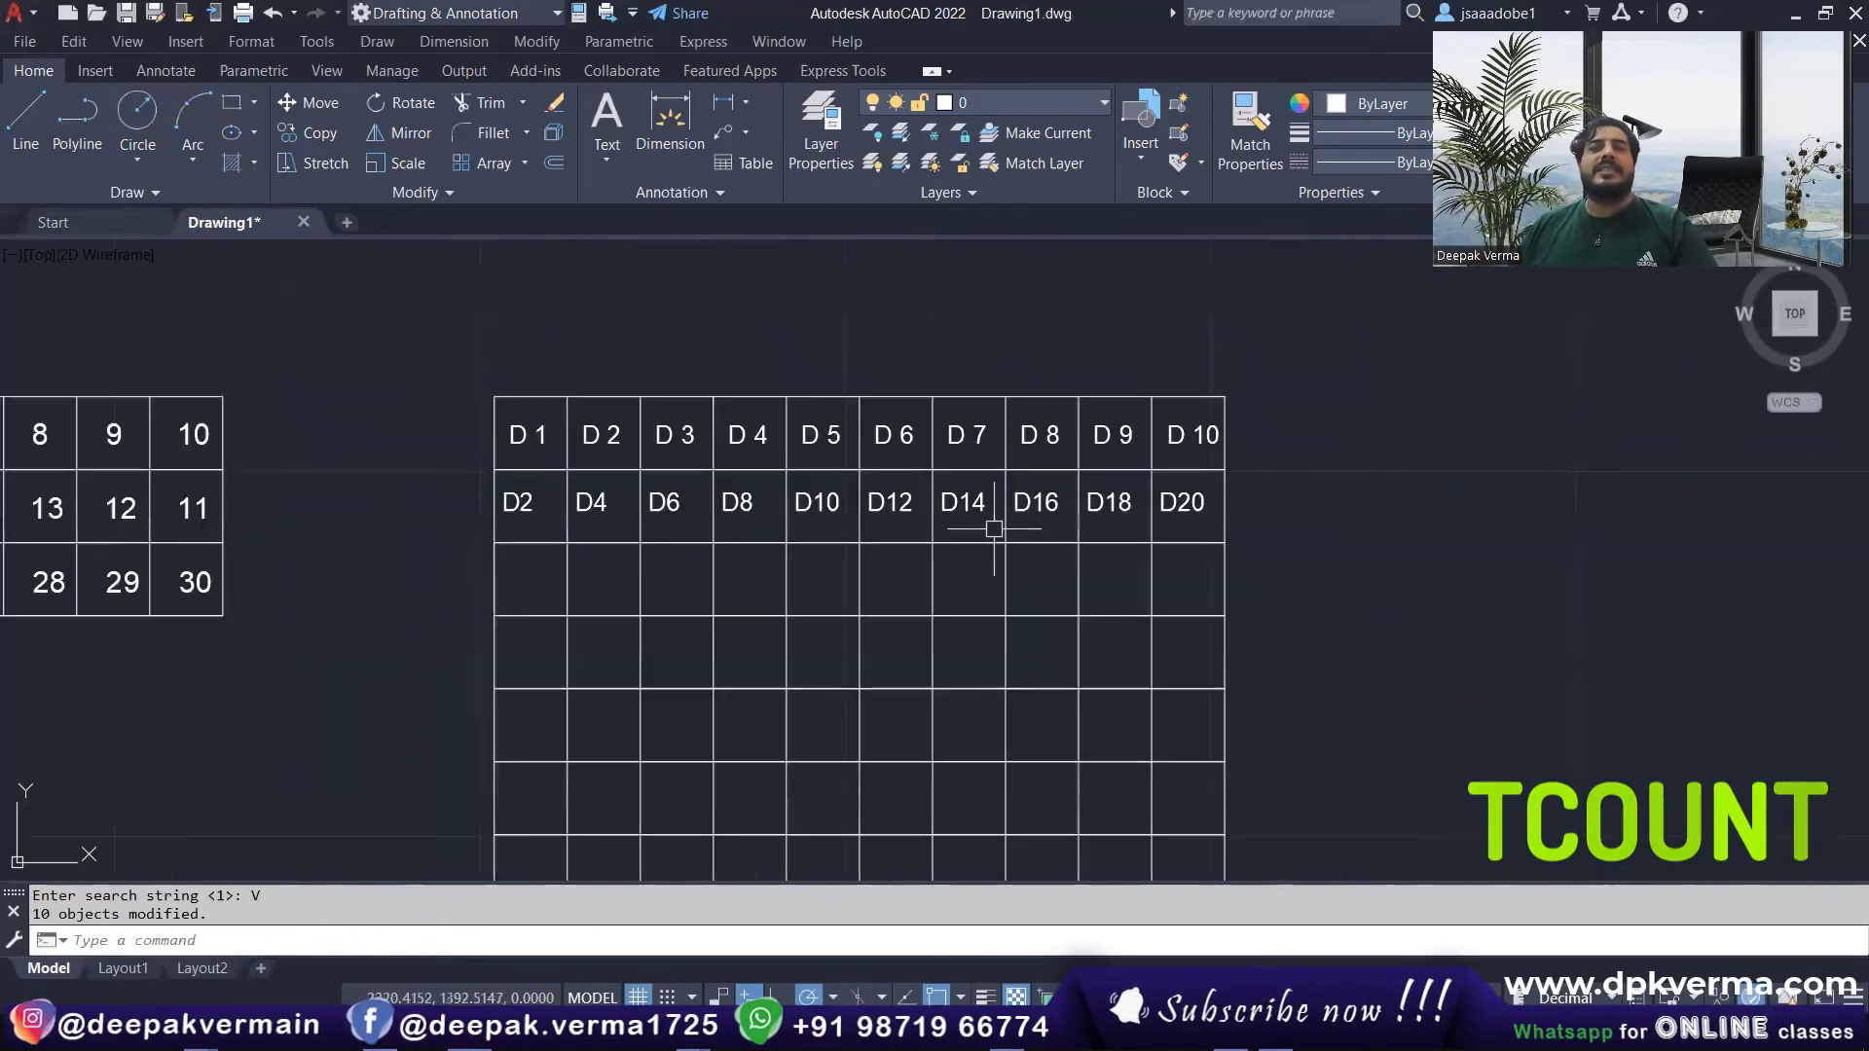
pyautogui.moveTo(994, 529); pyautogui.dragTo(951, 516, button='middle')
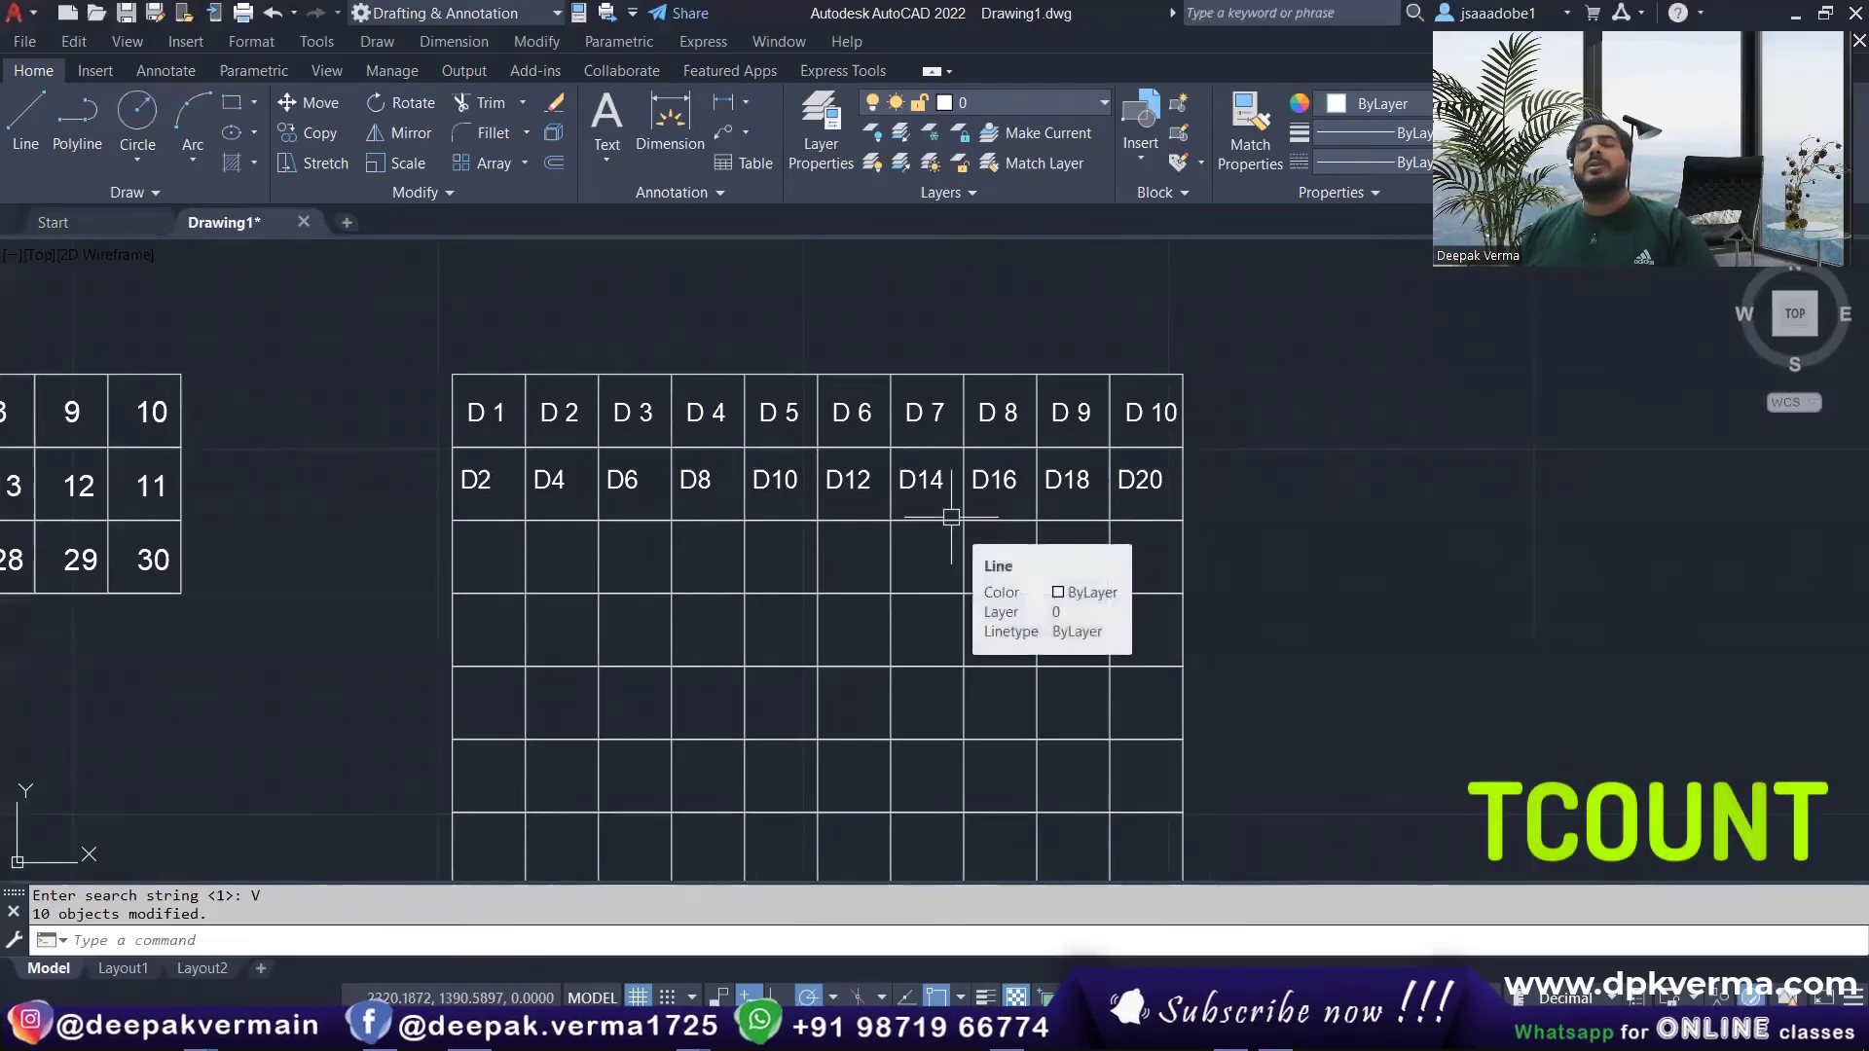
pyautogui.scroll(-2, 952, 517)
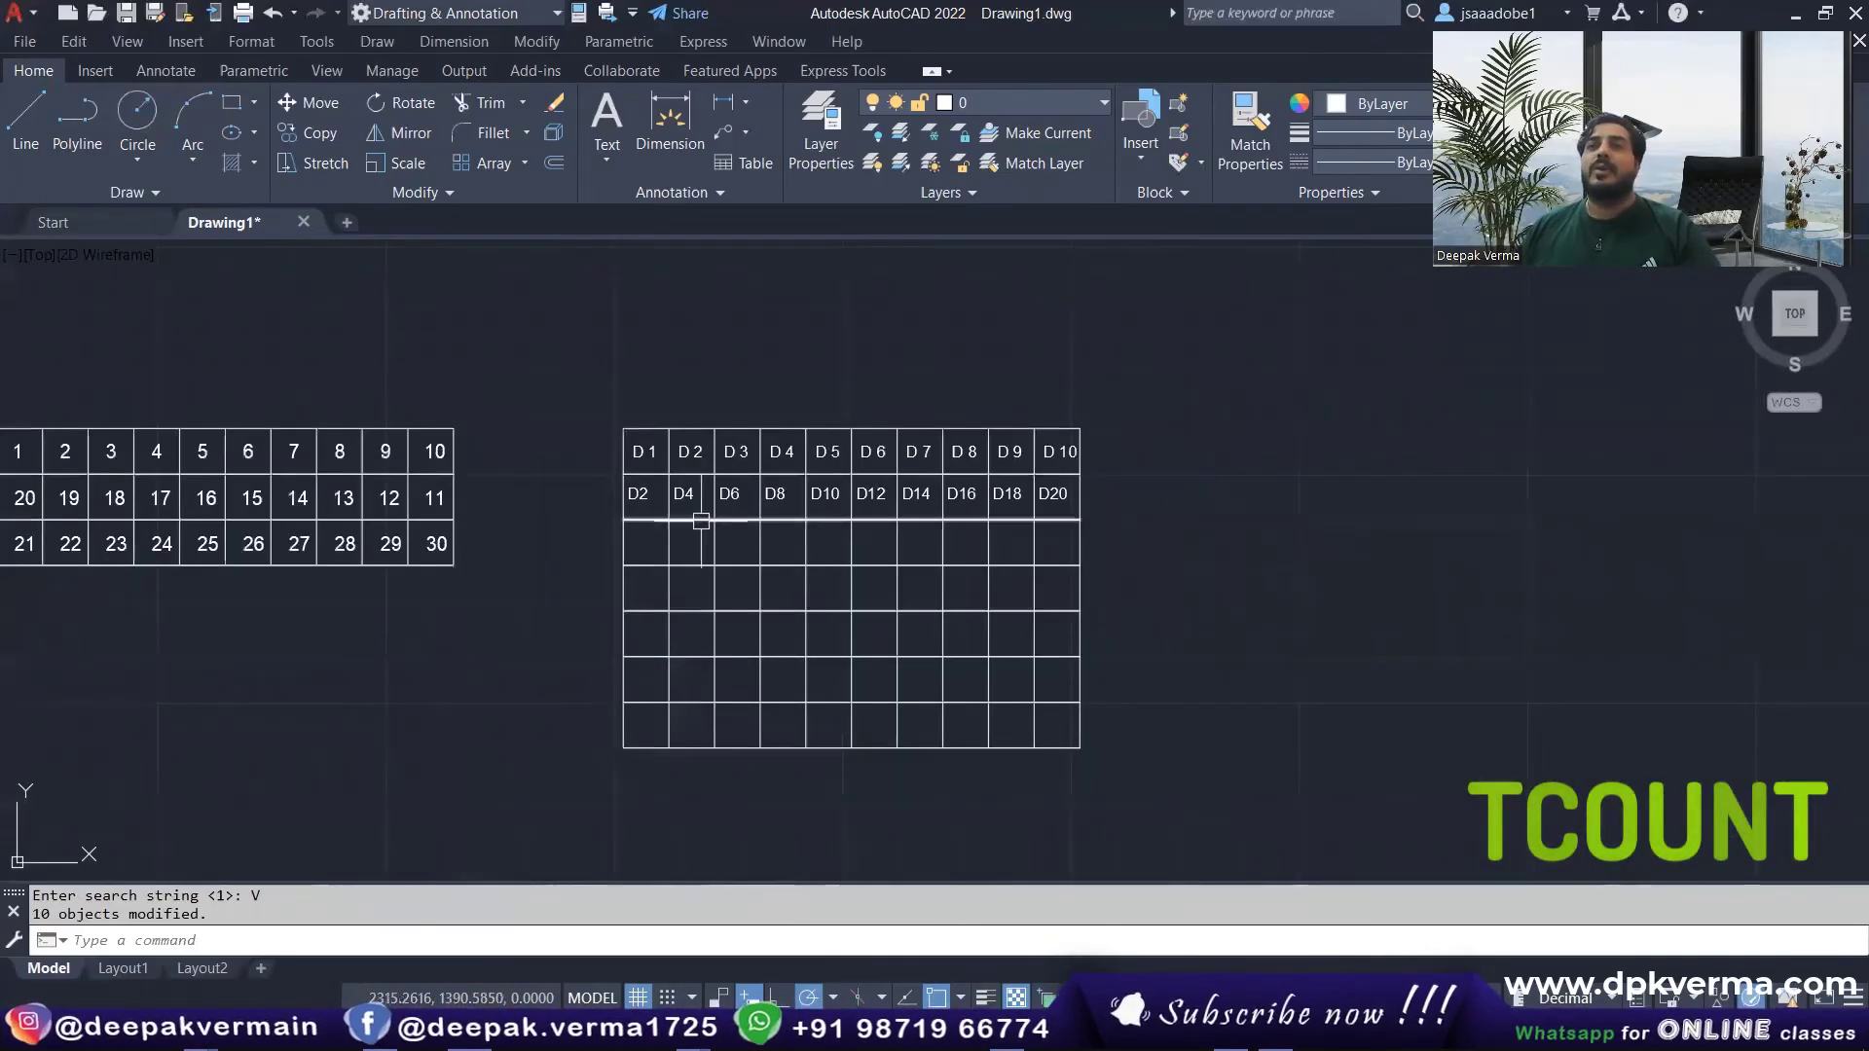
pyautogui.moveTo(688, 509)
pyautogui.mouseDown(button='middle')
pyautogui.moveTo(1043, 500)
pyautogui.moveTo(889, 471)
pyautogui.mouseUp(button='middle')
pyautogui.scroll(2, 1036, 507)
pyautogui.scroll(-2, 1036, 507)
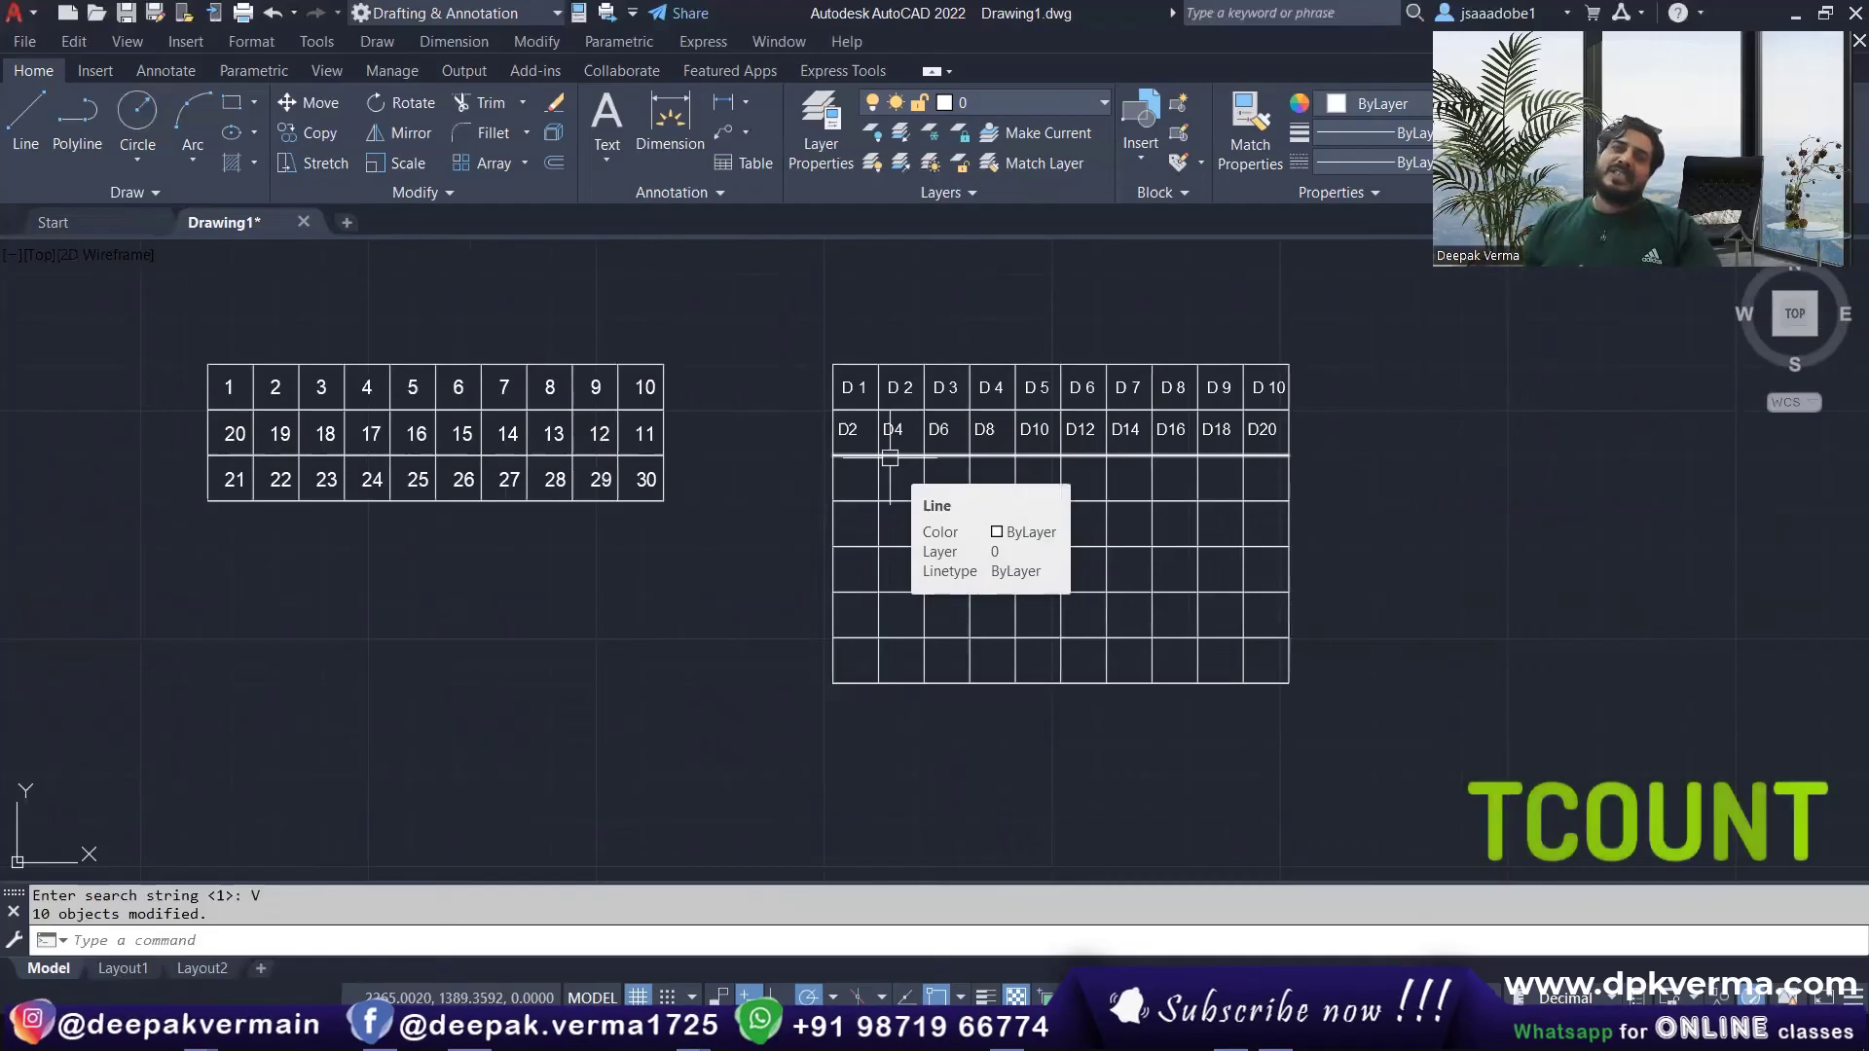
pyautogui.scroll(-2, 889, 457)
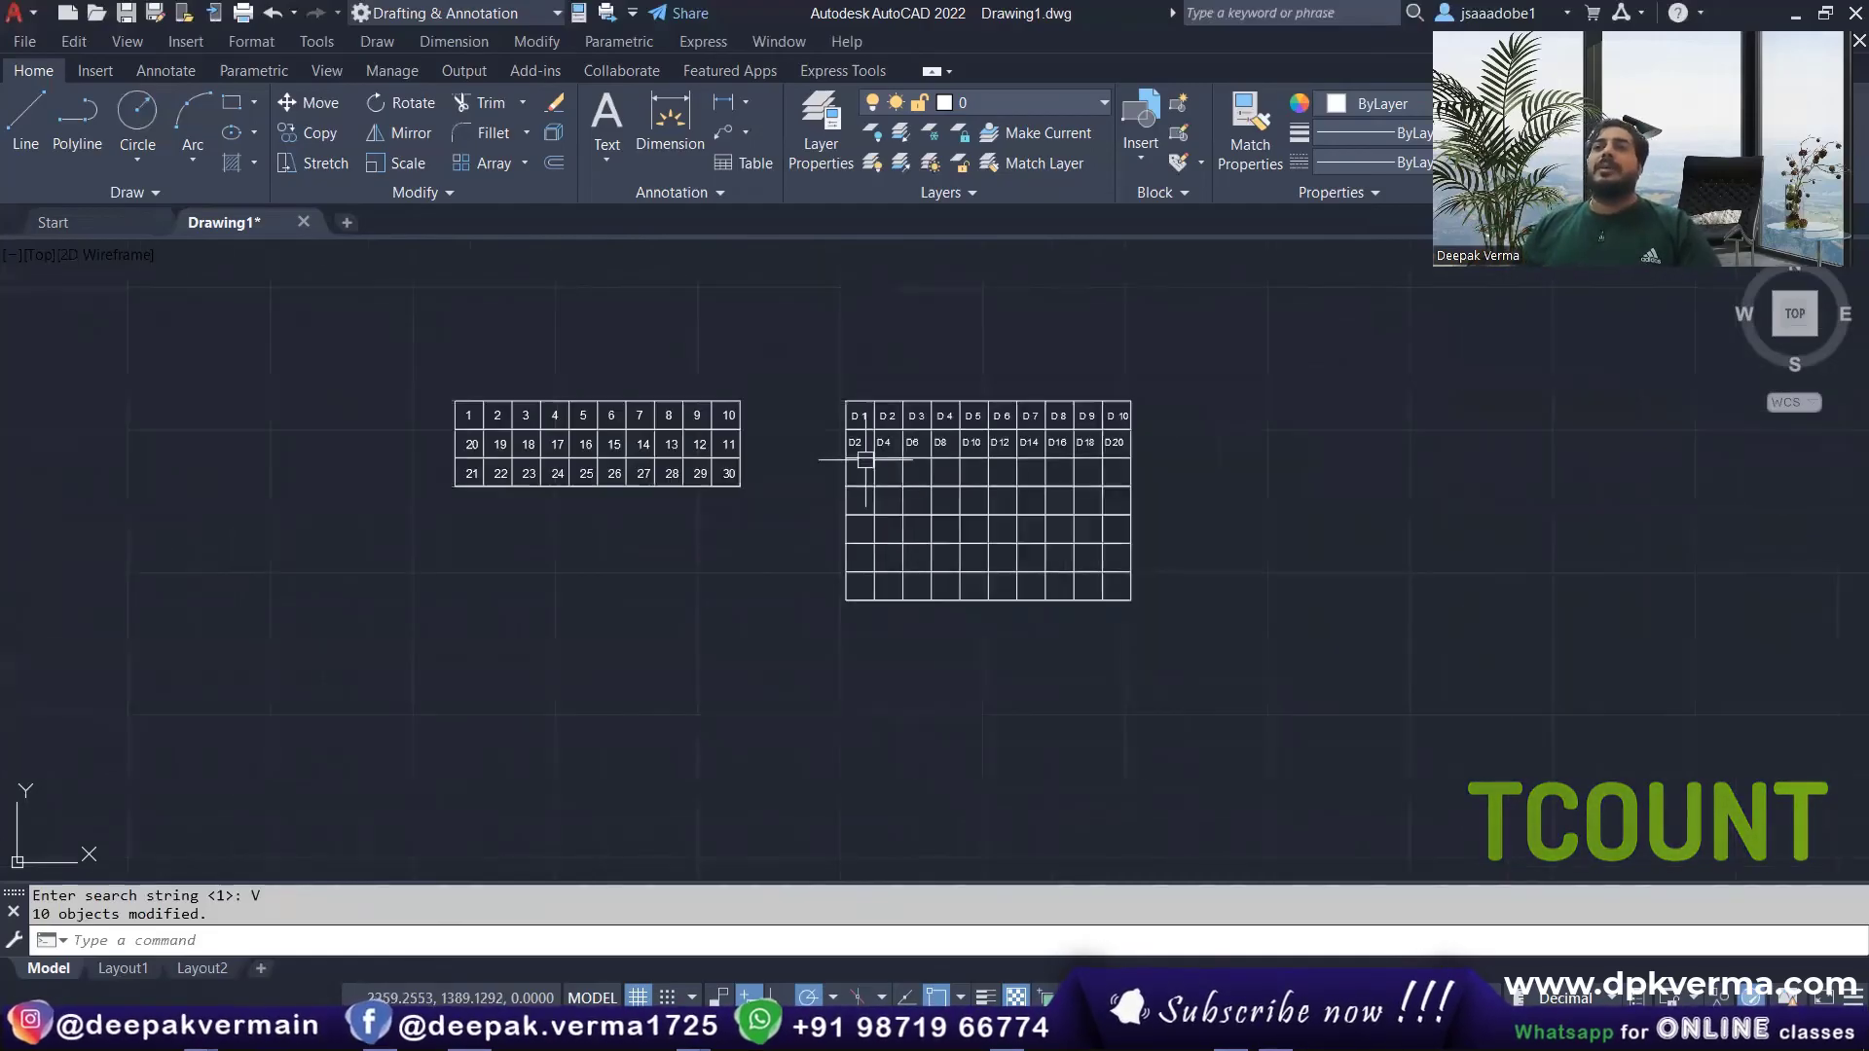
pyautogui.moveTo(890, 458); pyautogui.dragTo(954, 540, button='middle')
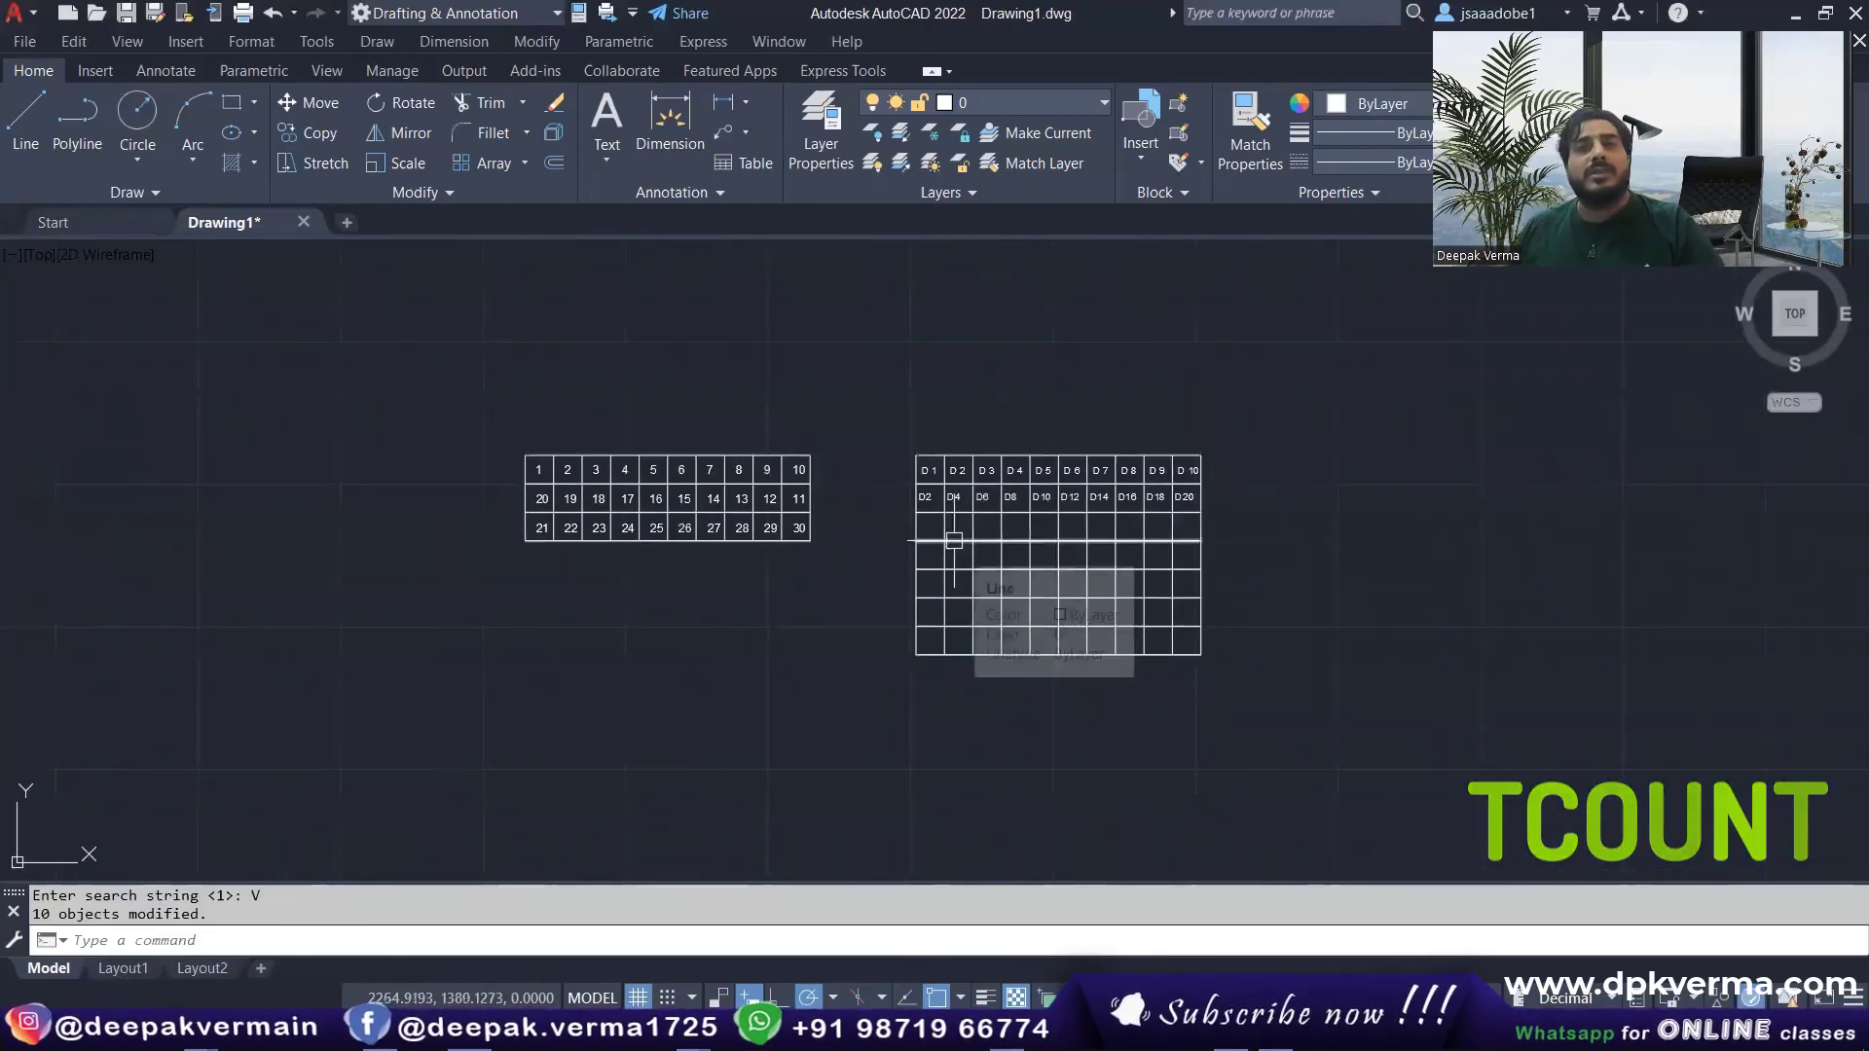
pyautogui.moveTo(954, 540)
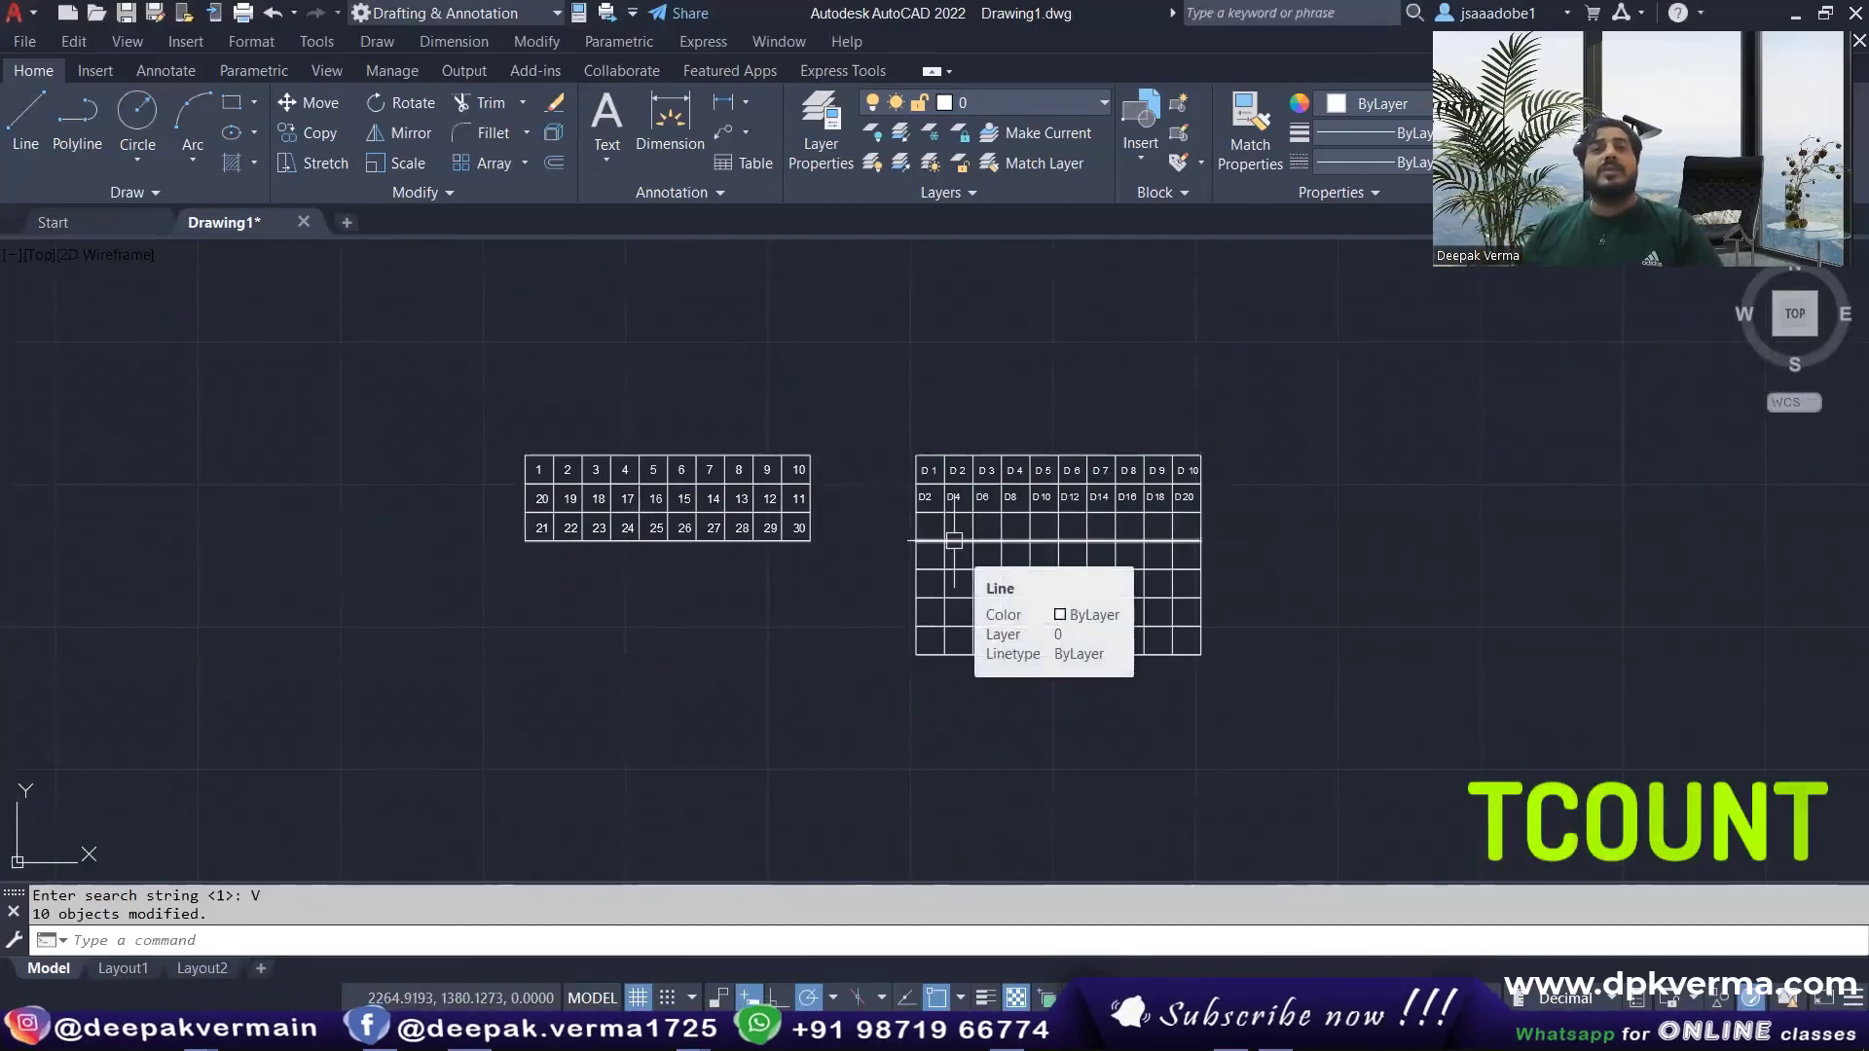
pyautogui.scroll(2, 954, 540)
pyautogui.moveTo(954, 540); pyautogui.dragTo(1024, 531, button='middle')
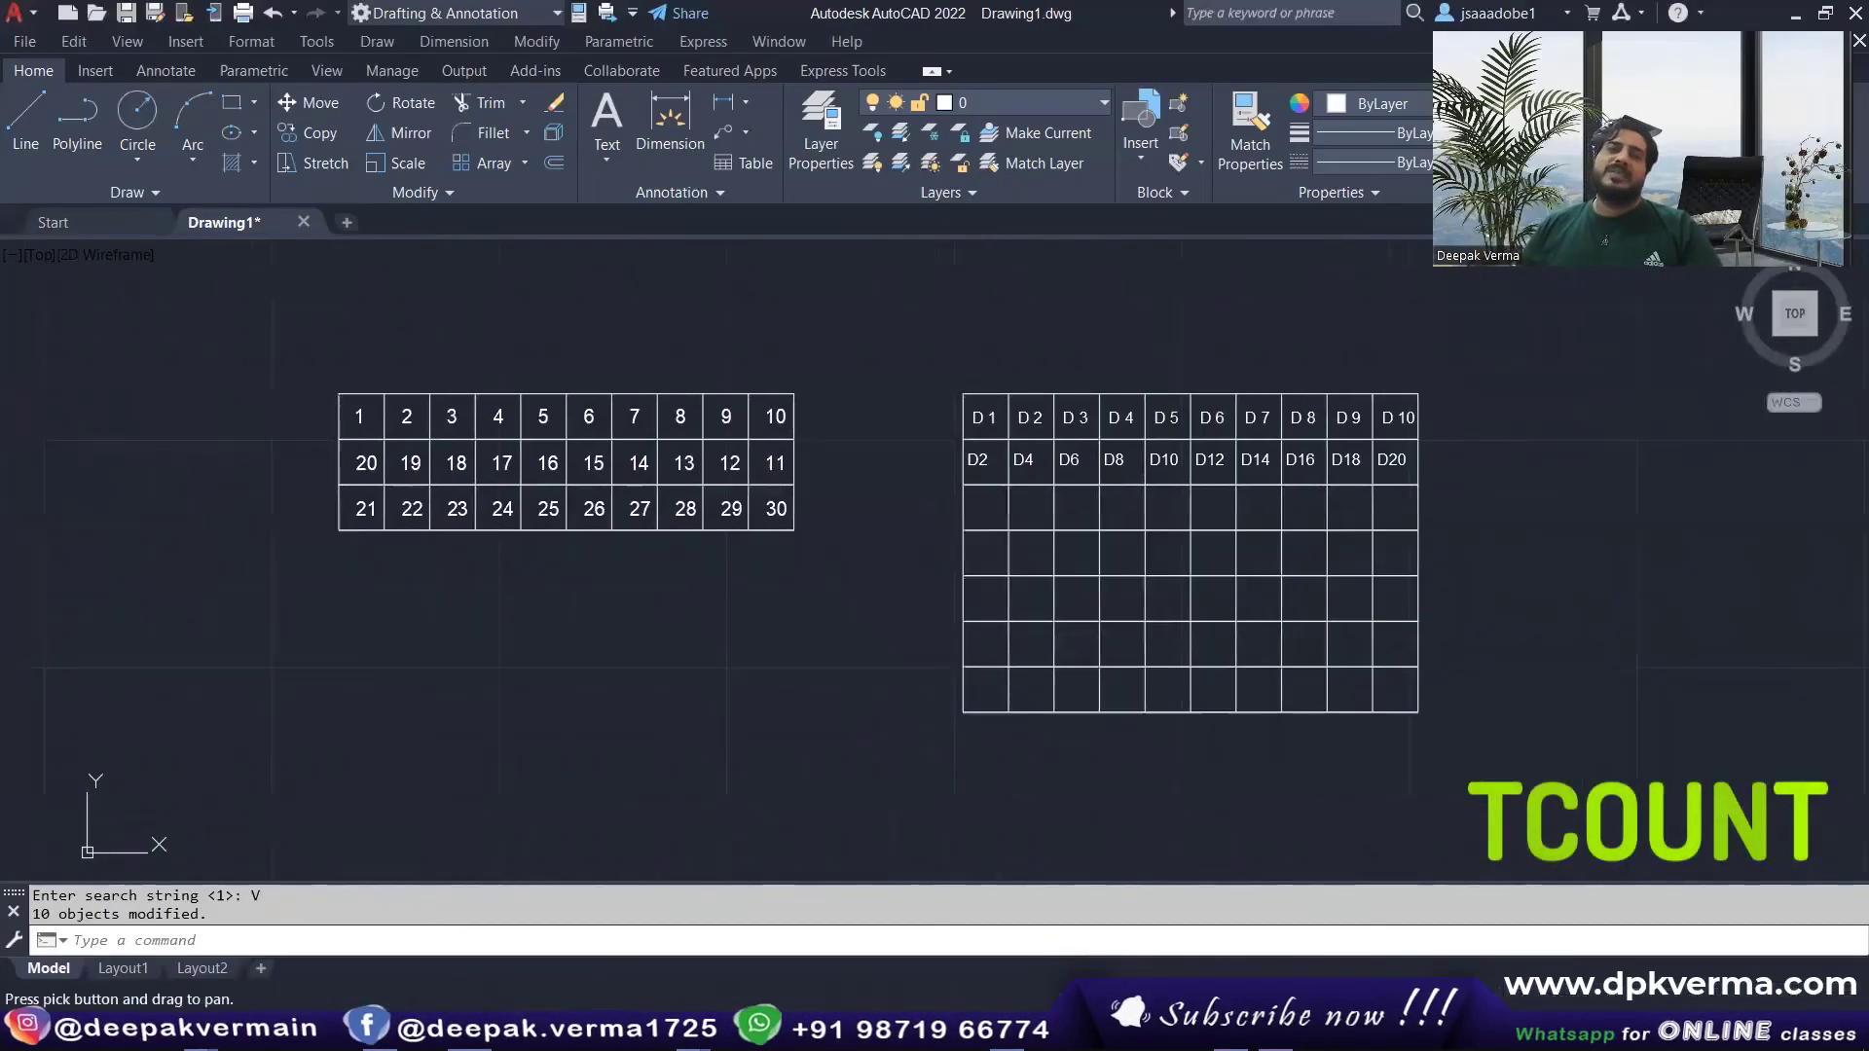